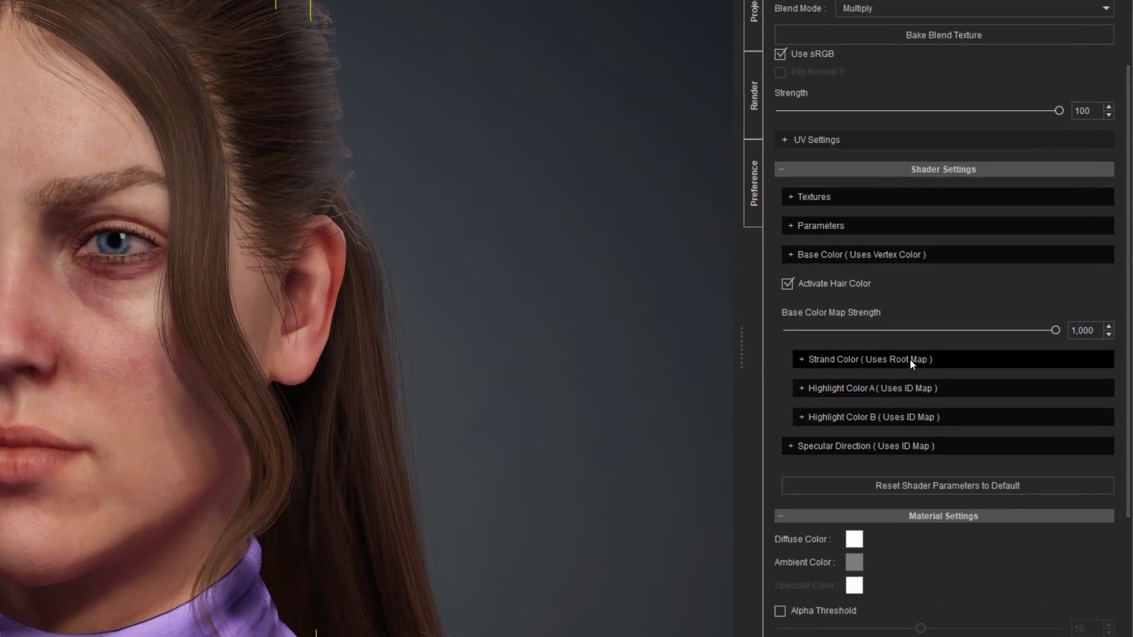
Step: Set the strand End Color of the selected hair to purple #7b5282
left_click(979, 372)
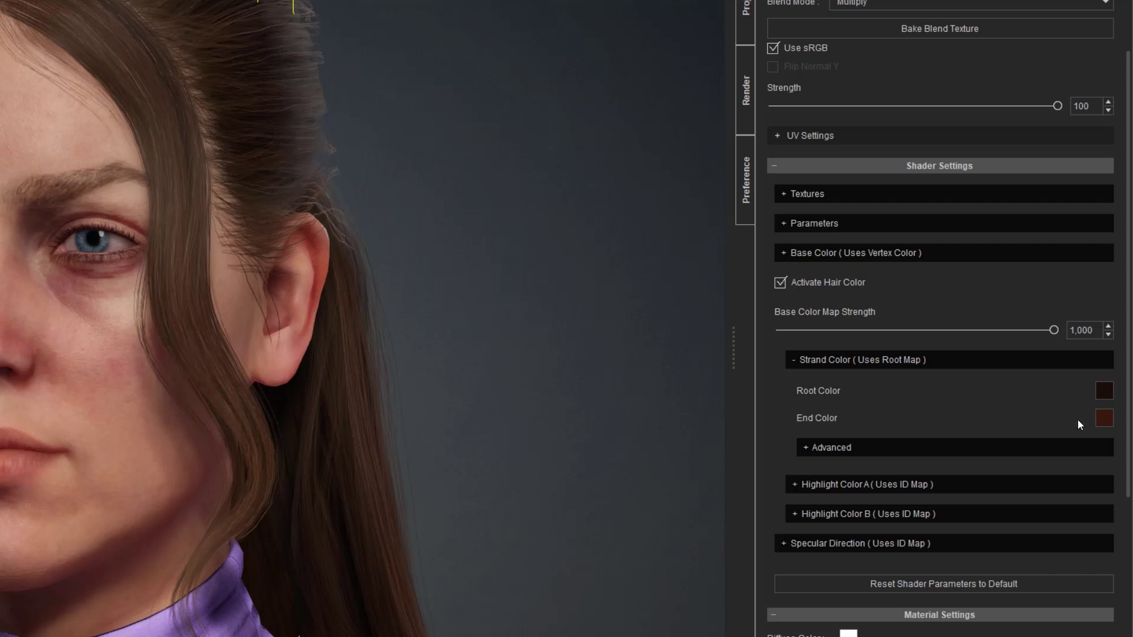
left_click(1104, 417)
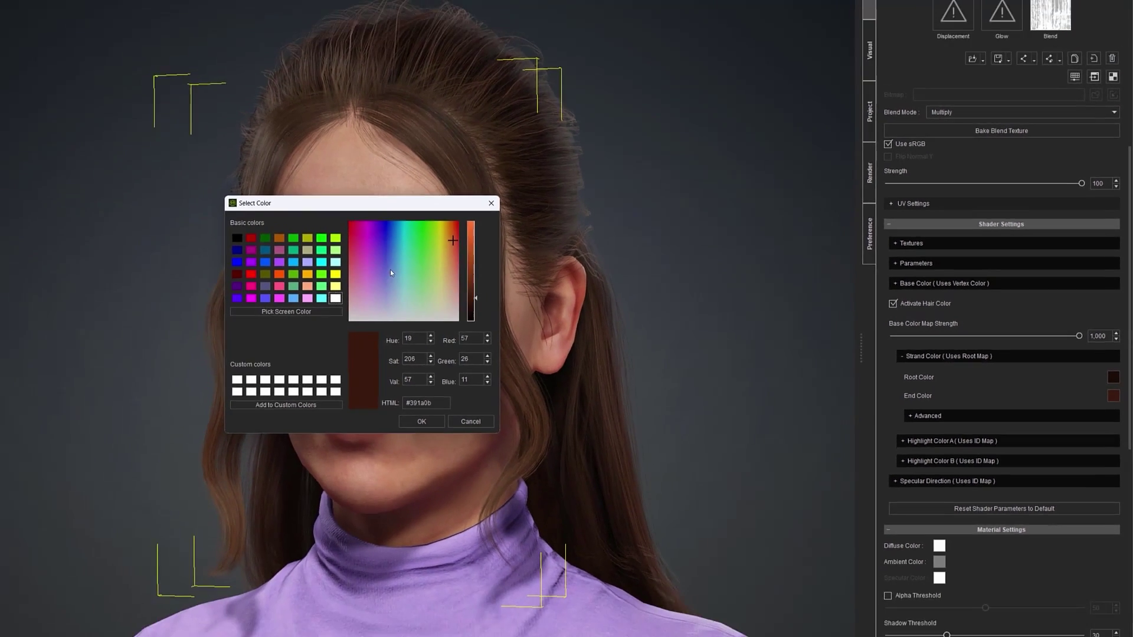
left_click(70, 258)
left_click_drag(546, 292, 542, 278)
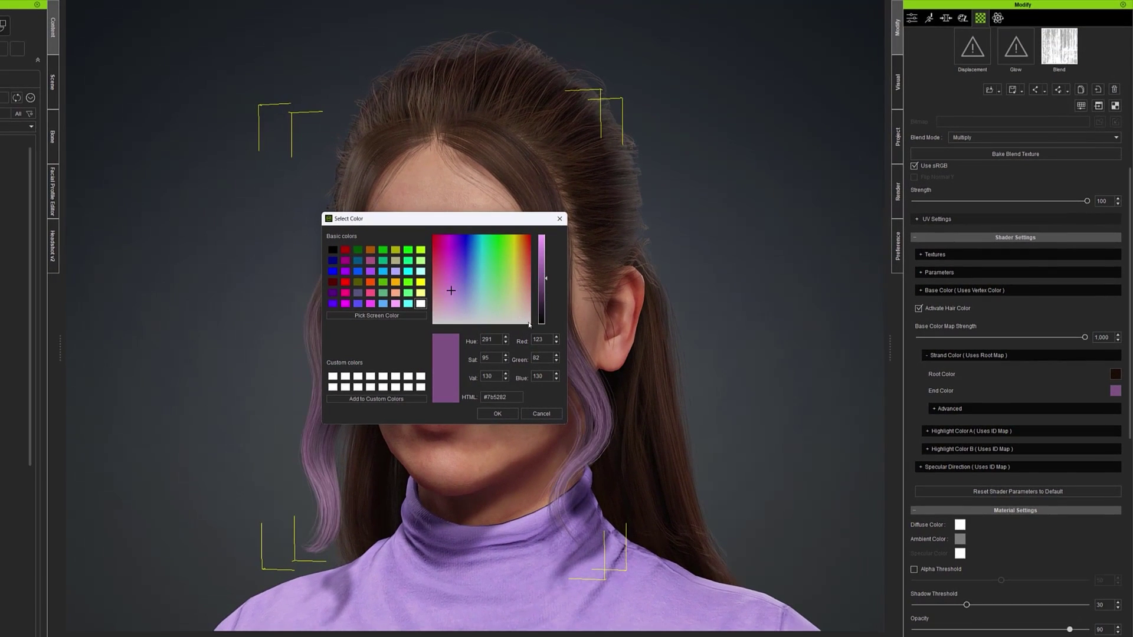
left_click(498, 414)
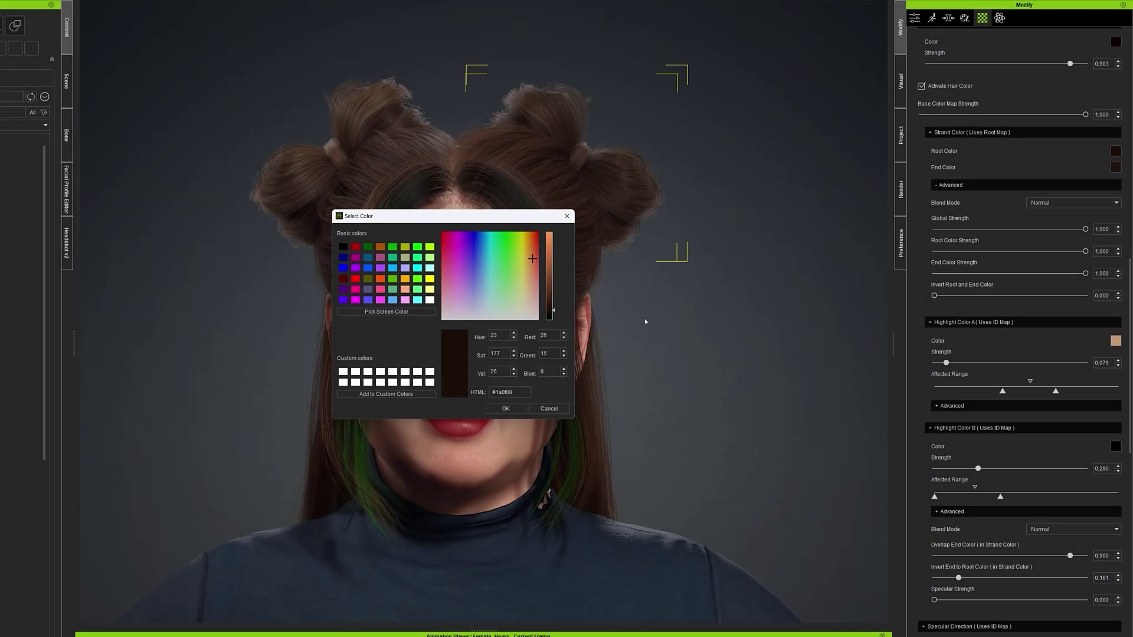
Step: Set the selected hair bun's strand colors to a black root and dark green #082300 end, and raise Invert Root and End Color
left_click(549, 408)
left_click(1115, 167)
left_click(511, 234)
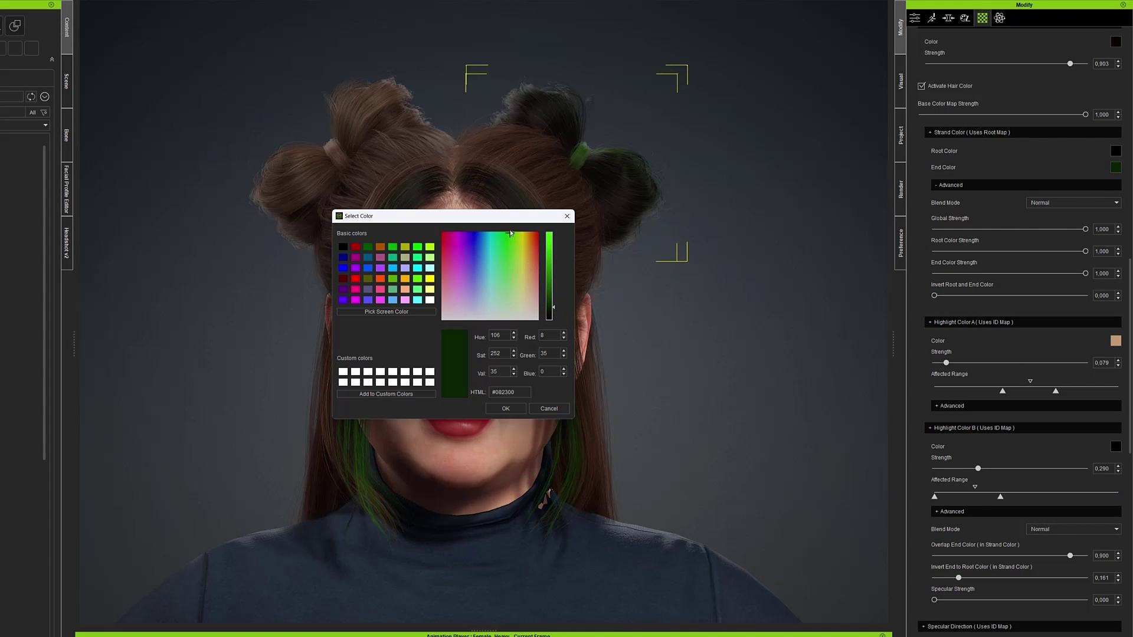
left_click(515, 407)
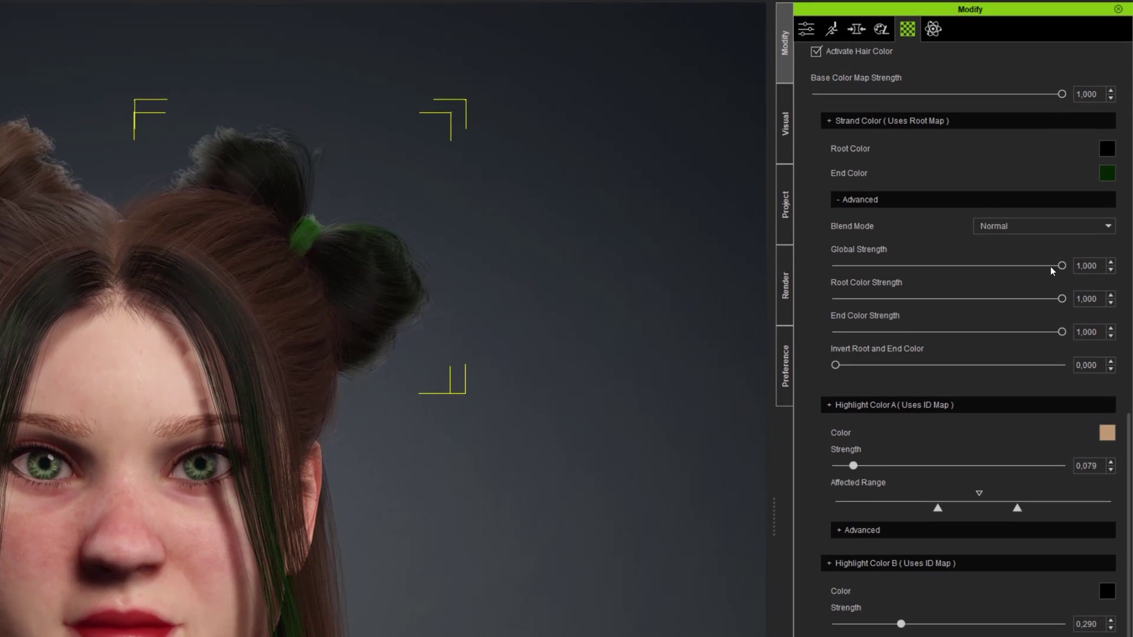
left_click_drag(887, 368, 1117, 366)
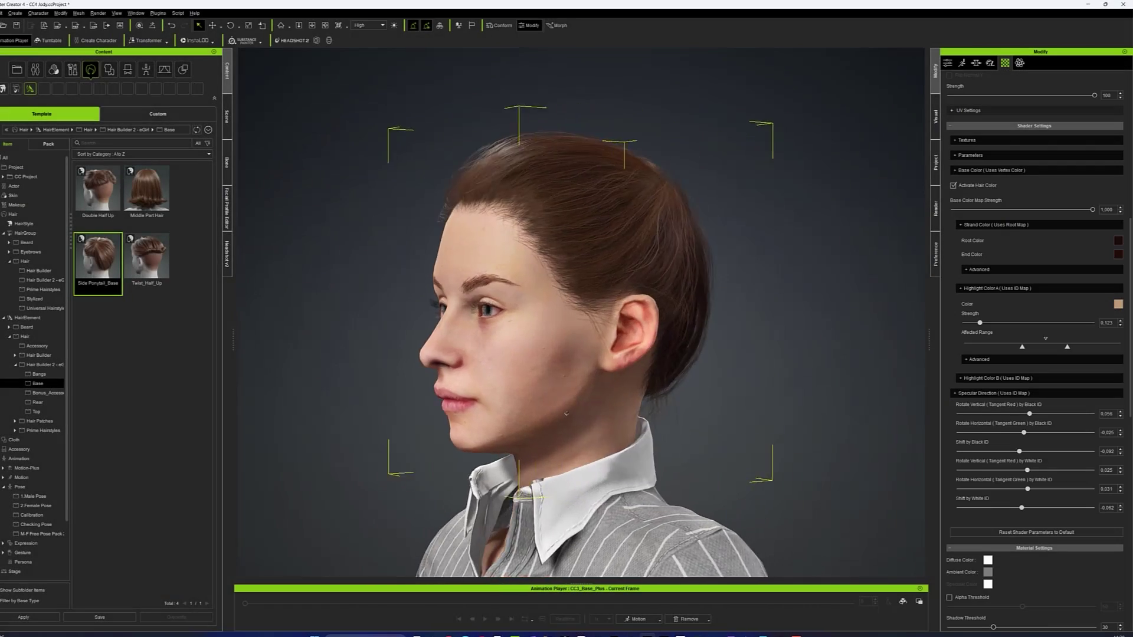
Step: Add bangs and the Side Ponytail_Straight top piece from the Hair Builder 2 library to the character in the striped shirt
left_click(39, 374)
left_click_drag(98, 189, 335, 354)
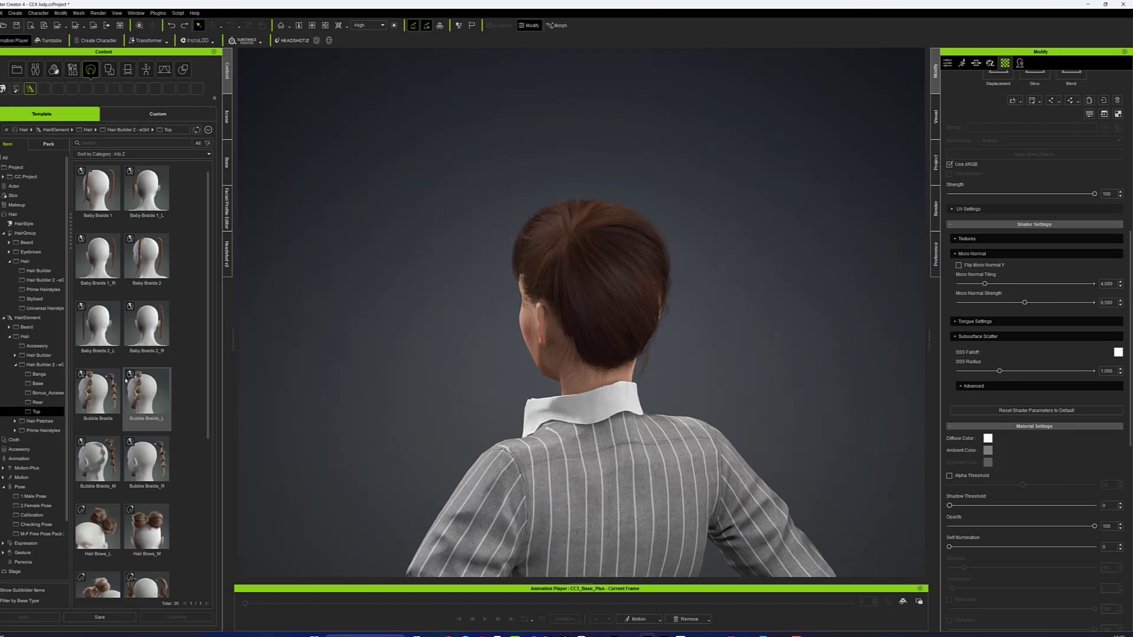
scroll(200, 474, "down", 5)
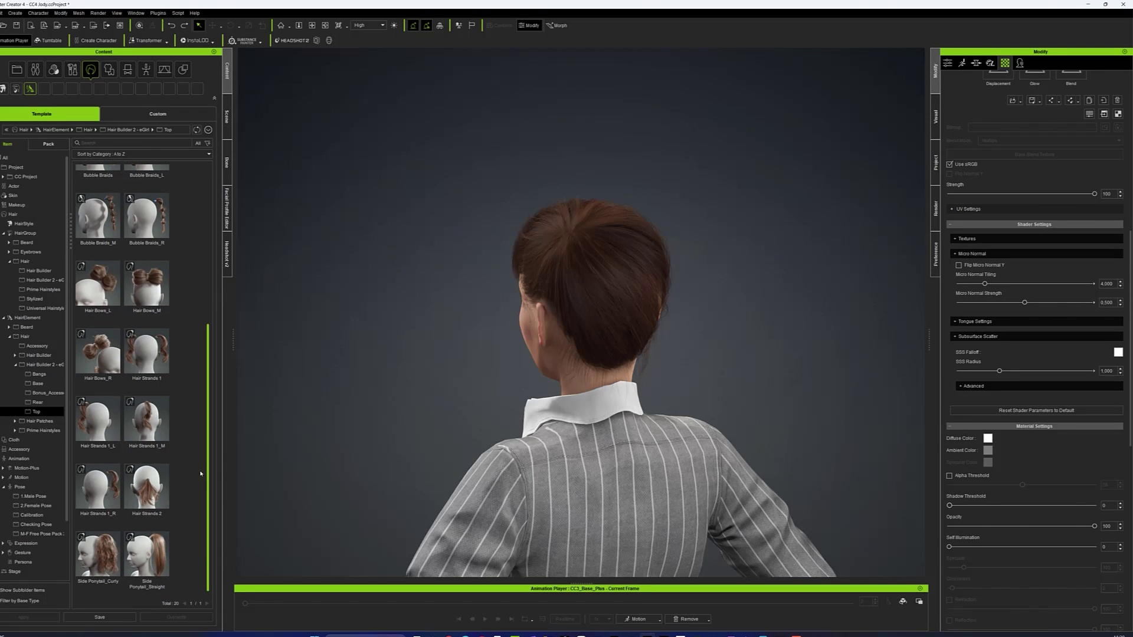
double_click(146, 554)
right_click_drag(308, 318, 744, 297)
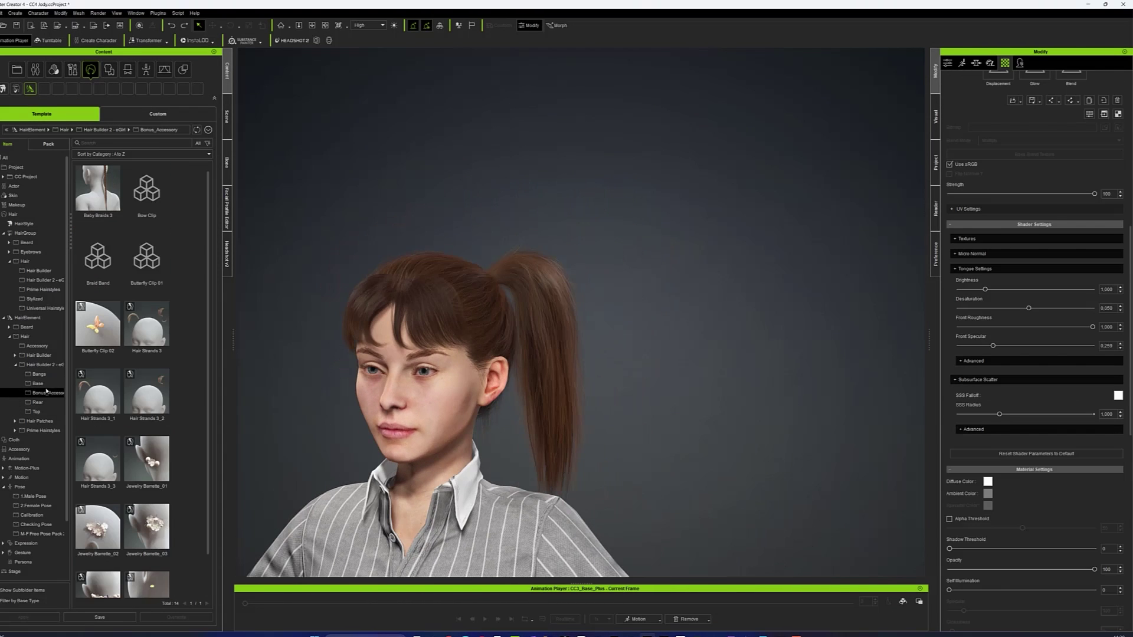
Step: Add the Bow Clip accessory to the hair and fit it at the base of the ponytail
left_click(44, 393)
double_click(147, 194)
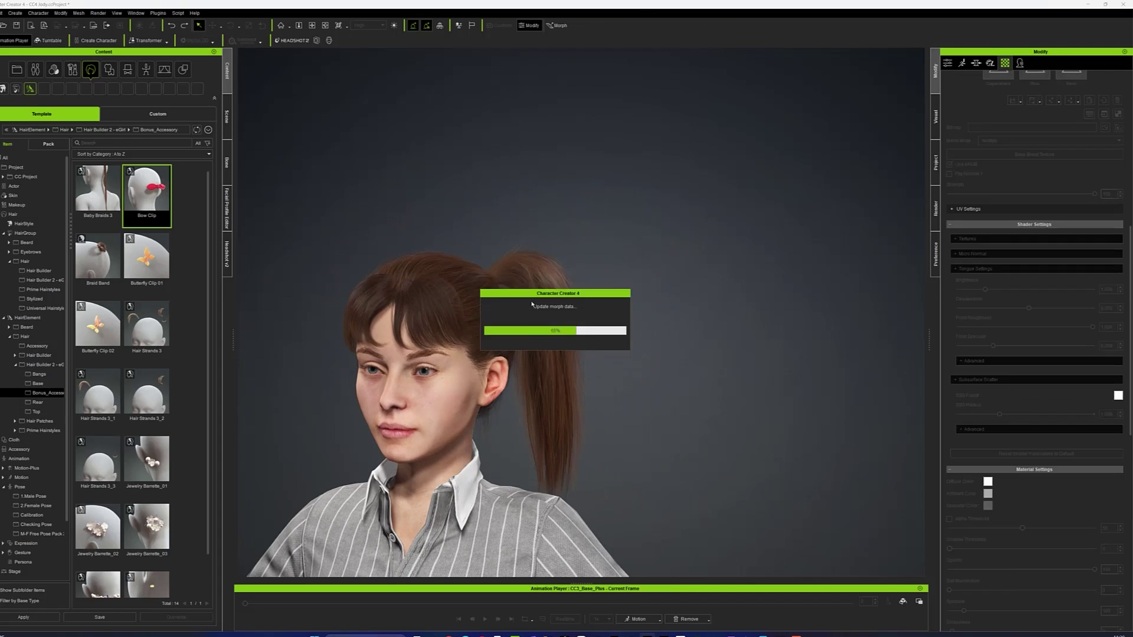
key("w")
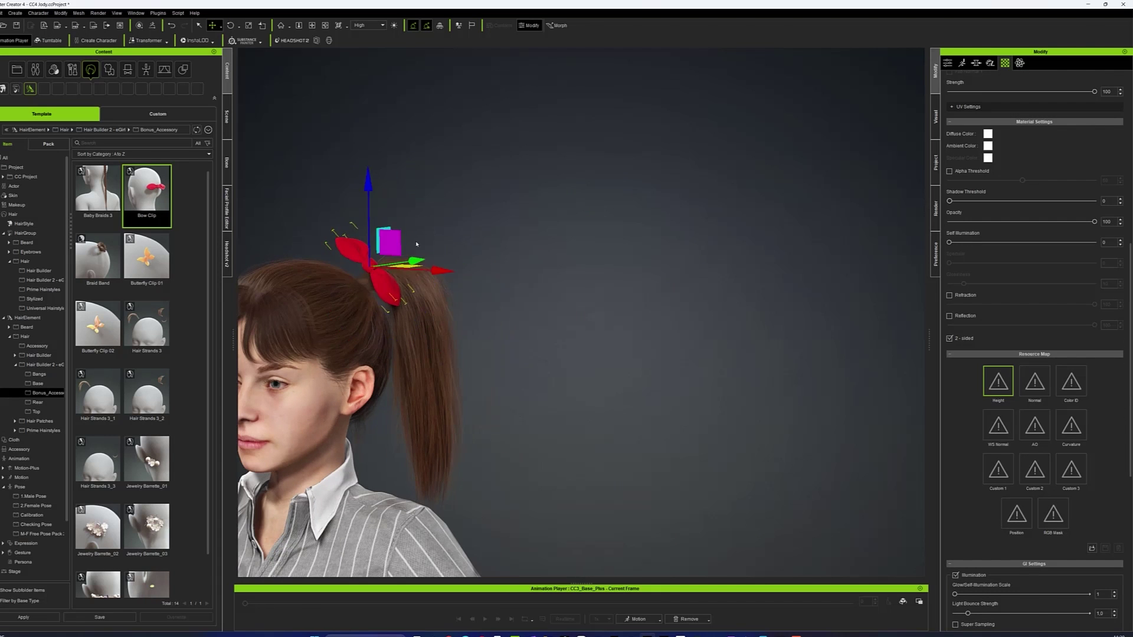
right_click_drag(417, 243, 373, 359)
right_click_drag(438, 342, 644, 236)
scroll(644, 236, "up", 5)
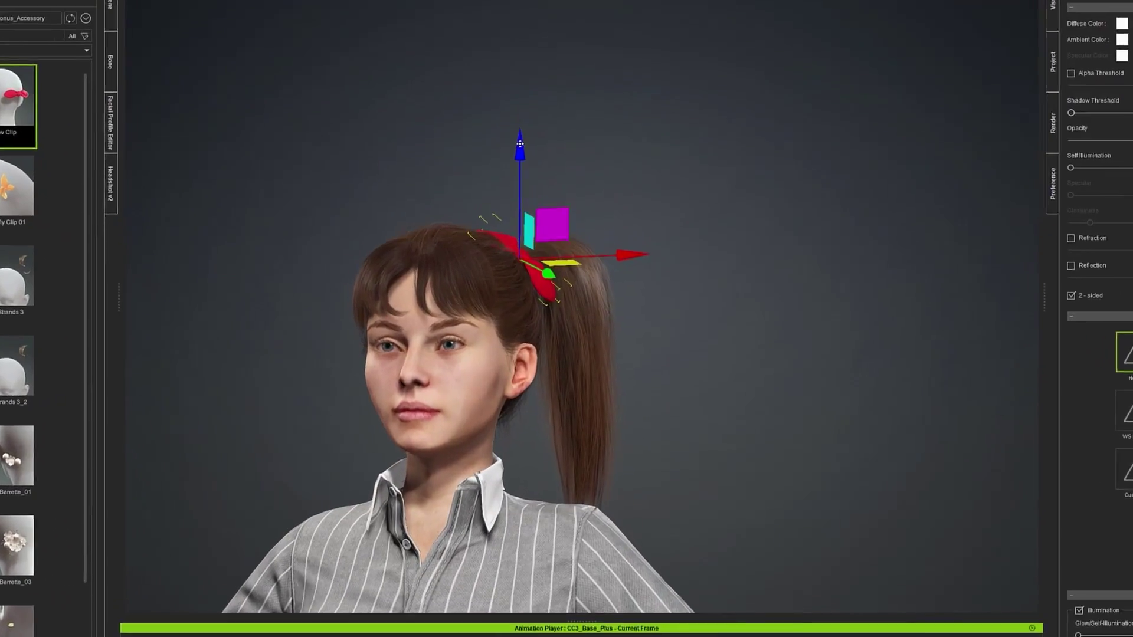
key("e")
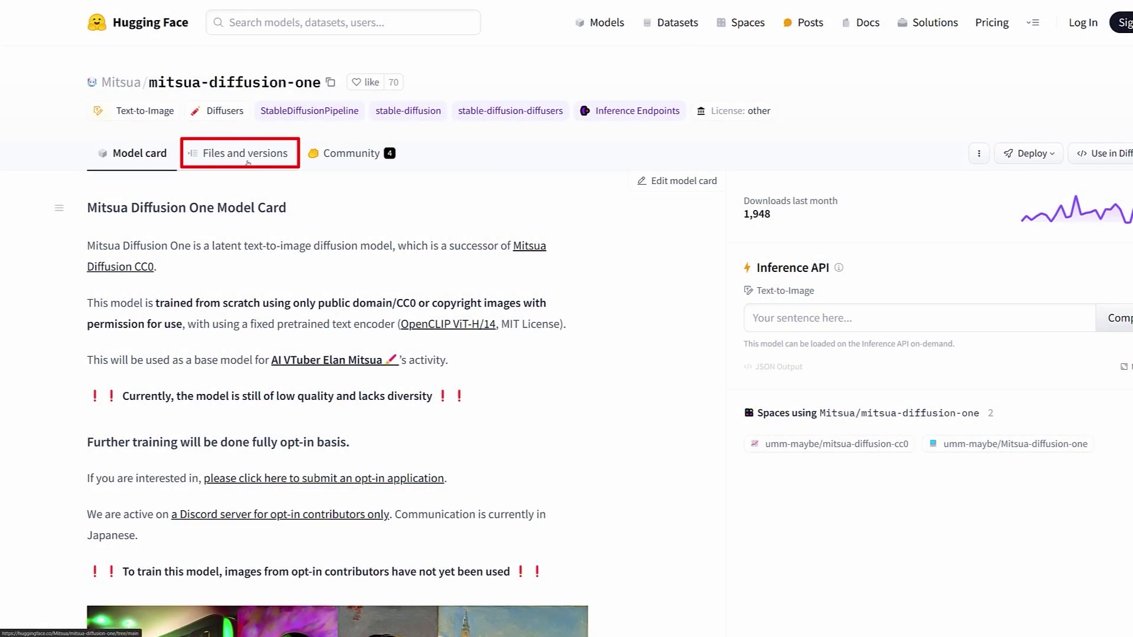
Step: On Hugging Face, open mitsua-diffusion-one-base.ckpt from the mitsua-diffusion-one model's files
left_click(250, 160)
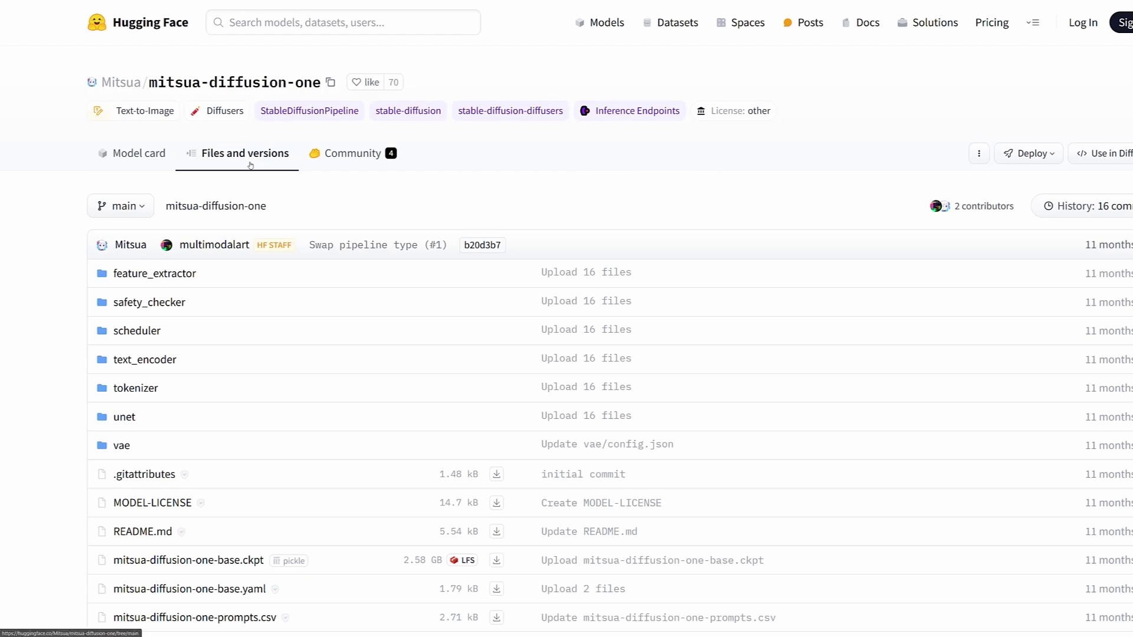
scroll(343, 192, "down", 3)
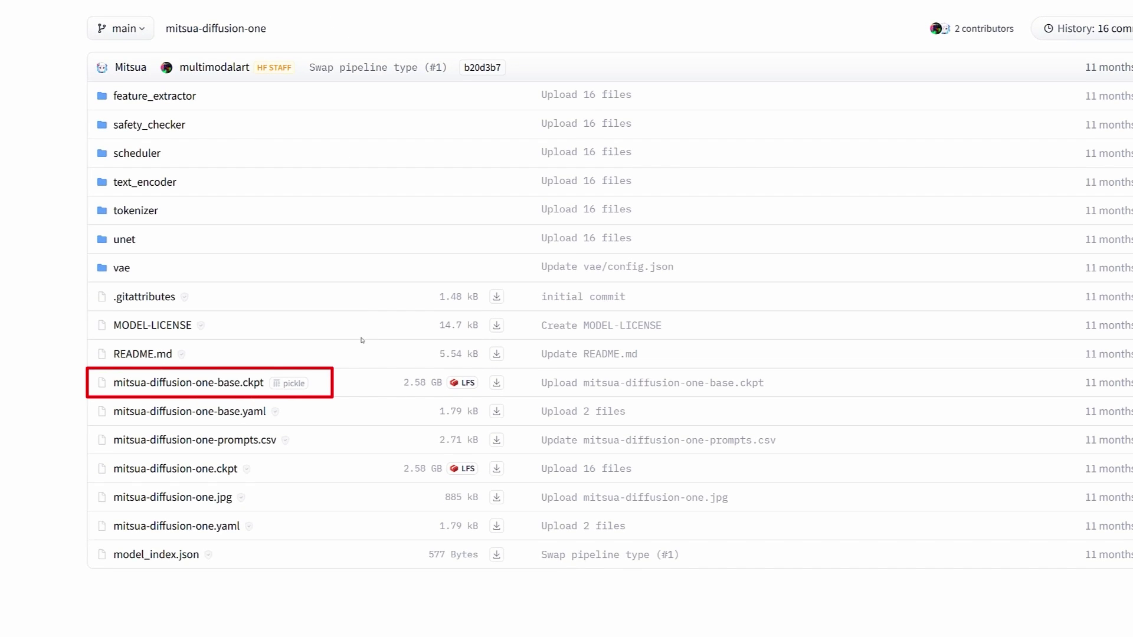
left_click(246, 390)
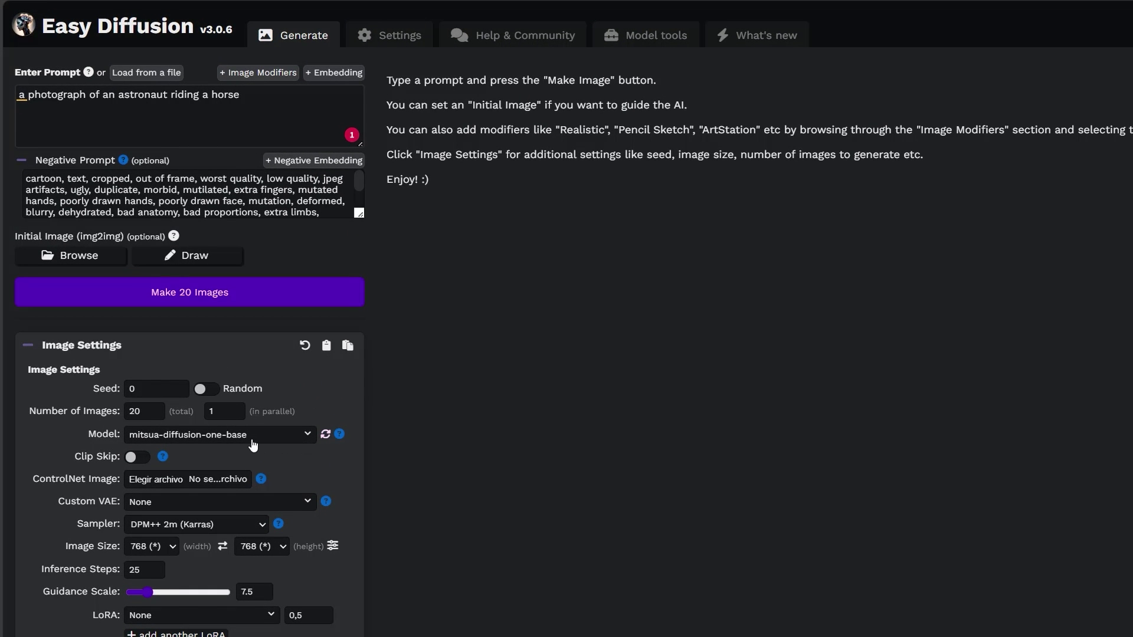
Step: In Easy Diffusion, replace the prompt with "Old snowy medieval square surrounded by snowy medieval buildings, with beautiful lighting, antique painting with great detail,"
left_click_drag(241, 95, 52, 84)
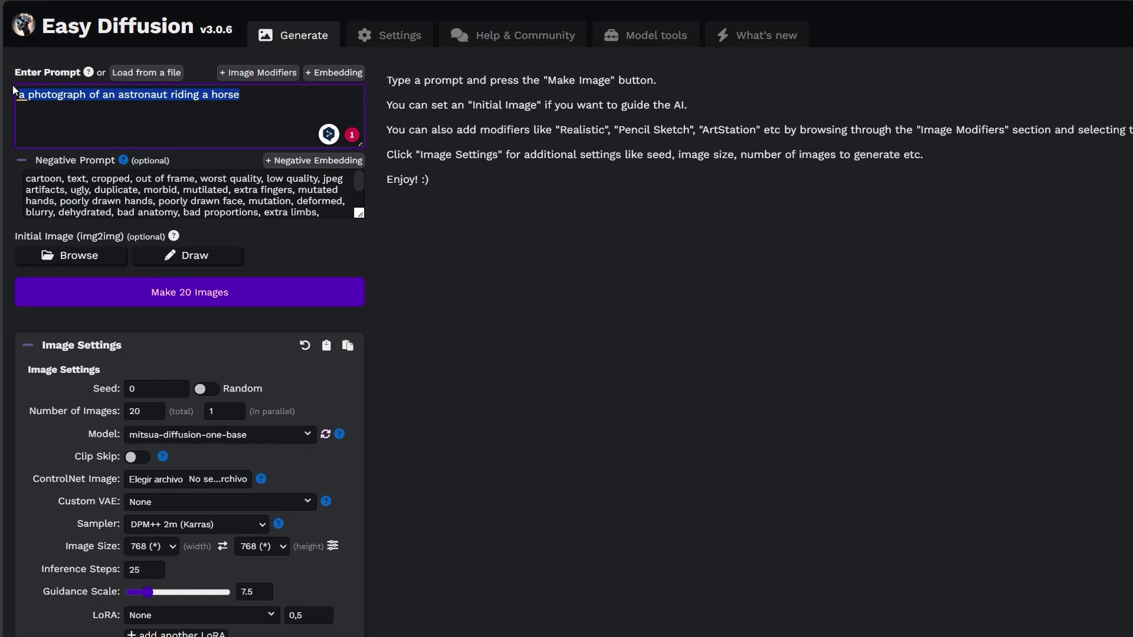
type("Old snowy medieval square surrounded by snowy medieval buildings, with beautiful lighting, antique painting with great detail,")
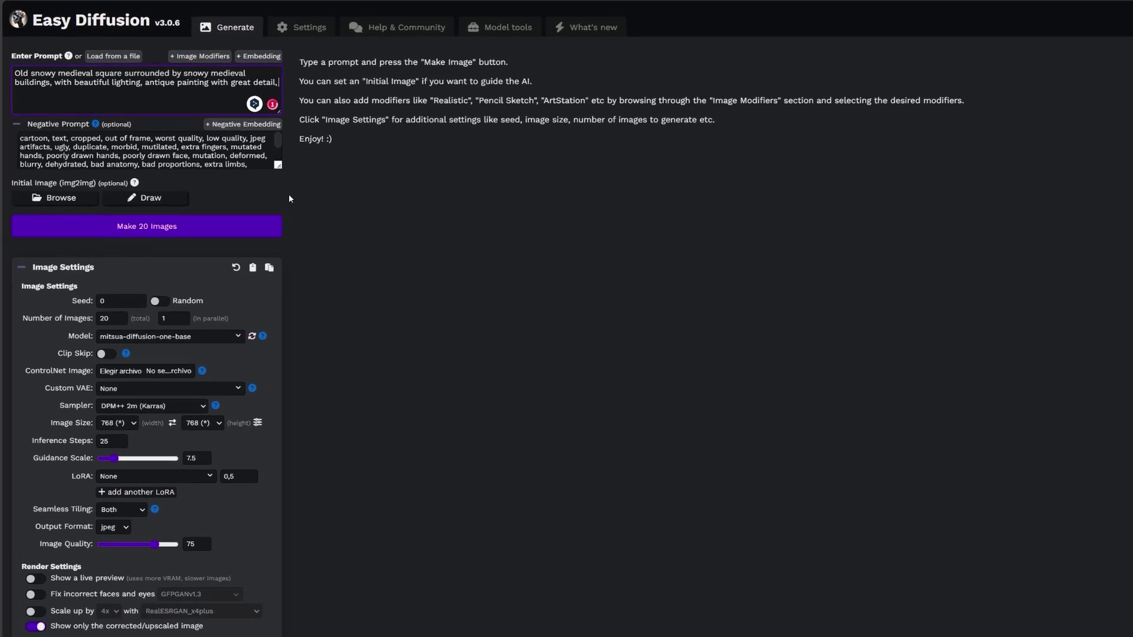
Step: Generate 10 images at 1024 × 768 with a random seed and seamless tiling set to None
left_click(257, 422)
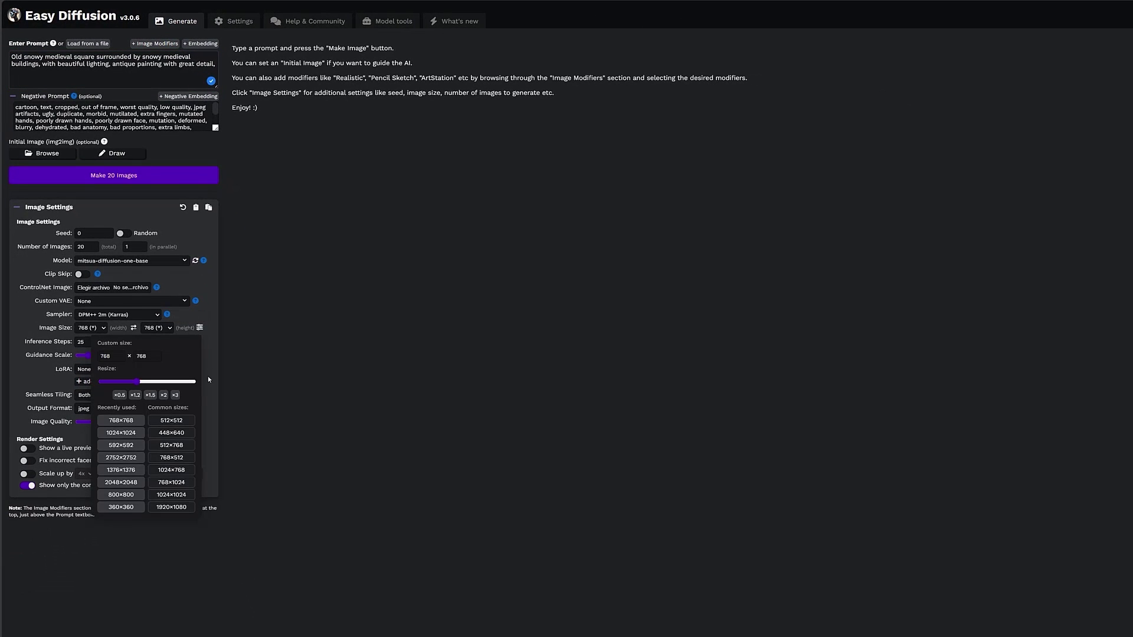
left_click(170, 495)
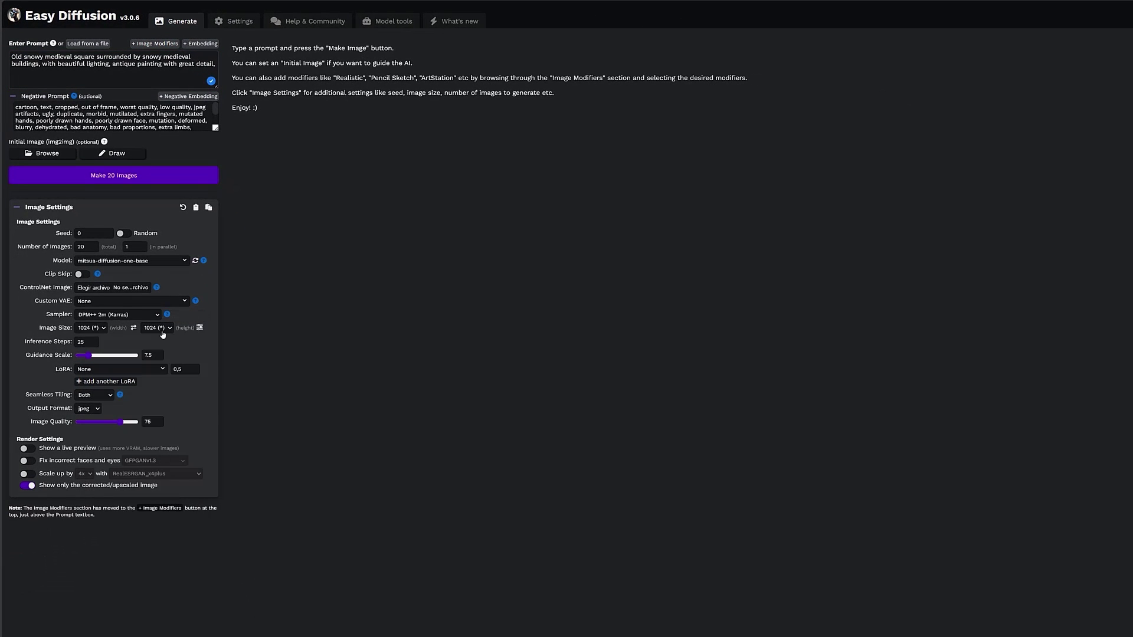
left_click(163, 328)
left_click(155, 423)
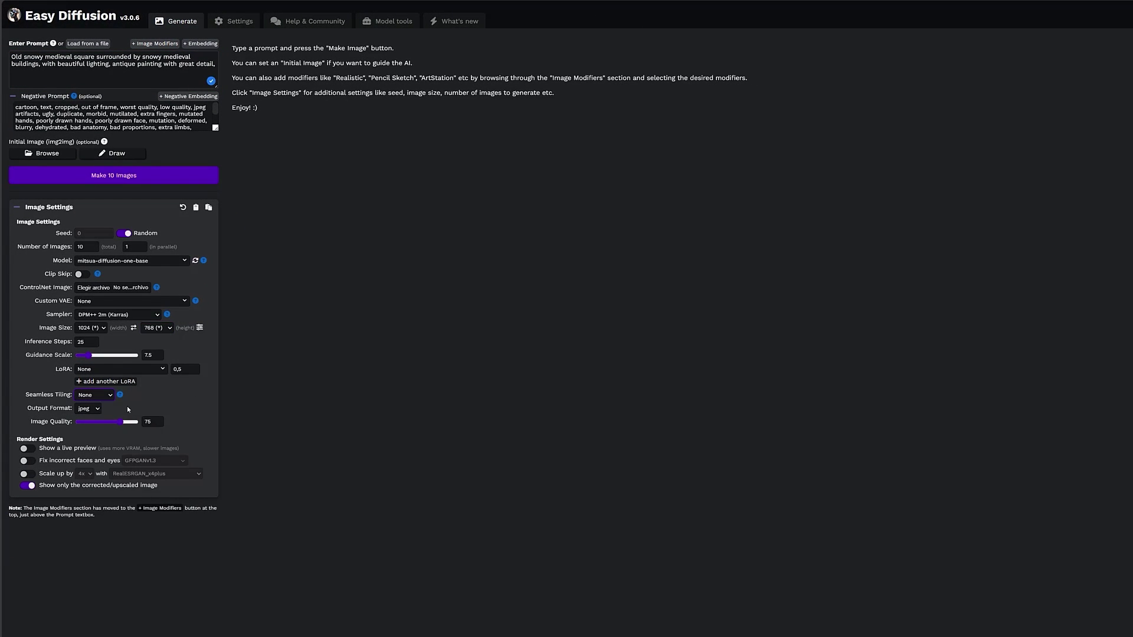
left_click(159, 180)
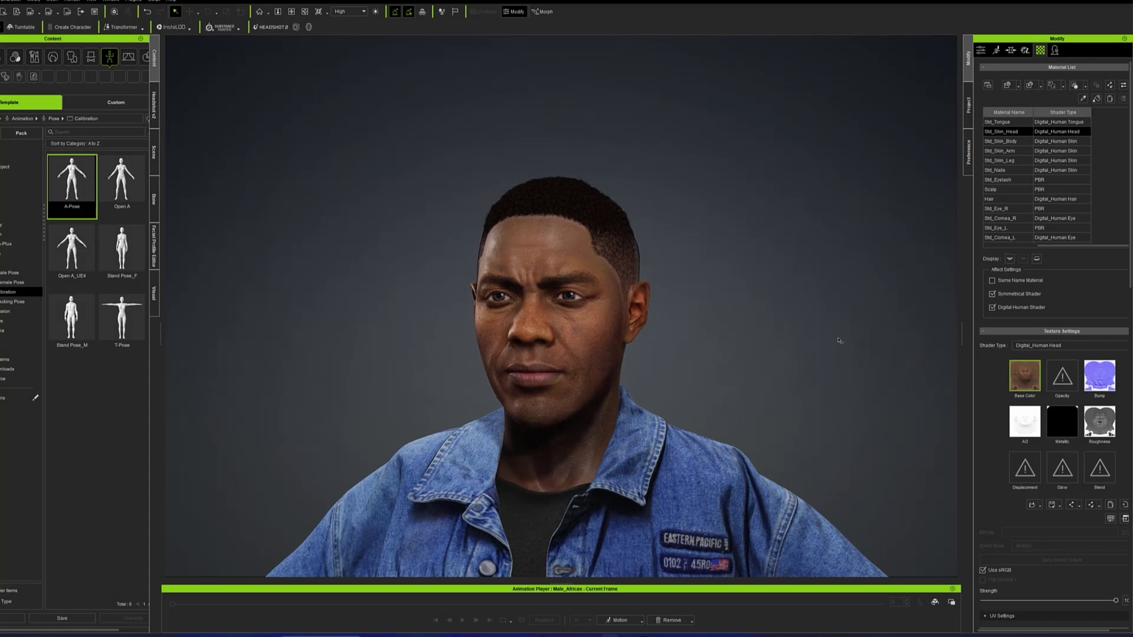
Step: Switch to Character Creator and open the texture options for the head skin's Base Color map
mouse_move(1029, 387)
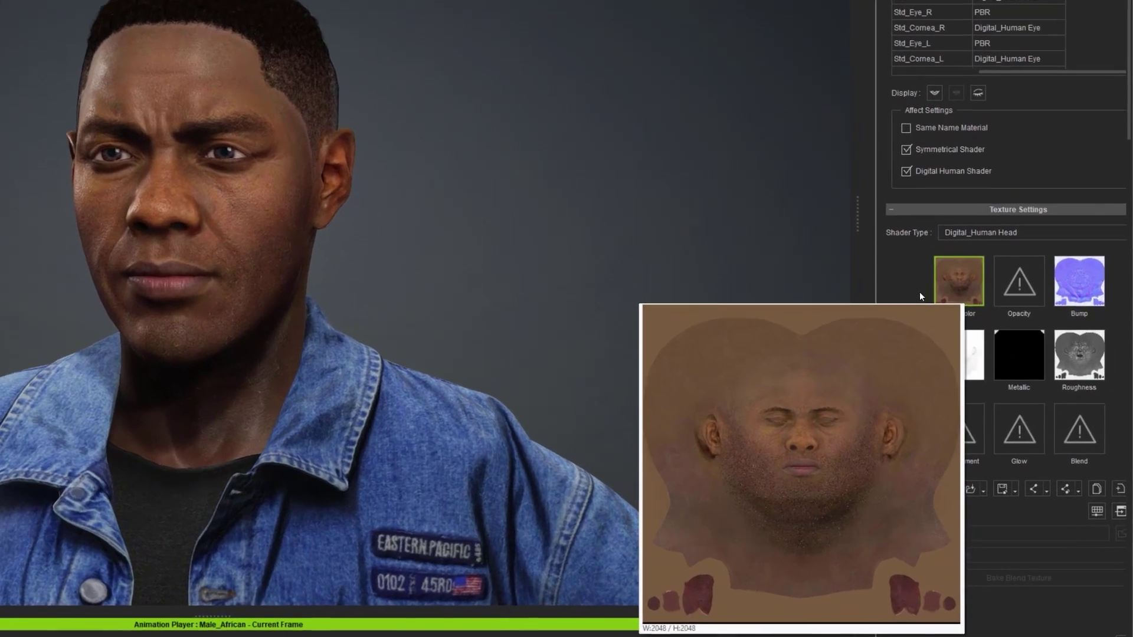
right_click(1004, 356)
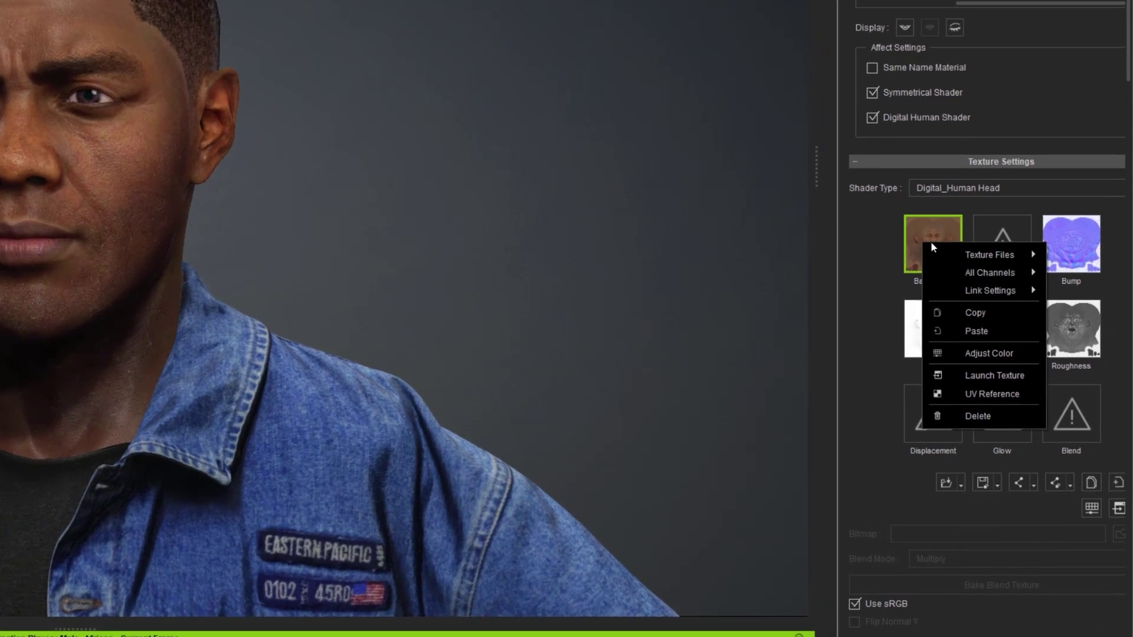
mouse_move(947, 269)
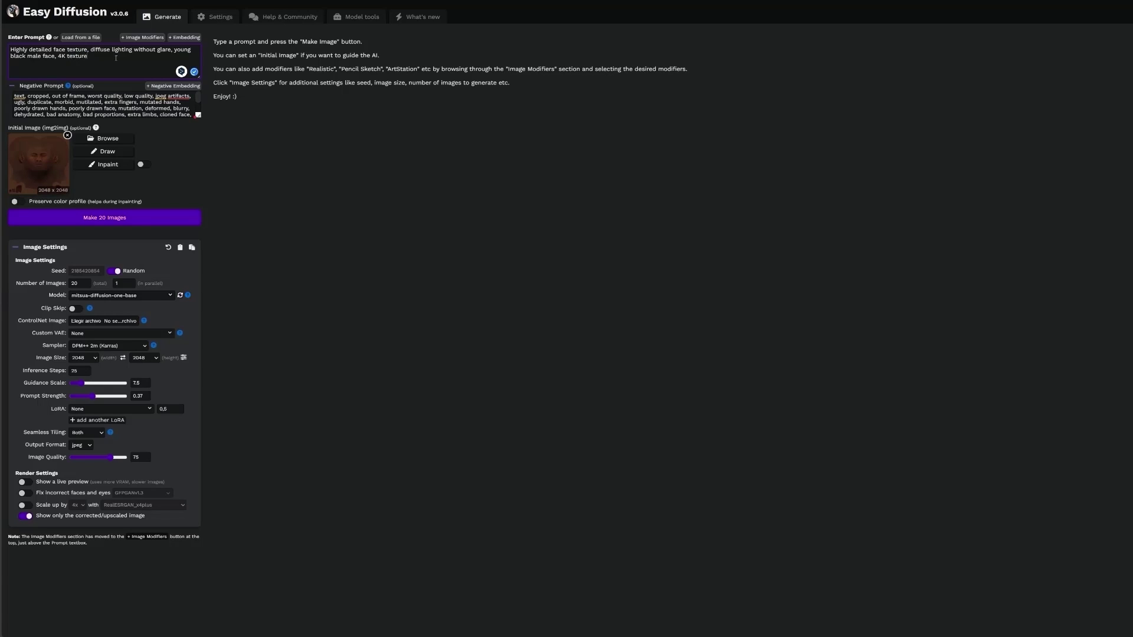
Step: In Easy Diffusion, generate 20 images from the face texture and the "Highly detailed face texture" prompt at 2048 × 2048
left_click(136, 219)
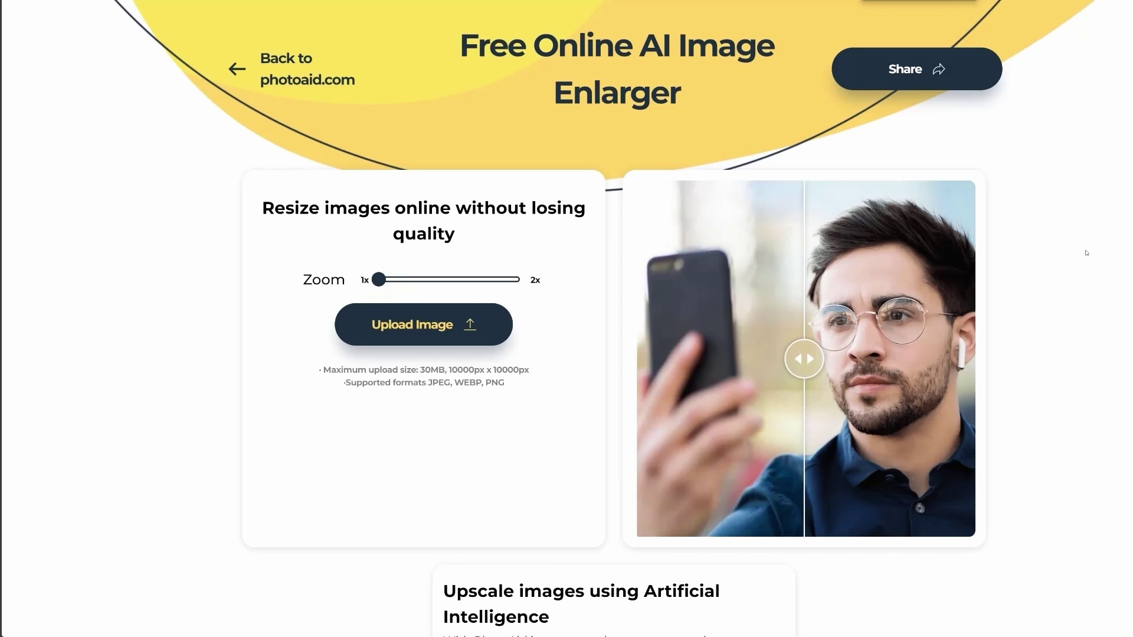
Step: Upscale the face texture 2x in PhotoAid's AI Image Enlarger and compare it with the original
mouse_move(823, 366)
left_mouse_down()
mouse_move(950, 360)
mouse_move(761, 375)
mouse_move(814, 362)
mouse_move(941, 362)
mouse_move(814, 362)
left_mouse_up()
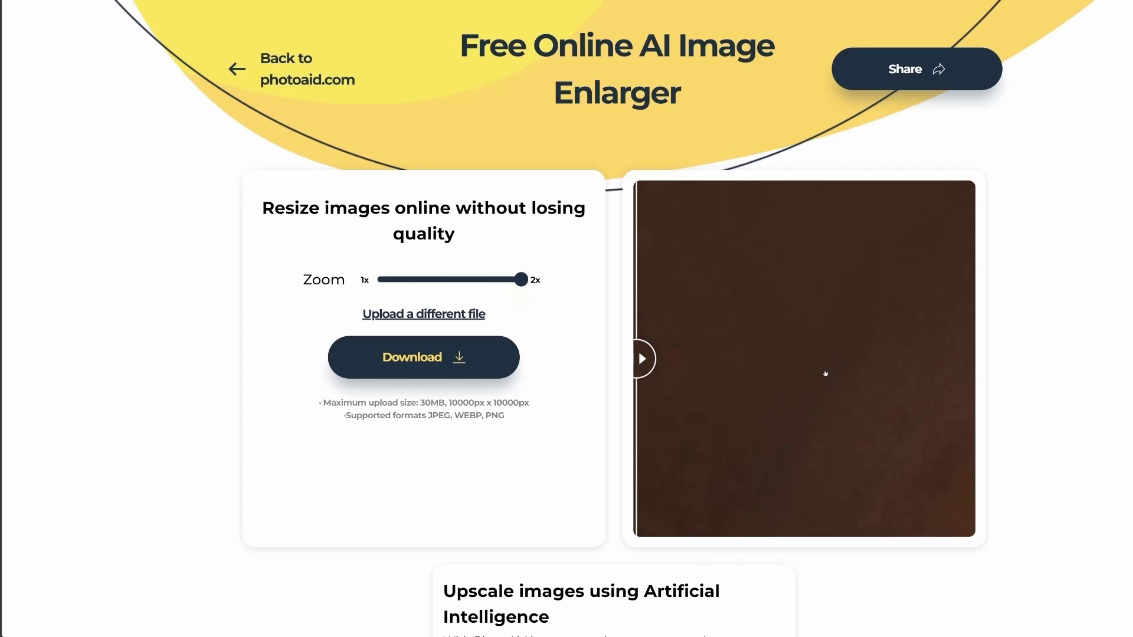
mouse_move(694, 313)
left_mouse_down()
mouse_move(702, 343)
mouse_move(970, 361)
mouse_move(650, 358)
mouse_move(1026, 413)
mouse_move(637, 404)
mouse_move(945, 401)
mouse_move(634, 401)
left_mouse_up()
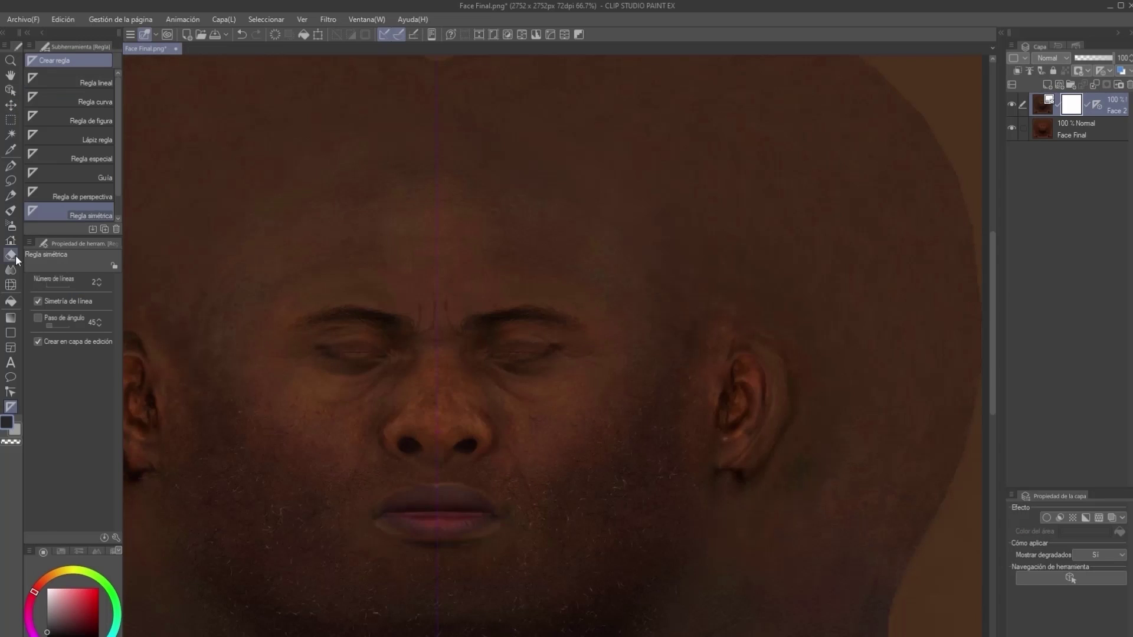
Step: In Clip Studio Paint, airbrush the Face 2 layer mask symmetrically around the face, ears and neck to blend it with Face Final
left_click(11, 225)
mouse_move(354, 164)
left_mouse_down()
mouse_move(380, 192)
mouse_move(399, 303)
left_mouse_up()
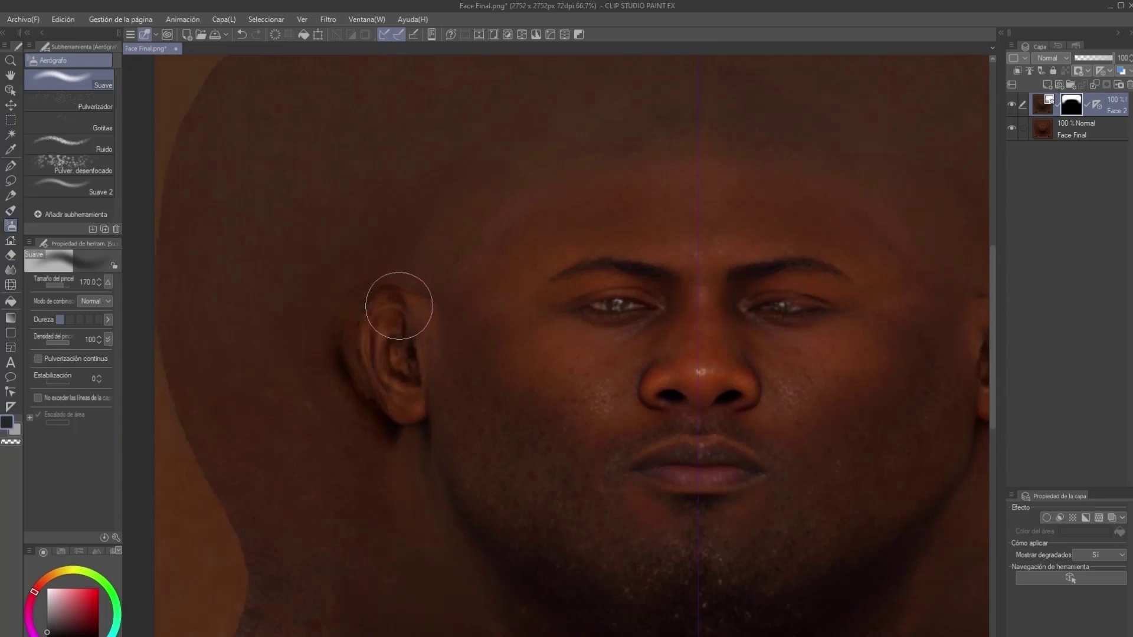
mouse_move(474, 521)
left_mouse_down()
mouse_move(351, 524)
mouse_move(539, 586)
left_mouse_up()
scroll(352, 523, "down", 5)
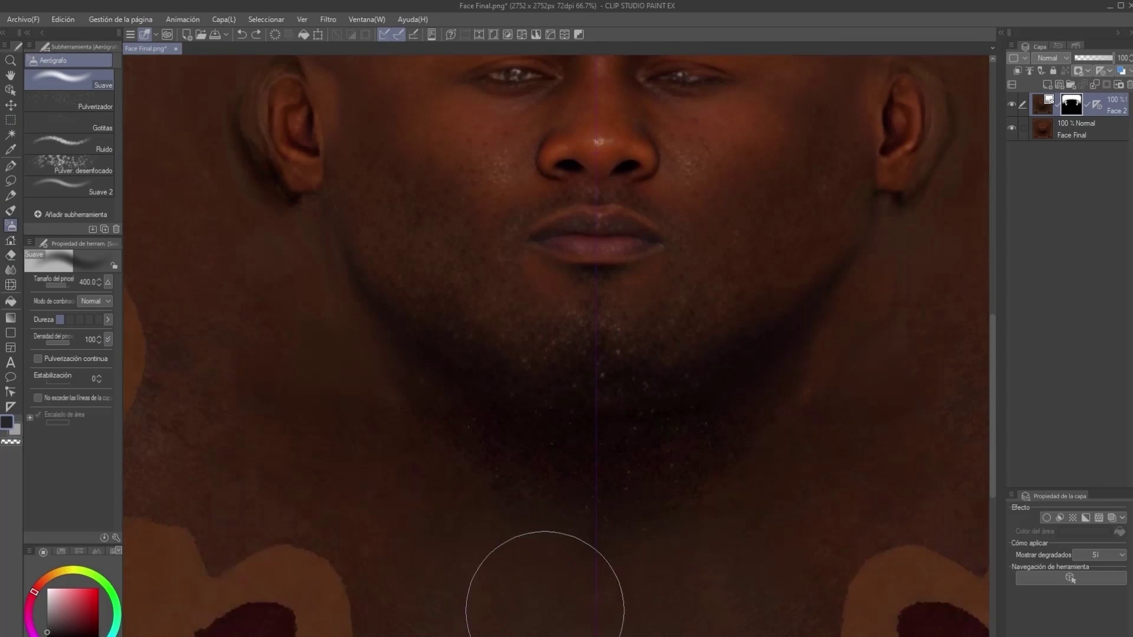
mouse_move(671, 466)
left_mouse_down("ctrl+alt")
mouse_move(336, 356)
mouse_move(771, 488)
mouse_move(460, 426)
left_mouse_up("ctrl+alt")
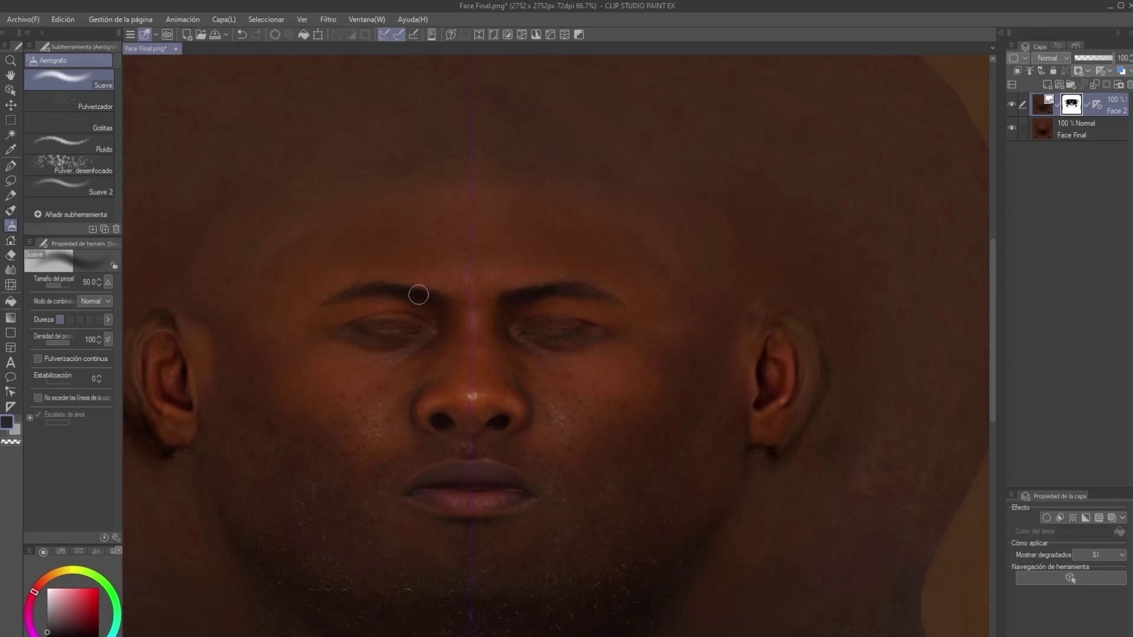
Step: Add a new layer above Face 2 and airbrush sampled skin tones over the highlights on the nose
key("ctrl+shift+n")
left_click(470, 348, "alt")
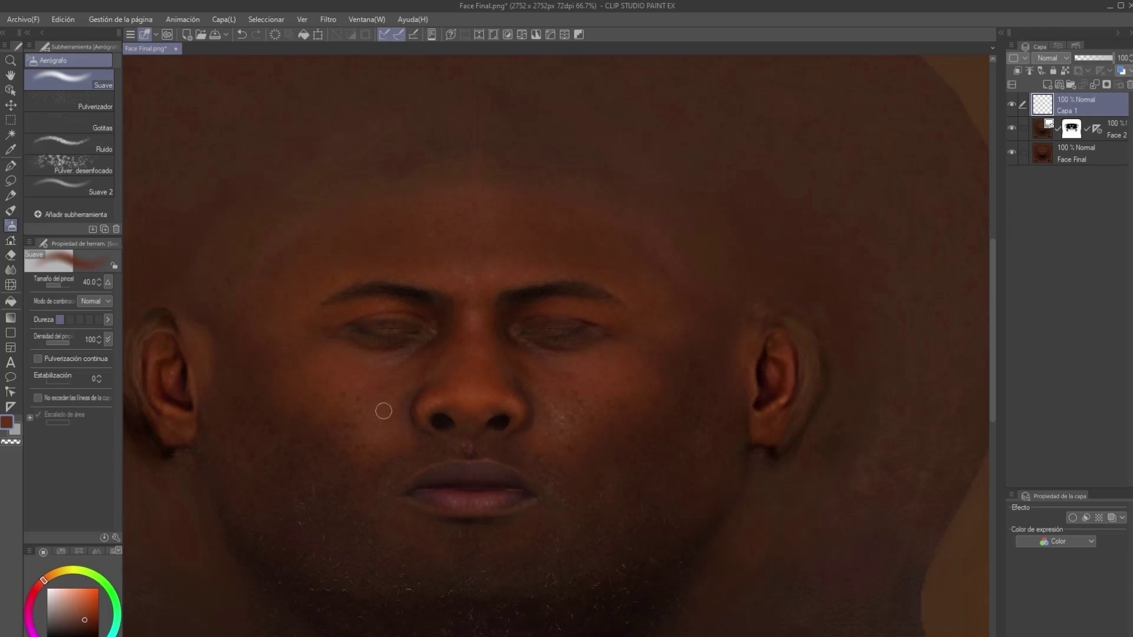
left_click(506, 403, "alt")
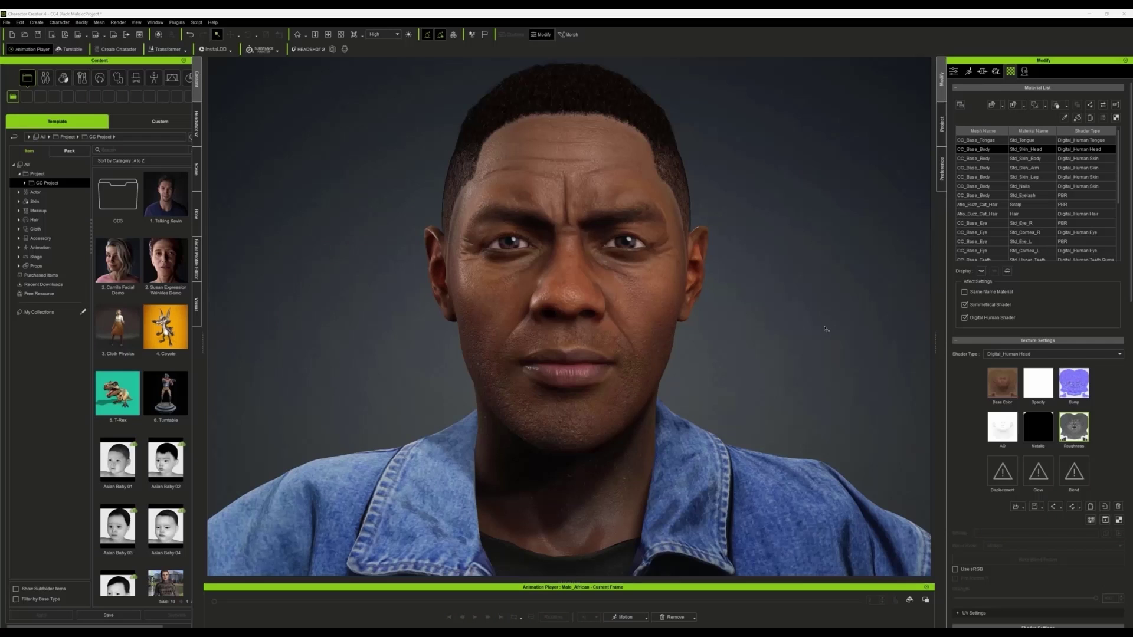
Step: In Clip Studio Paint, brighten the grayscale face texture with a tone curve and airbrush dark shading around the inner eye corners on Capa 2
left_click(1006, 395)
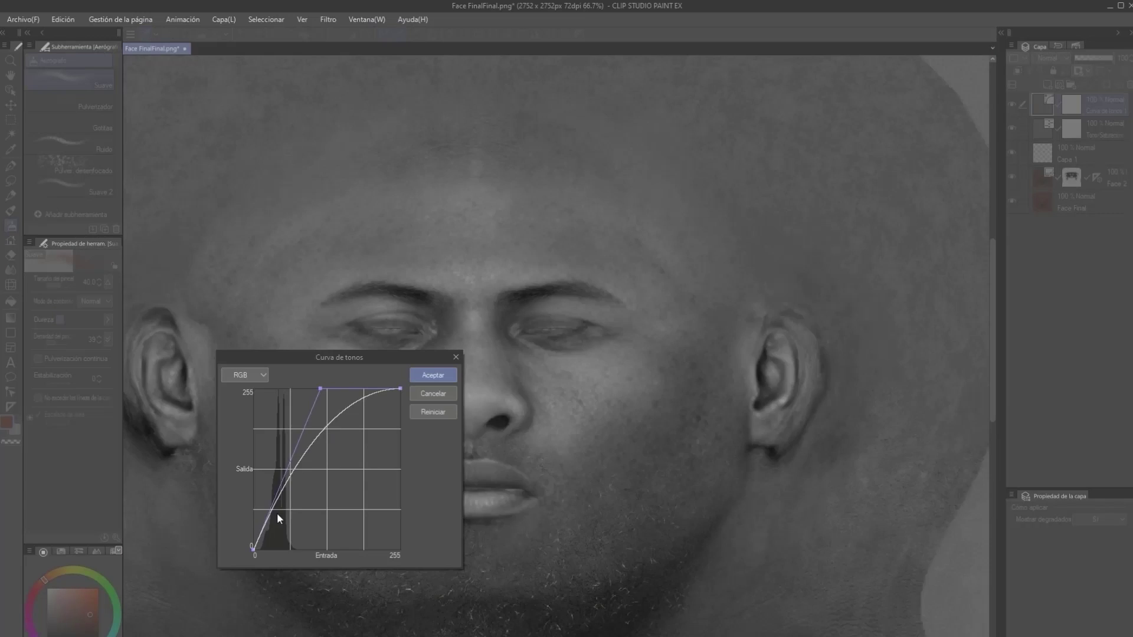
mouse_move(278, 512)
left_mouse_down()
mouse_move(242, 458)
mouse_move(281, 388)
left_mouse_up()
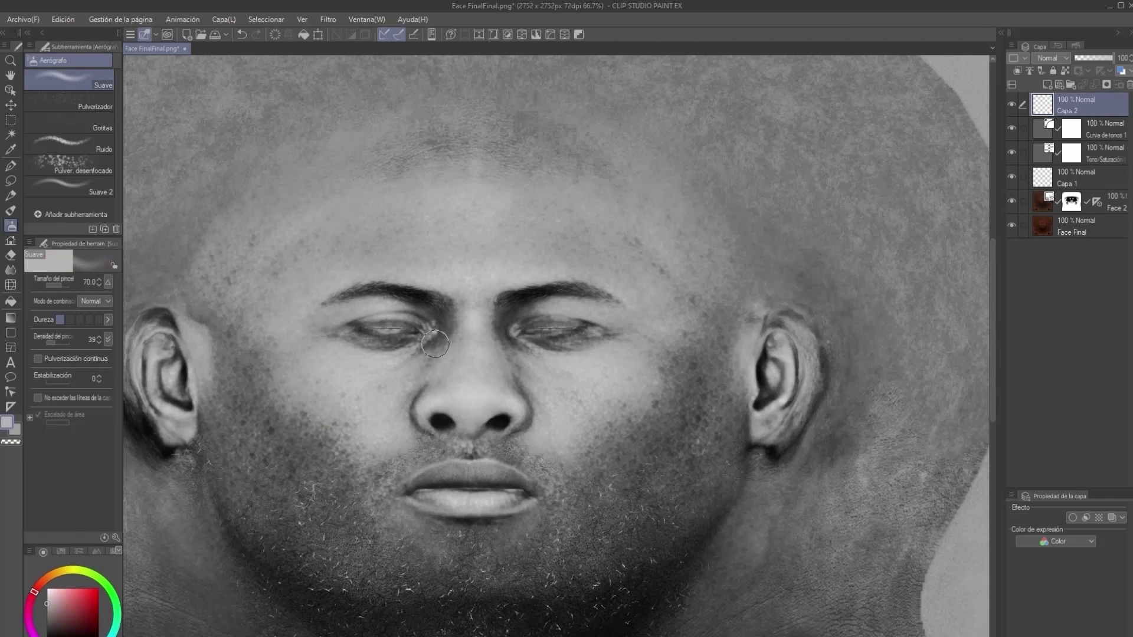
mouse_move(531, 313)
left_mouse_down()
mouse_move(379, 316)
mouse_move(616, 332)
left_mouse_up()
Step: Paint sampled grey over the dark marks on the upper forehead with the G 2 pen at size 120
key("p")
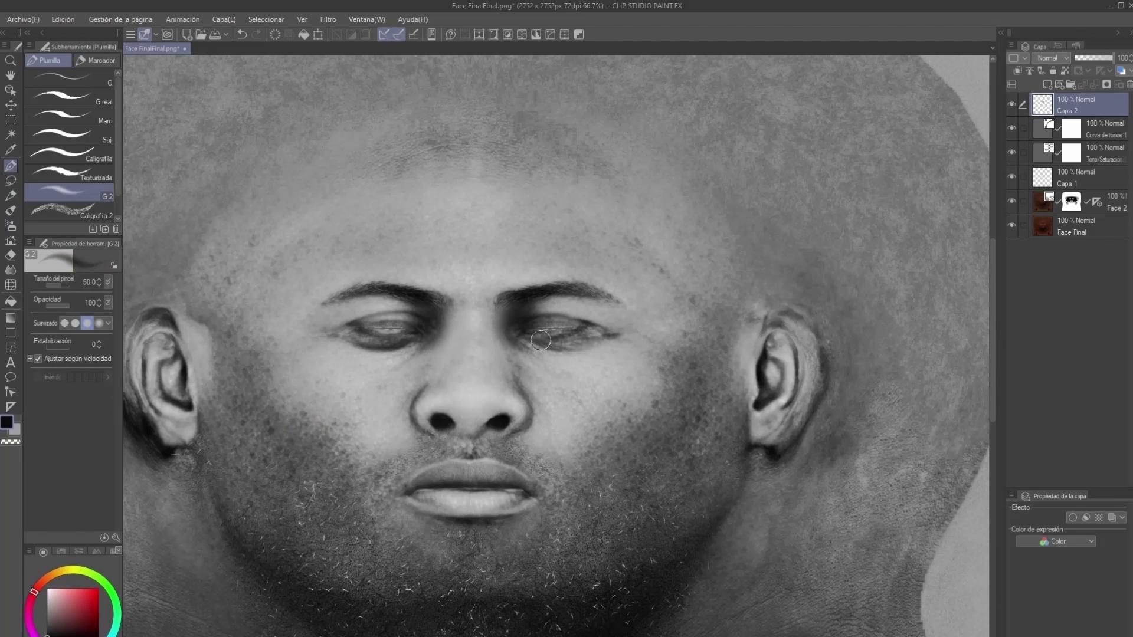
left_click(529, 355, "alt")
key("bracketright")
key("bracketright")
key("bracketright")
key("bracketright")
key("bracketright")
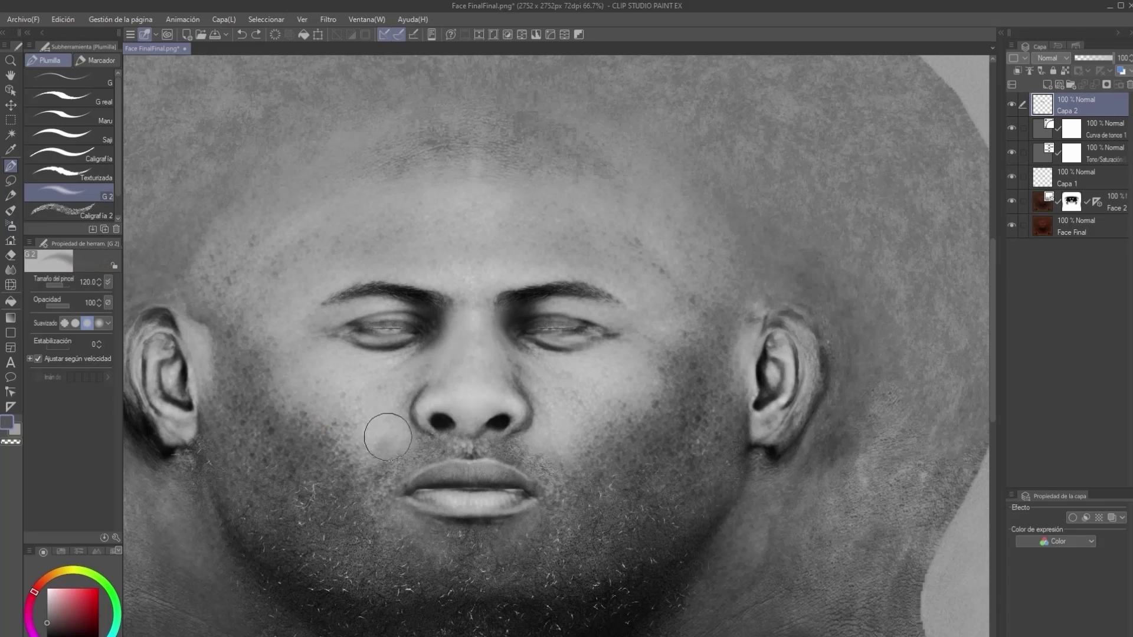
left_click_drag(578, 163, 430, 173)
Step: Paint over the beard area of the lower face with the G 2 pen enlarged to size 300
key("bracketright")
key("bracketright")
key("bracketright")
key("bracketright")
key("bracketright")
key("bracketright")
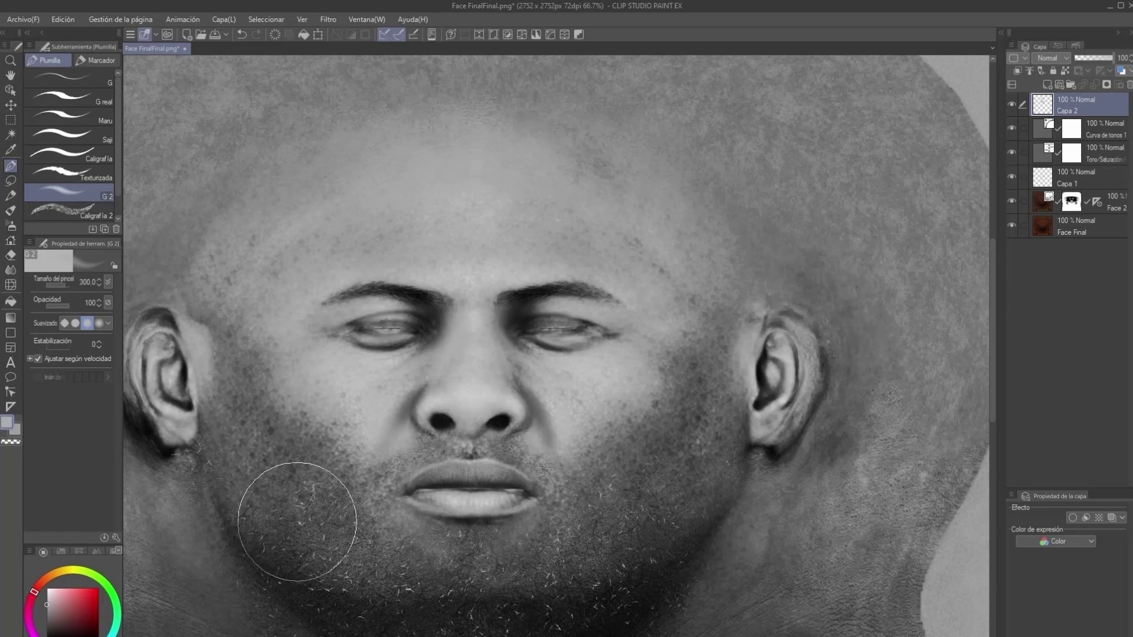
scroll(299, 519, "down", 4)
mouse_move(324, 440)
left_mouse_down()
mouse_move(455, 518)
mouse_move(582, 366)
mouse_move(472, 412)
left_mouse_up()
key("bracketleft")
key("bracketleft")
key("bracketleft")
key("bracketleft")
key("bracketleft")
key("bracketleft")
key("bracketleft")
key("bracketleft")
key("bracketleft")
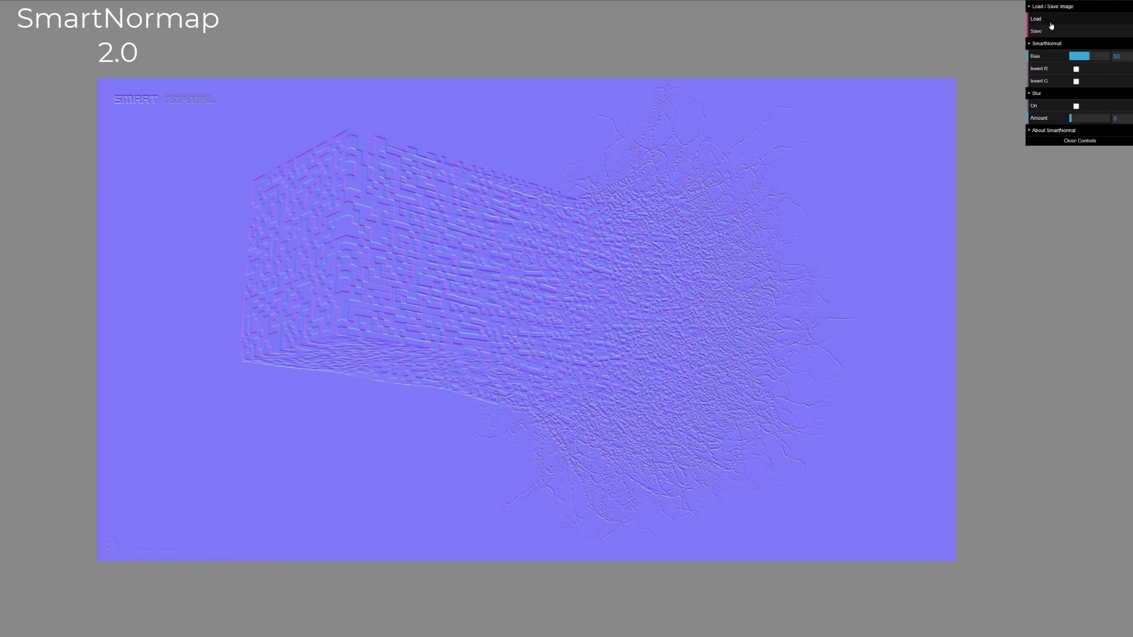
Step: Load the face texture into SmartNormap 2.0 and adjust the normal map's Bias
left_click(1051, 23)
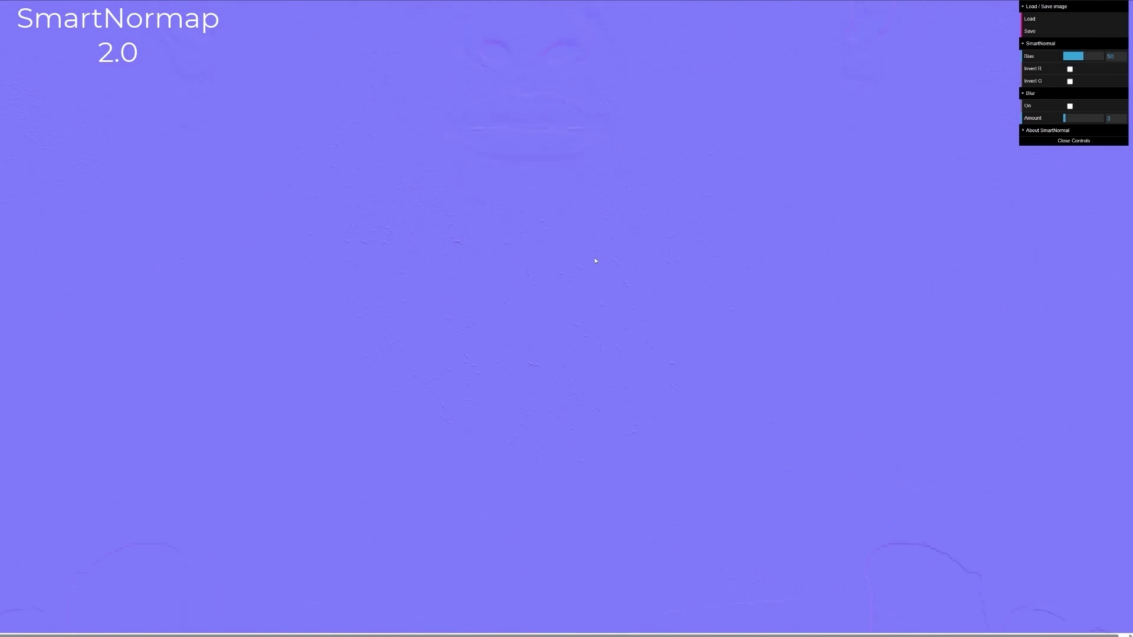
scroll(728, 213, "up", 2)
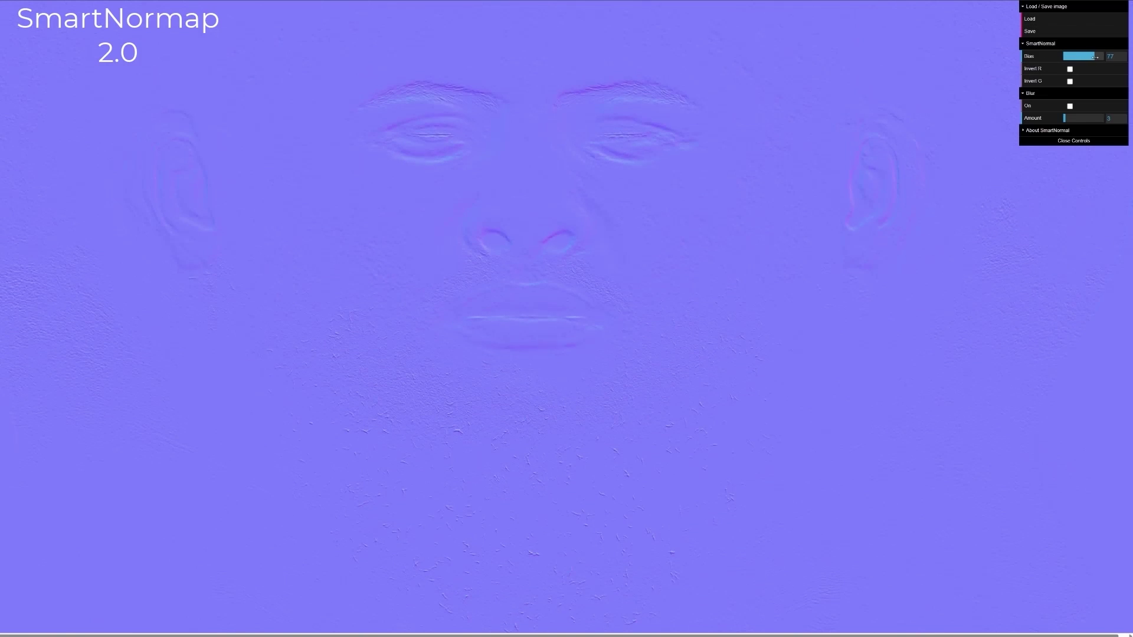
left_click_drag(1095, 56, 1075, 56)
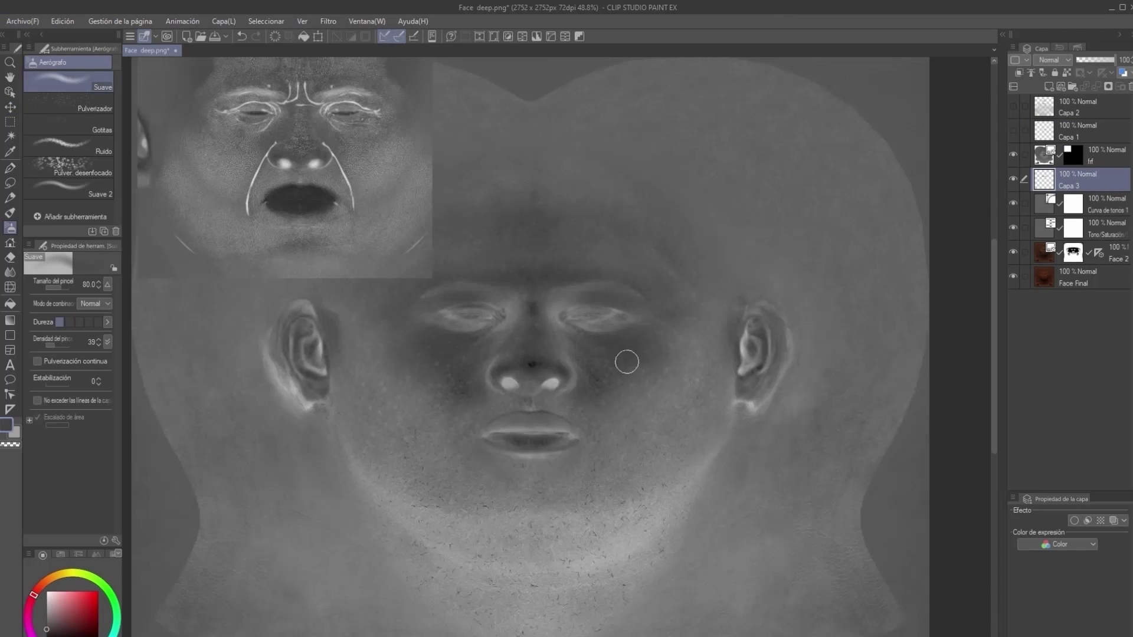
Step: In Clip Studio Paint, airbrush a dark tone at size 80 on Capa 3 from the cheek down to the mouth corner
mouse_move(627, 359)
left_mouse_down()
mouse_move(531, 436)
mouse_move(577, 435)
left_mouse_up()
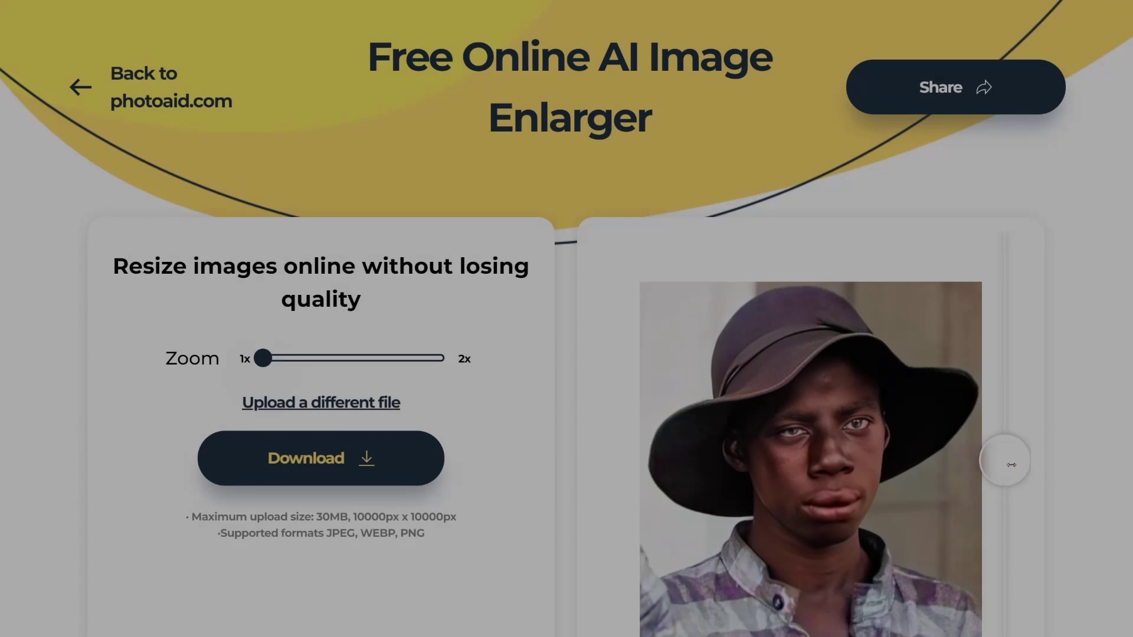
Step: In PhotoAid's AI Image Enlarger, compare the hat portrait and the patchy face texture with their originals
left_click_drag(1009, 627, 629, 620)
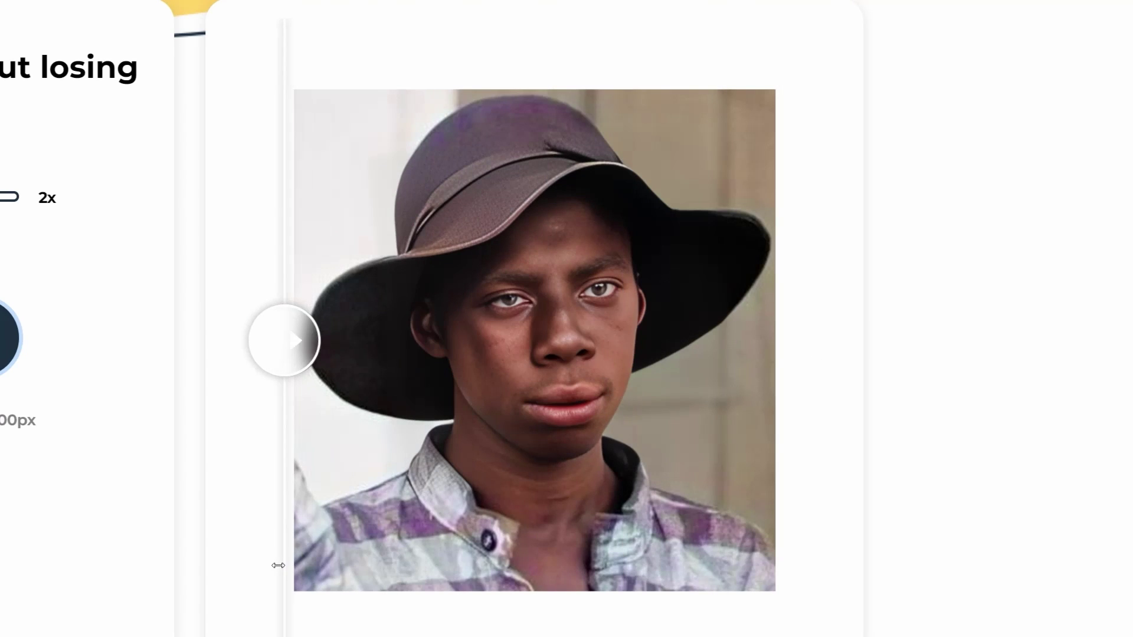
left_click_drag(278, 565, 748, 599)
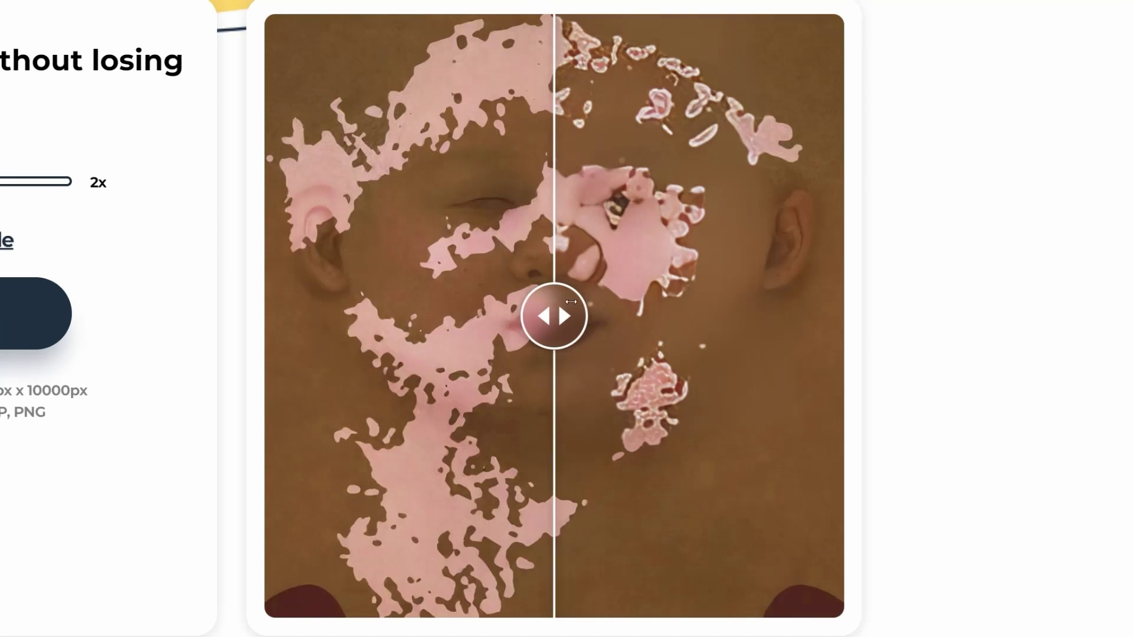
left_click_drag(571, 302, 271, 316)
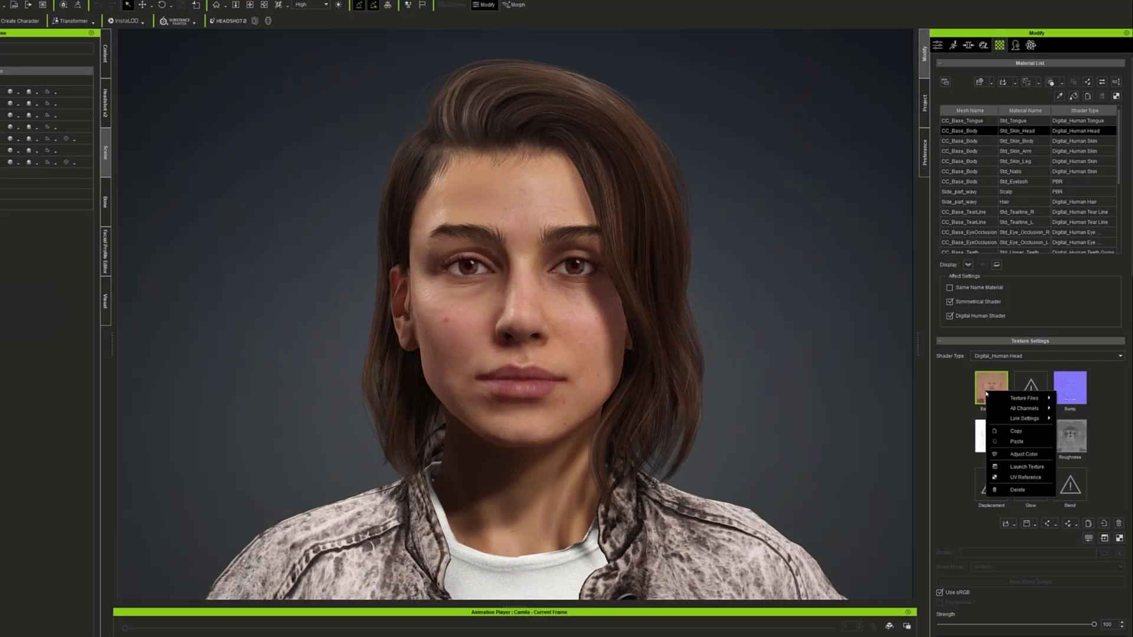
Step: In Clip Studio Paint, edit the tone curve clipped to A - copia so that the skin becomes dark brown
mouse_move(1041, 398)
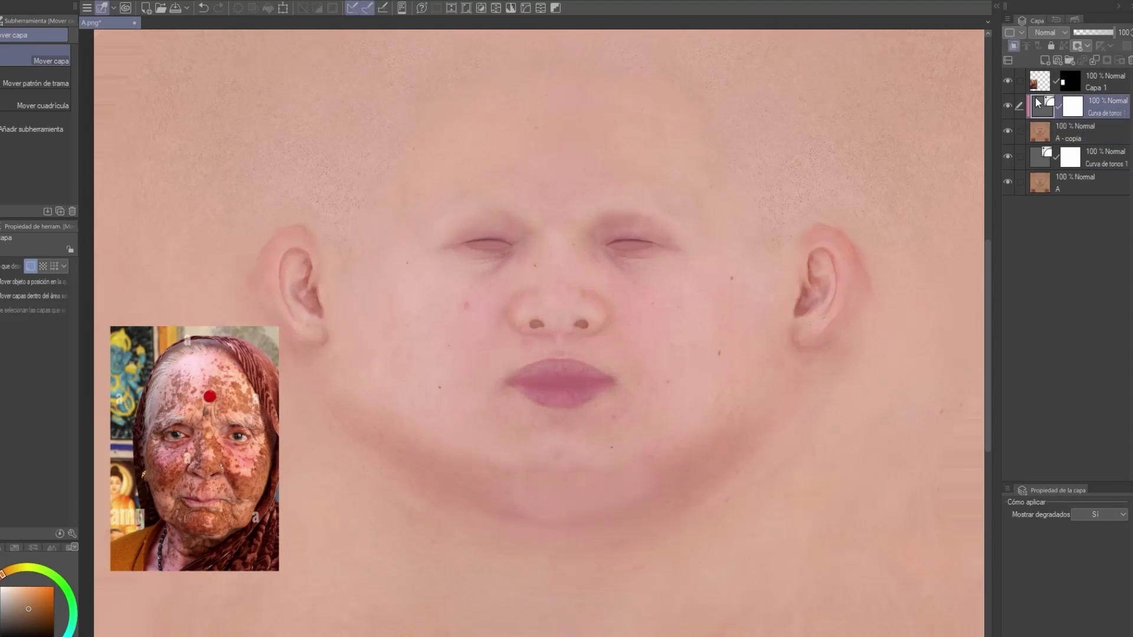
double_click(1038, 103)
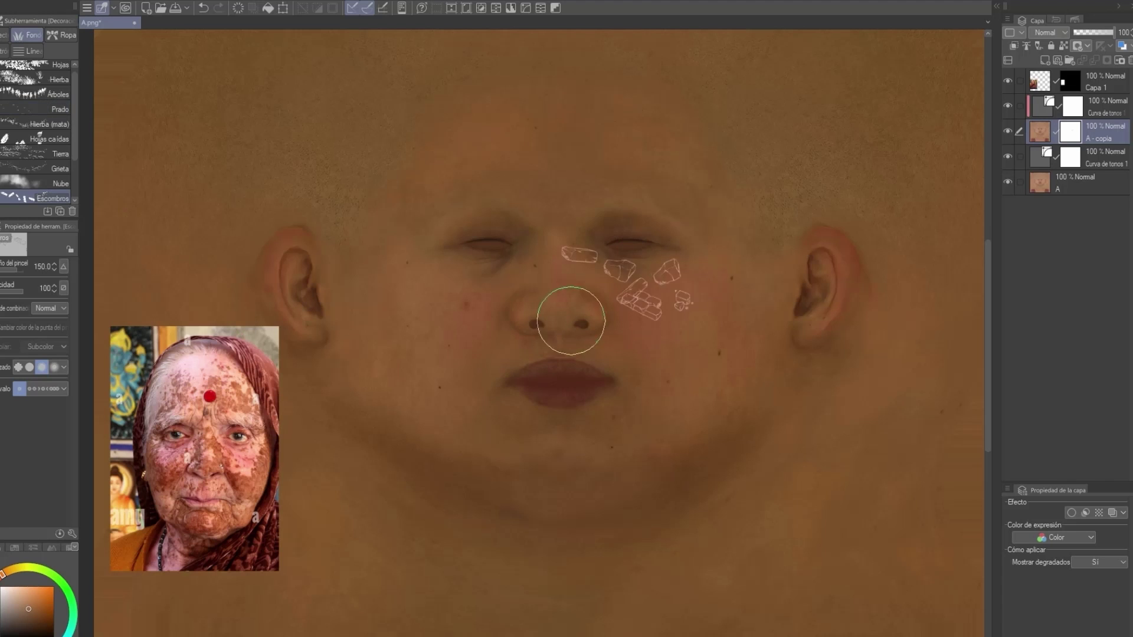
Step: Add a new layer and scatter white patches over the face, ear, forehead and neck with the Escombros brush at size 80
key("ctrl+shift+n")
mouse_move(643, 330)
left_mouse_down()
mouse_move(630, 286)
mouse_move(422, 300)
left_mouse_up()
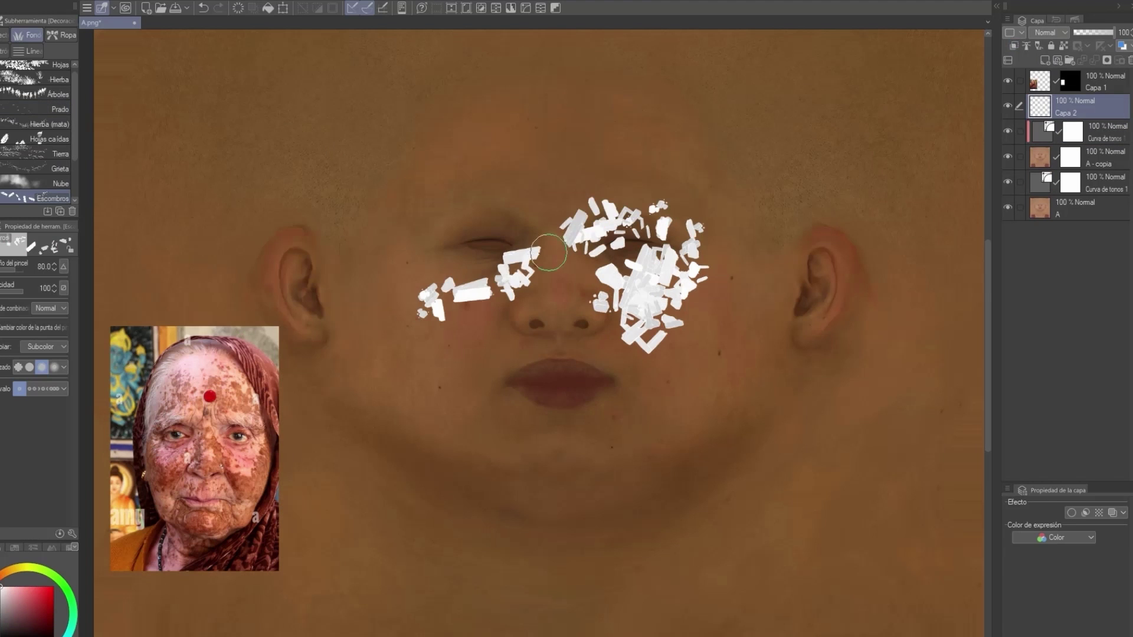
mouse_move(560, 112)
left_mouse_down()
mouse_move(366, 200)
mouse_move(660, 71)
left_mouse_up()
key("bracketleft")
mouse_move(416, 416)
left_mouse_down()
mouse_move(365, 419)
mouse_move(448, 531)
left_mouse_up()
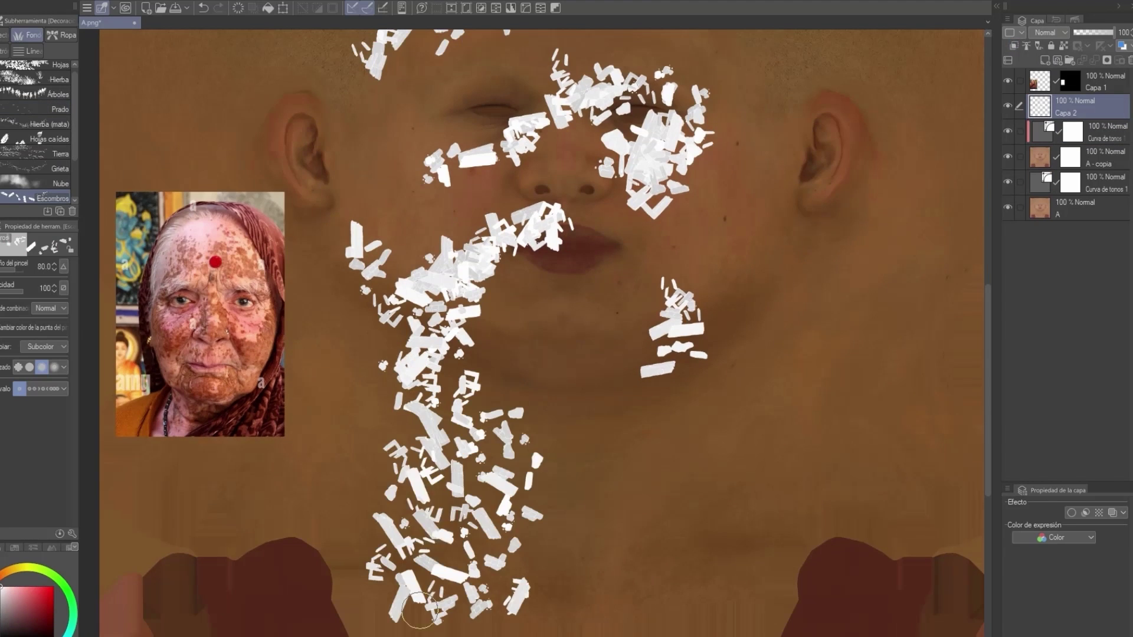
left_click_drag(354, 384, 424, 472)
left_click_drag(590, 507, 620, 418)
left_click_drag(283, 278, 204, 177)
mouse_move(672, 331)
left_mouse_down()
mouse_move(556, 313)
mouse_move(510, 247)
left_mouse_up()
Step: Fill in the edges and gaps of the white patches with smaller debris strokes at brush size 40
key("bracketleft")
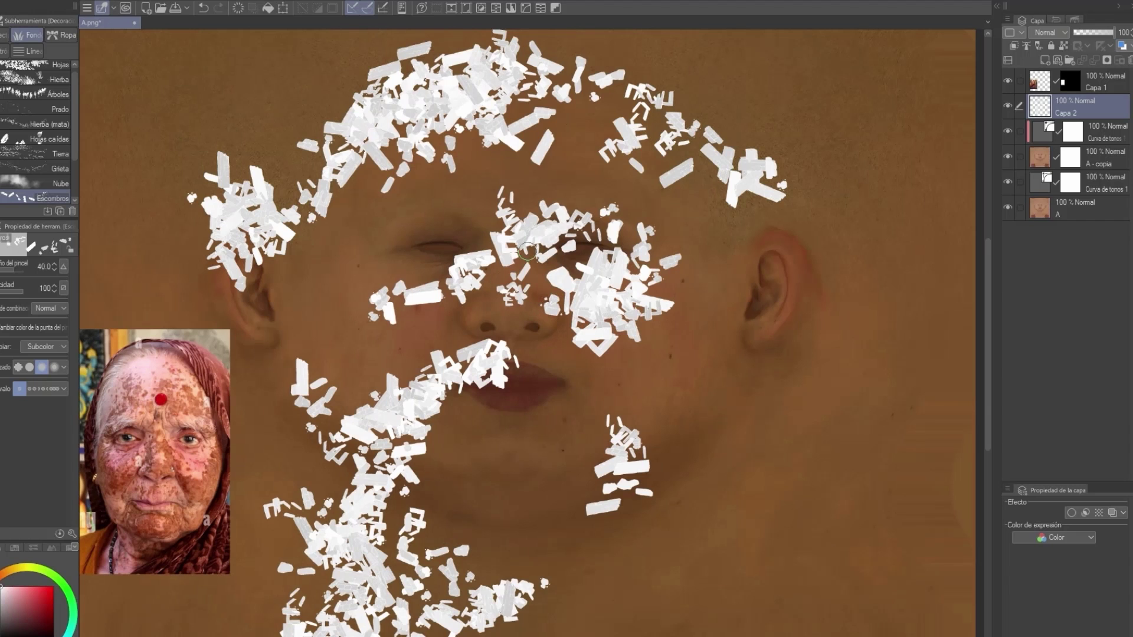
left_click_drag(424, 277, 519, 251)
left_click_drag(354, 177, 277, 136)
left_click_drag(266, 260, 224, 295)
left_click_drag(313, 413, 360, 383)
left_click_drag(413, 472, 389, 543)
mouse_move(333, 625)
left_mouse_down()
mouse_move(313, 569)
mouse_move(265, 561)
left_mouse_up()
mouse_move(589, 466)
left_mouse_down()
mouse_move(573, 384)
mouse_move(576, 295)
left_mouse_up()
left_click_drag(551, 271, 628, 277)
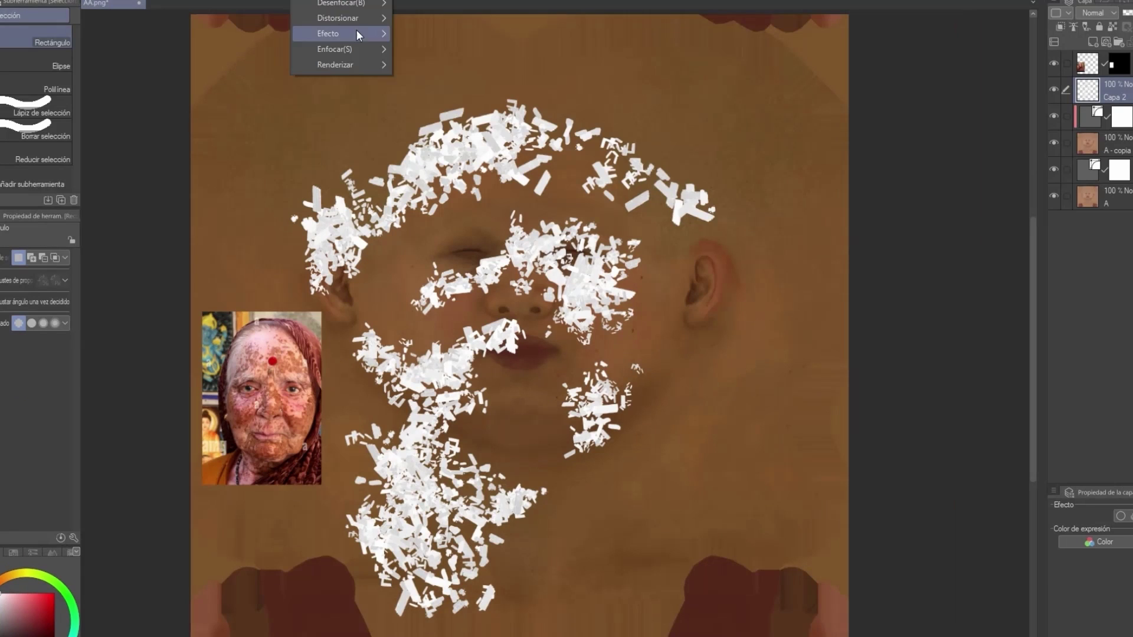
Step: Apply a Gaussian blur of 19.85 to the white patches on Capa 2
mouse_move(342, 3)
left_click(450, 67)
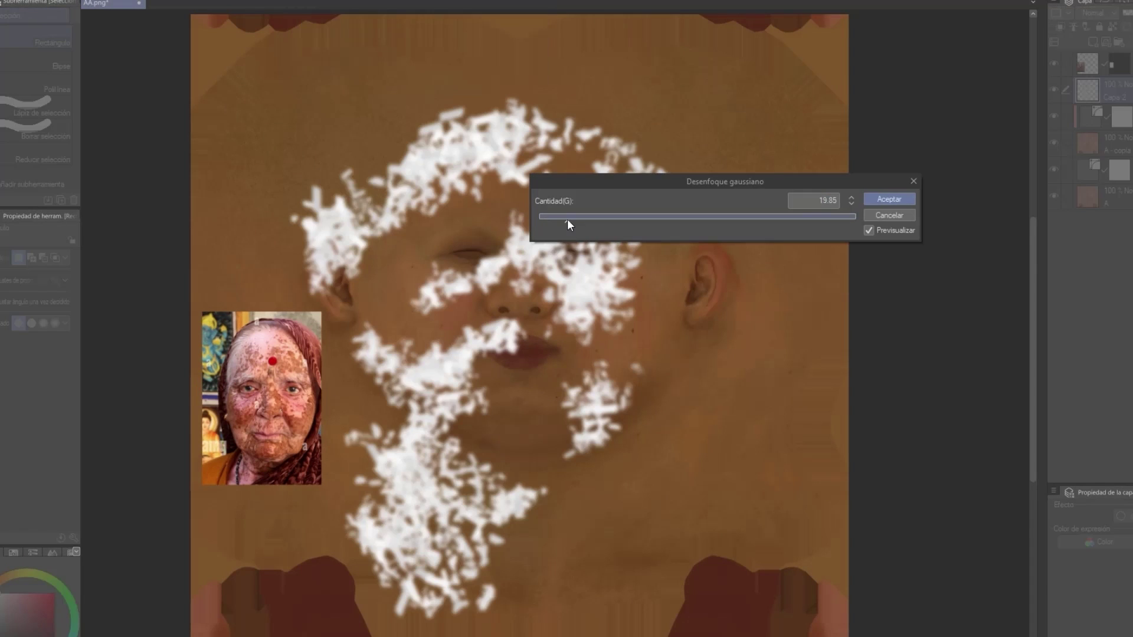
left_click(885, 195)
Step: Select the patch shapes of Capa 2, hide that layer, and mask A - copia so lighter skin shows in the patches
key("w")
left_click(1088, 90, "ctrl")
left_click(1054, 89)
left_click(1107, 139)
left_click(1125, 27)
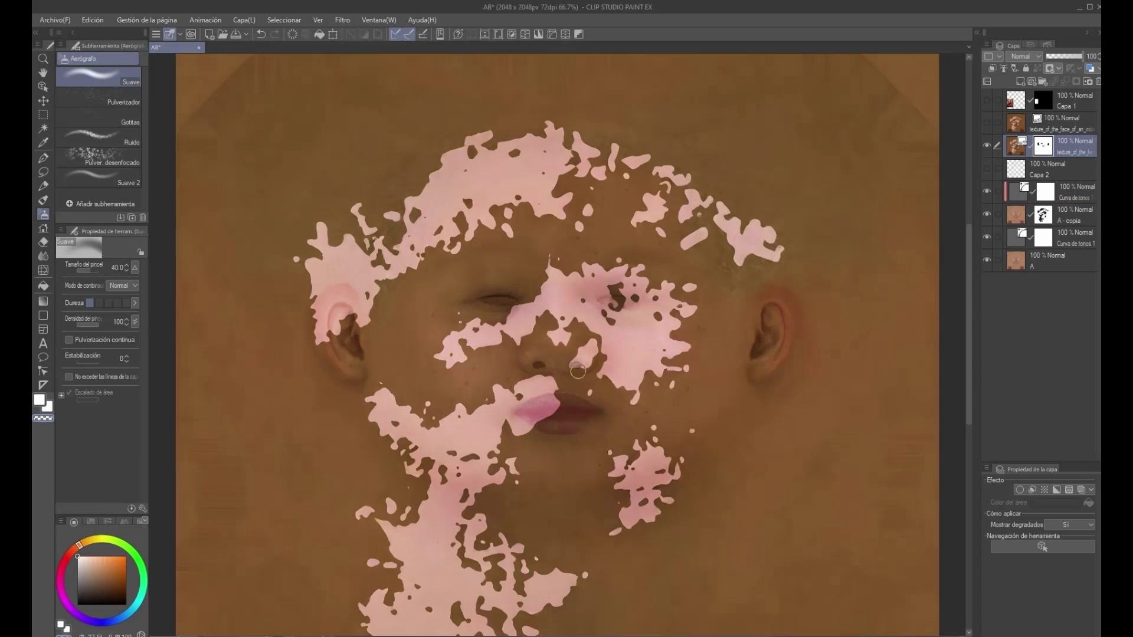
scroll(346, 506, "down", 5)
scroll(347, 358, "up", 4)
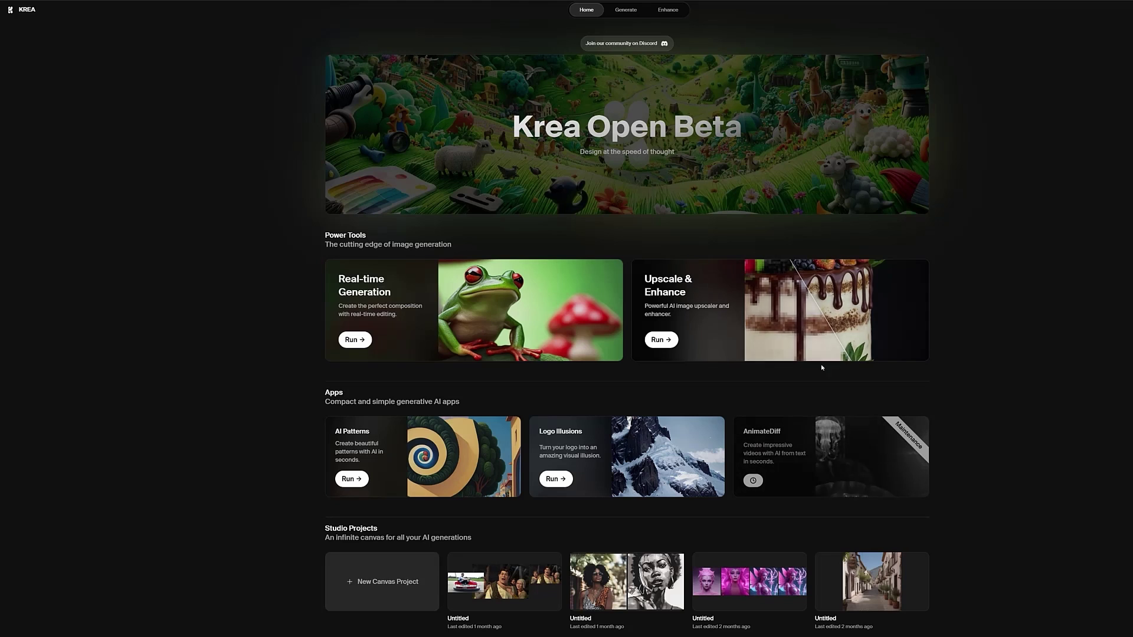
Step: Open Krea's Upscale & Enhance tool and compare the cake and frog examples before and after enhancement
left_click(660, 344)
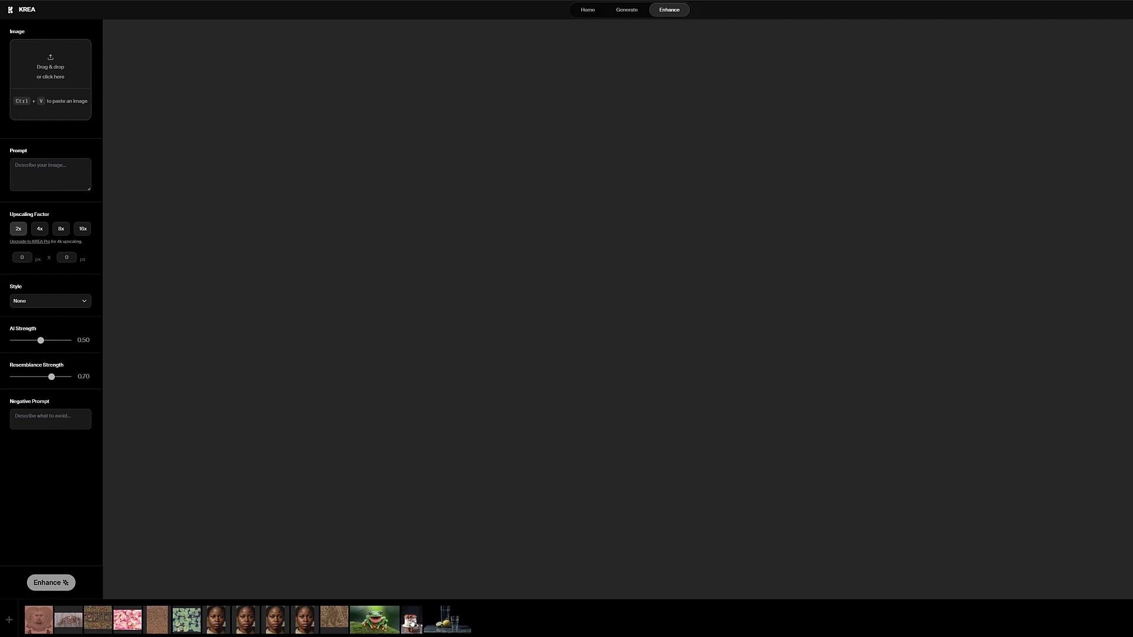
left_click(411, 620)
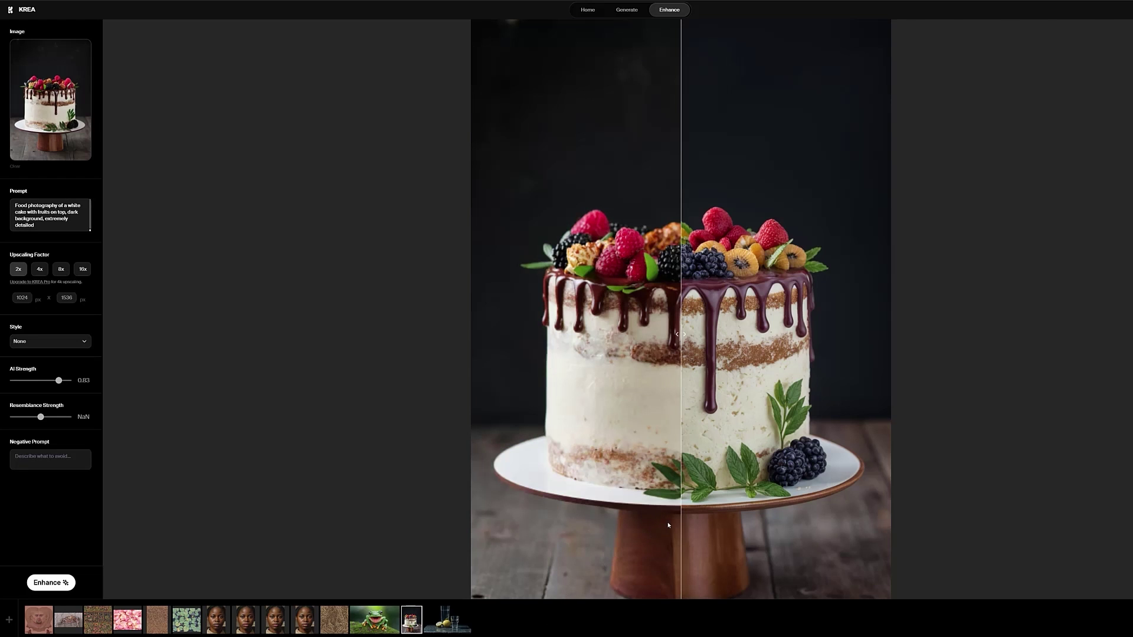
left_click_drag(681, 523, 458, 535)
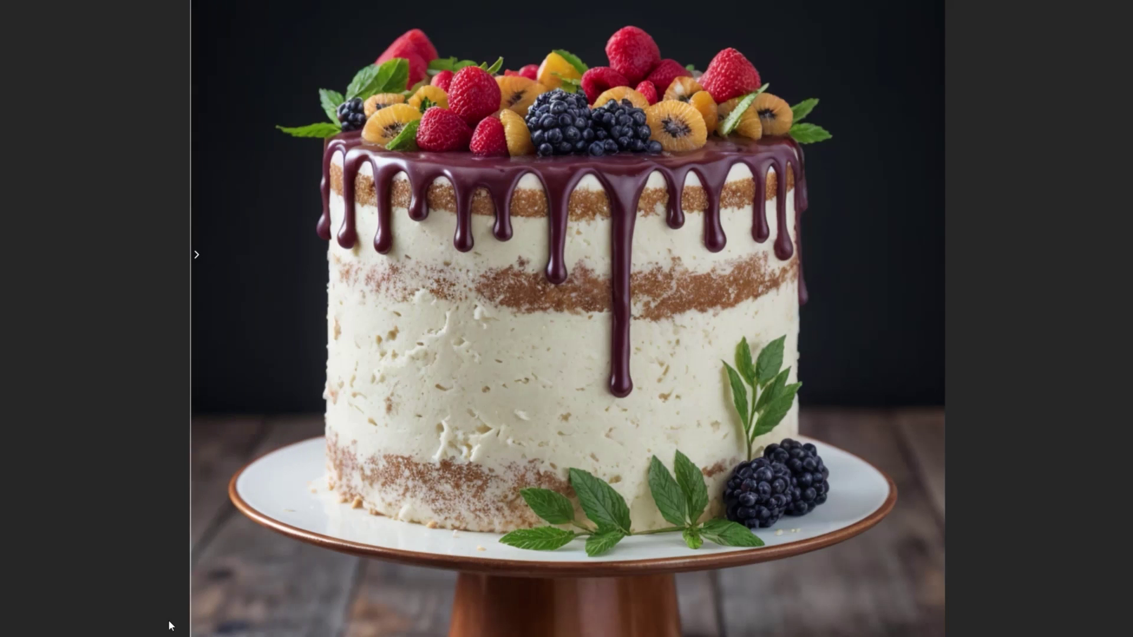
left_click_drag(168, 619, 533, 636)
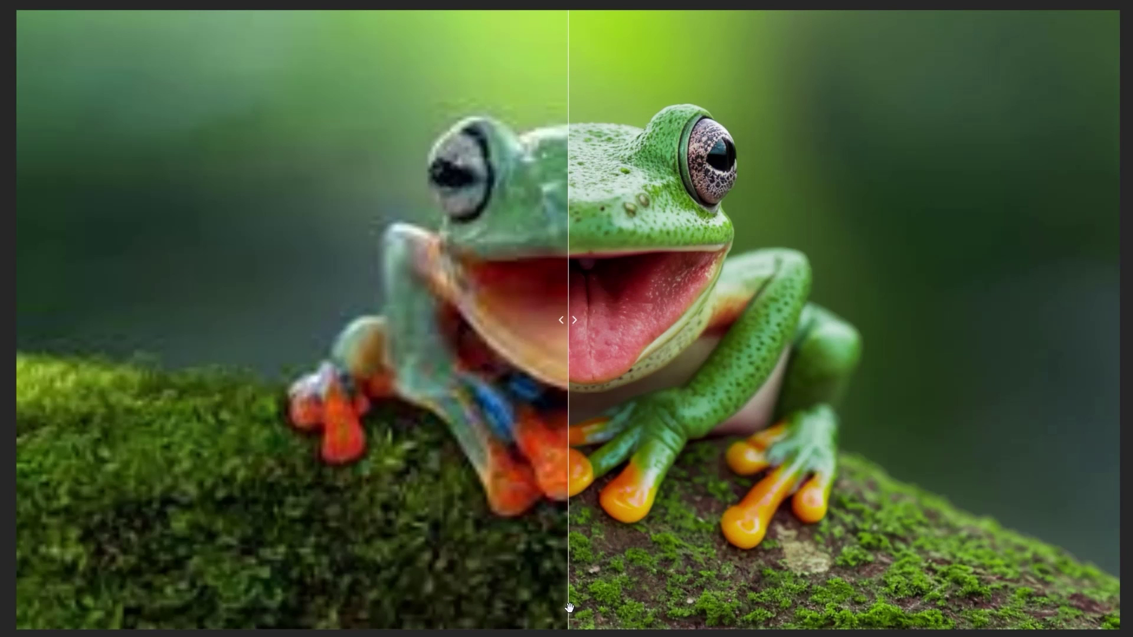
left_click_drag(569, 607, 88, 626)
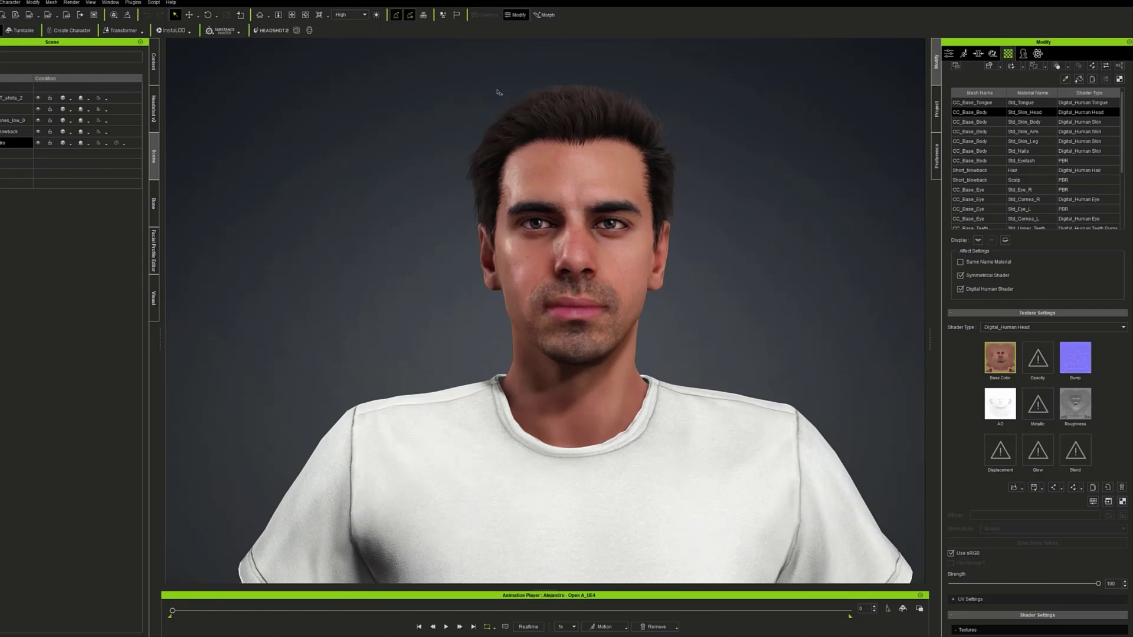
Step: Bring the male character's head Base Color texture from Character Creator into Krea's Enhance tool as the input image
right_click(1009, 364)
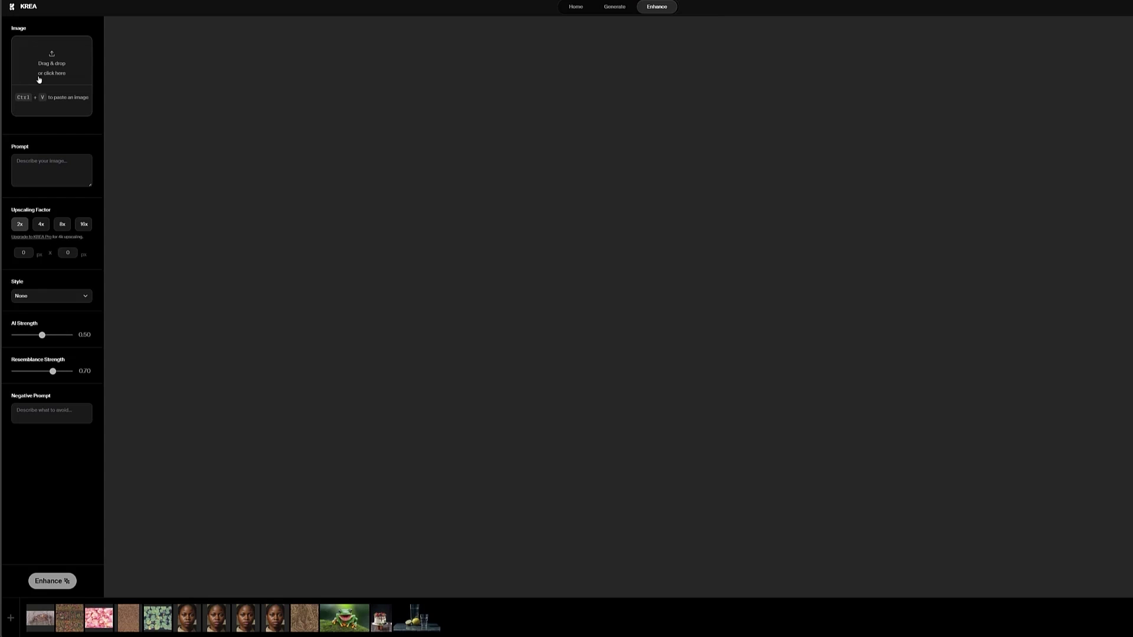
key("ctrl+v")
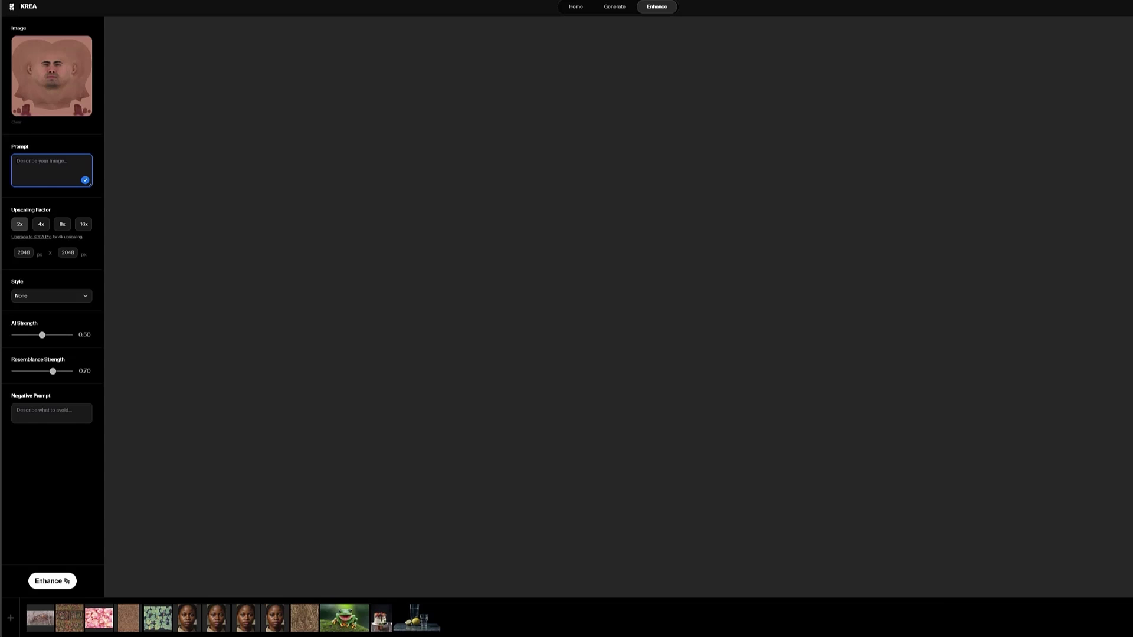
Step: Enter the prompt "old man's face, with wrinkles, no beard, photographed with a lot of detail, very diffuse light, in HD, in 4K" with Photo-realistic style
type("old man's face, with wrinkles, no beard, photographed with a lot of detail, very diffuse light, in HD, in 4K")
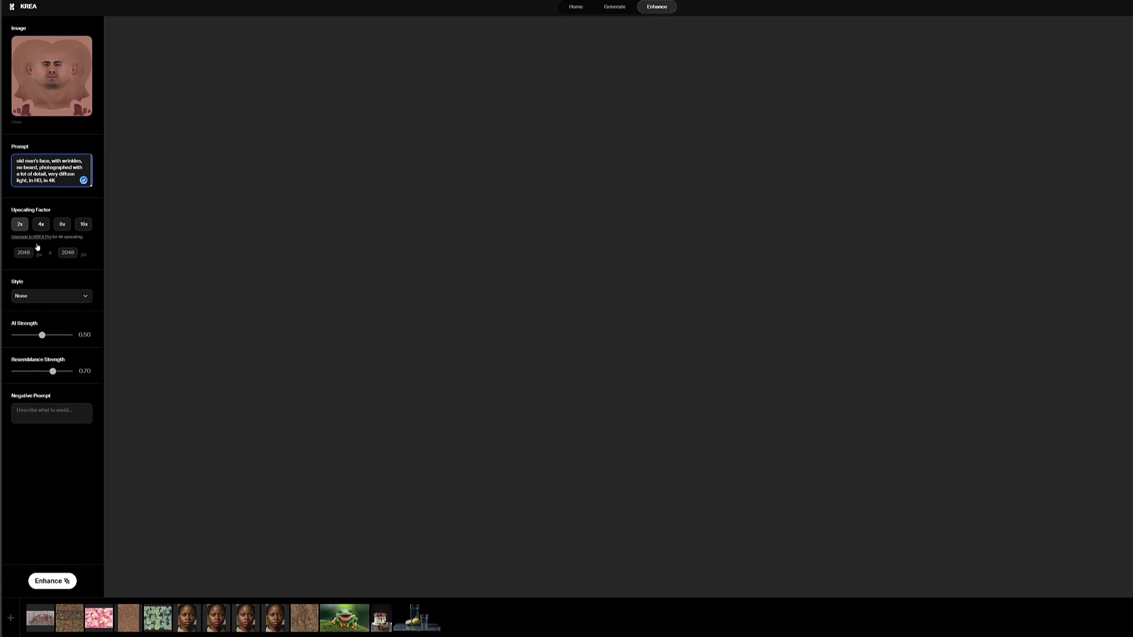
left_click(51, 301)
left_click(47, 325)
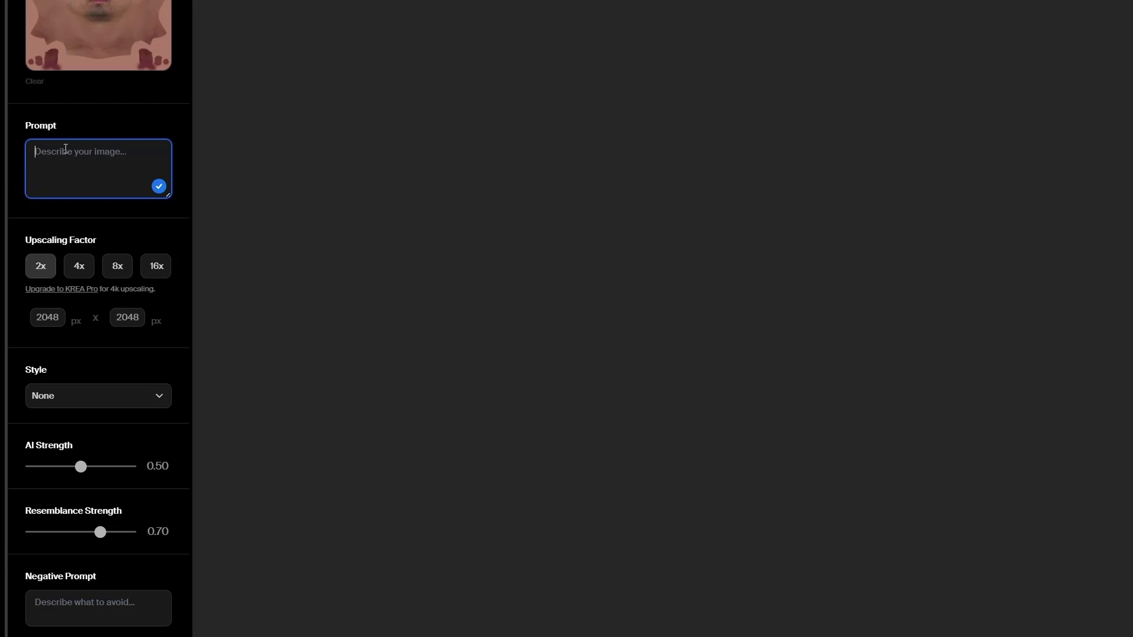
type("old man's face, with wrinkles, no beard, photographed with a lot of detail, very diffuse light, in HD, in 4K")
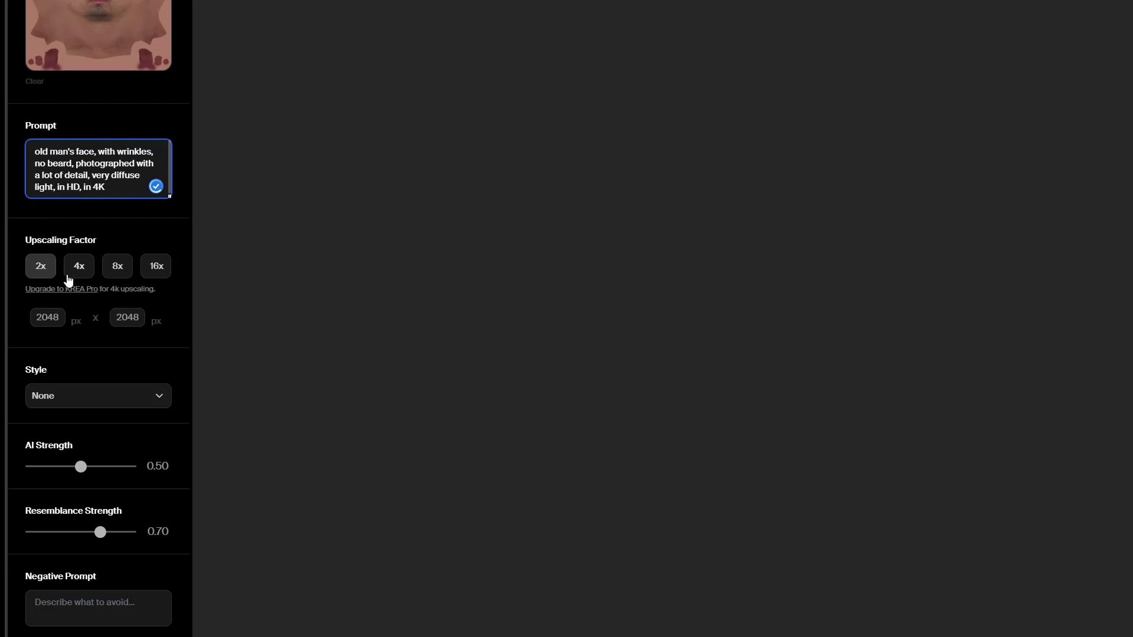
left_click(96, 401)
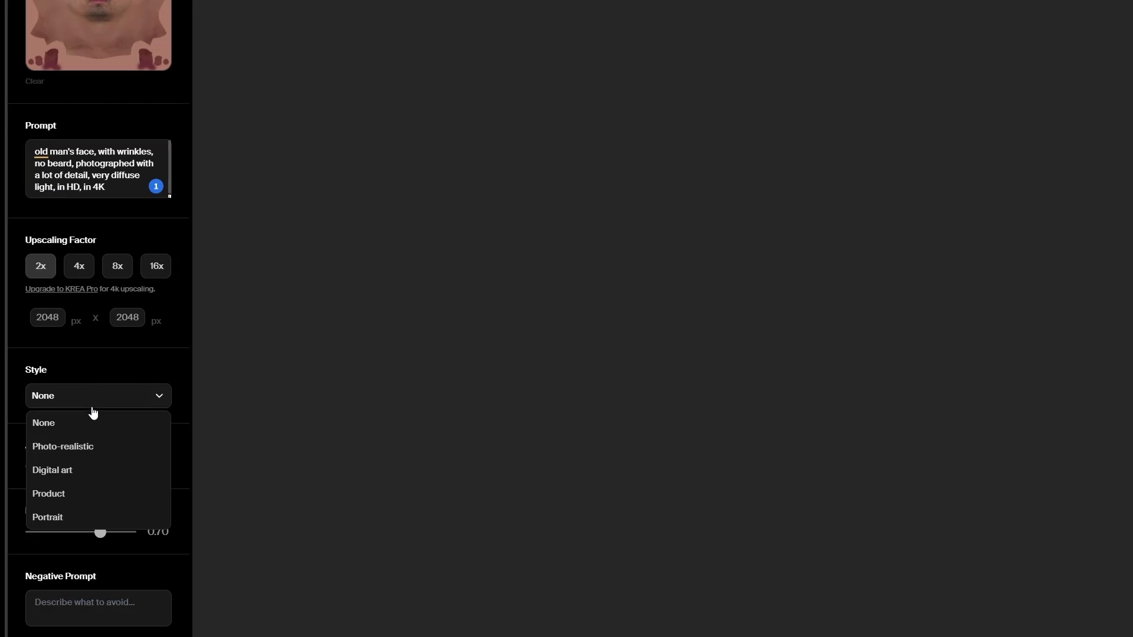
left_click(91, 451)
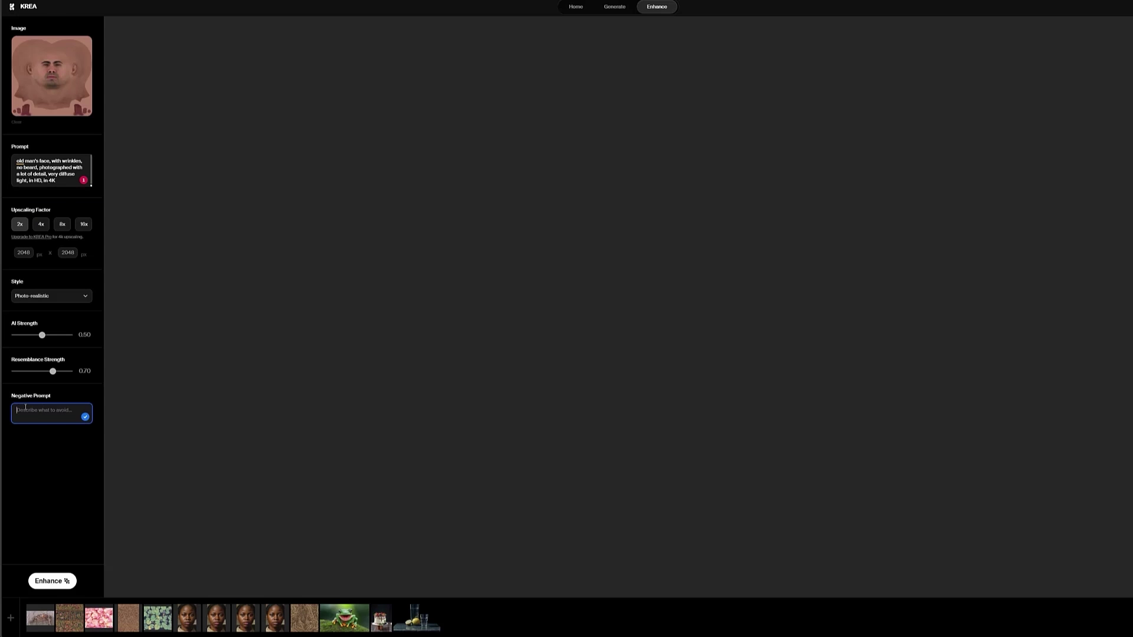
Step: Paste a negative prompt that excludes worst, low and normal quality and lowres results
key("ctrl+v")
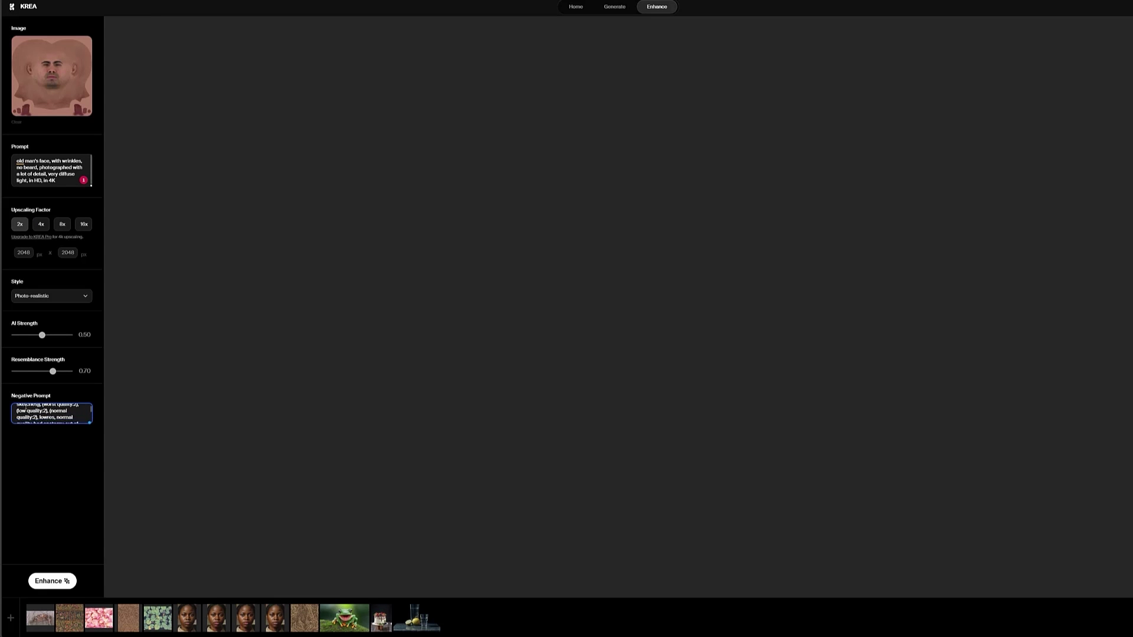
Step: Add "beard" to the start of the negative prompt and enhance the face texture with lower AI and resemblance strengths
double_click(30, 167)
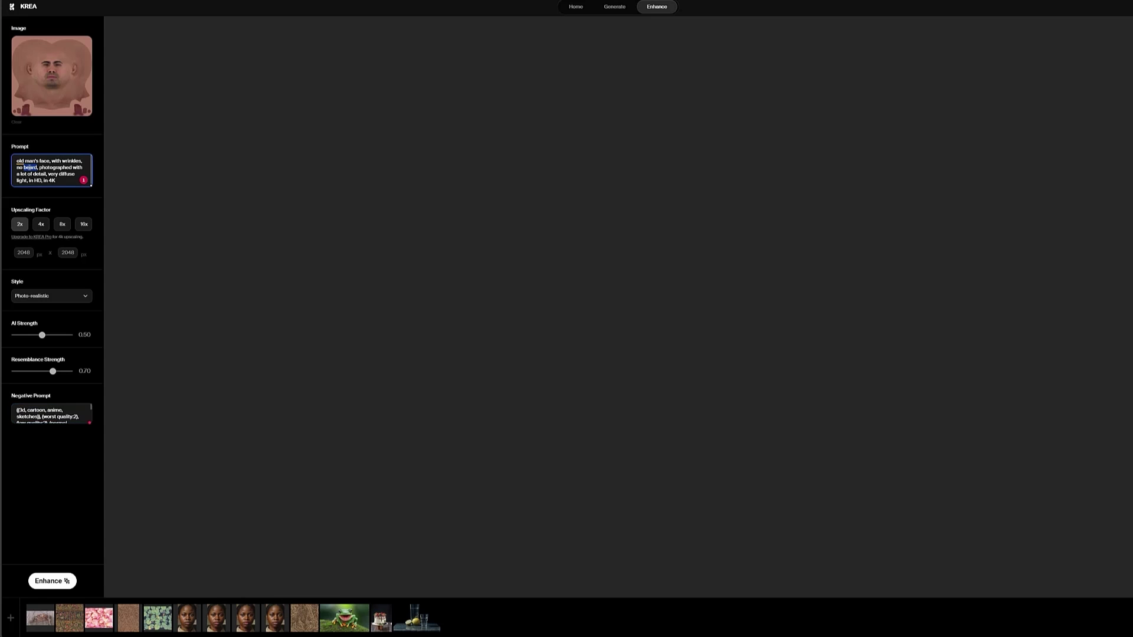
left_click(13, 414)
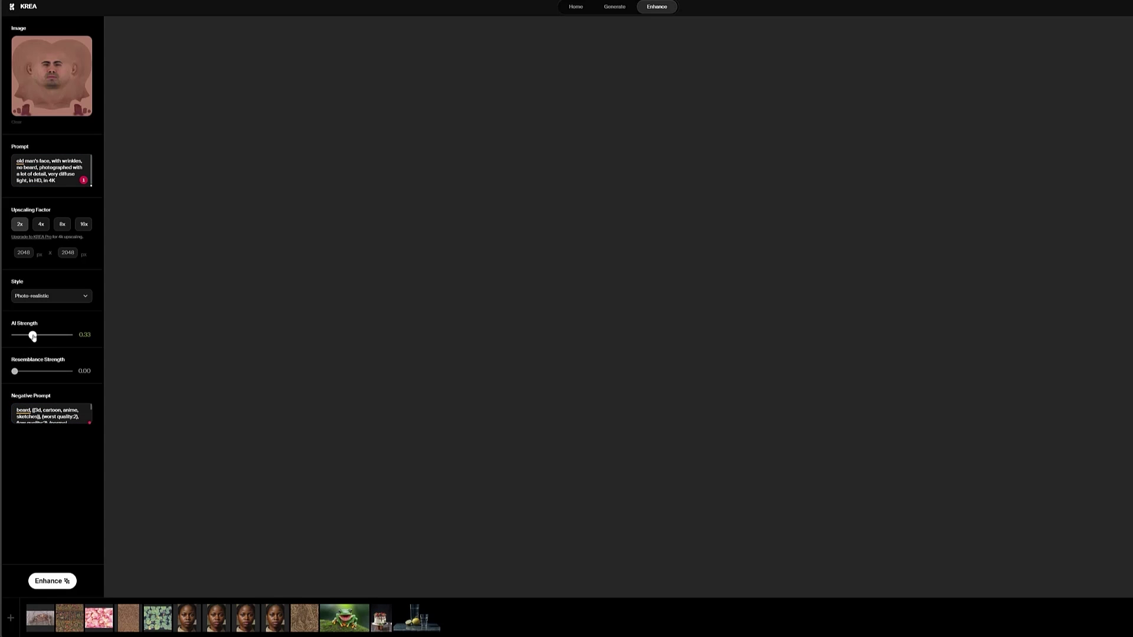
left_click(49, 582)
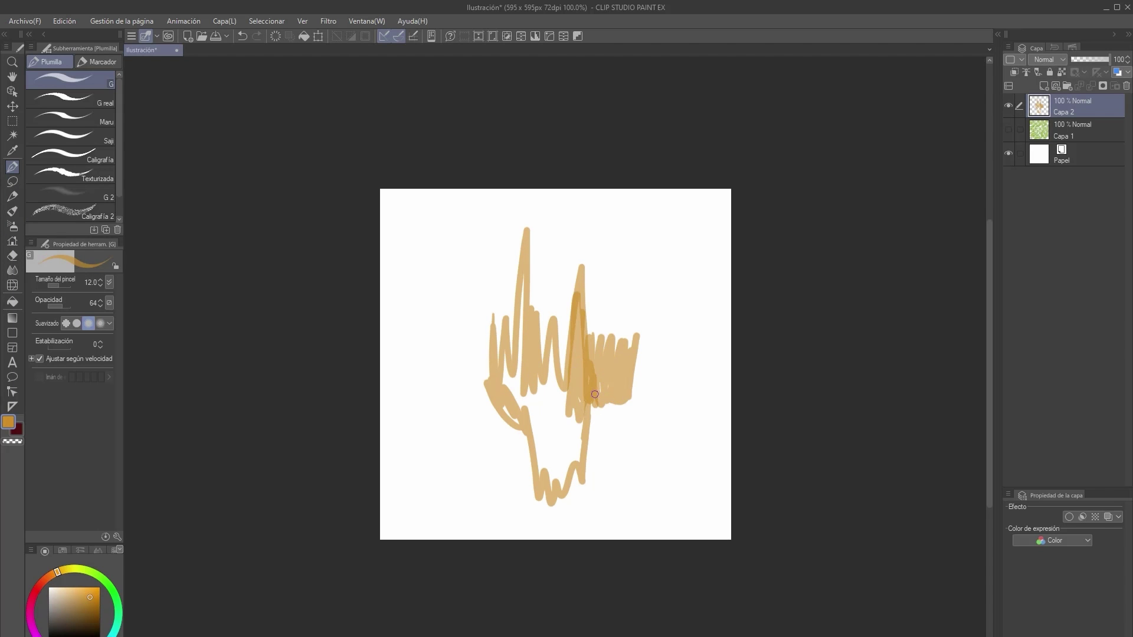
Step: Undo the last strokes in Clip Studio Paint and sketch an ochre castle with its reflection, using the G pen at size 25 and 64% opacity
key("ctrl+z")
key("ctrl+z")
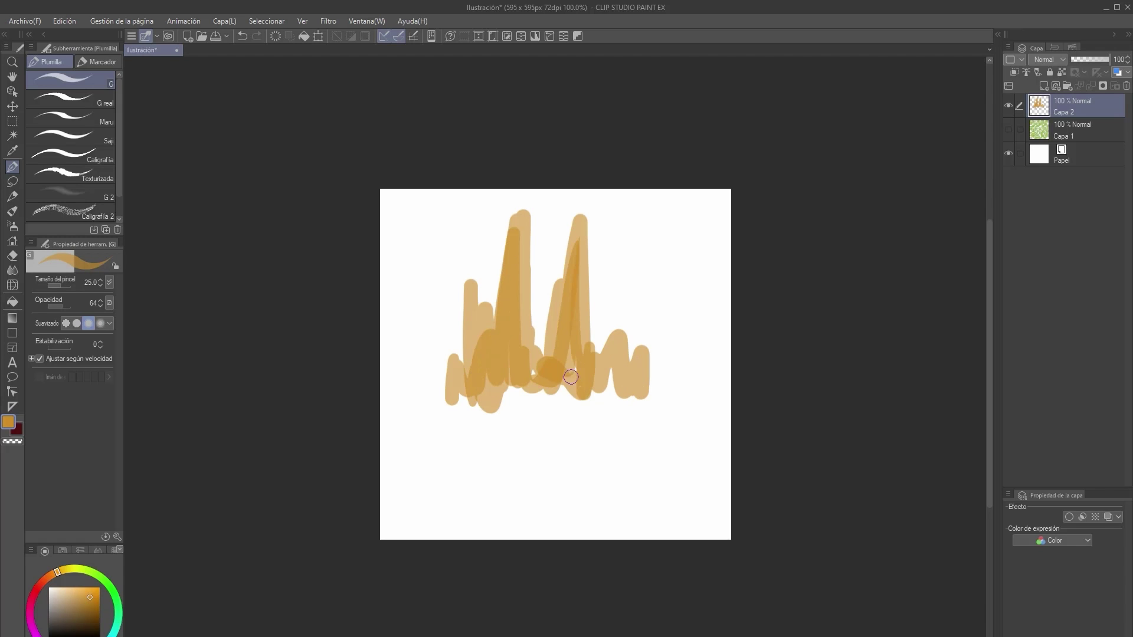
left_click_drag(550, 434, 622, 414)
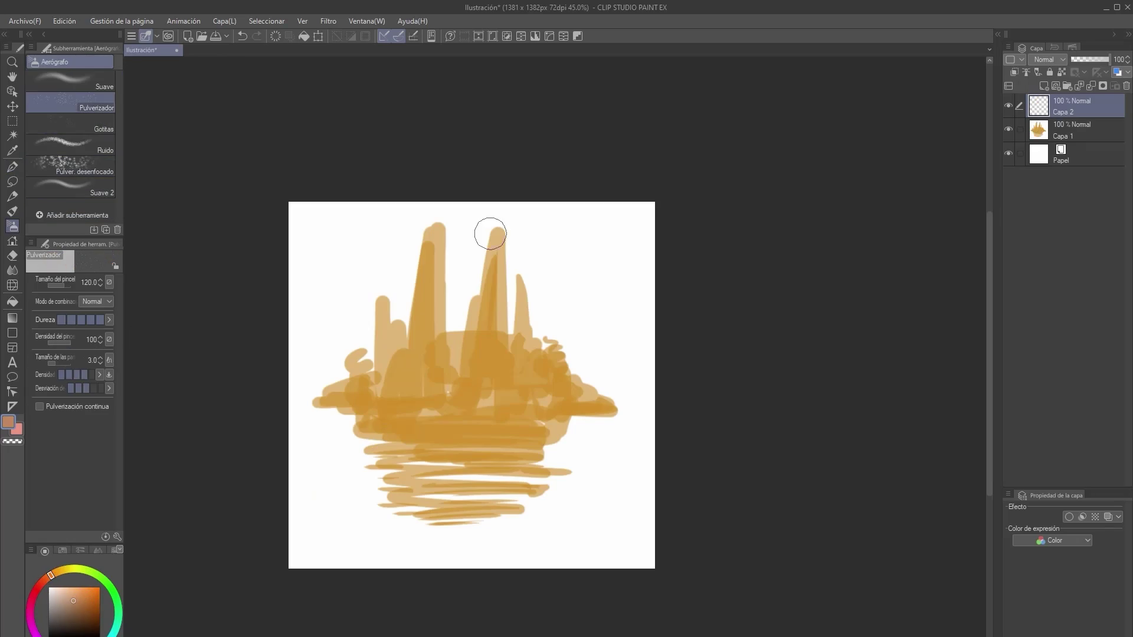
Step: Set the sprayed Capa 2 layer to Trama blending at 35% opacity and place the 漆喰 texture material over the sketch
left_click(1048, 59)
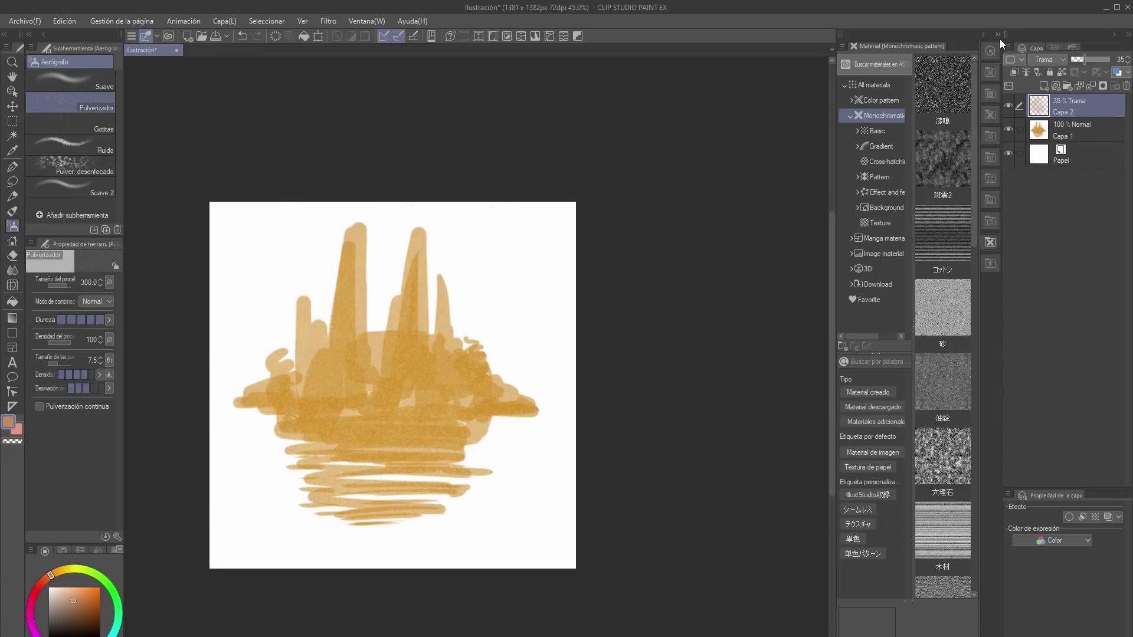
left_click_drag(942, 86, 468, 358)
left_click_drag(536, 291, 432, 394)
Step: Fill a new clipped layer above the texture with brown in Trama mode, and set the texture layer to Multiplicación
left_click(1047, 59)
left_click(1043, 86)
left_click(12, 302)
left_click(220, 495)
left_click(1014, 72)
left_click(1047, 59)
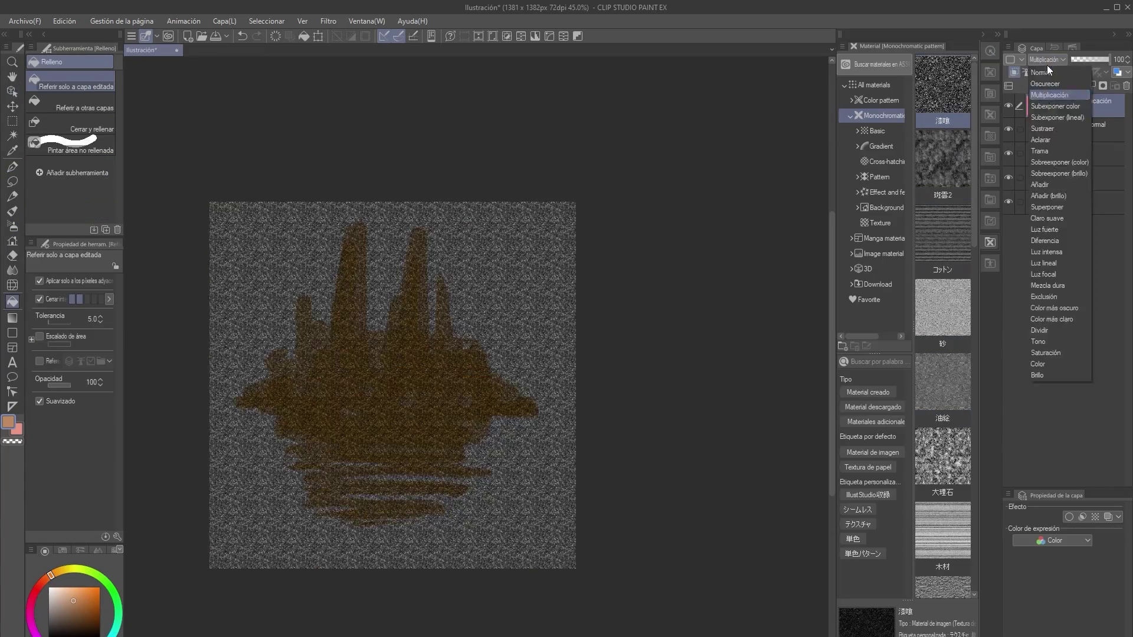
left_click(1040, 151)
left_click(1088, 129)
left_click(1047, 59)
left_click(1049, 95)
Step: Auto-select the white background around the castle and use the selection to mask the texture layer, adjusting the layer opacity
left_click(1088, 178)
left_click(13, 135)
left_click(1103, 86)
left_click(266, 21)
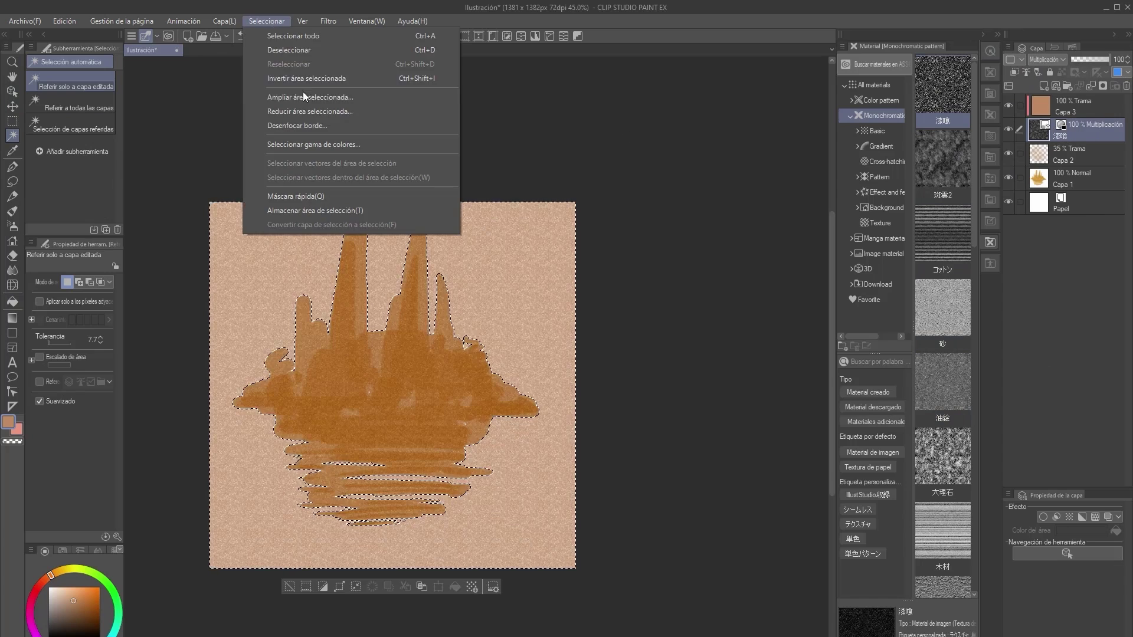
left_click(1095, 87)
left_click(1103, 86)
left_click(1095, 61)
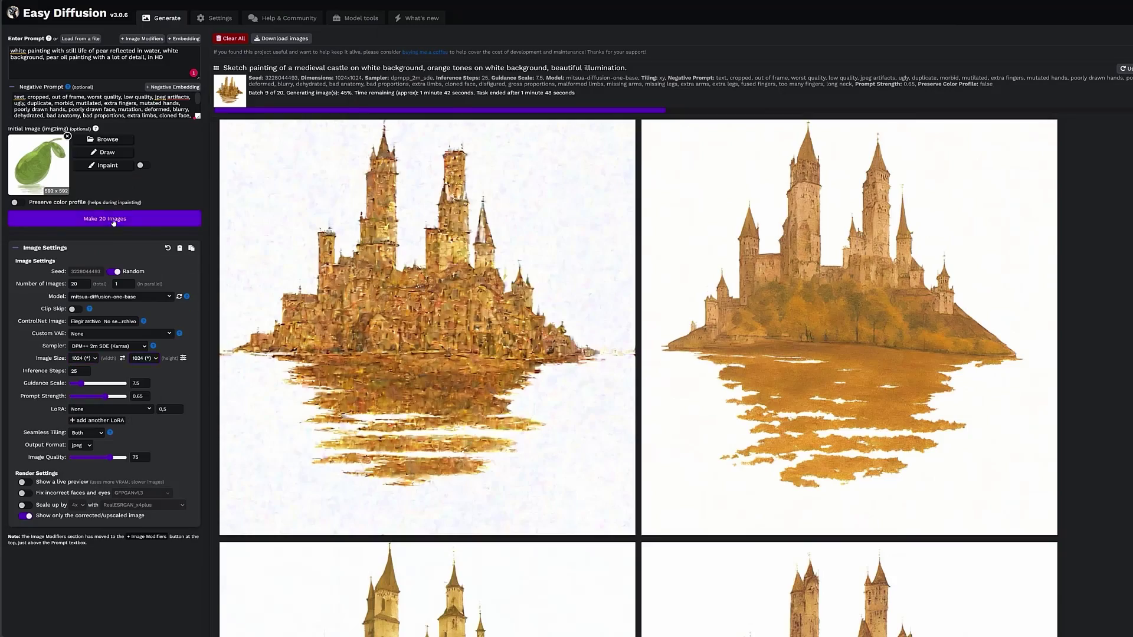
Step: Start generating 20 images from the pear picture in Easy Diffusion and set the output width and height to 1024
left_click(114, 219)
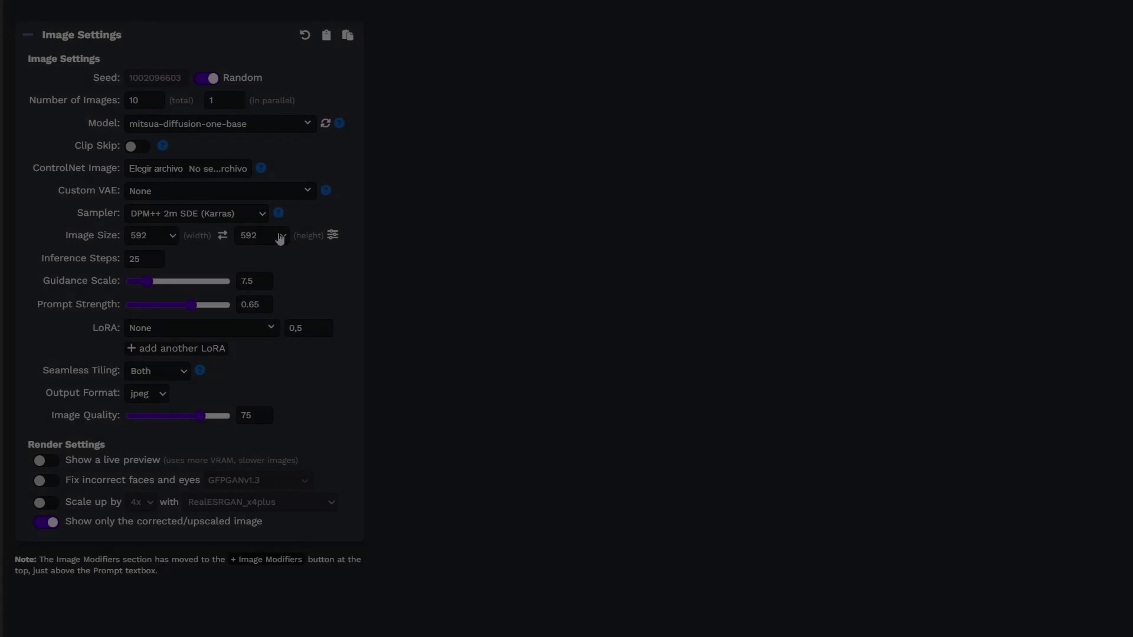
left_click(83, 299)
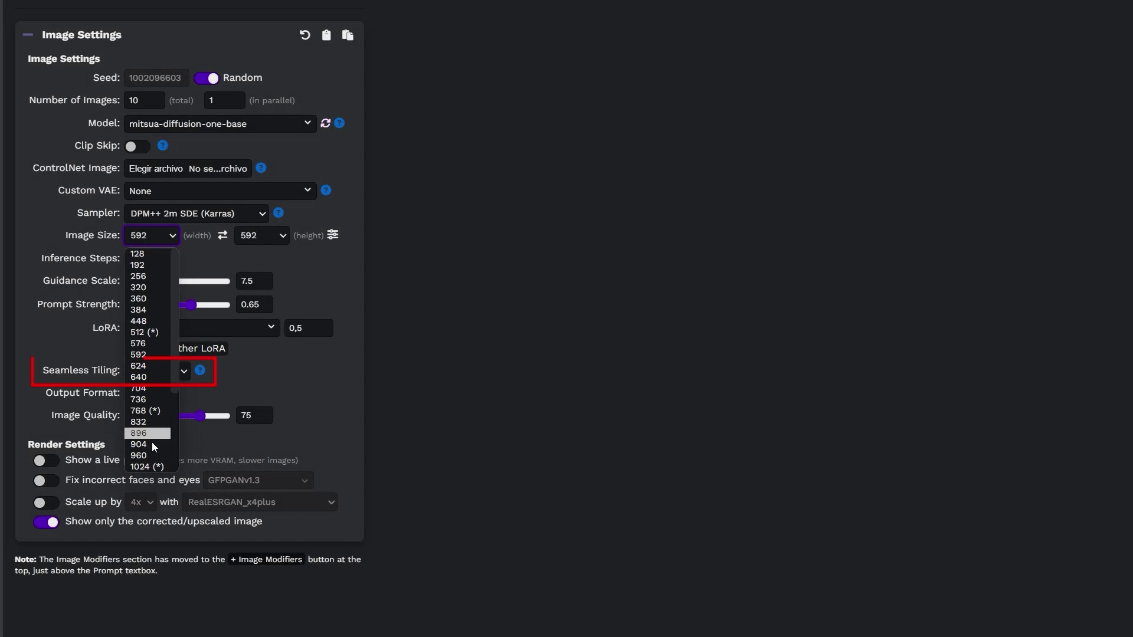
left_click(146, 466)
left_click(261, 235)
left_click(263, 467)
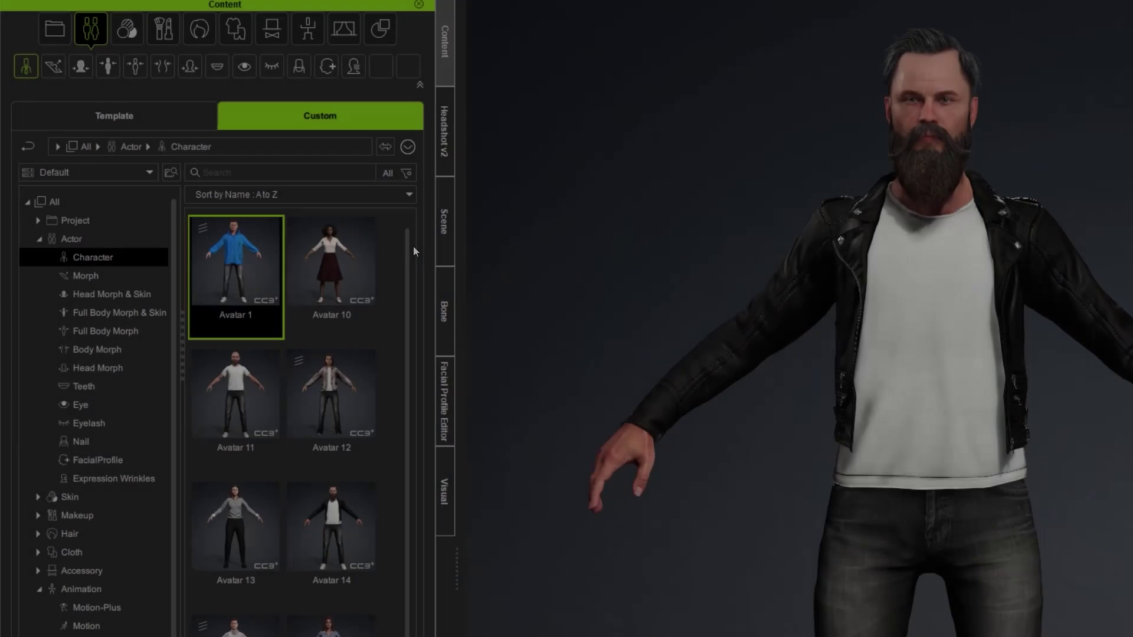
left_click_drag(408, 239, 401, 185)
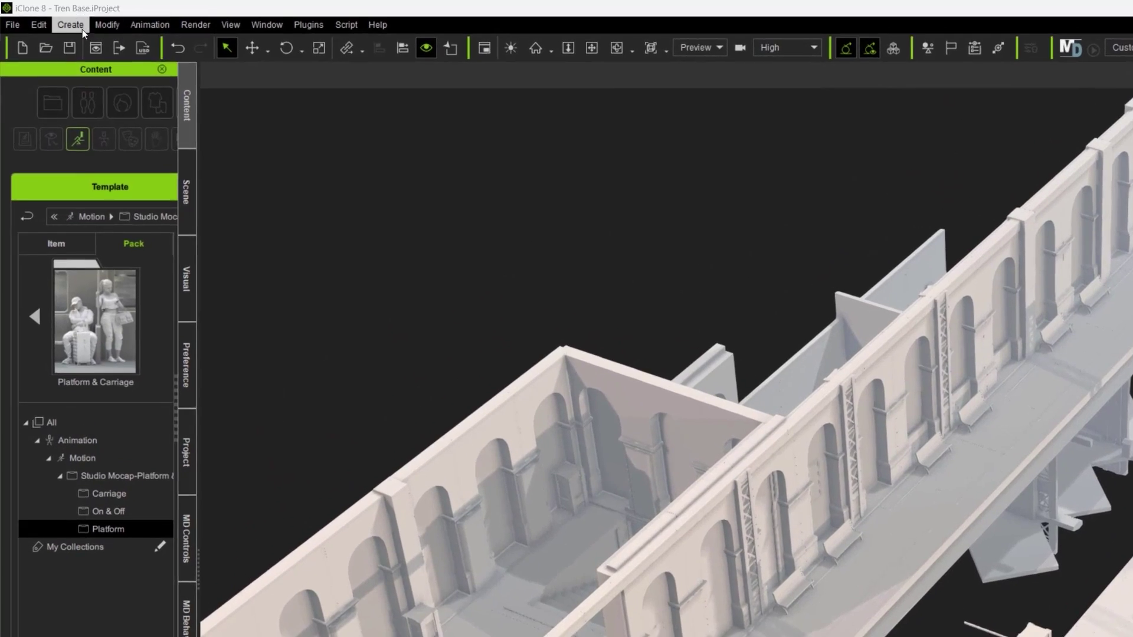
Step: Switch to iClone and generate a NavMesh over the floors of the train station scene
left_click(51, 19)
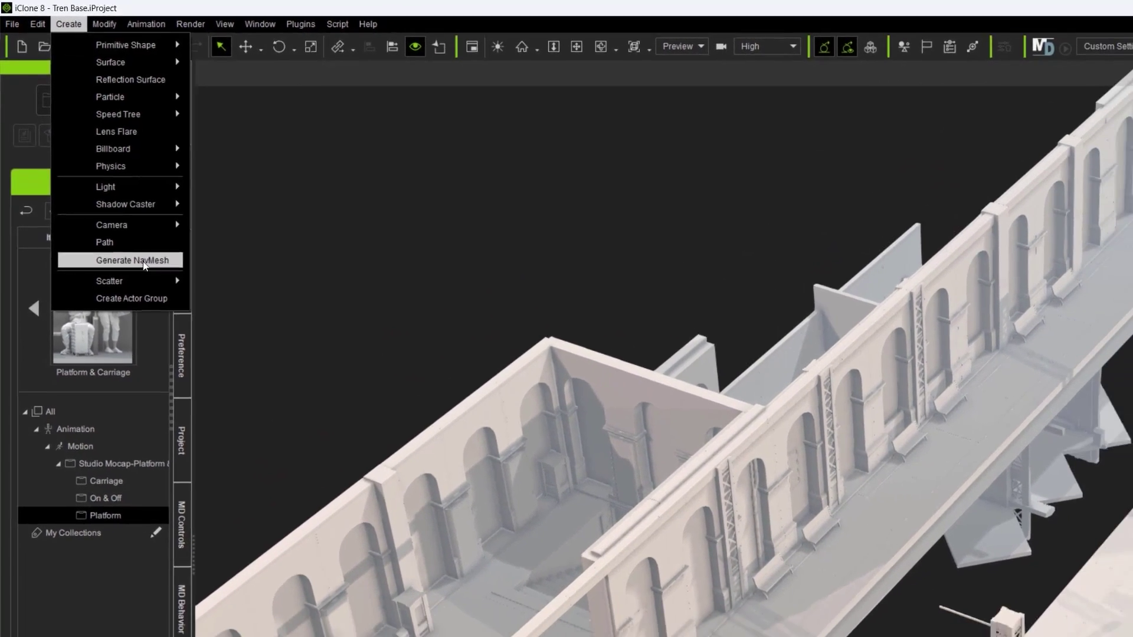
left_click(151, 275)
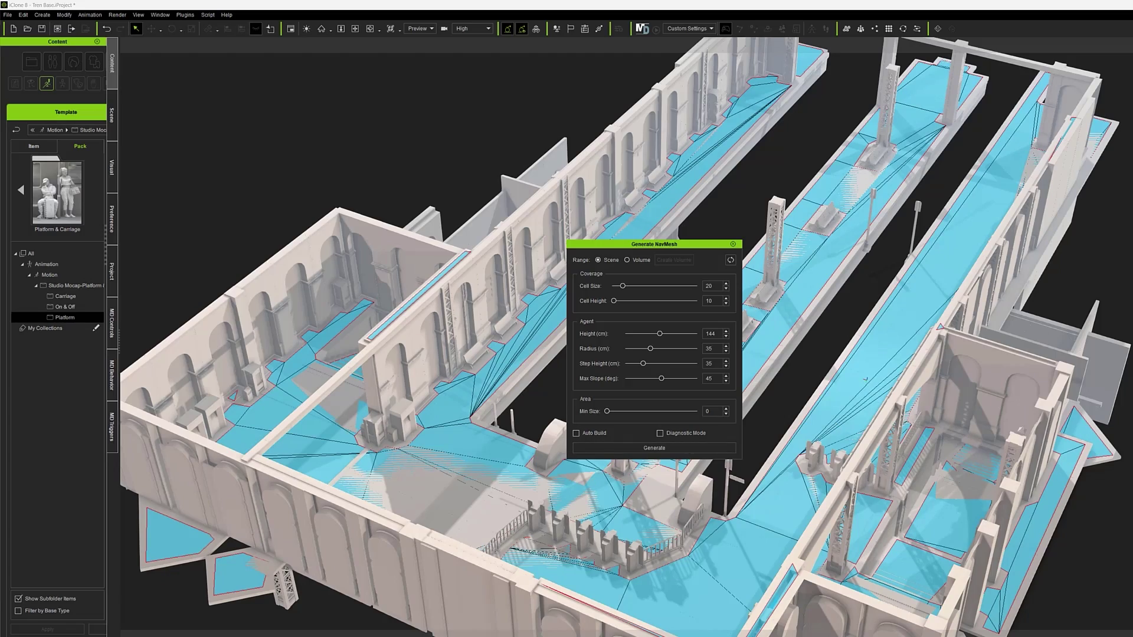
right_click_drag(798, 404, 1007, 439)
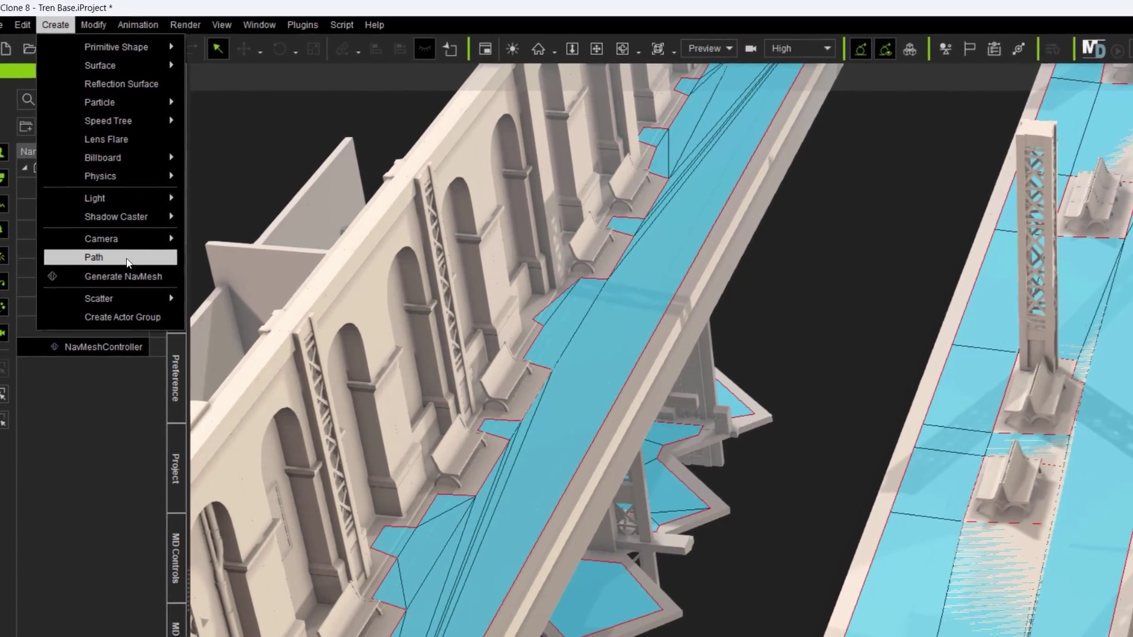
Step: Create a path over the NavMesh running from the platform toward the station concourse
left_click(146, 258)
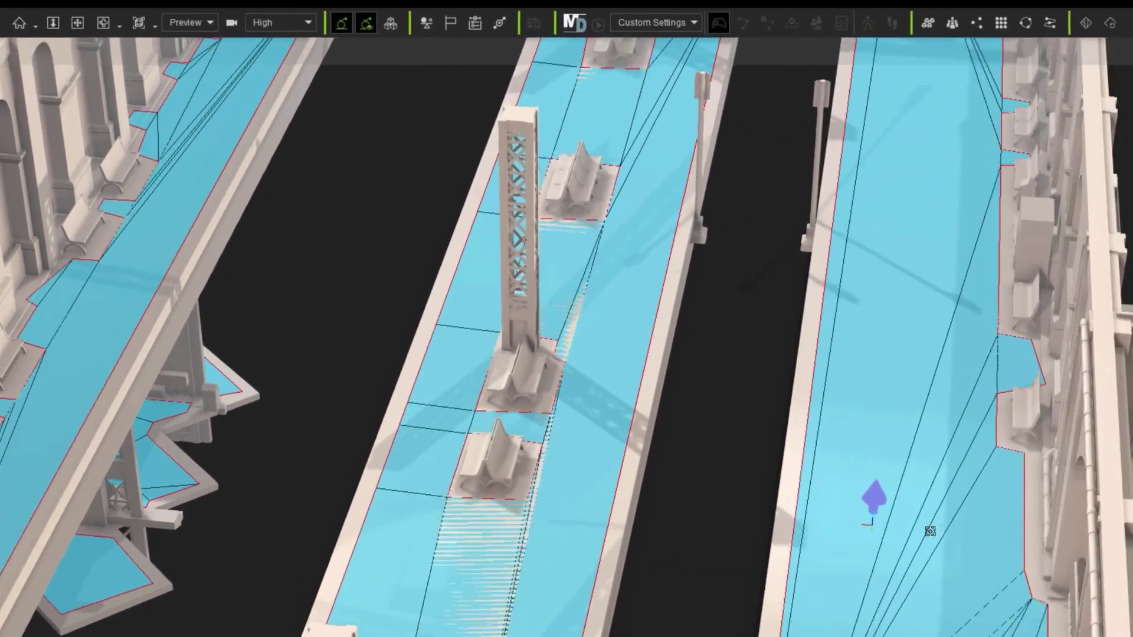
scroll(928, 554, "down", 3)
middle_click_drag(919, 578, 839, 404)
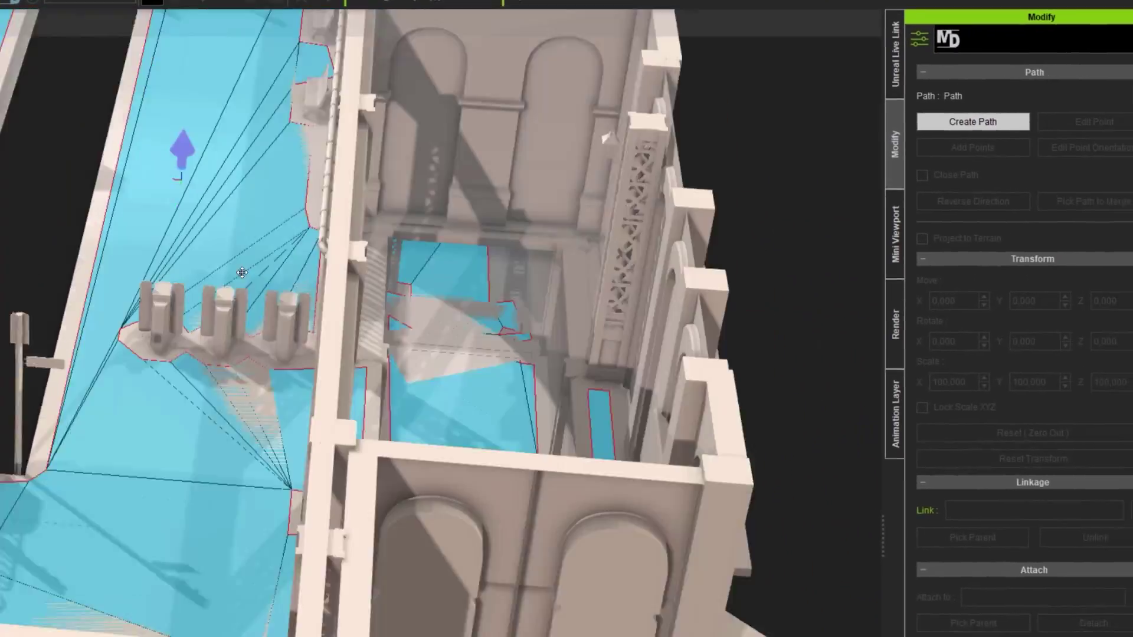
middle_click_drag(243, 374, 228, 510)
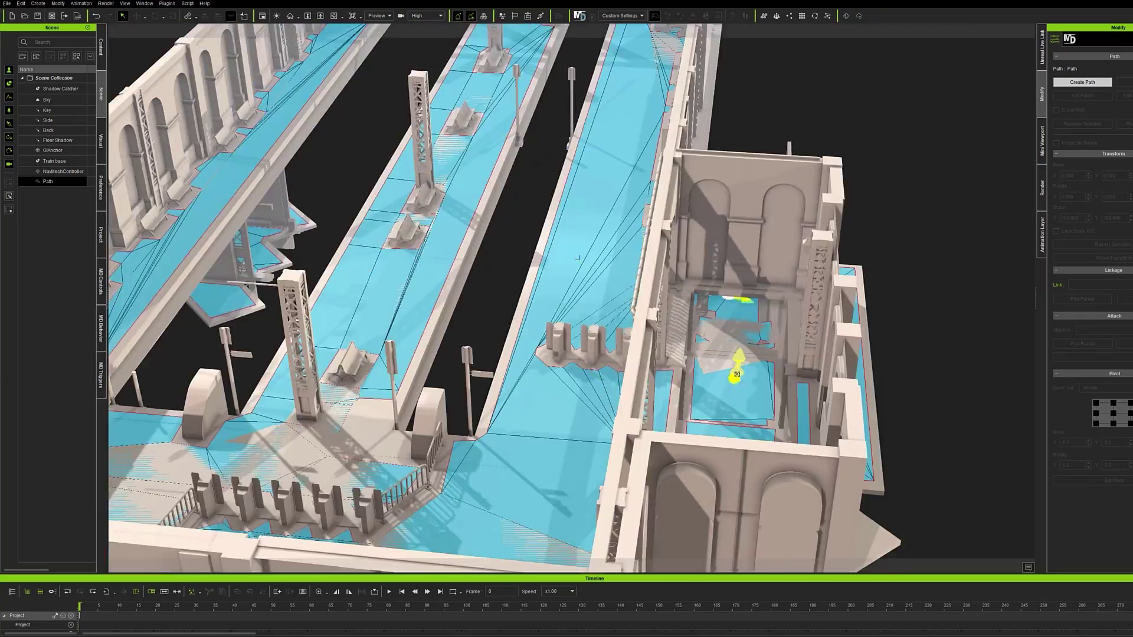
right_click_drag(921, 177, 552, 297)
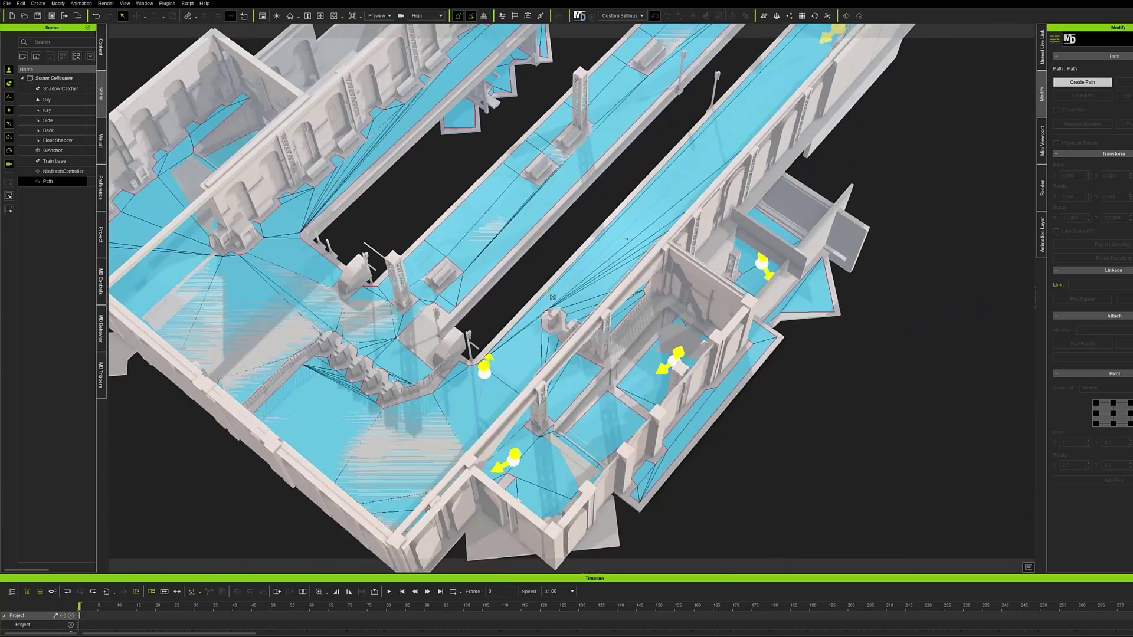
left_click(516, 382)
right_click_drag(516, 383, 808, 277)
Step: Create a second path across the NavMesh platforms and examine the control points and connections of its walkway
left_click(38, 3)
left_click(57, 124)
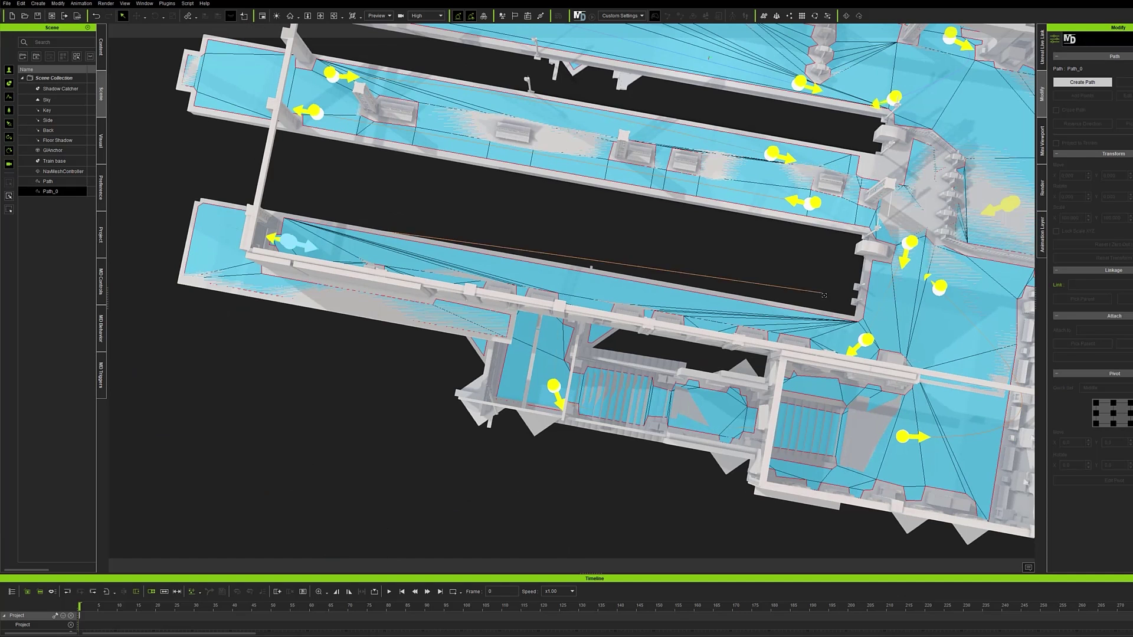
left_click(554, 391)
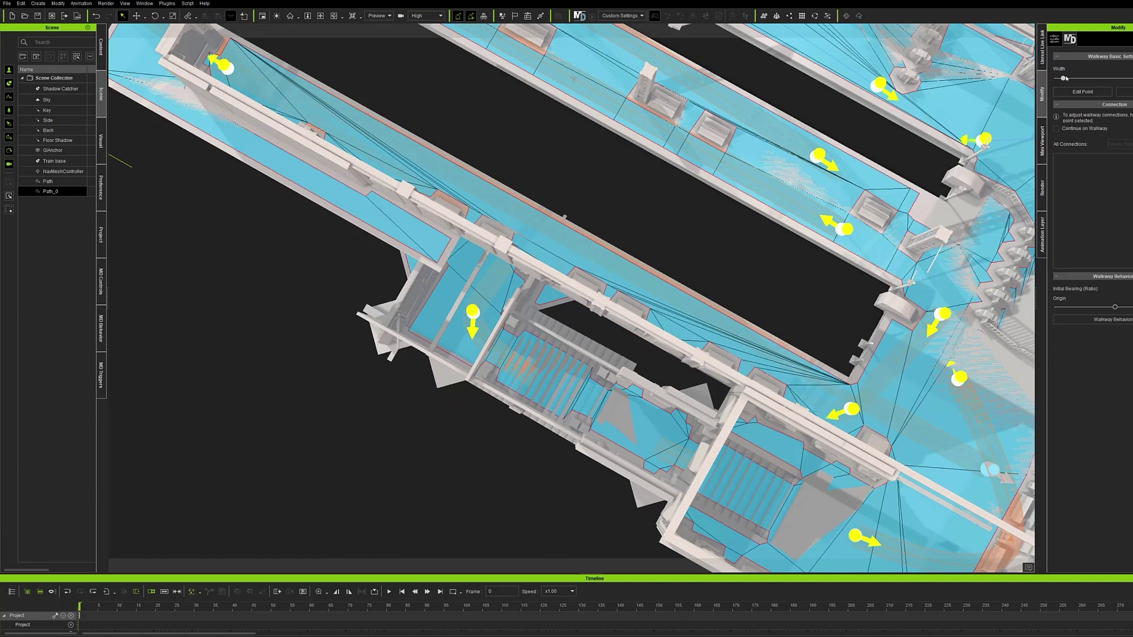
right_click_drag(678, 330, 579, 366)
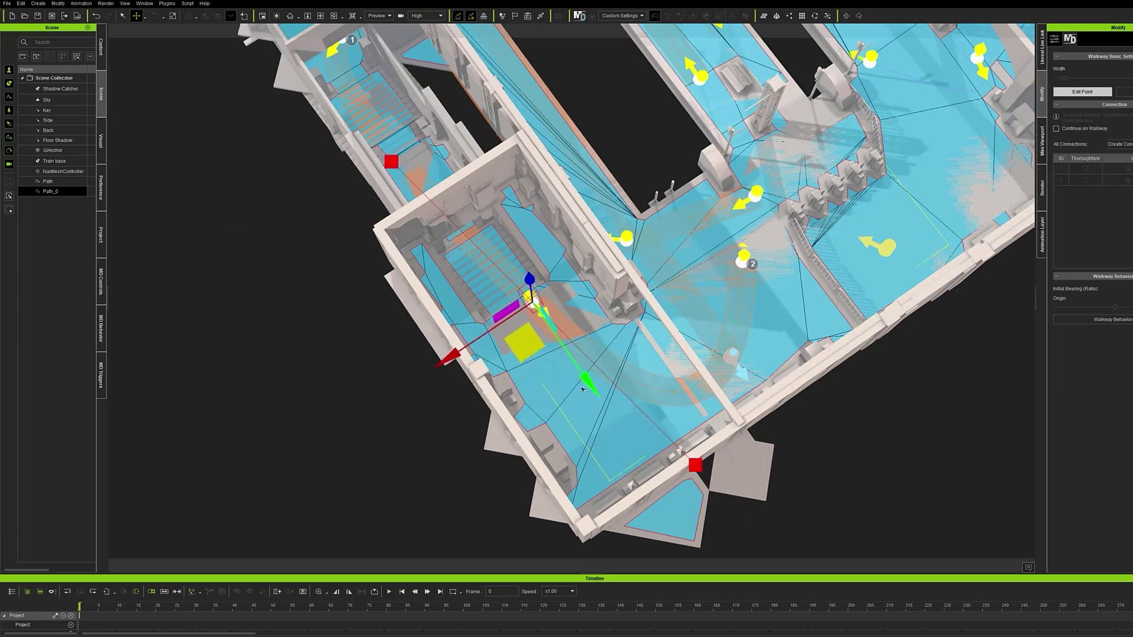
right_click_drag(760, 267, 607, 509)
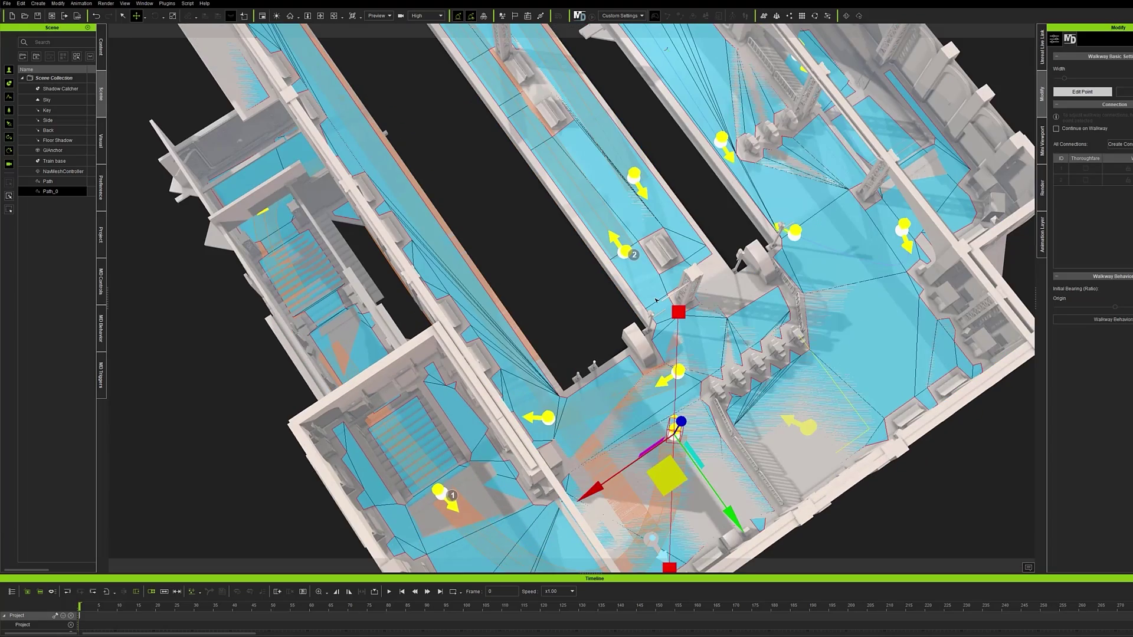
right_click_drag(541, 350, 362, 192)
right_click_drag(255, 279, 194, 224)
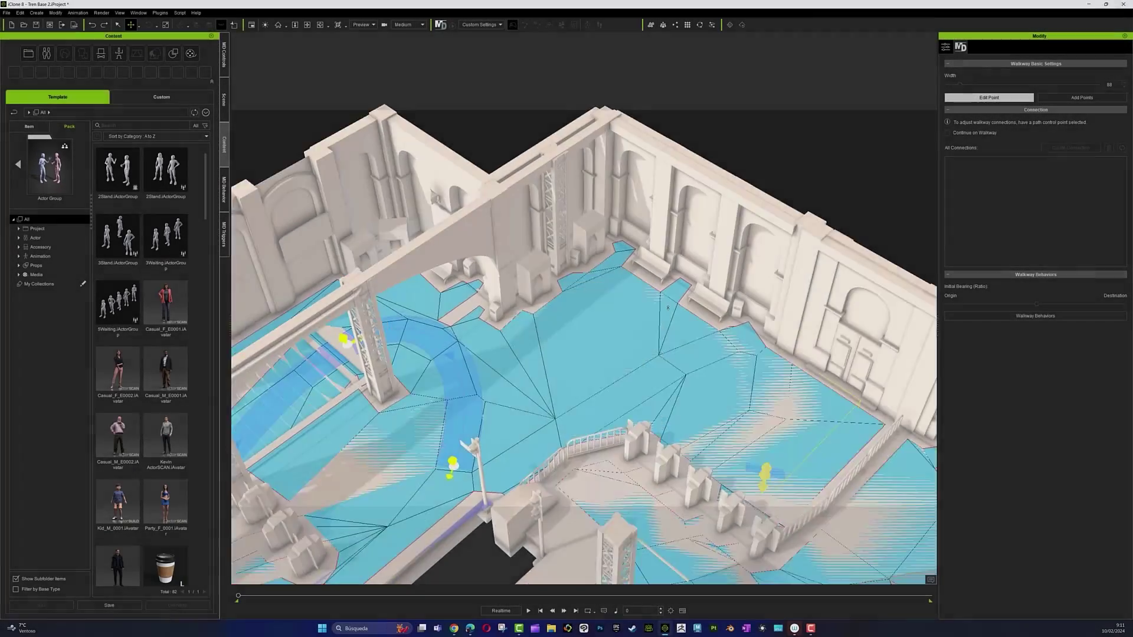
Step: Replace the woman in red and the man in the beige jacket in the standing group with Avatar 9
scroll(423, 361, "up", 10)
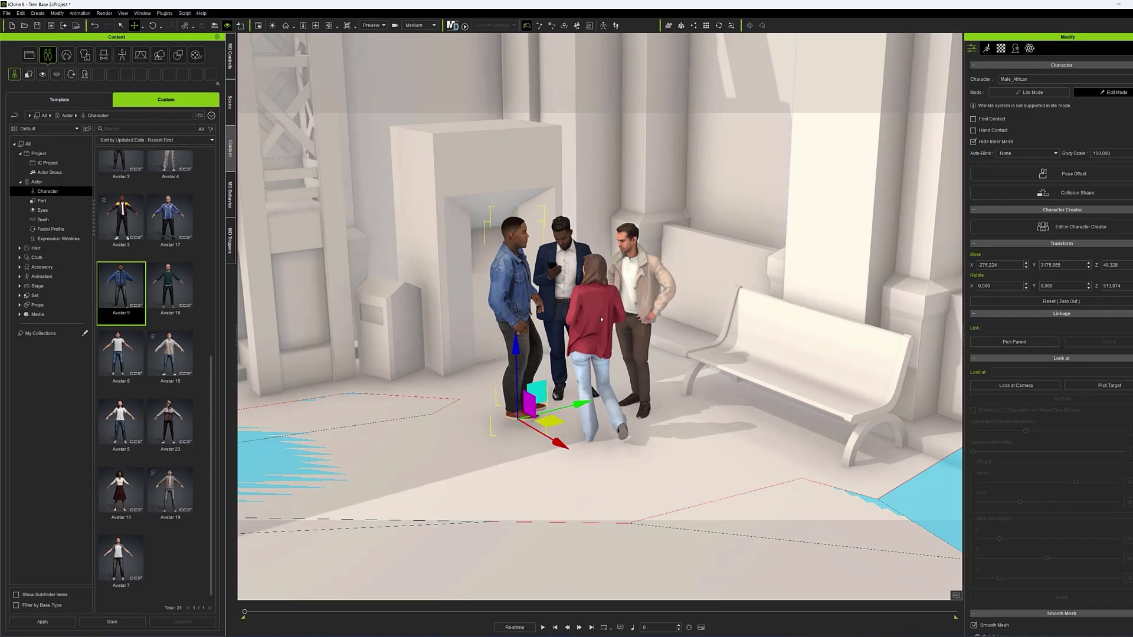
left_click_drag(121, 289, 598, 327)
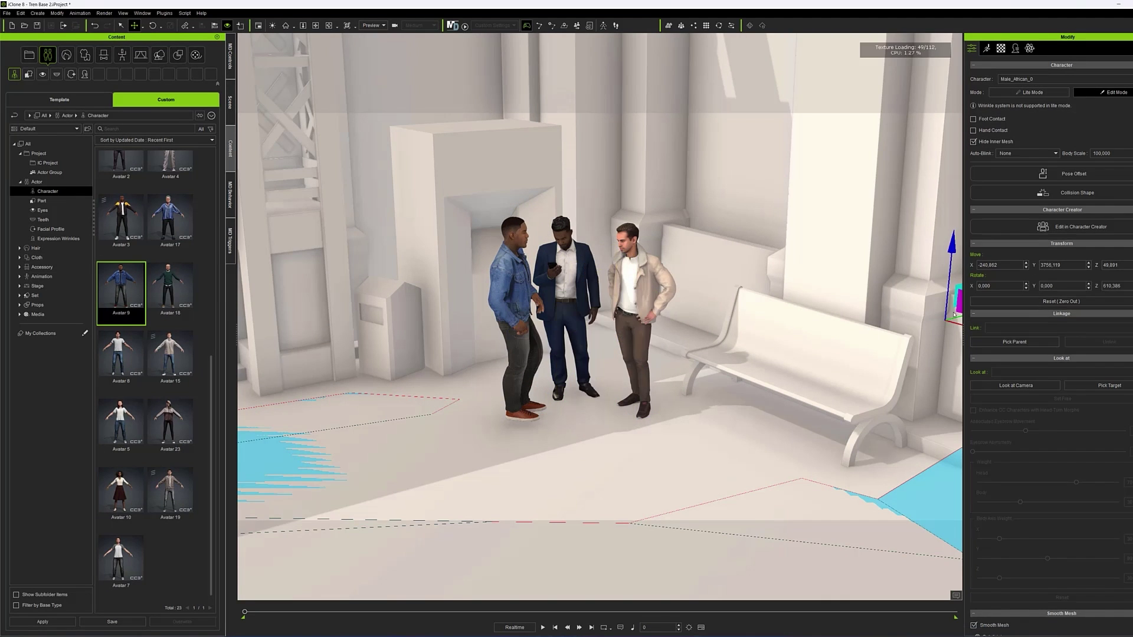
left_click(646, 283)
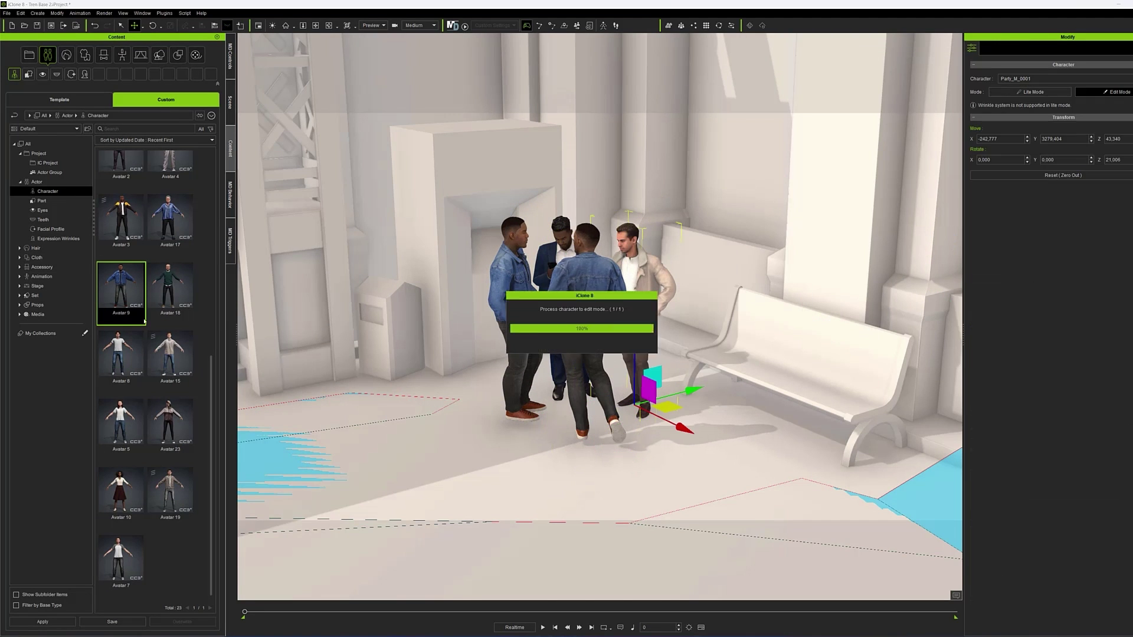
left_click_drag(145, 322, 645, 281)
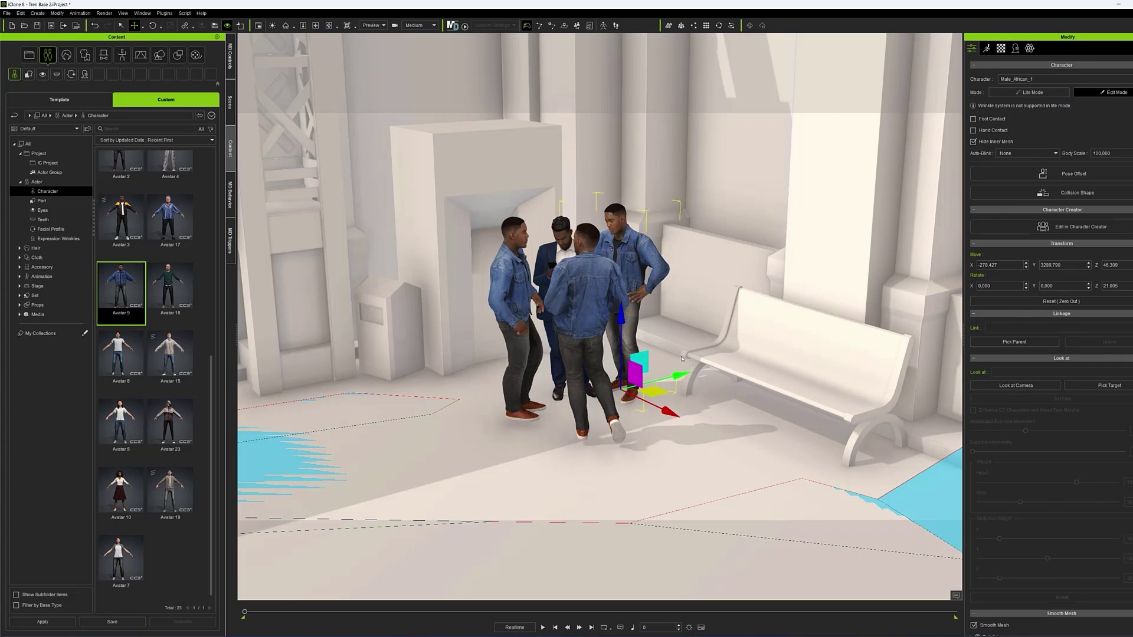
Step: Switch the man in the navy suit to Edit Mode and replace him with another custom avatar
left_click(559, 251)
left_click_drag(214, 393, 211, 174)
left_click(1098, 95)
left_click_drag(121, 177, 551, 236)
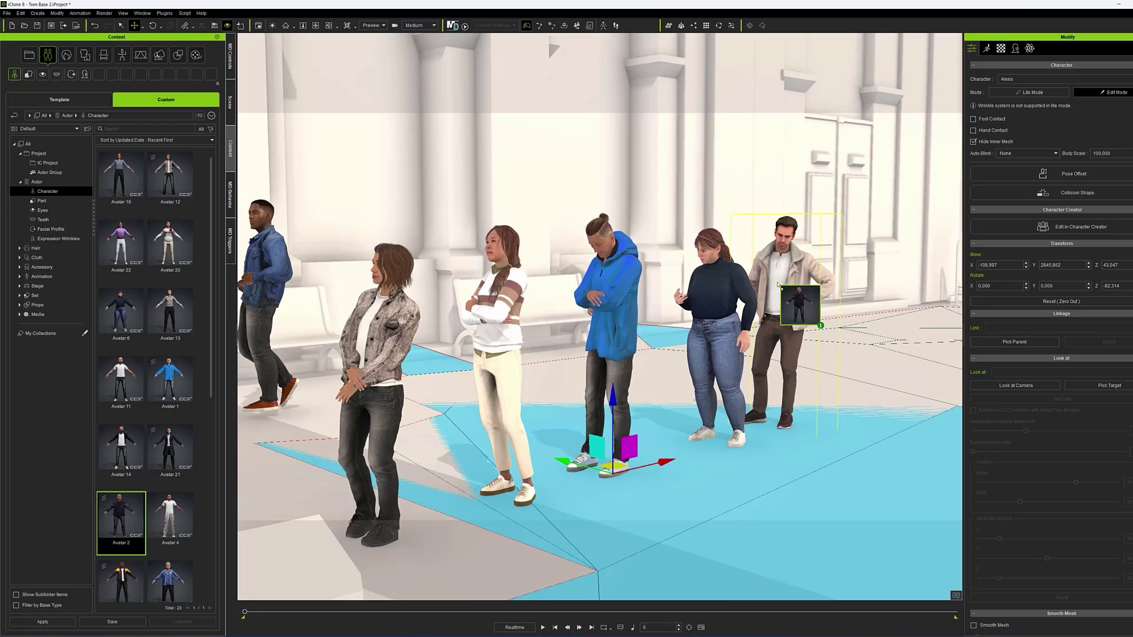
Step: Replace the beige-jacketed man in the queue with Avatar 2, and apply the Moving_Walk_02 pose to the man in the orange and black jacket
left_click_drag(779, 284, 787, 289)
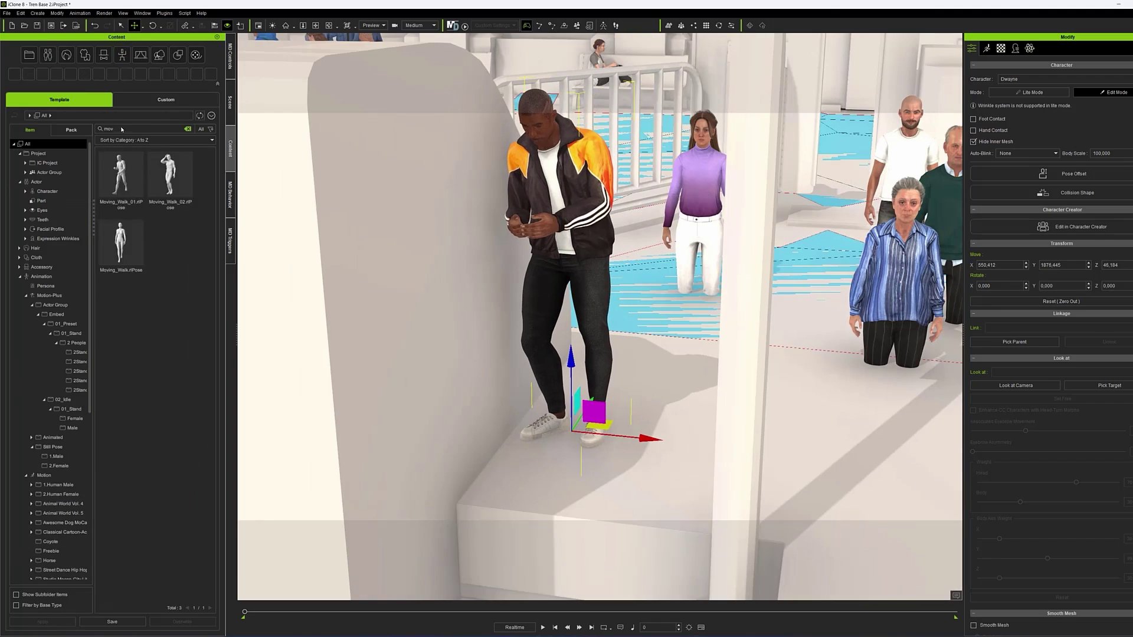
left_click_drag(170, 177, 563, 195)
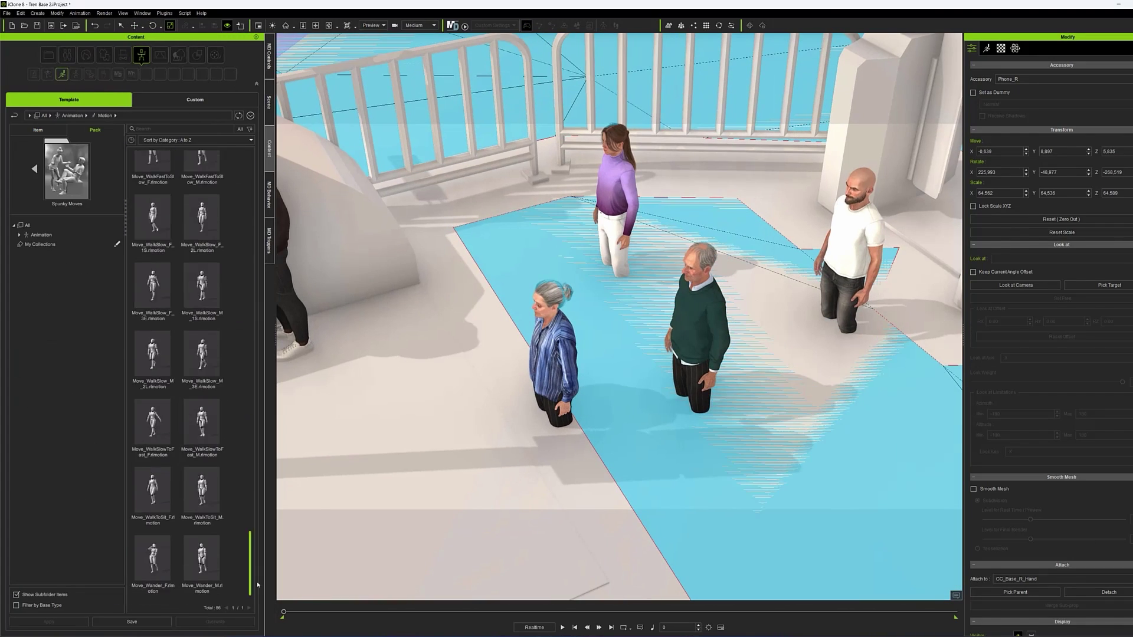
scroll(244, 295, "down", 10)
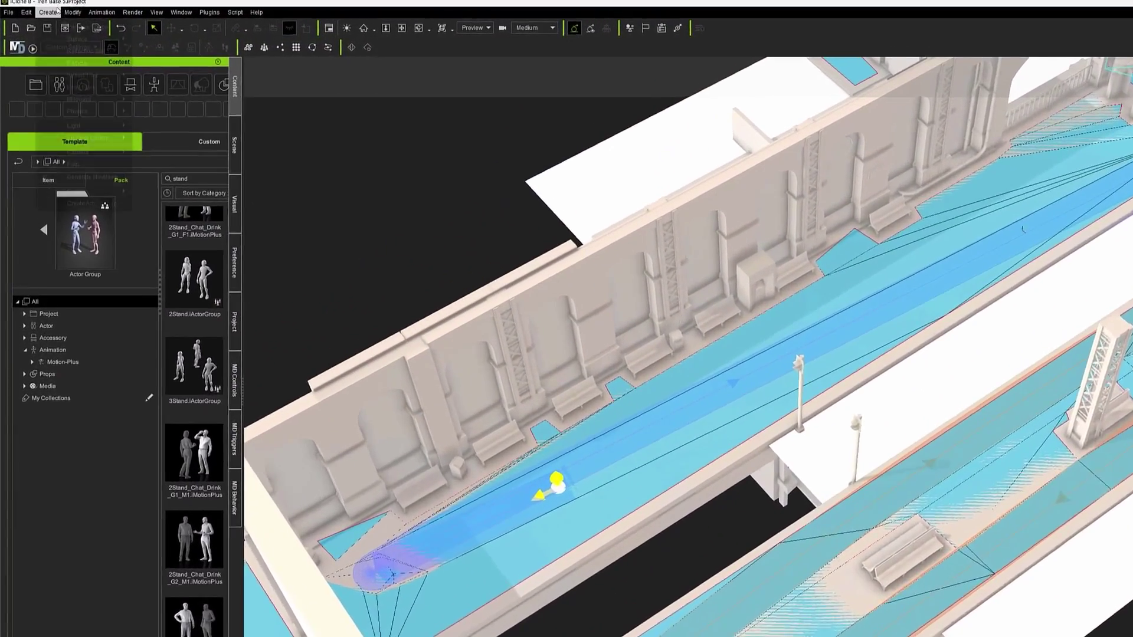
Step: Open Crowd Generation and create a random spawn volume on the NavMesh along the track-side edge of the bench-lined platform
left_click(61, 12)
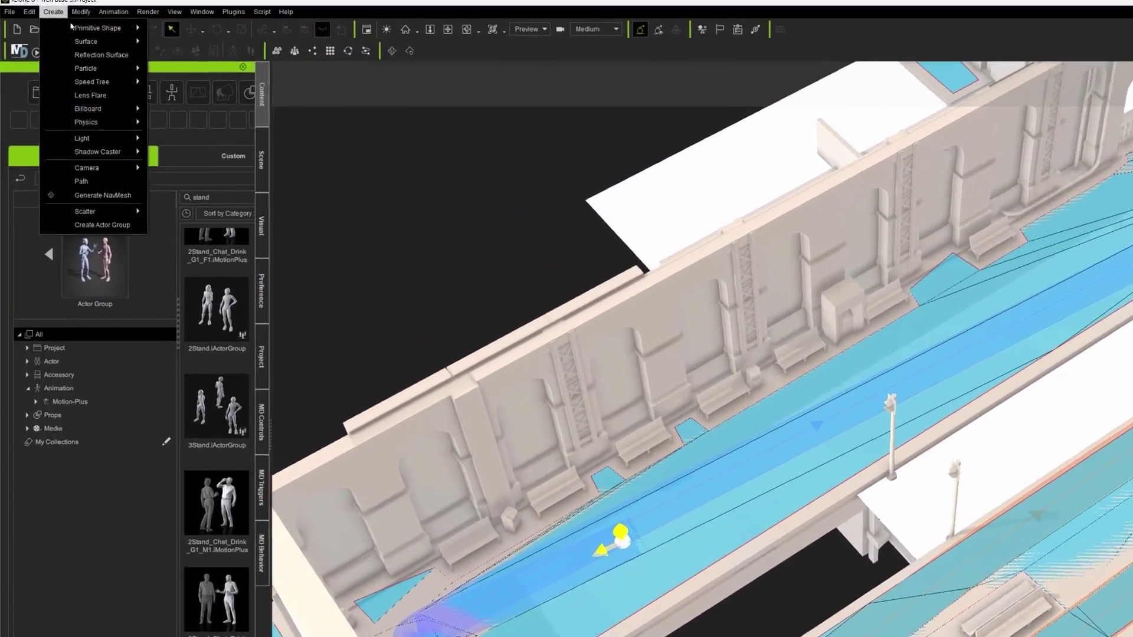
mouse_move(59, 11)
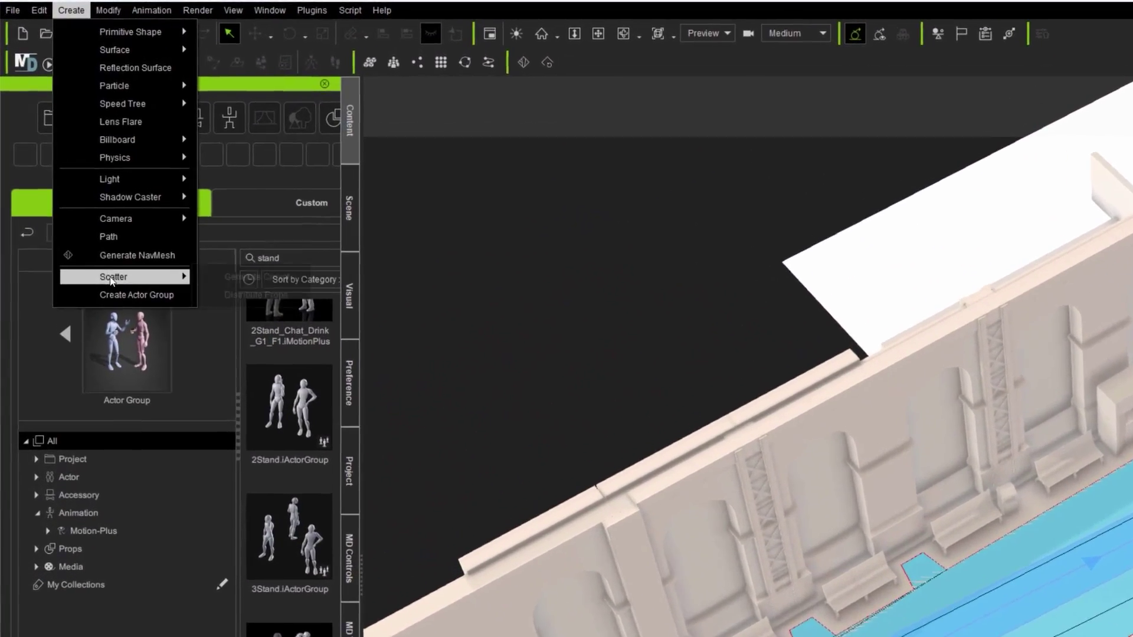
mouse_move(155, 238)
left_click(262, 282)
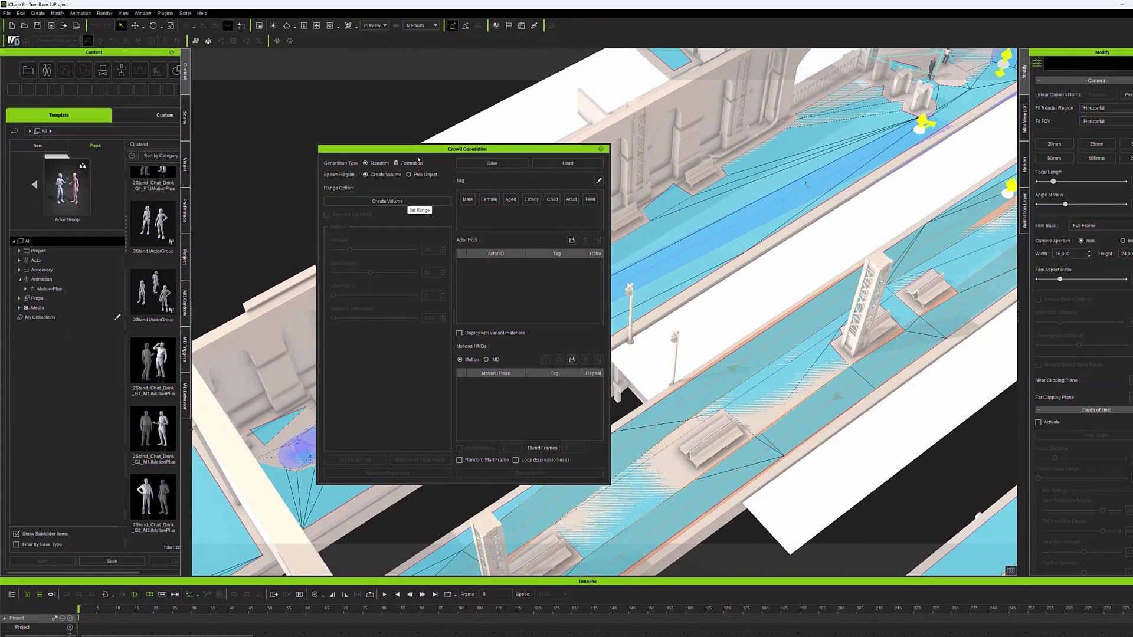
left_click_drag(432, 150, 191, 185)
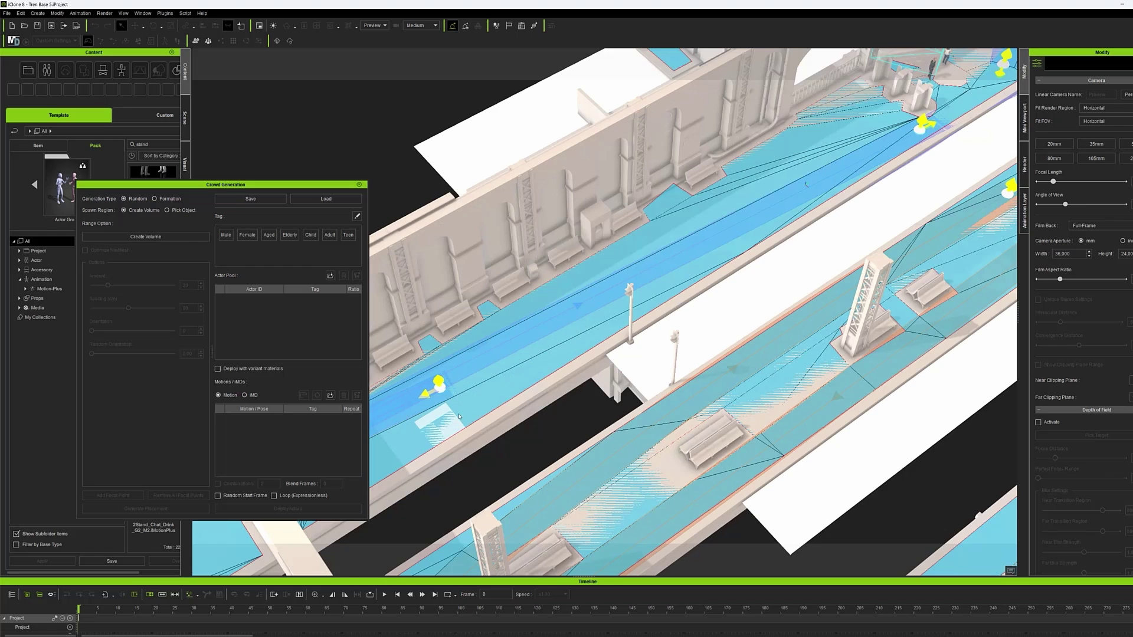
left_click_drag(412, 420, 466, 416)
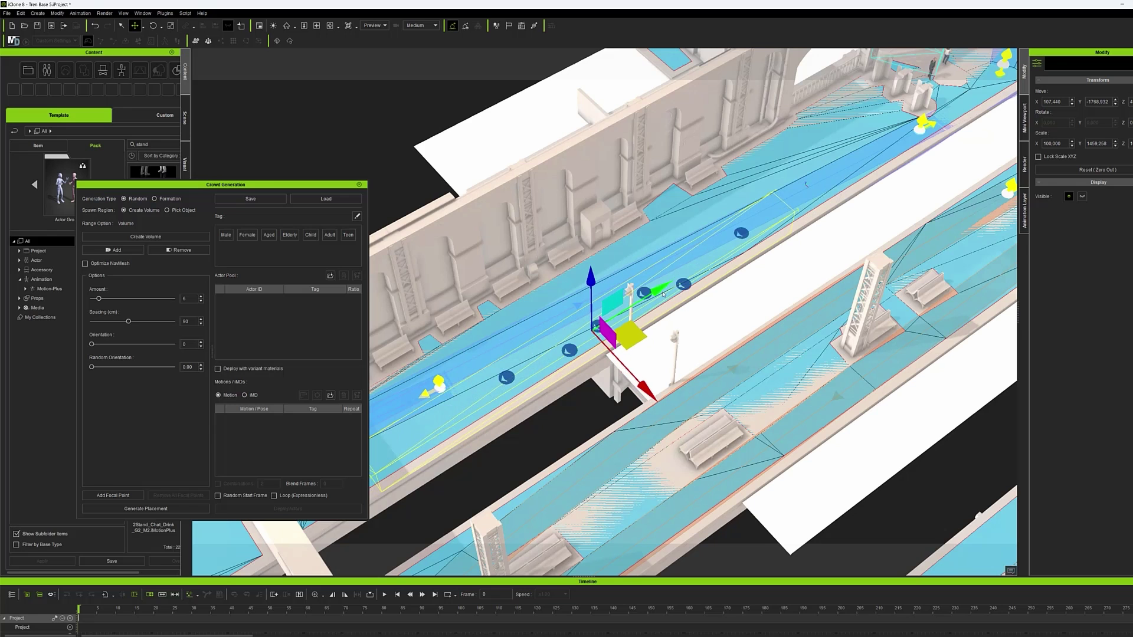
Step: Fill the spawn volume with 22 crowd positions at an orientation of 87, and move the Crowd Generation dialog clear of the platform
scroll(695, 320, "up", 3)
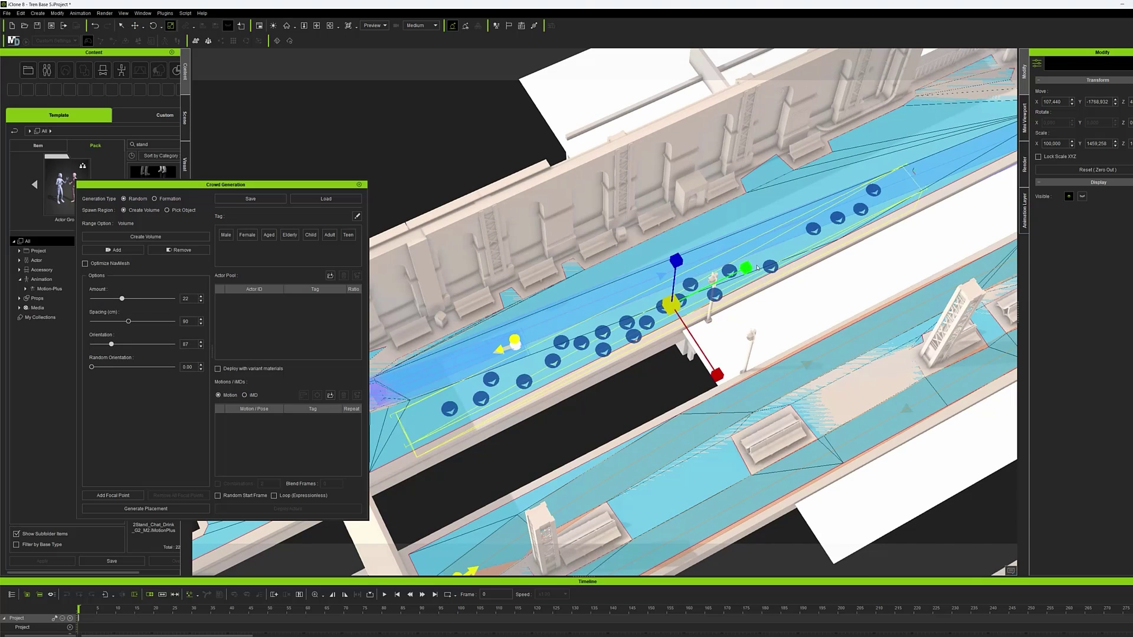
right_click_drag(817, 277, 732, 328)
left_click_drag(222, 185, 339, 67)
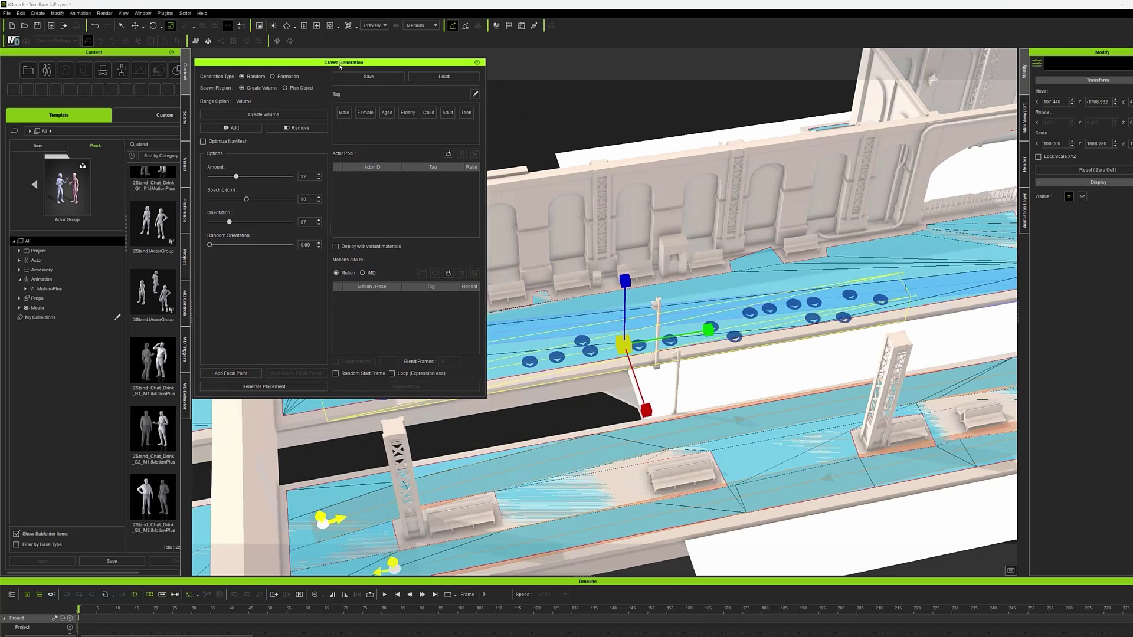
Step: Find the custom Avatar characters in the content library and add them to the crowd's actor pool
left_click(35, 175)
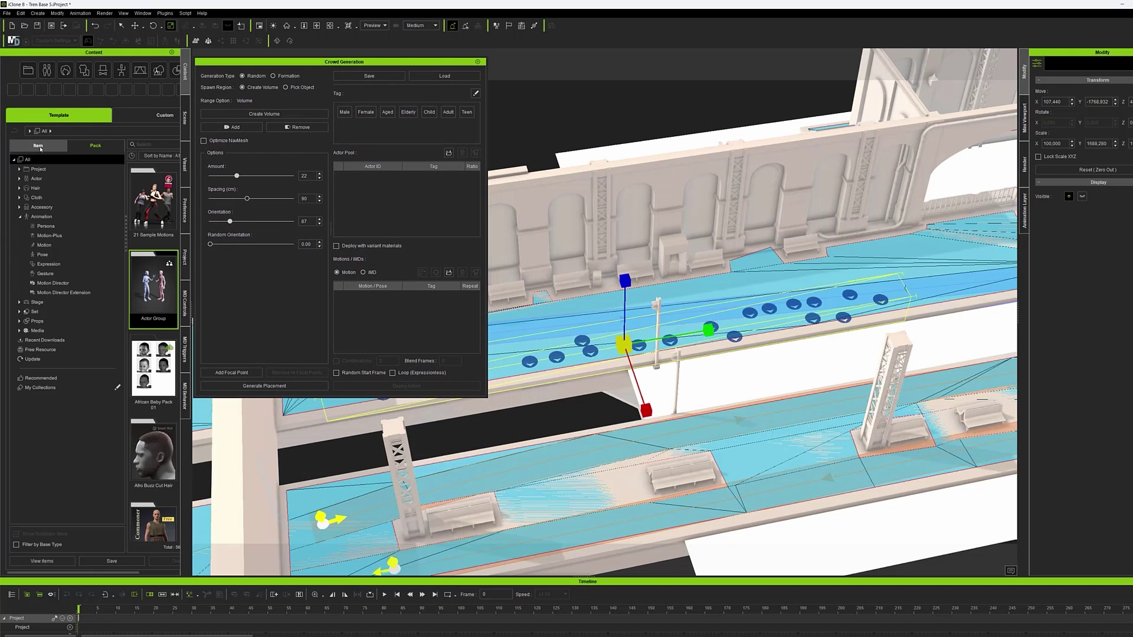
left_click(165, 115)
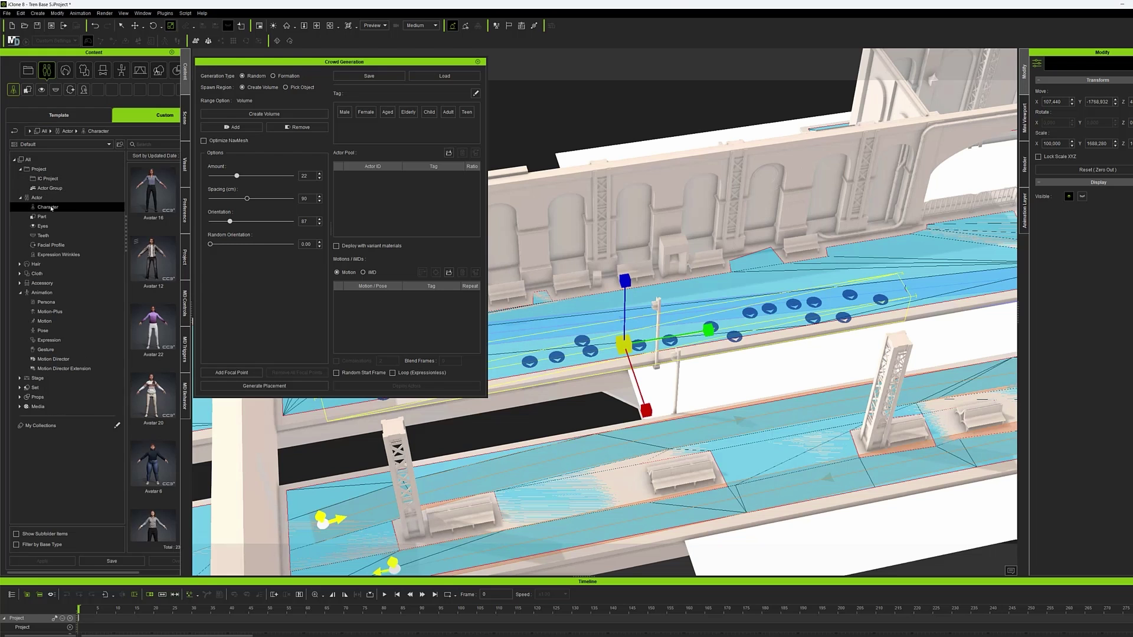
left_click_drag(281, 68, 321, 66)
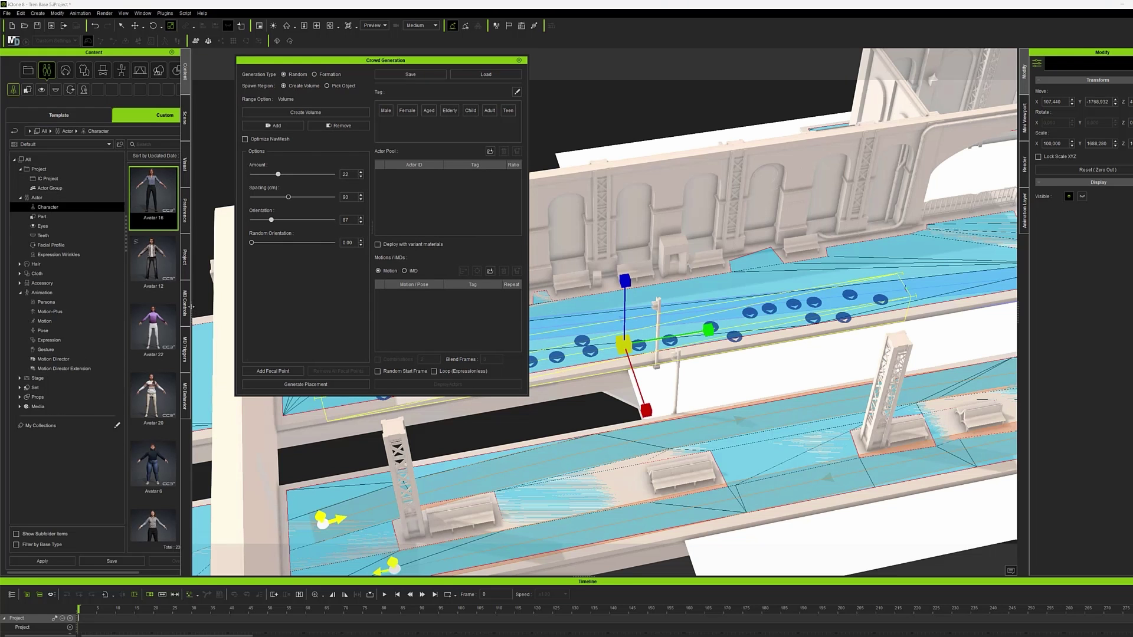
left_click_drag(192, 307, 233, 307)
left_click_drag(207, 206, 405, 189)
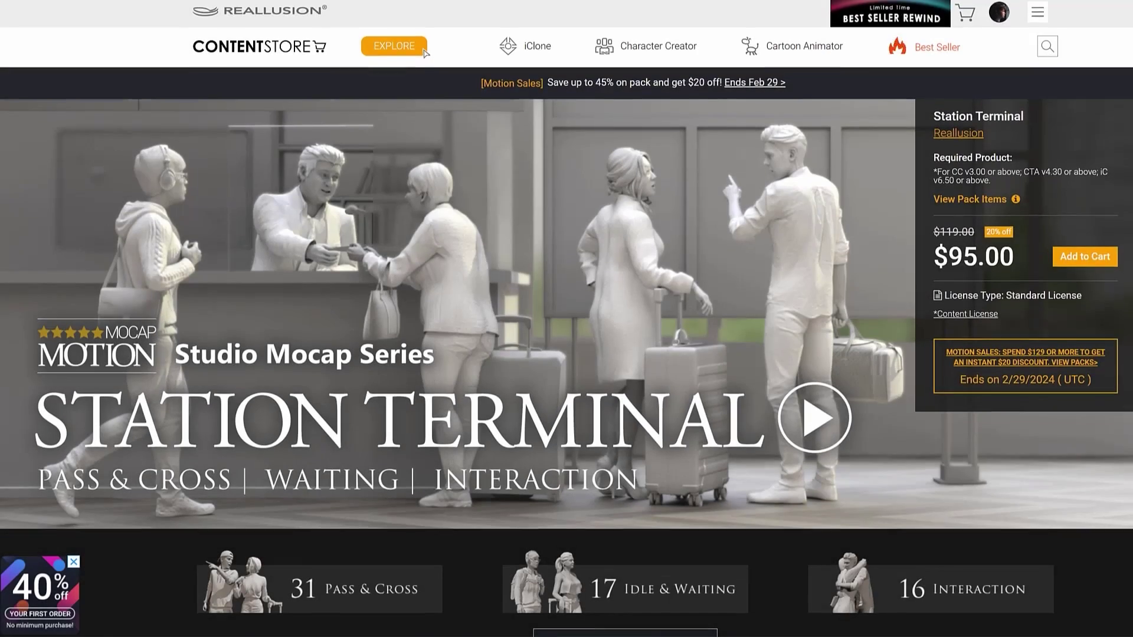
Step: Examine the Station Terminal motion pack page in the Reallusion Content Store, from its overview through its passing and waiting motion features
scroll(424, 44, "down", 3)
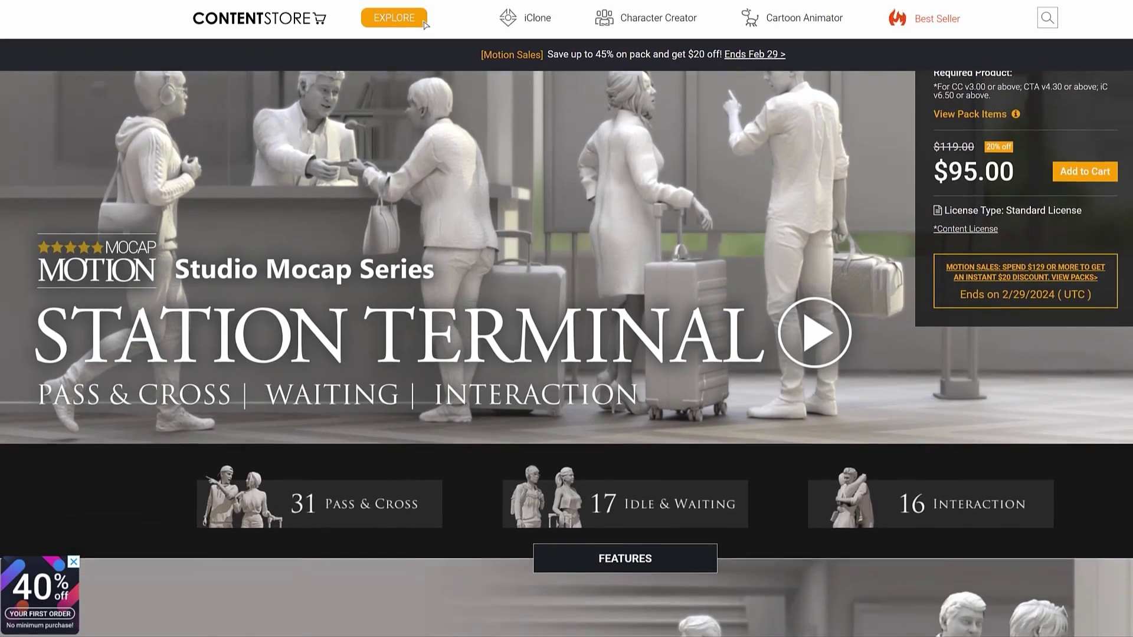
scroll(424, 23, "down", 3)
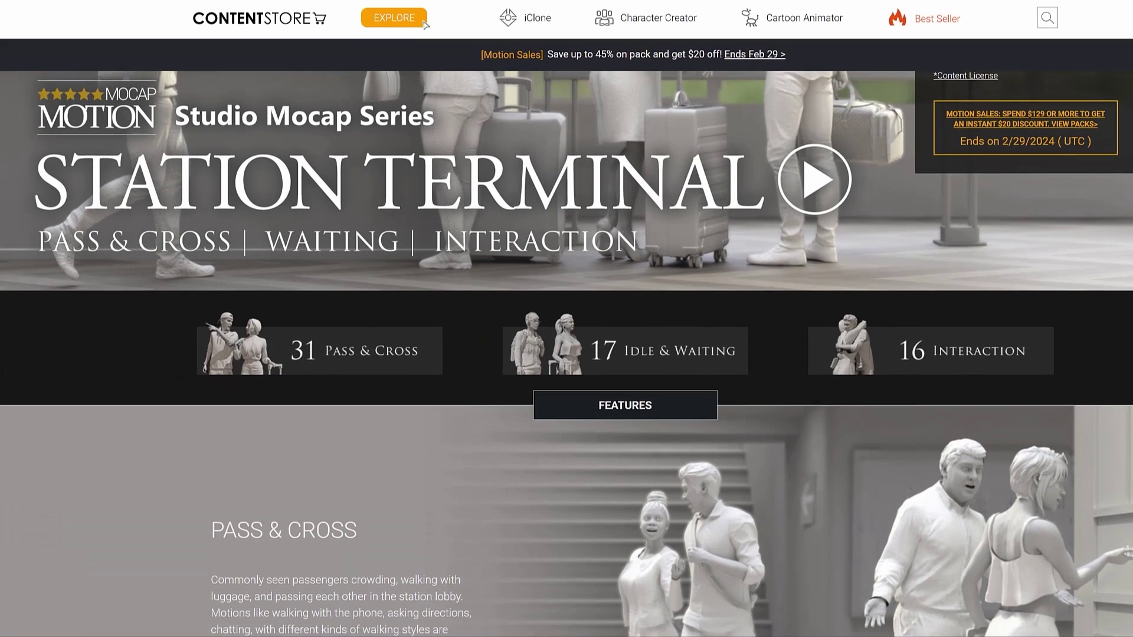
scroll(424, 22, "down", 3)
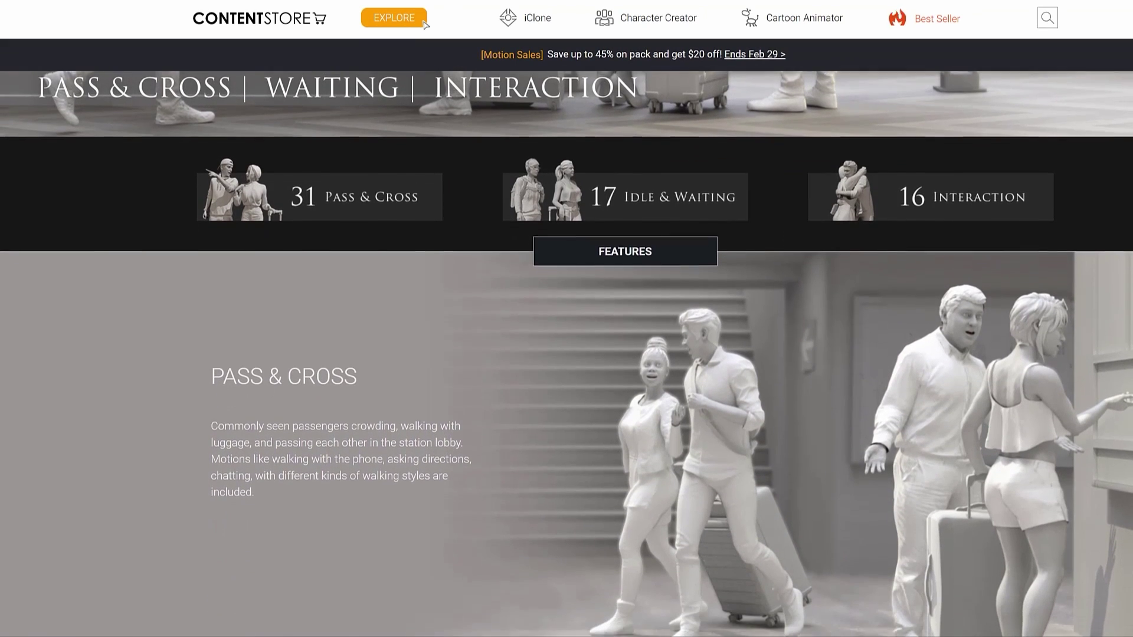
scroll(424, 23, "down", 3)
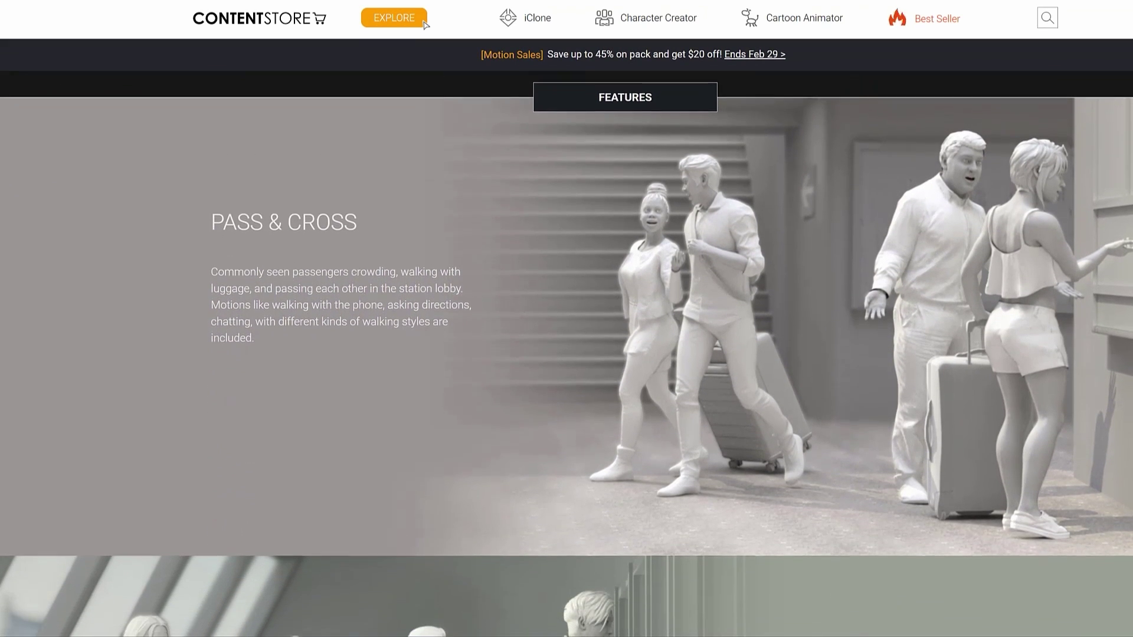
scroll(424, 23, "down", 3)
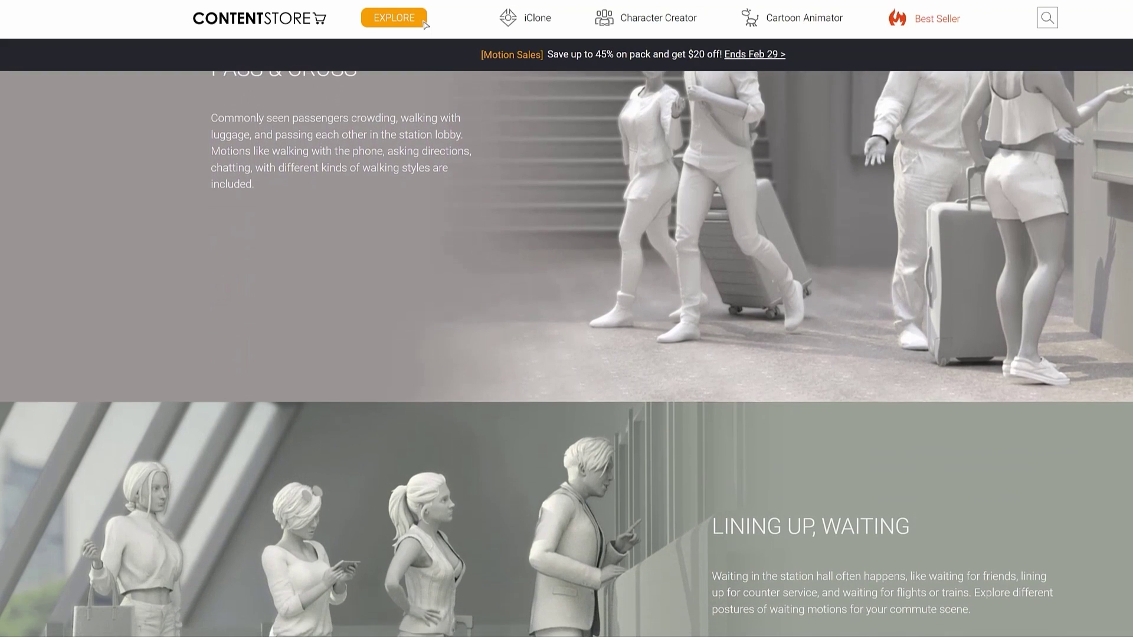
scroll(424, 22, "down", 3)
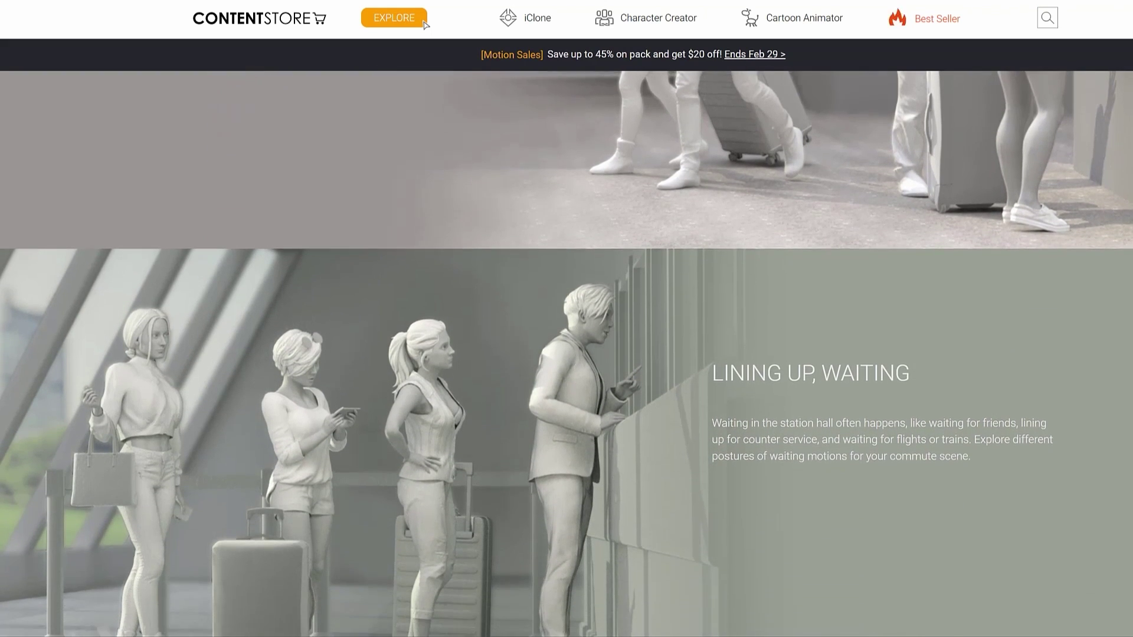
scroll(424, 22, "down", 3)
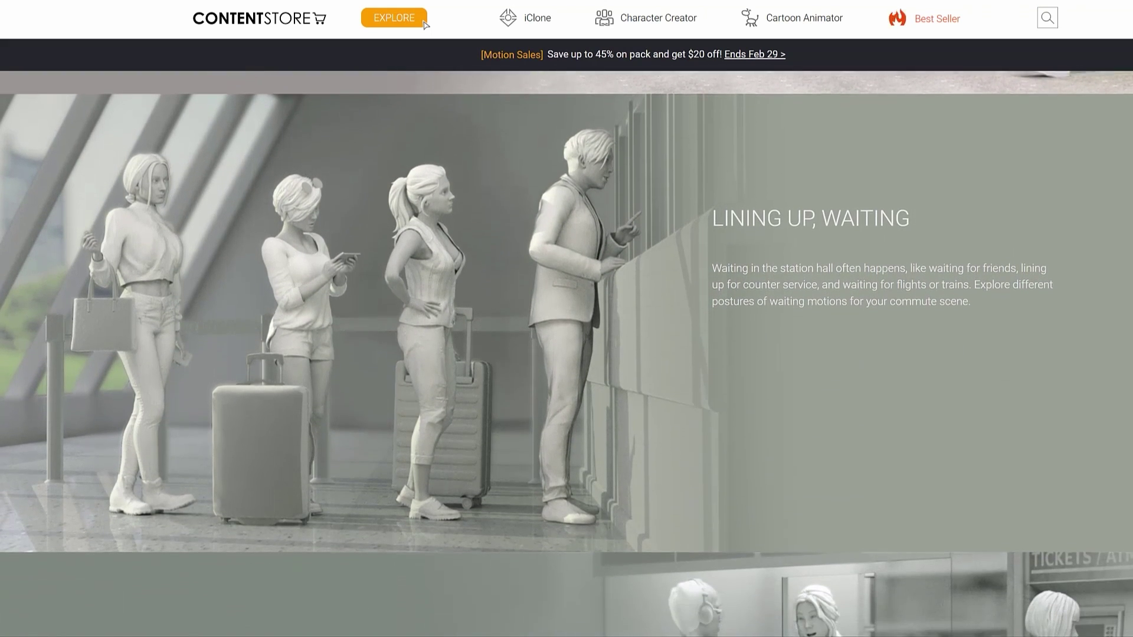
scroll(424, 22, "down", 1)
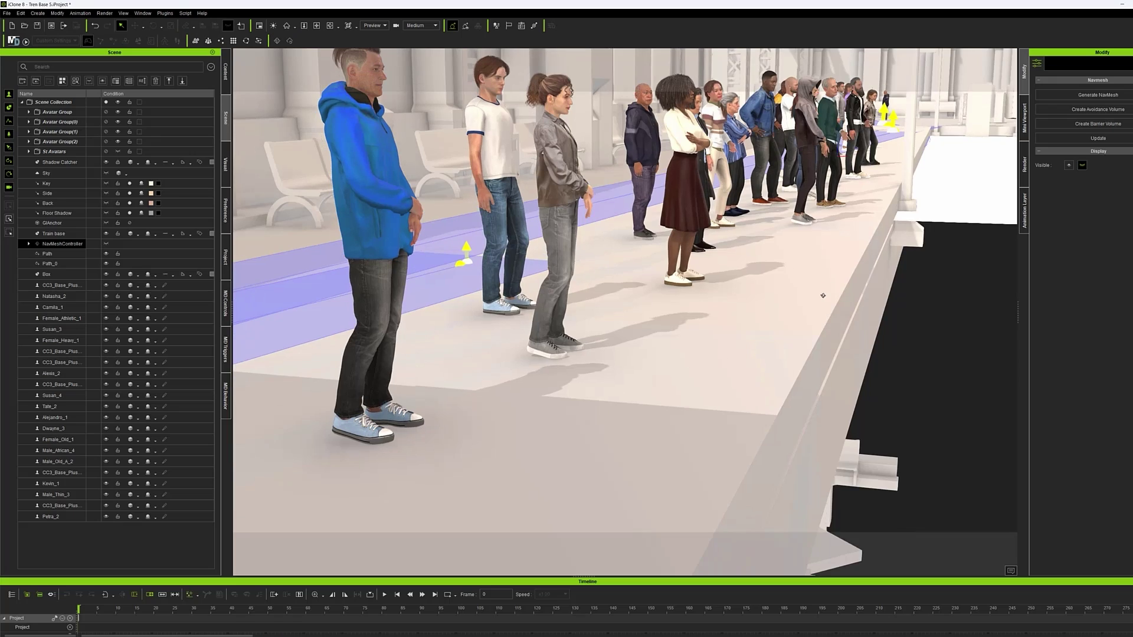
Step: Inspect the standing and seated avatars along the platforms, on the benches and around the station barriers
middle_click_drag(830, 324, 785, 410)
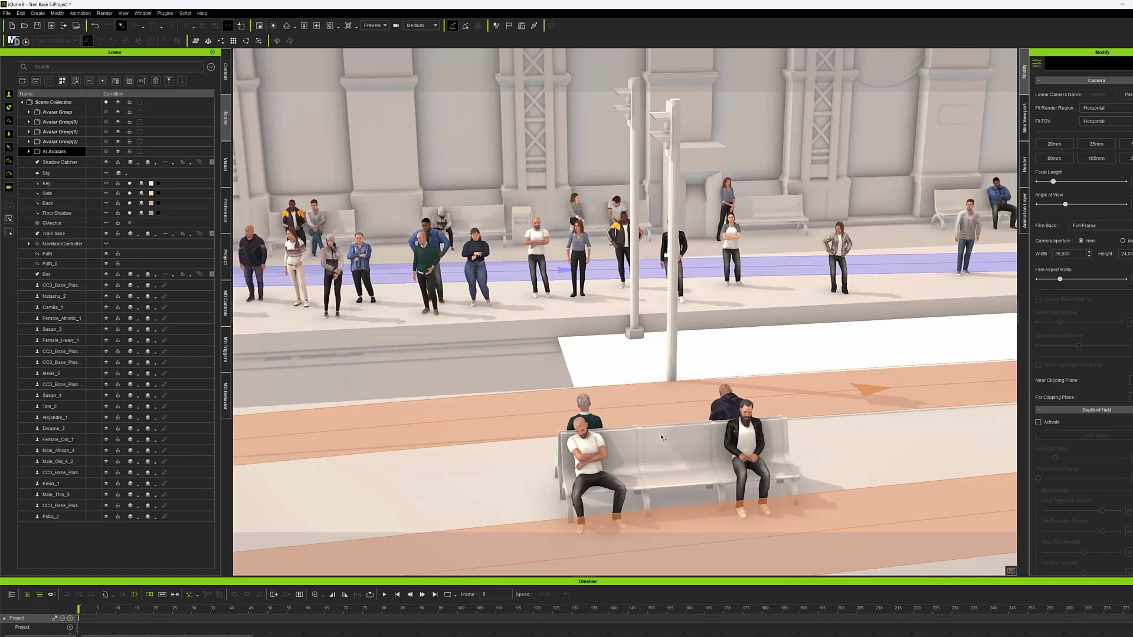
middle_click_drag(454, 410, 877, 341)
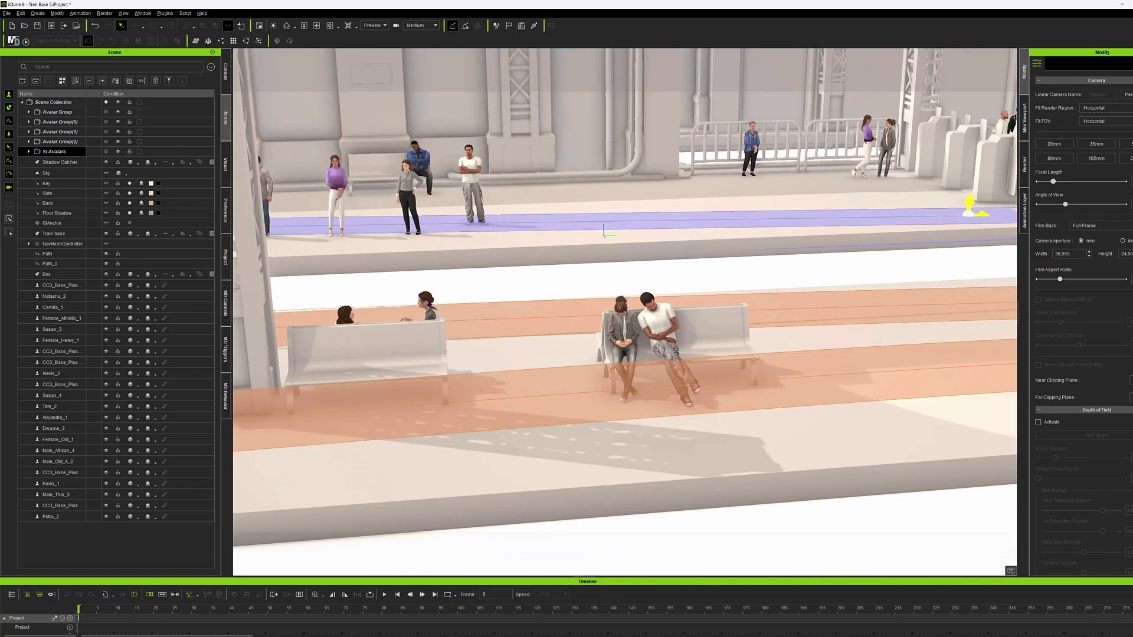
middle_click_drag(676, 352, 731, 260)
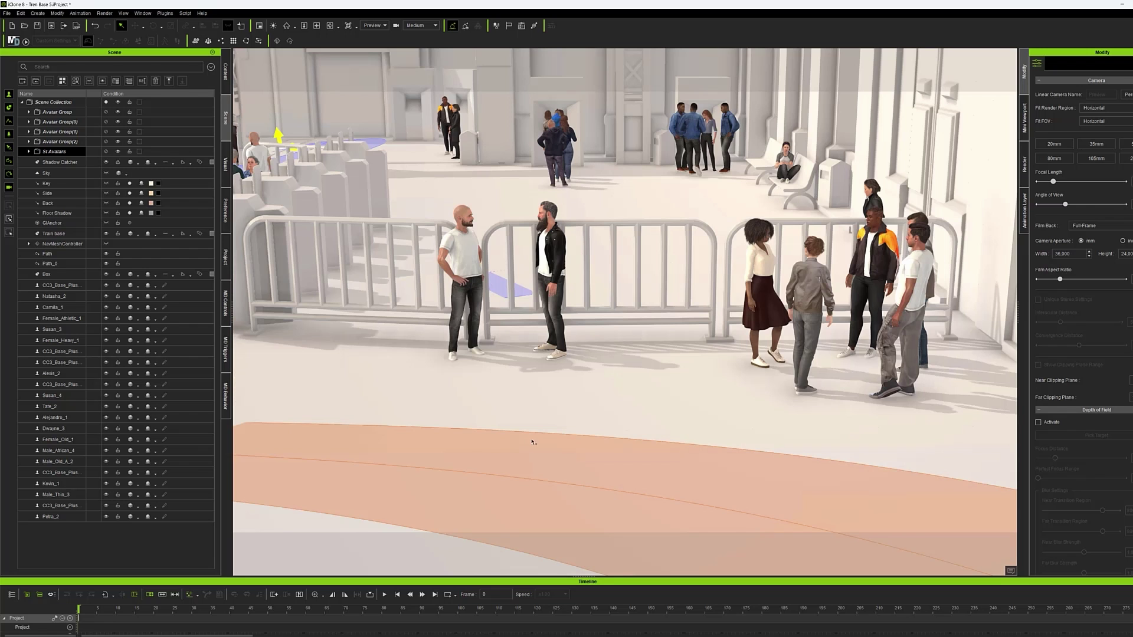
middle_click_drag(553, 441, 861, 475)
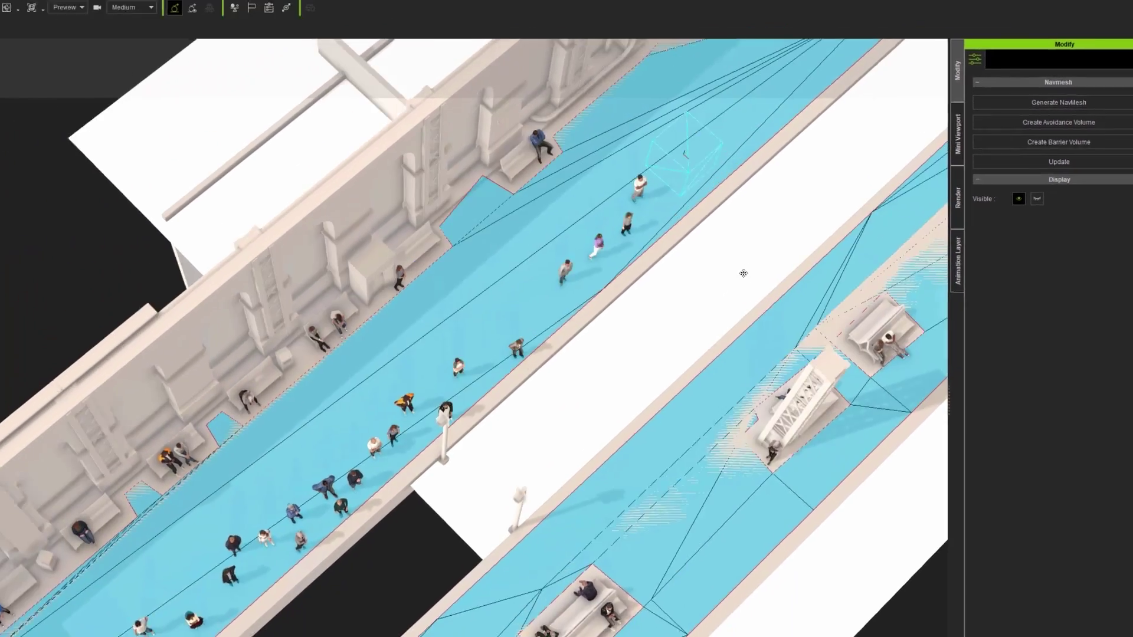
left_click(708, 121)
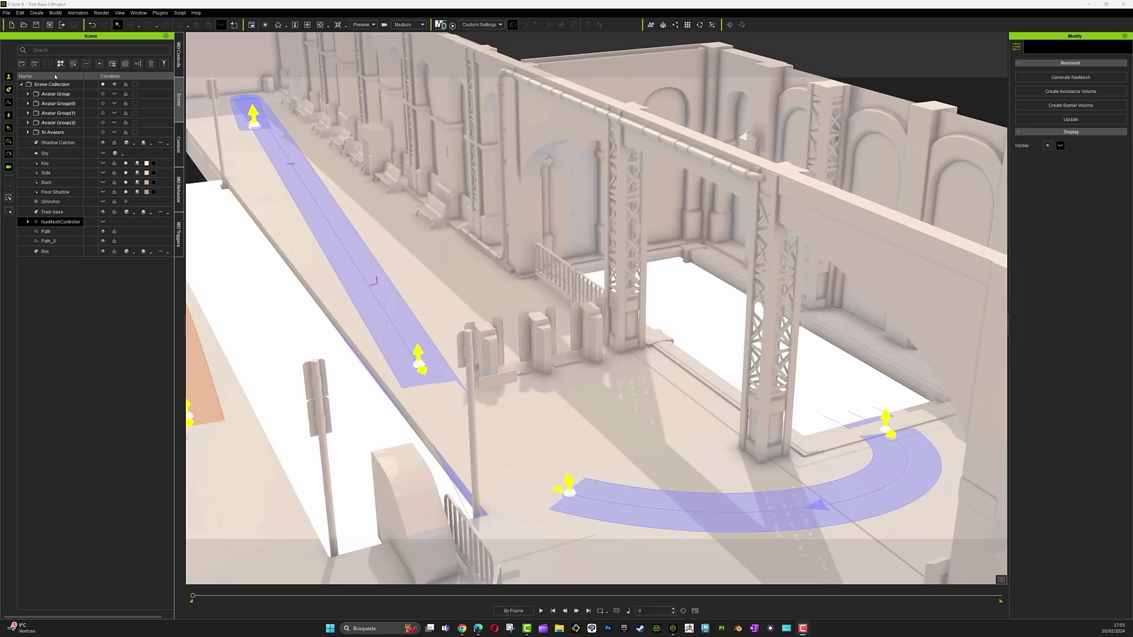
Step: Open Crowd Generation in the Tren Base 7 project and pick the path along the platform as the crowd's spawn region
left_click(37, 12)
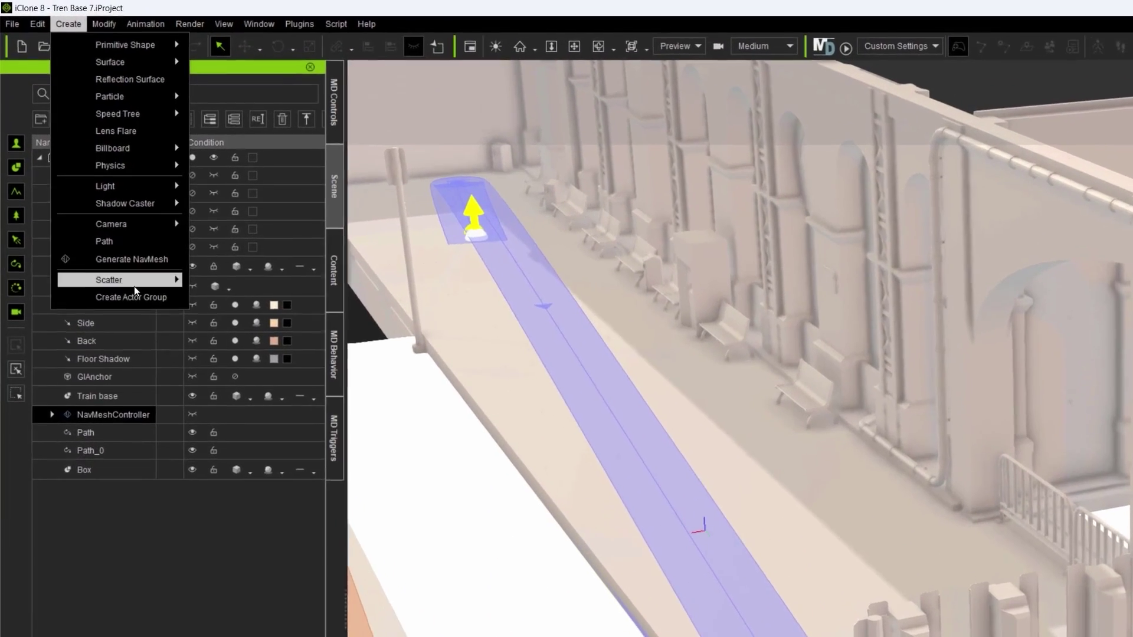
mouse_move(113, 247)
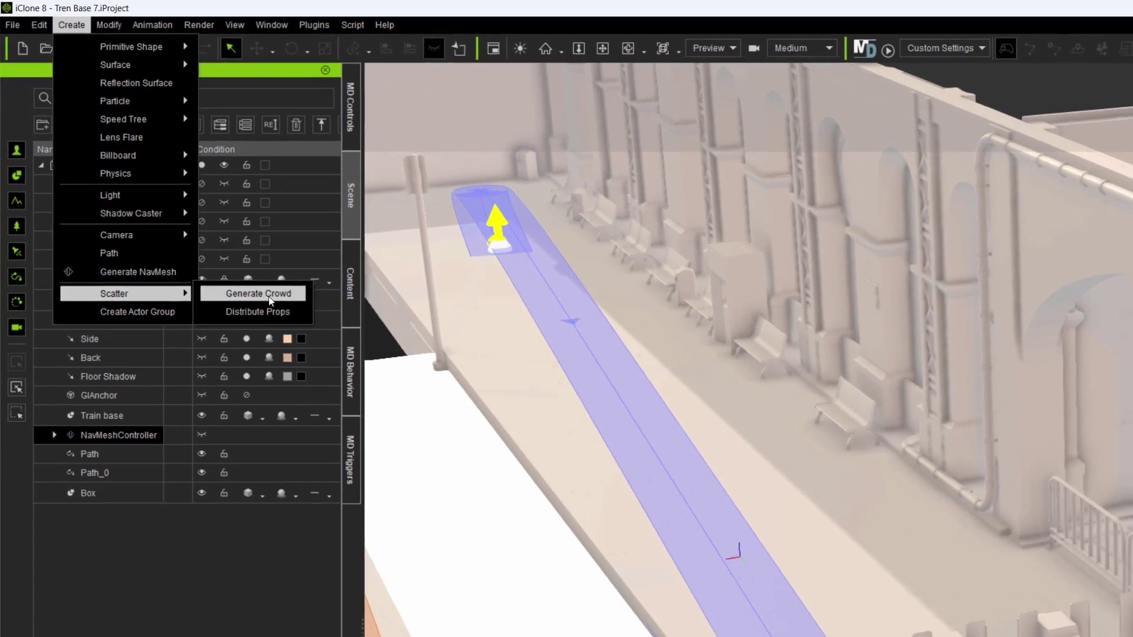
left_click(276, 306)
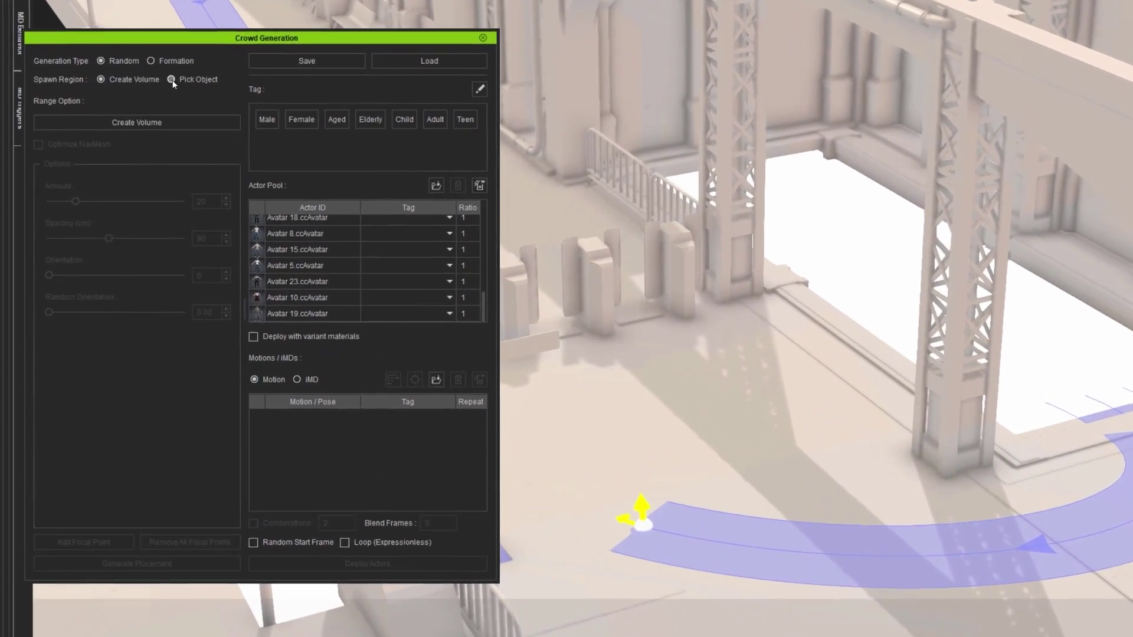
left_click(184, 92)
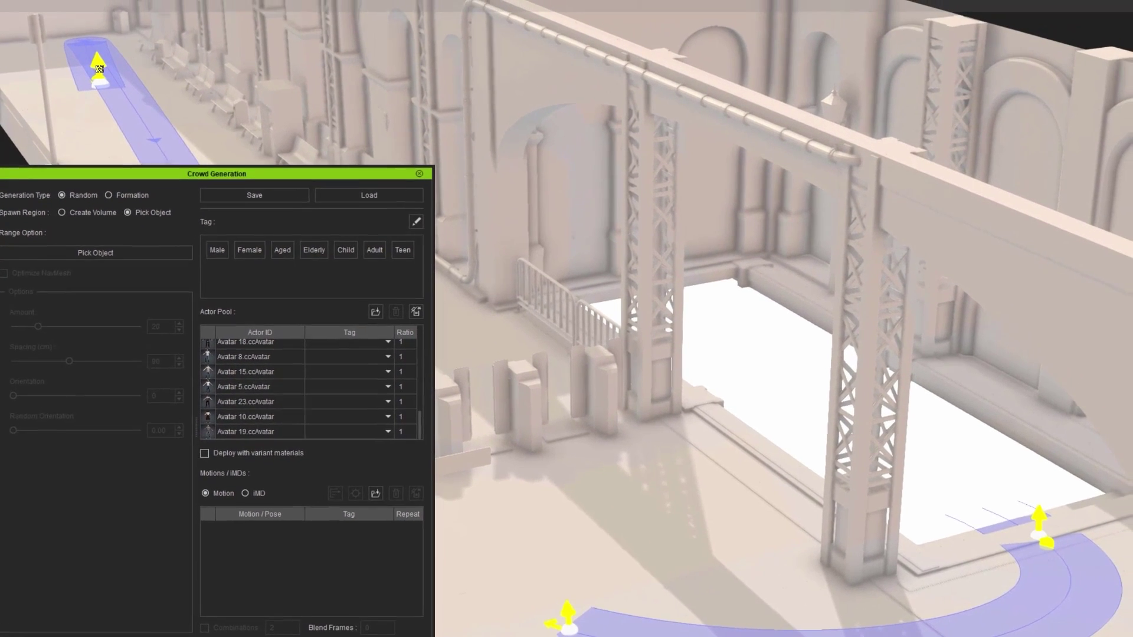
left_click(98, 71)
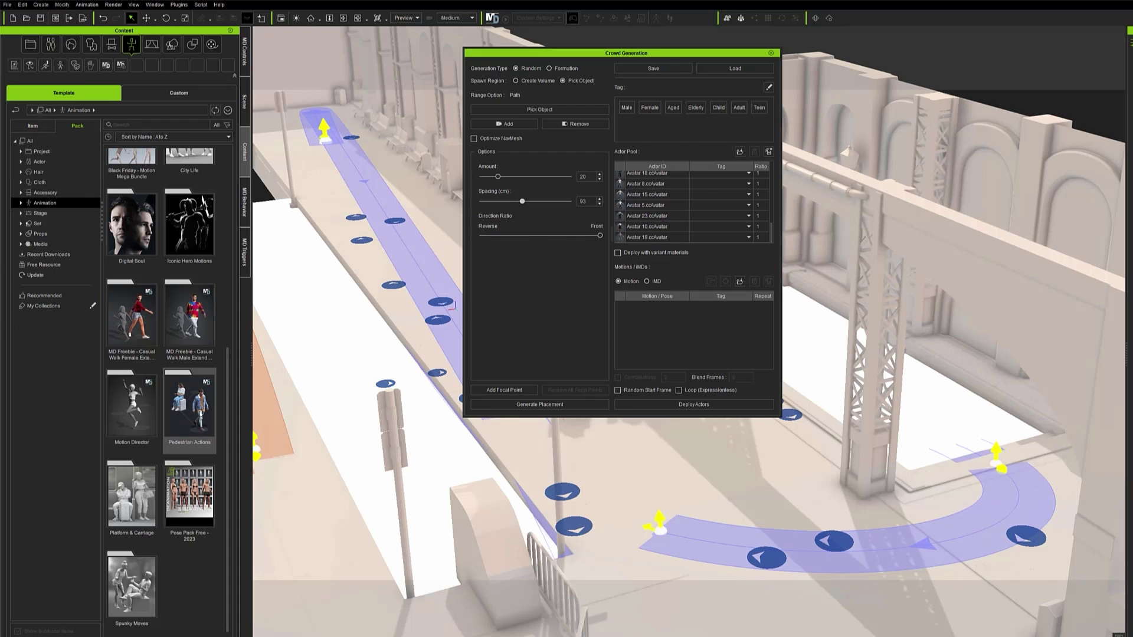
Step: Add the F03, F05, F06, F07, M03, M04 and M06 walk styles from Pedestrian Actions to the crowd's iMD list and review the MD action settings
double_click(180, 443)
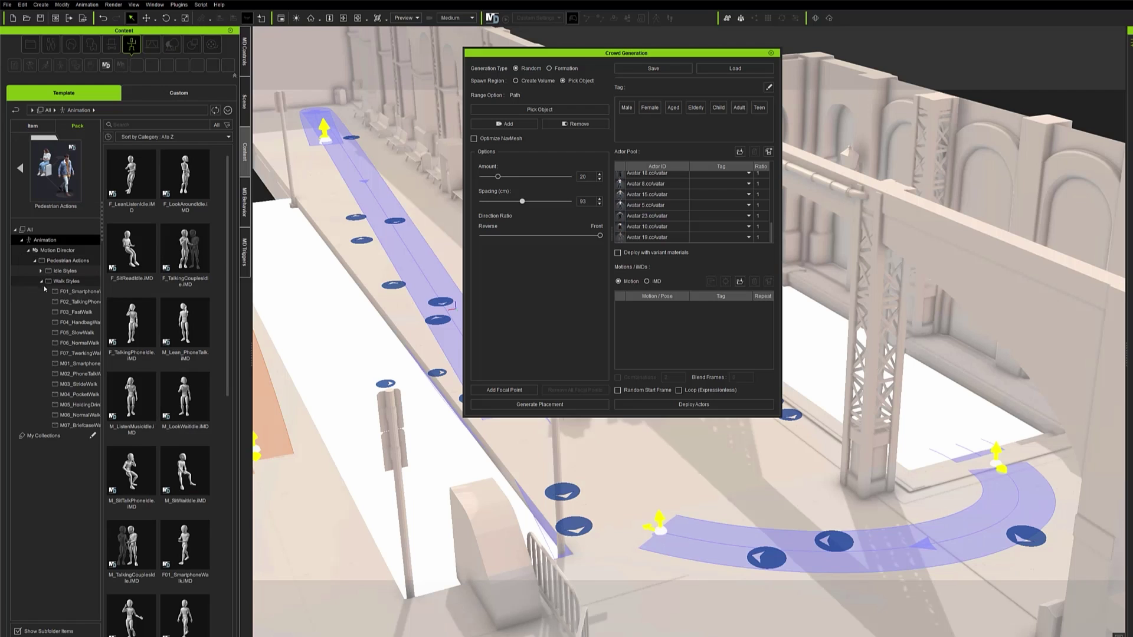
left_click(75, 285)
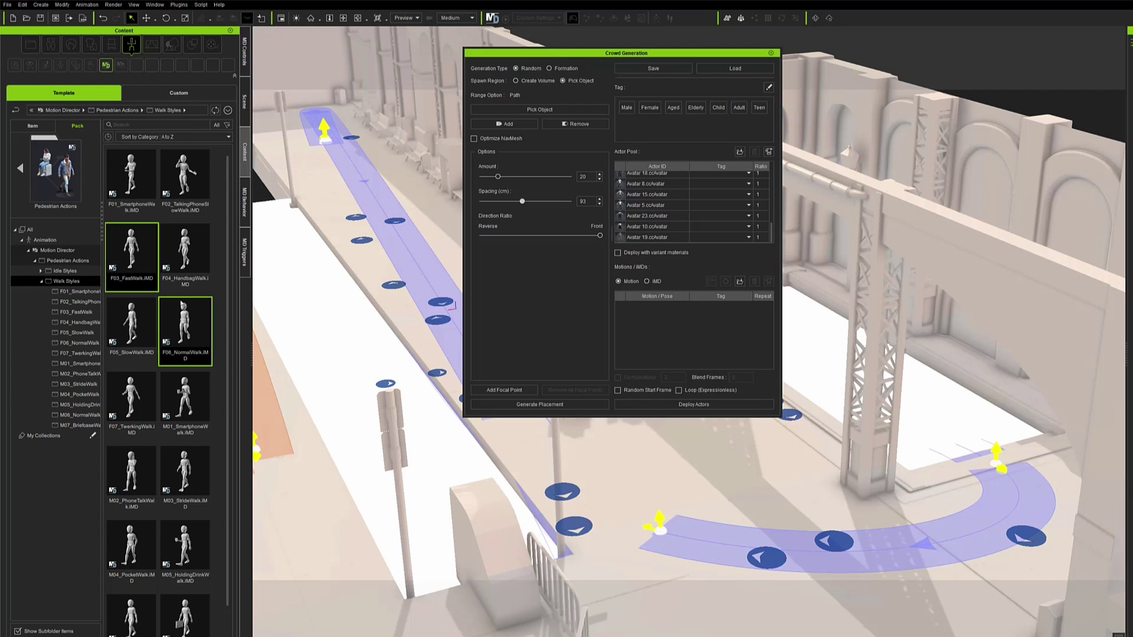
scroll(143, 506, "down", 1)
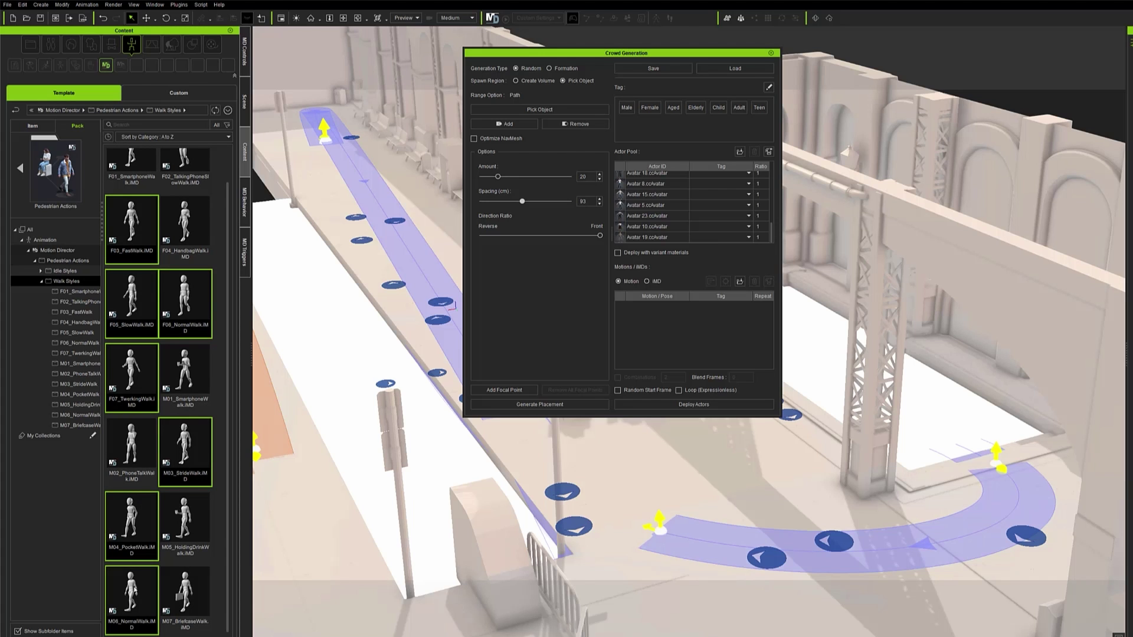
left_click_drag(135, 589, 699, 341)
left_click_drag(178, 479, 681, 334)
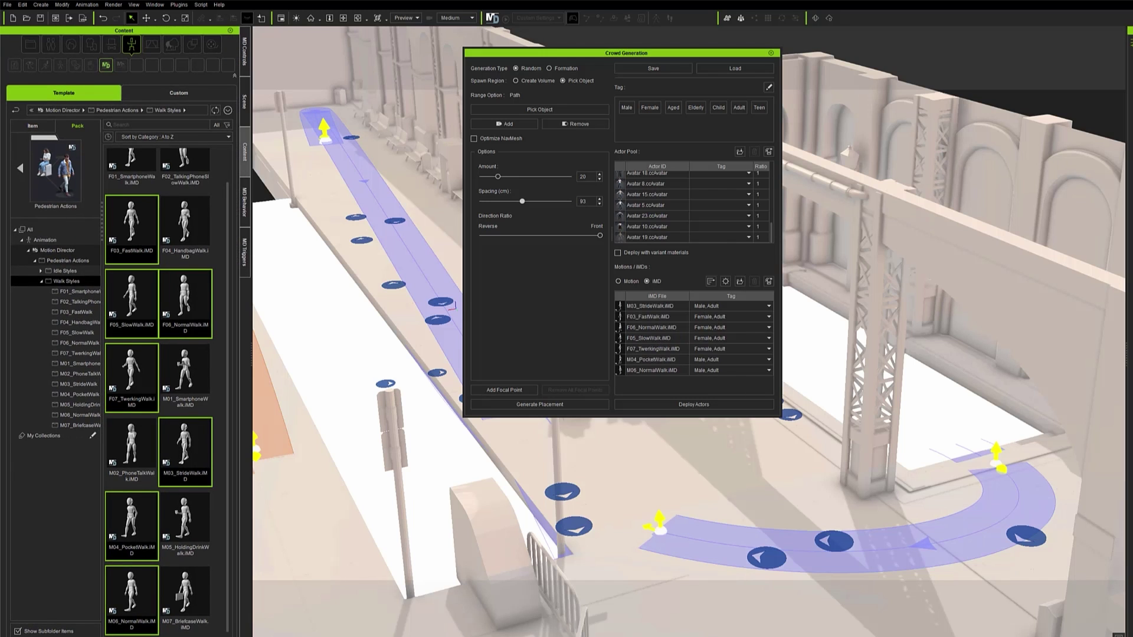
left_click(726, 282)
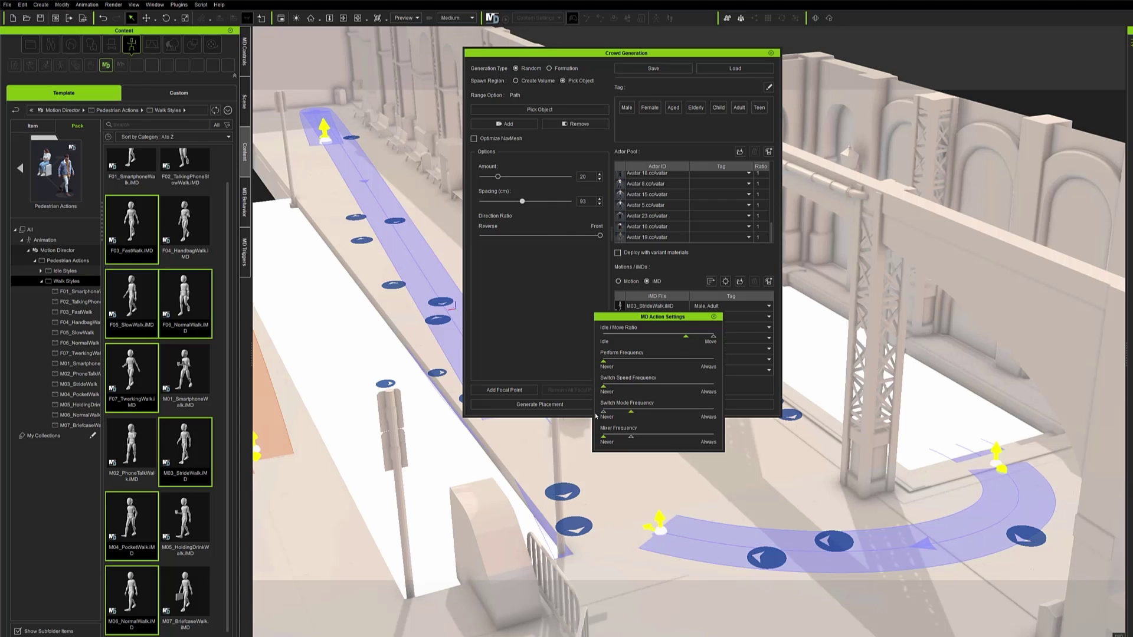
left_click(714, 318)
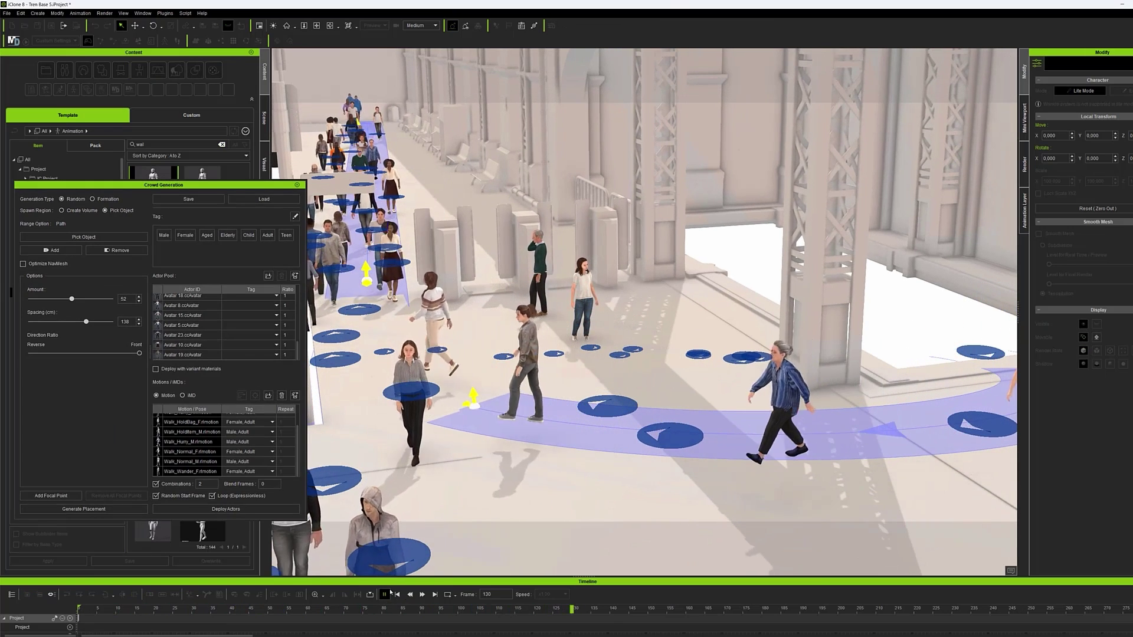
left_click_drag(250, 186, 248, 174)
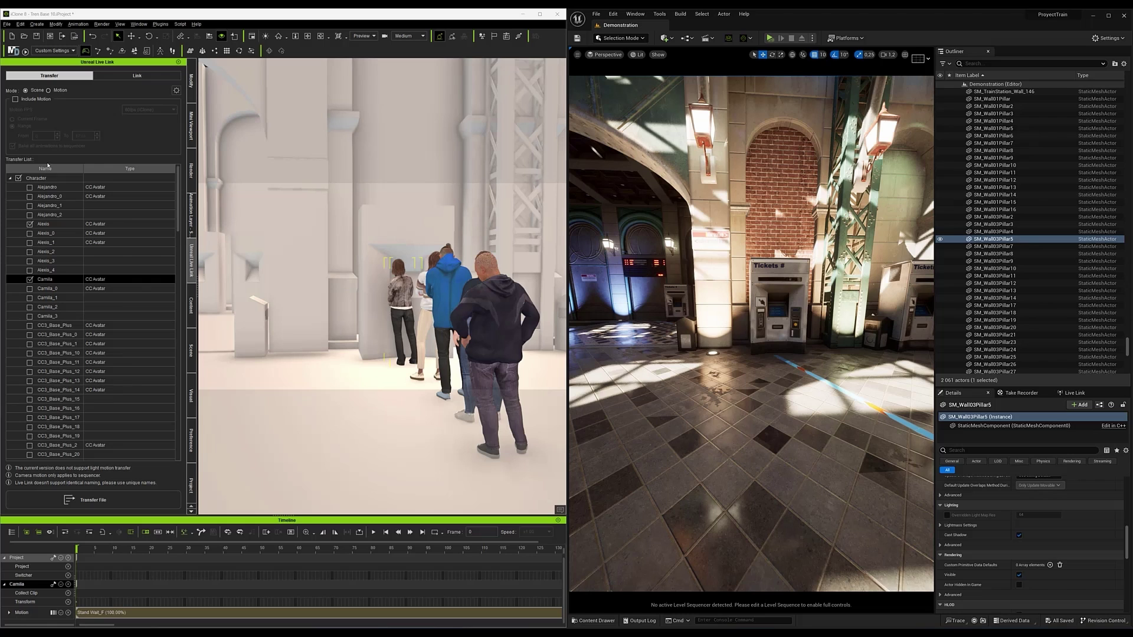
Step: Review the Unreal Live Link transfer list and include motion for the checked characters, with all animations baked to sequencer
left_click_drag(178, 210, 168, 459)
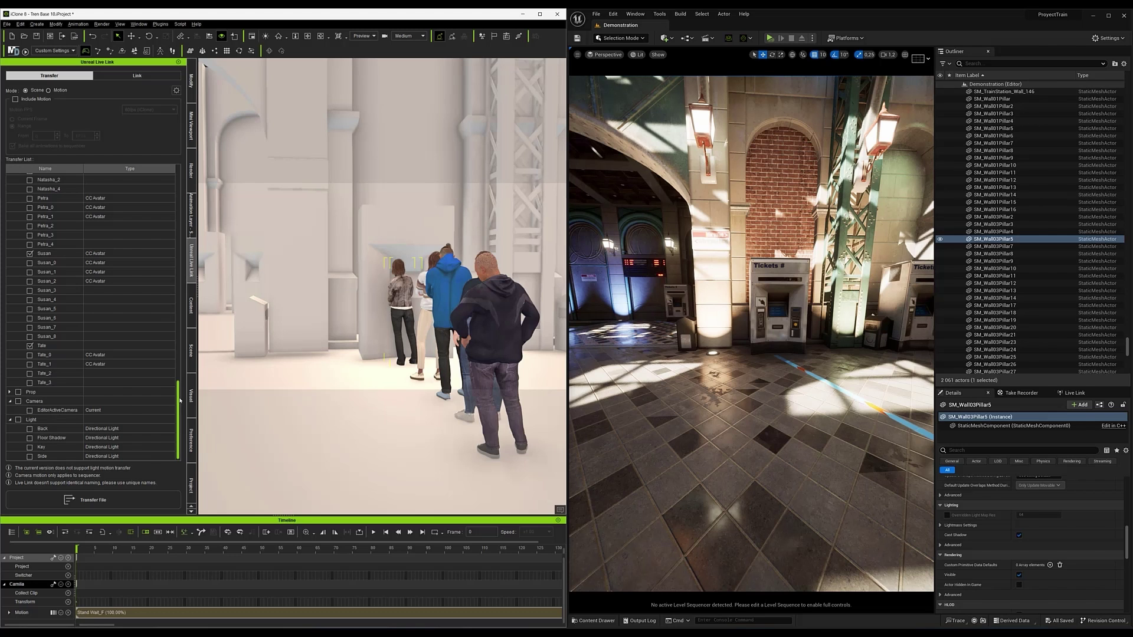
left_click_drag(180, 400, 171, 170)
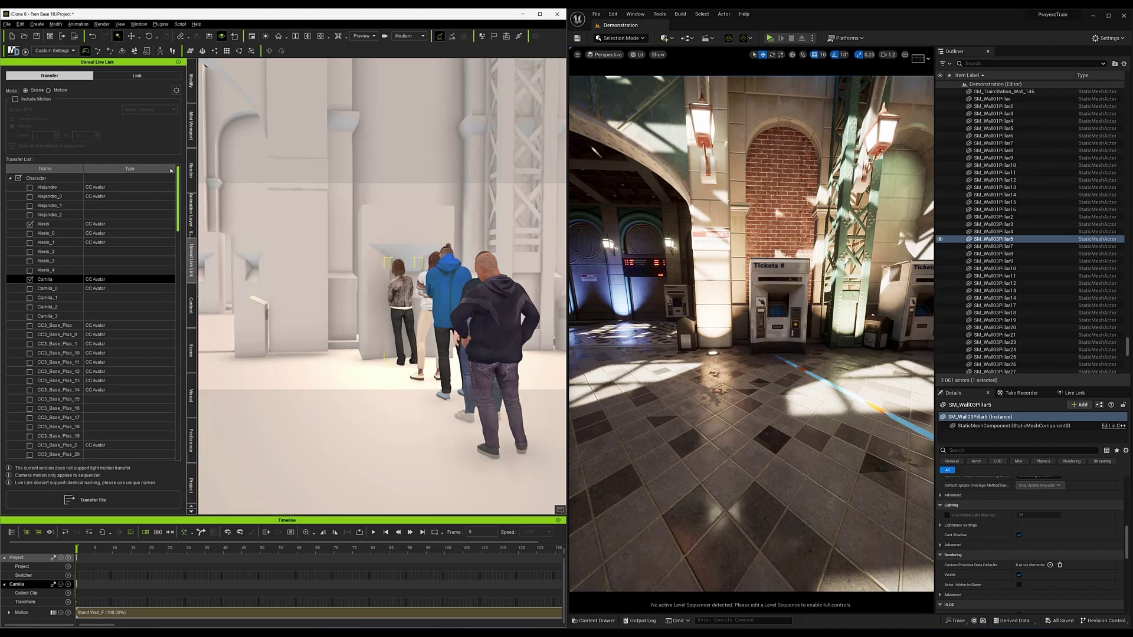
left_click(37, 100)
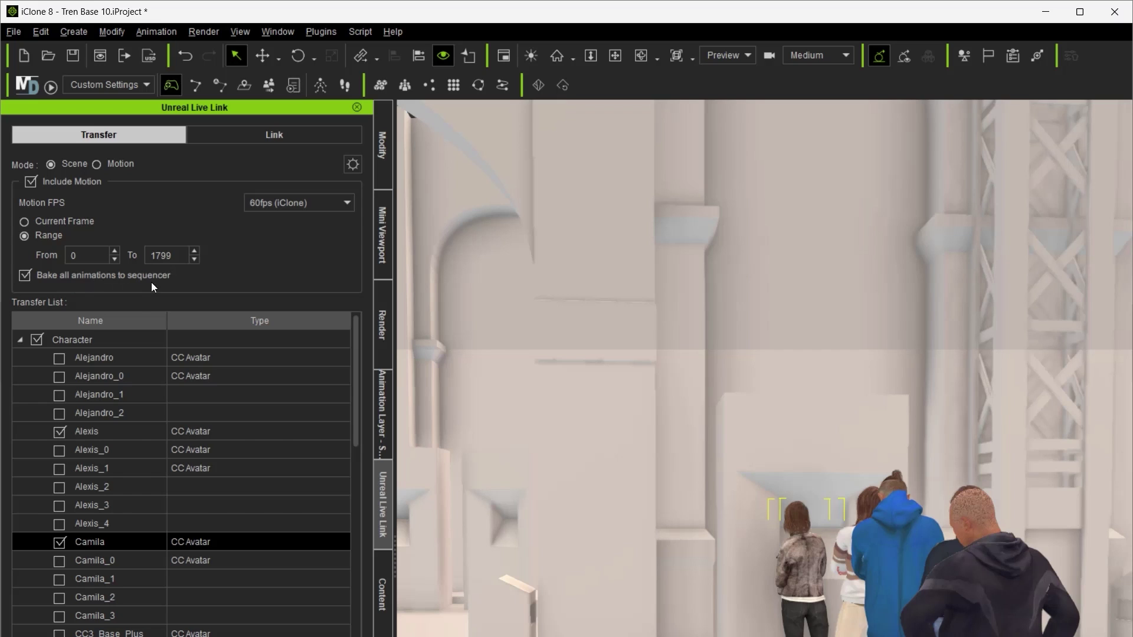
left_click(168, 274)
Step: Exclude morph targets in the Transfer File Settings
left_click(353, 164)
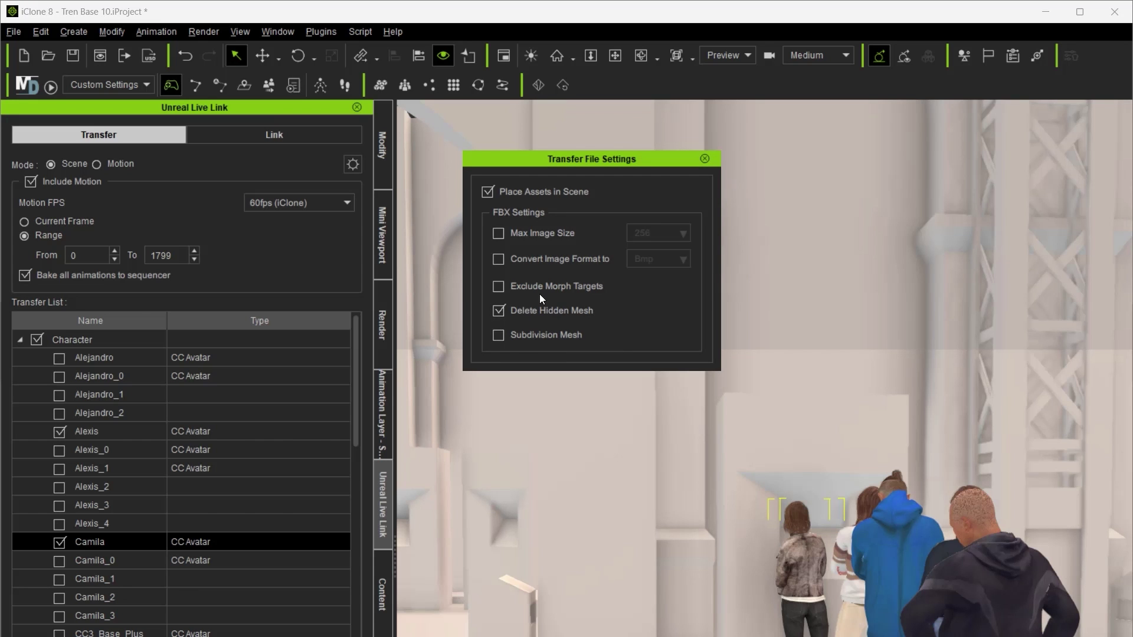
left_click(591, 286)
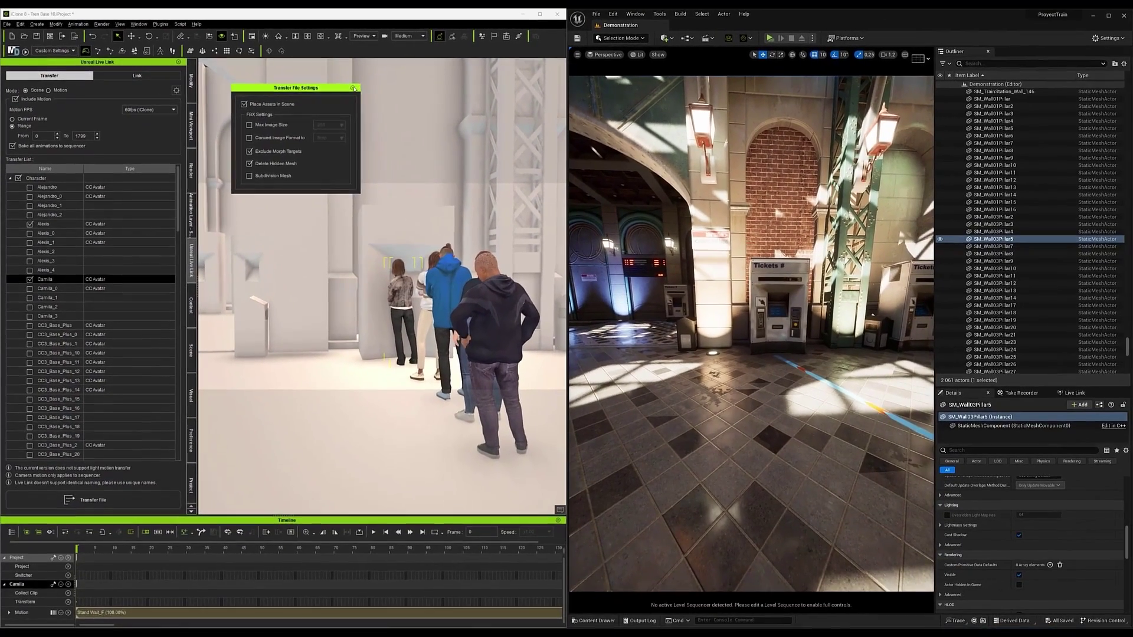
left_click(361, 89)
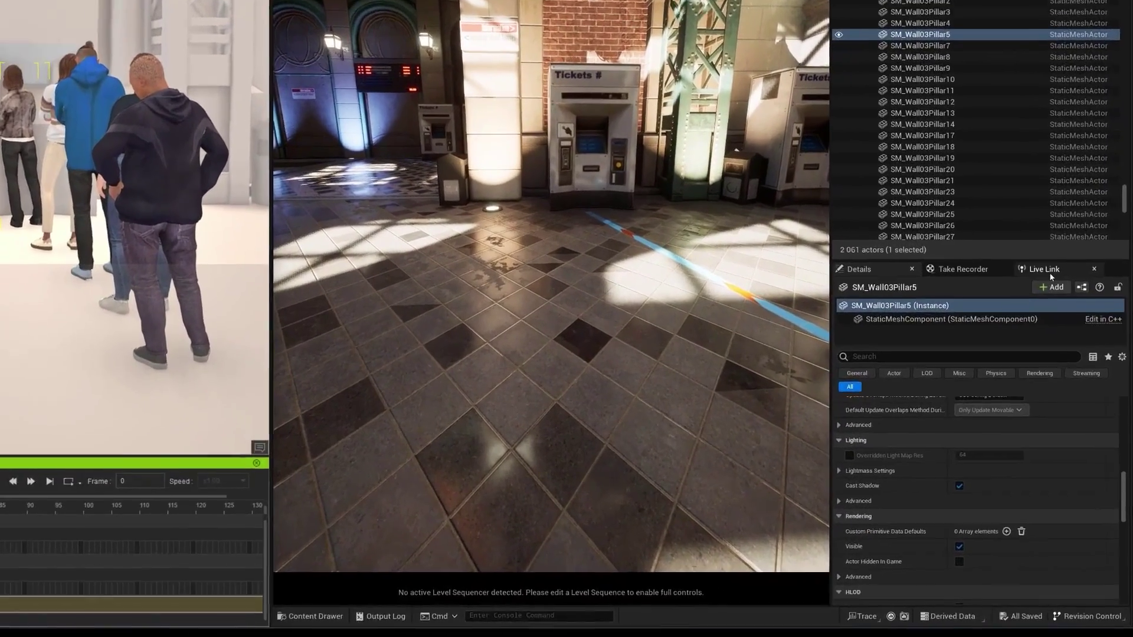
Step: Add an iClone LiveLink source on port 54321 in Unreal Engine and transfer the checked characters from iClone
left_click(1076, 394)
left_click(839, 253)
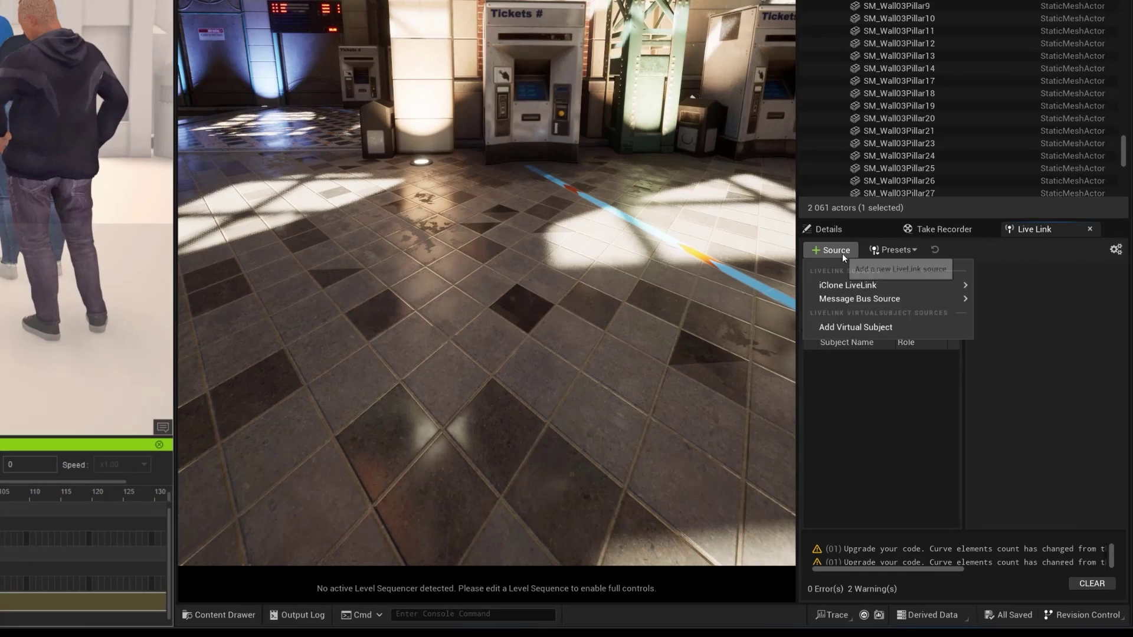
mouse_move(859, 289)
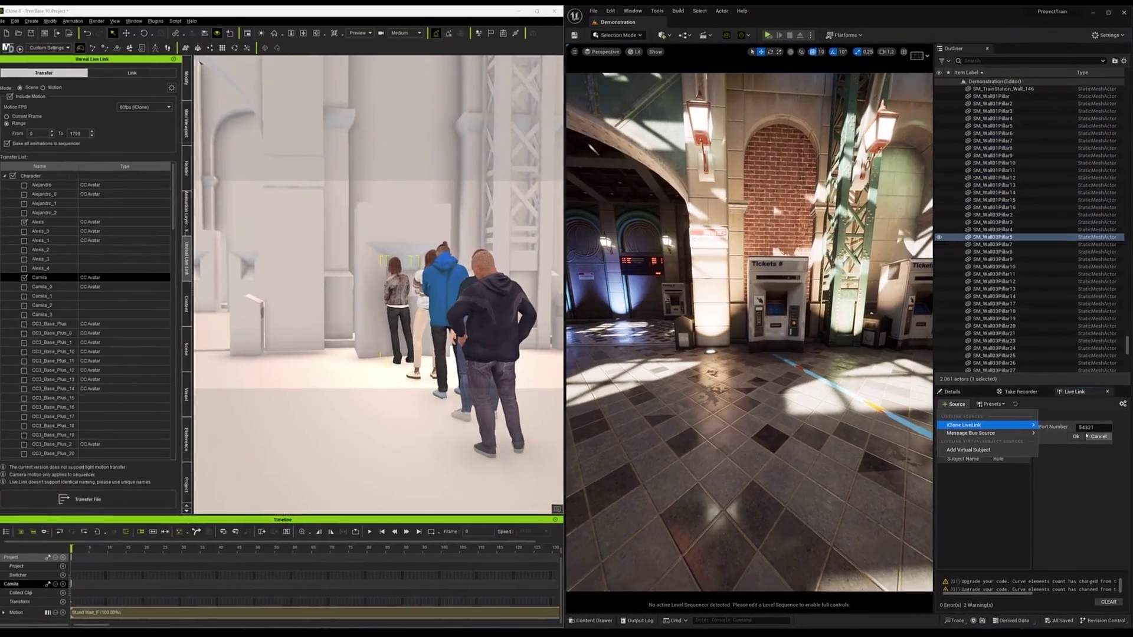
left_click(1036, 305)
left_click(97, 500)
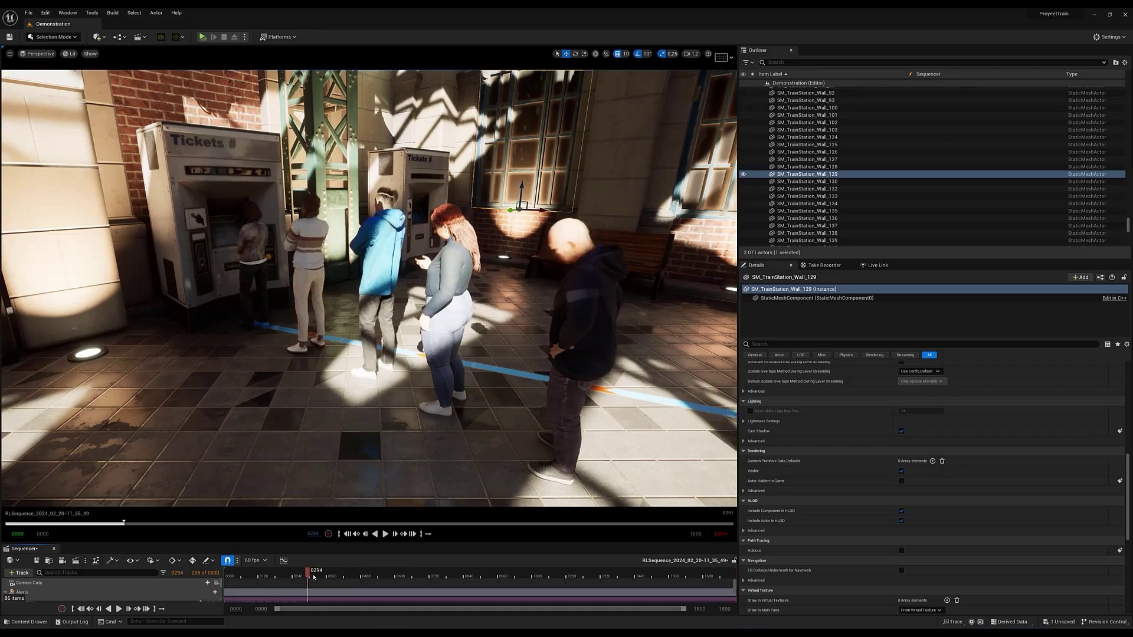
Step: Scrub the ticket-machine queue's animation in Unreal Engine and stop the playback of the men in denim jackets in iClone
left_click_drag(314, 576, 530, 578)
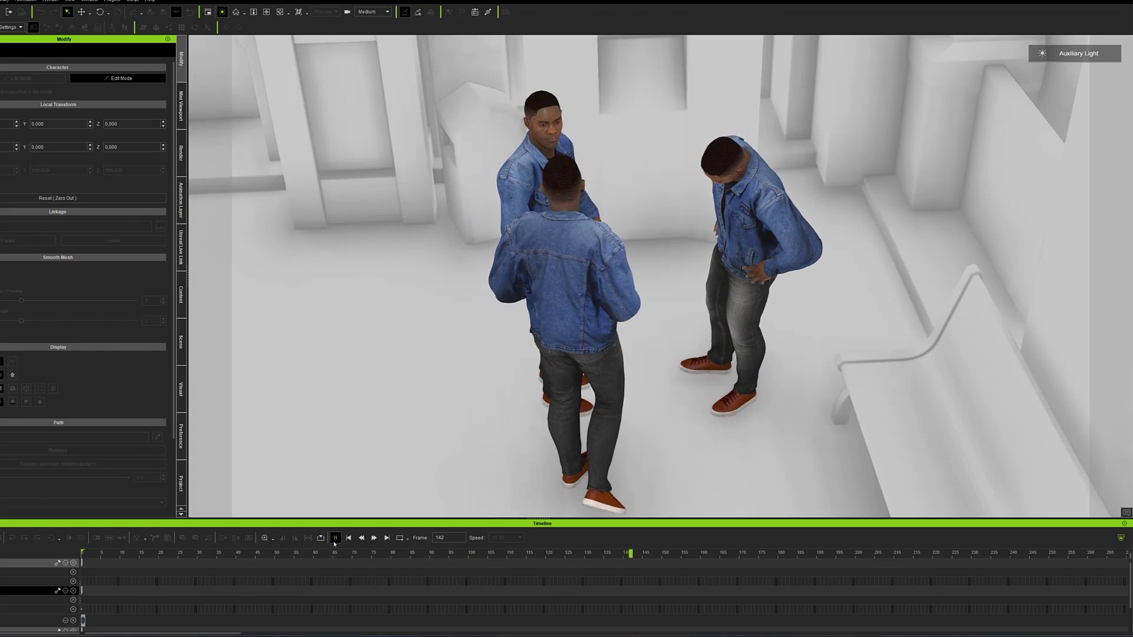
left_click(335, 537)
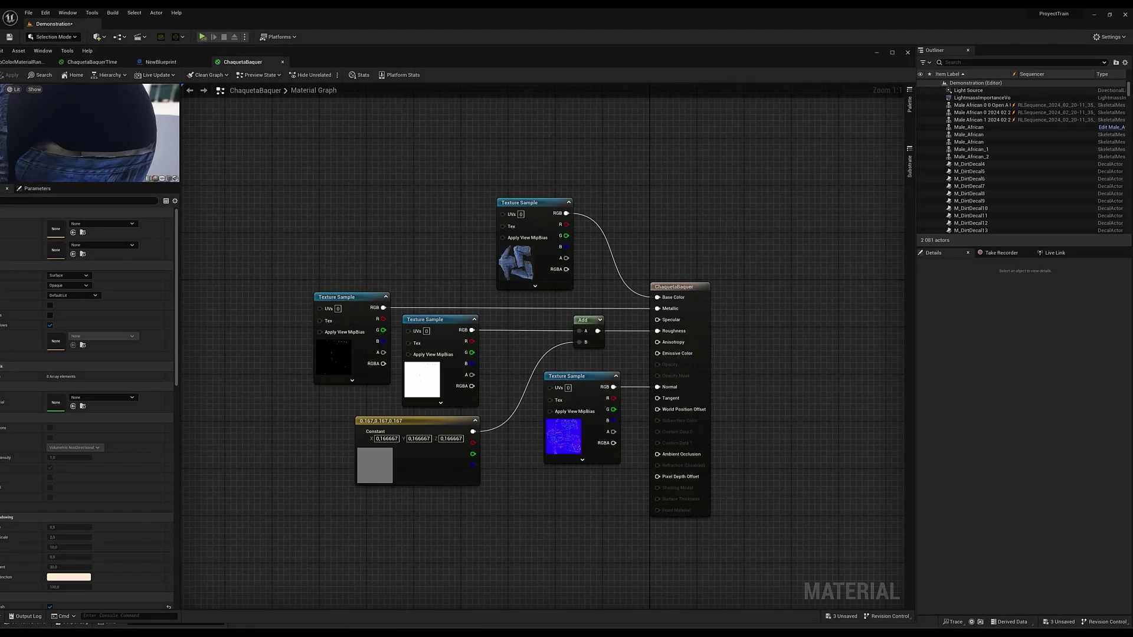
Step: Move the denim Texture Sample away in Unreal's ChaquetaBaquer material graph and break its link to Base Color
right_click_drag(658, 175, 731, 317)
left_click_drag(601, 348, 382, 216)
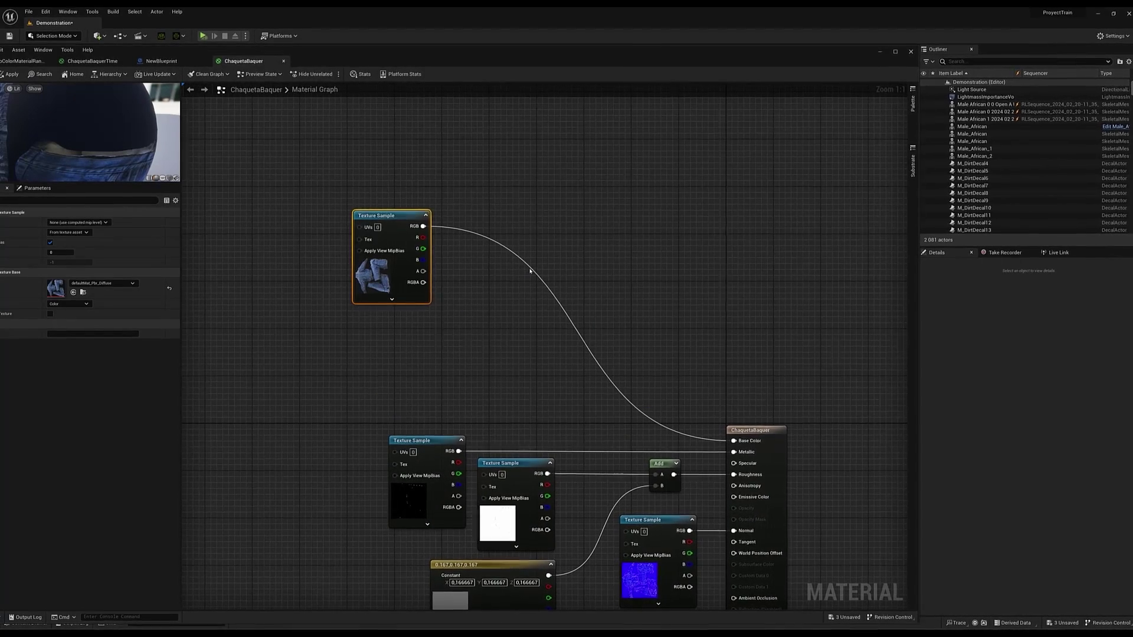
double_click(536, 264)
key("Delete")
Step: Add a Switch node beside the denim texture and extend it to four inputs
right_click(552, 238)
type("swit")
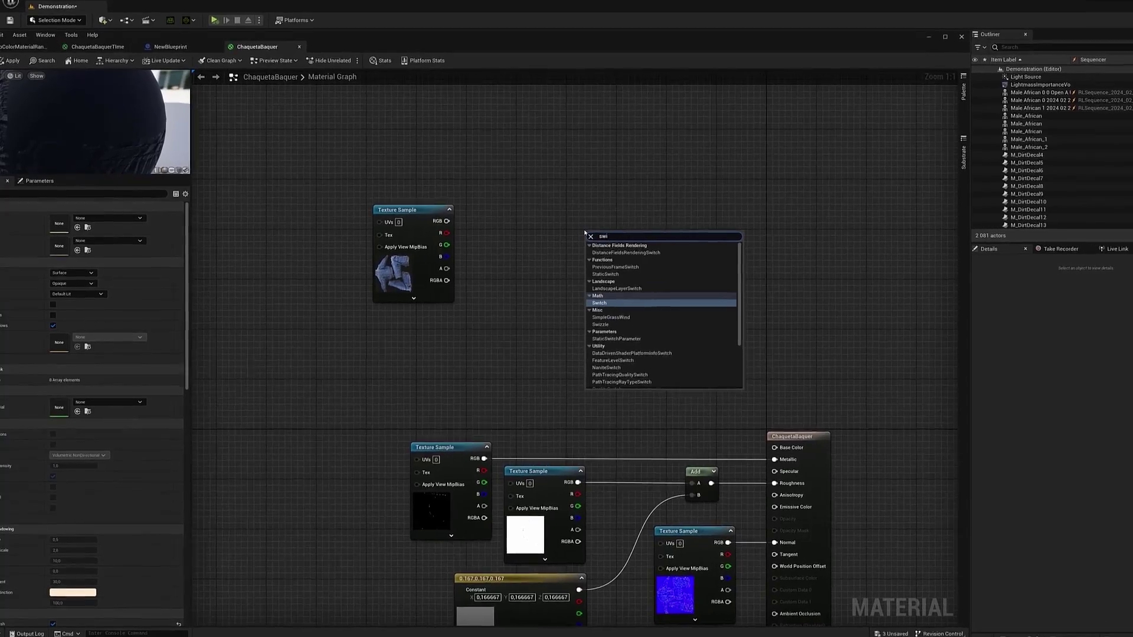
key("Return")
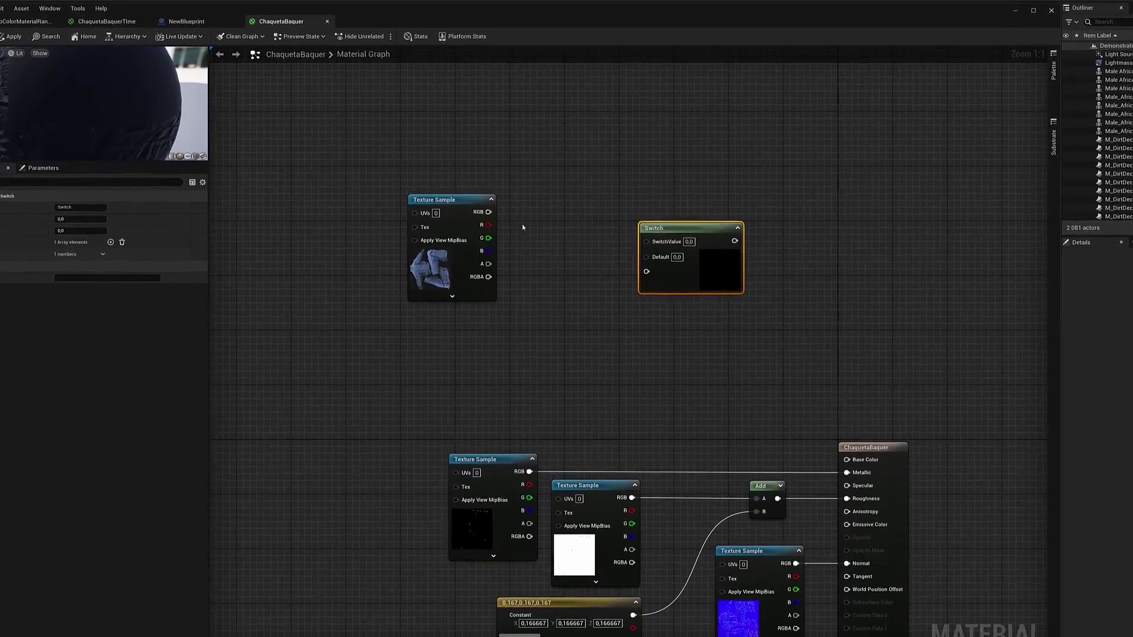
left_click(114, 239)
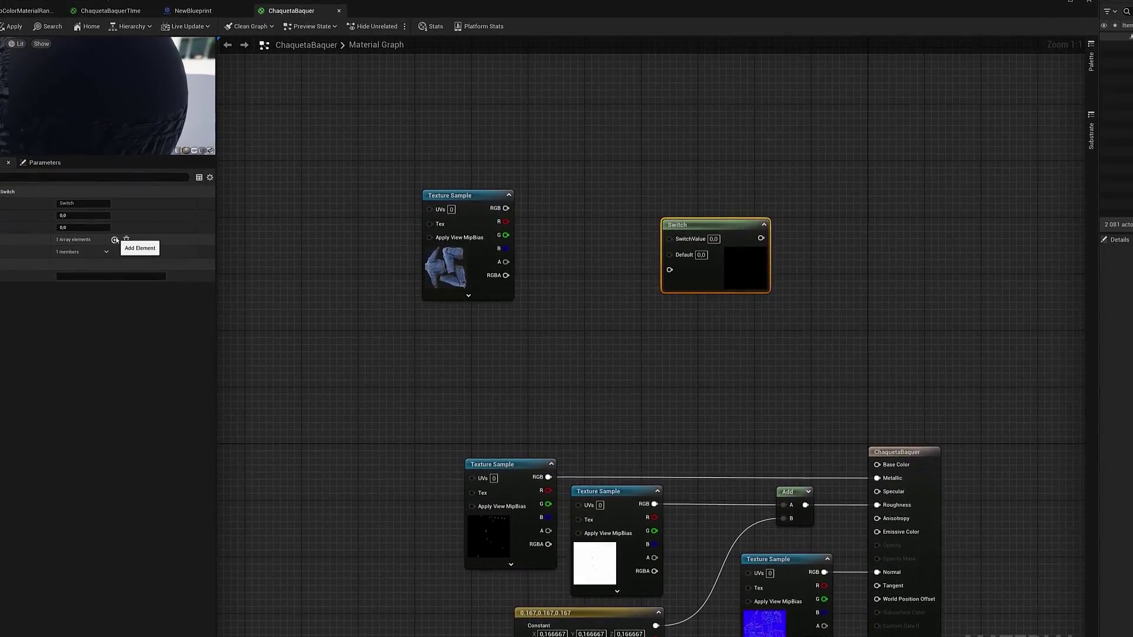
left_click(114, 240)
left_click(113, 240)
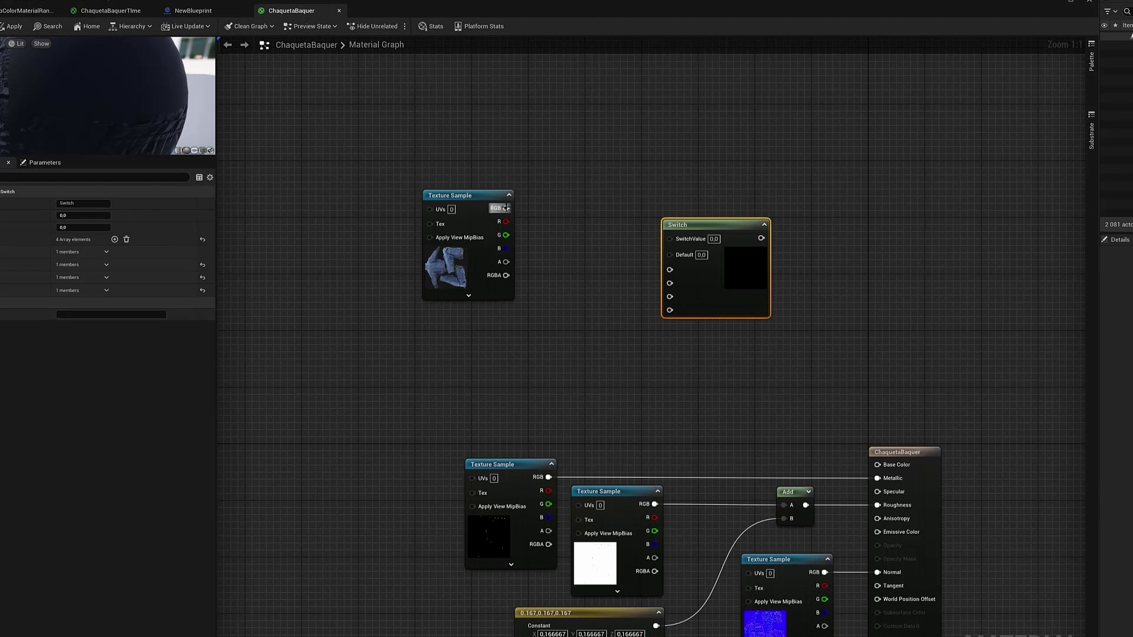
Step: Connect the denim texture's RGB to the Switch's Default and first inputs, and shift the texture node clear of the Switch
left_click_drag(669, 255, 669, 254)
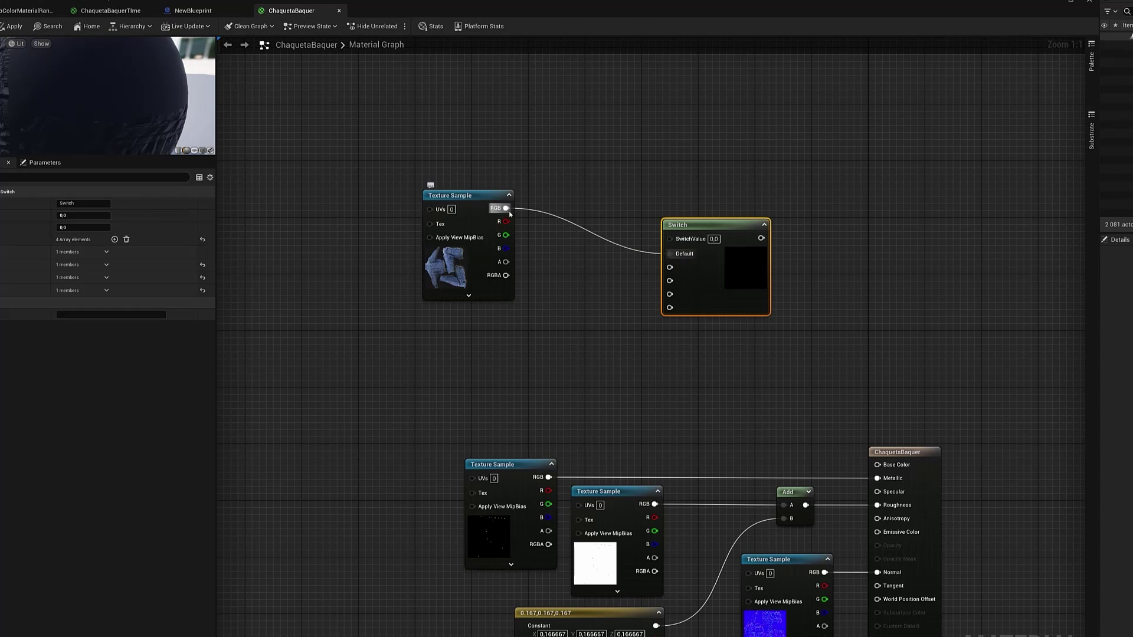
left_click_drag(506, 208, 673, 272)
left_click_drag(480, 204, 410, 168)
Step: Add the greyscale jacket diffuse texture to the graph directly below the denim Texture Sample
left_click(448, 352)
key("ctrl+space")
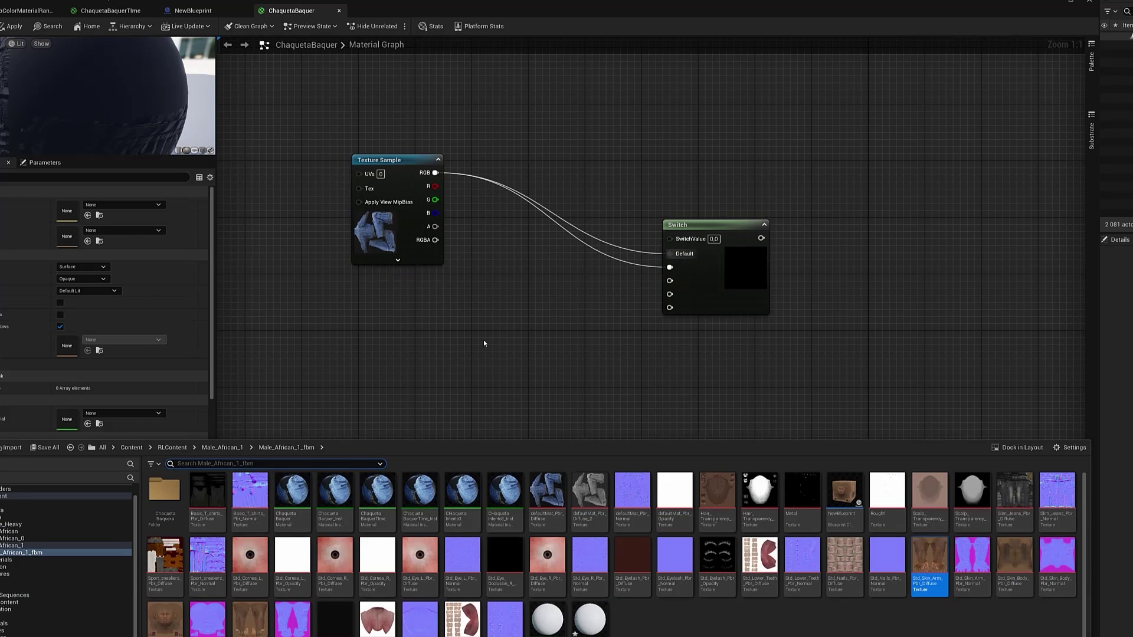
left_click_drag(485, 359, 369, 277)
left_click(472, 260)
Step: Multiply the denim texture by itself into the Switch's second input; feed the greyscale texture into the third and, through another Multiply, the fourth
left_click_drag(435, 172, 486, 283)
type("mul")
key("Return")
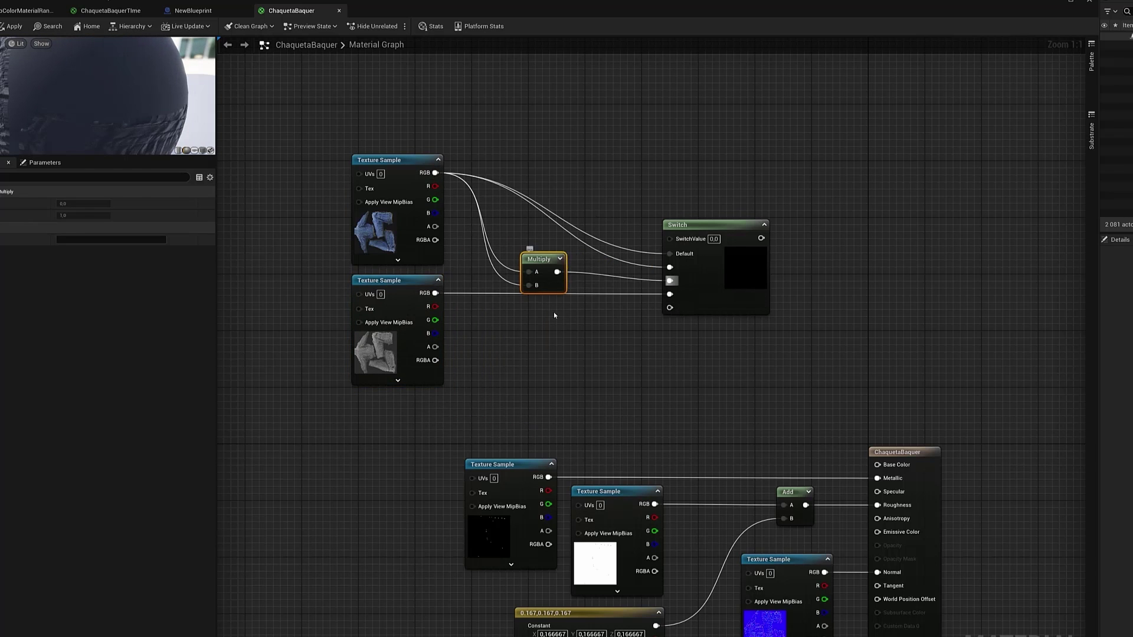
left_click_drag(543, 314, 543, 328)
left_click_drag(567, 342, 670, 307)
Step: Create a dark orange three-value constant (0.259376, 0.036513, 0.0) and connect it to B of the greyscale texture's Multiply node
left_click(354, 396)
double_click(385, 397)
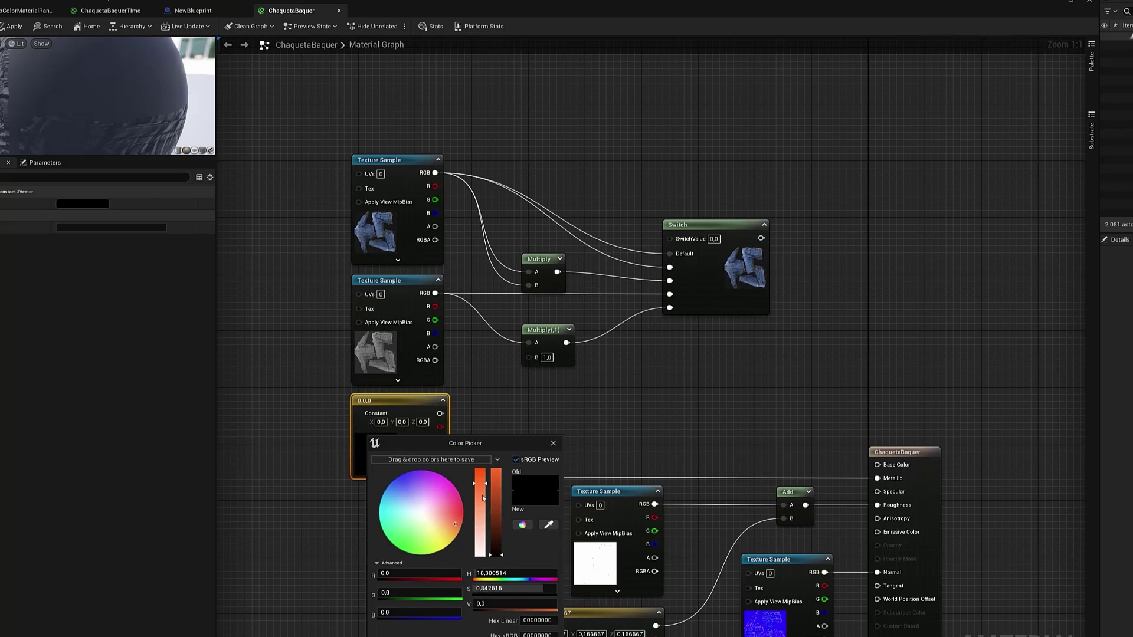
left_click(482, 481)
left_click_drag(483, 481, 483, 475)
left_click_drag(413, 400, 357, 400)
left_click_drag(436, 414, 529, 358)
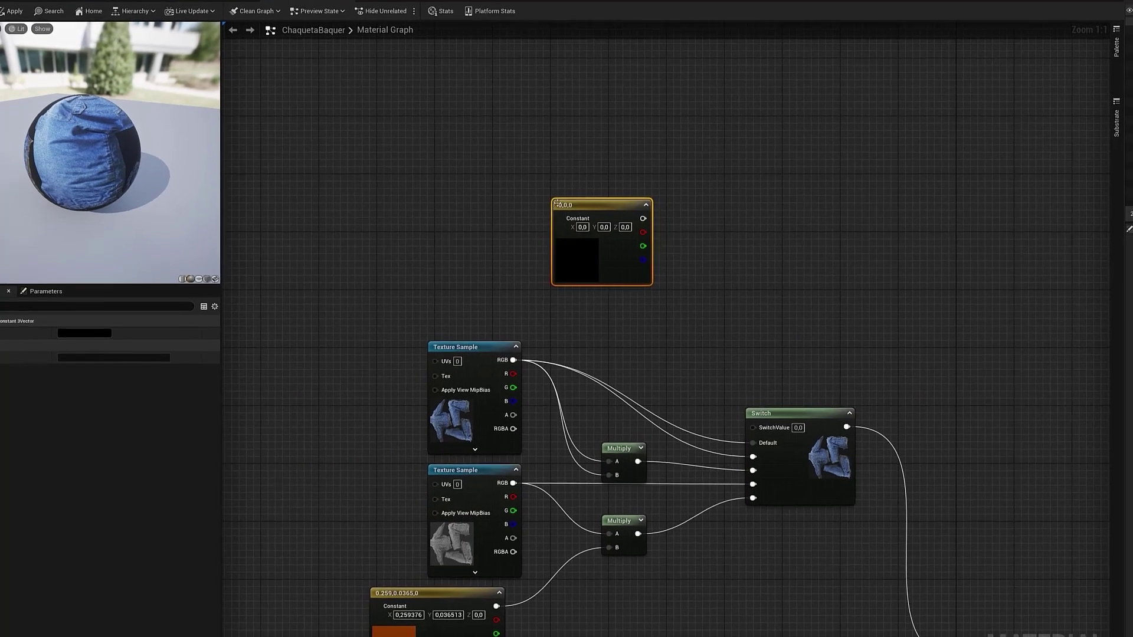
Step: Convert the black constant above the textures to a parameter named ParamTextureCloth
left_click_drag(565, 215, 452, 215)
left_click_drag(608, 59, 600, 48)
right_click(600, 47)
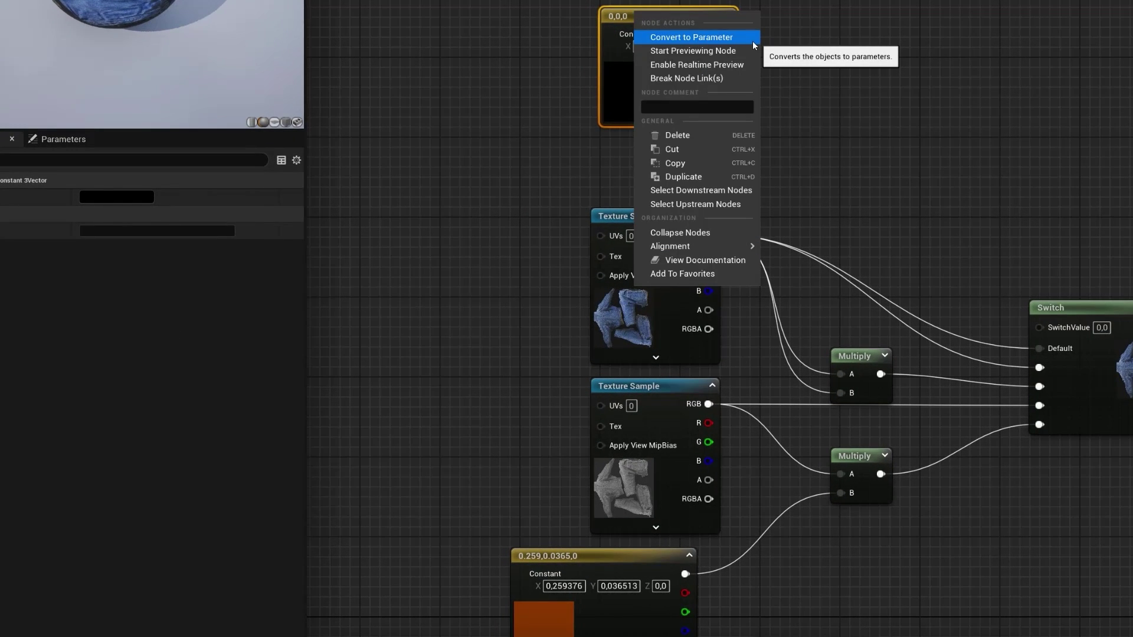
left_click(752, 41)
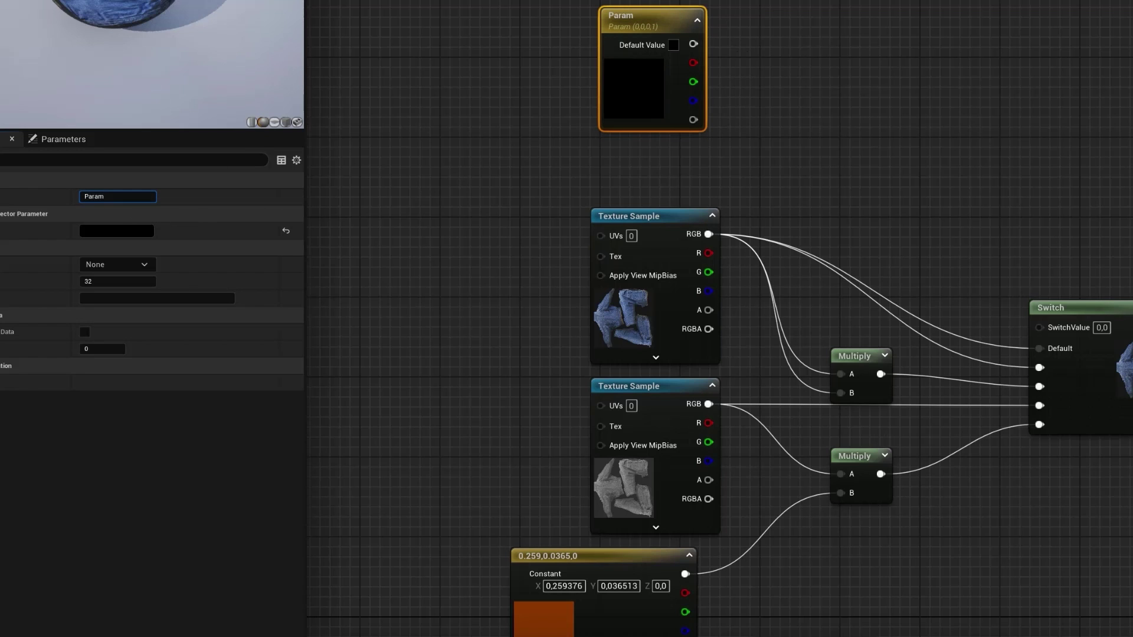
type("TextureClothe")
left_click(578, 136)
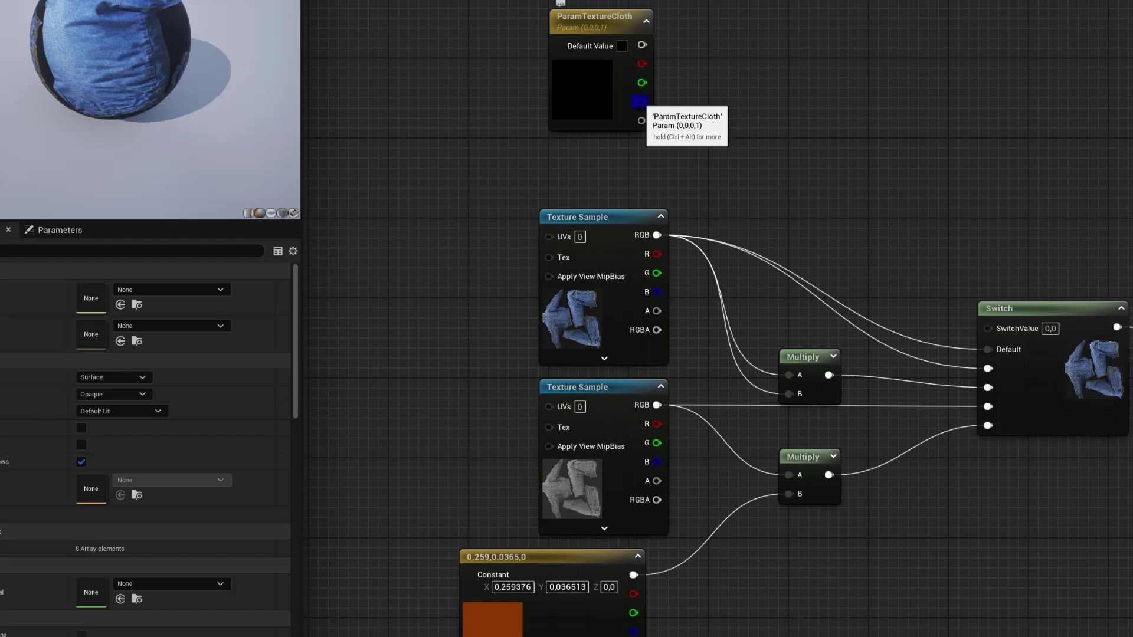
Step: Feed ParamTextureCloth's alpha output through a Frac node into a Multiply node with B set to 4
left_click_drag(641, 122, 813, 122)
type("frac")
left_click(780, 182)
type("mut")
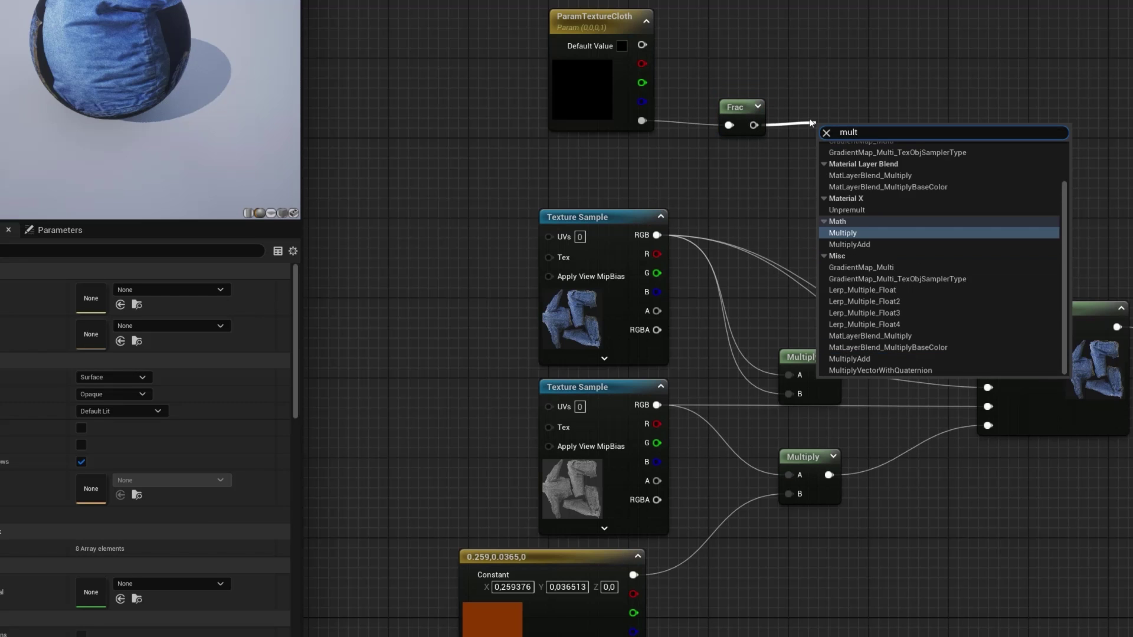
key("Return")
left_click_drag(621, 18, 621, 22)
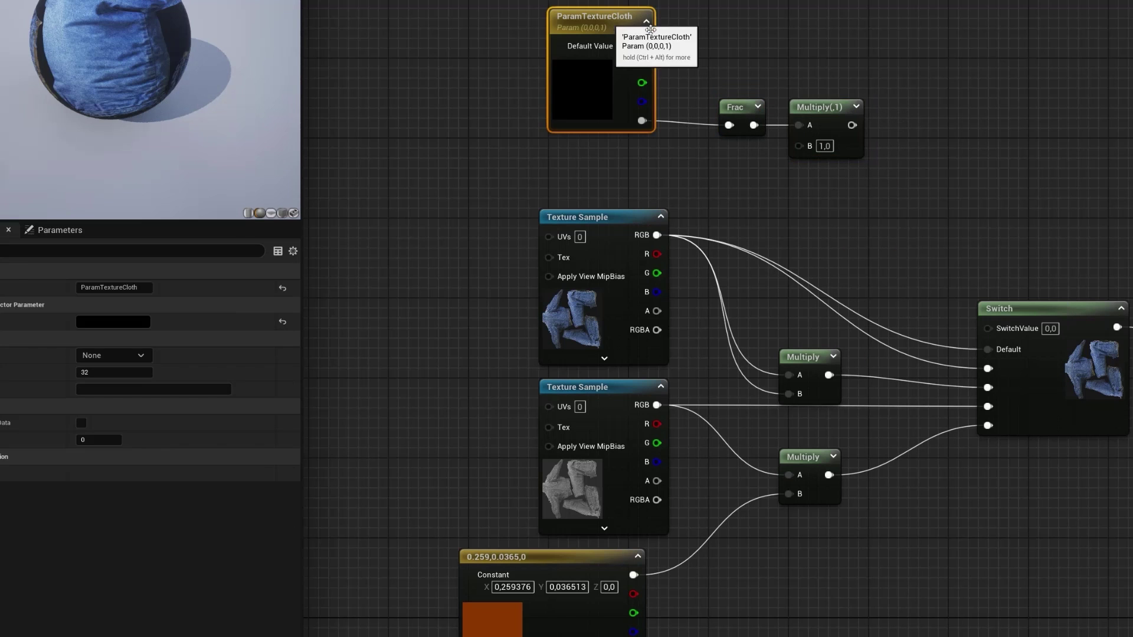
left_click(915, 91)
left_click(824, 146)
type("4")
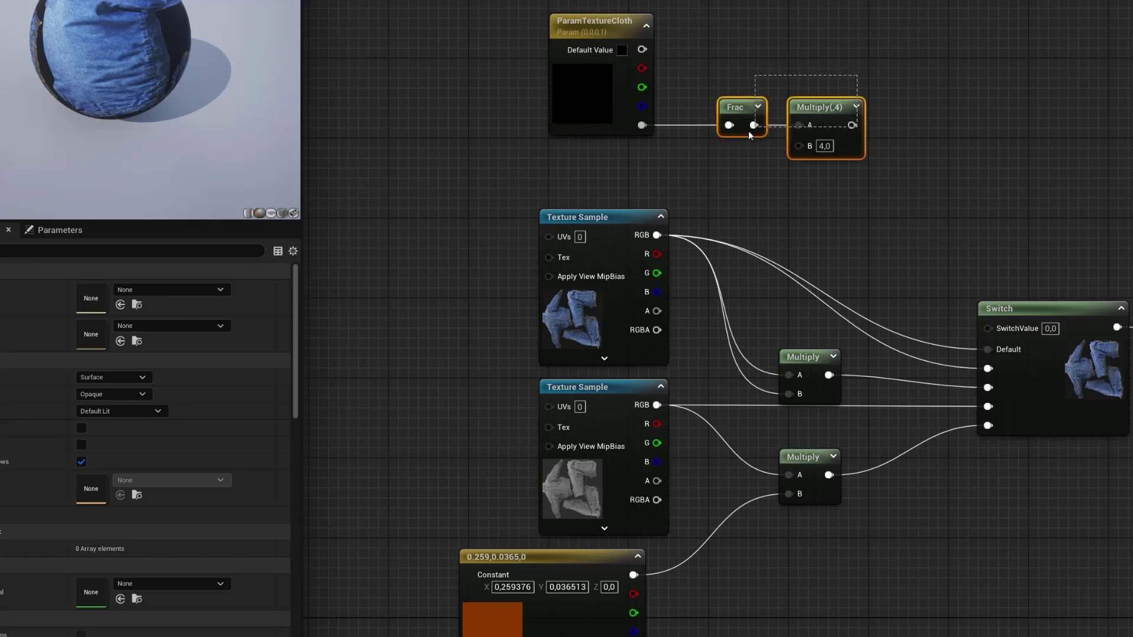
Step: Move the Frac and Multiply nodes closer to ParamTextureCloth and connect the Multiply output to the Switch's SwitchValue
left_click_drag(748, 131, 747, 129)
left_click_drag(740, 111, 710, 111)
left_click(875, 128)
left_click_drag(822, 126, 987, 329)
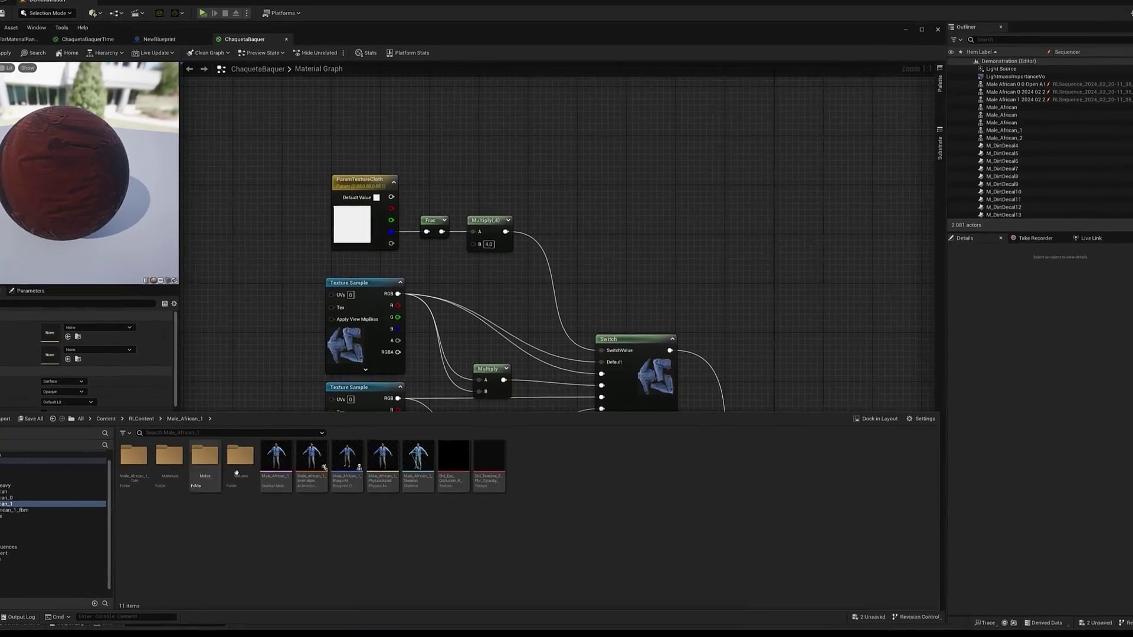
Step: Open the Construction Script of Male_African_1_Blueprint from the Male_African_1 folder
mouse_move(347, 489)
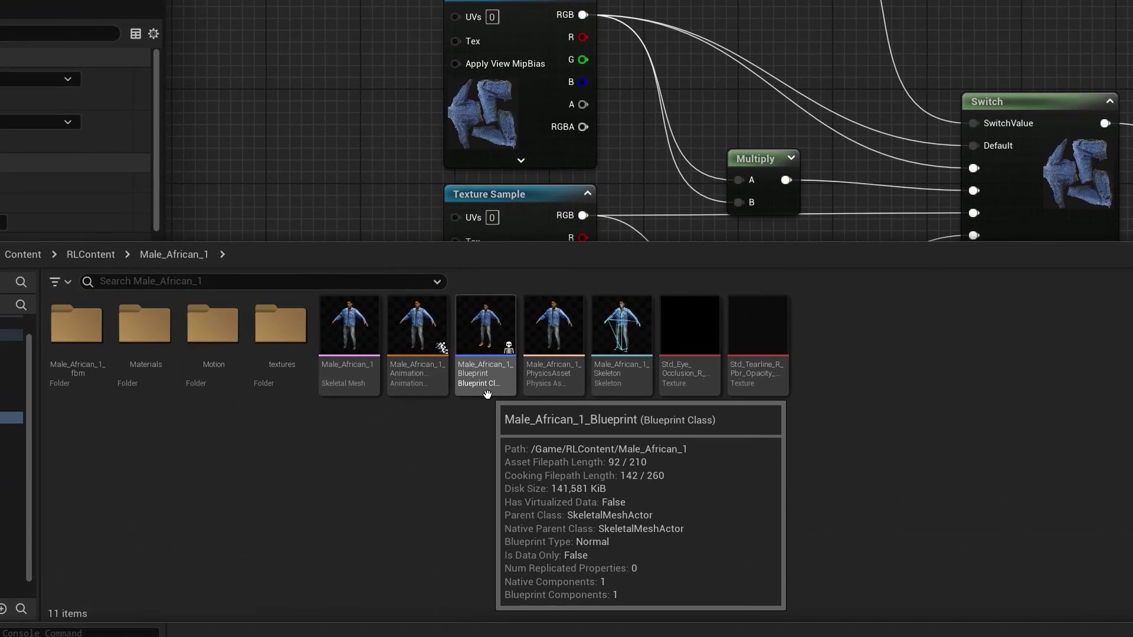
double_click(486, 394)
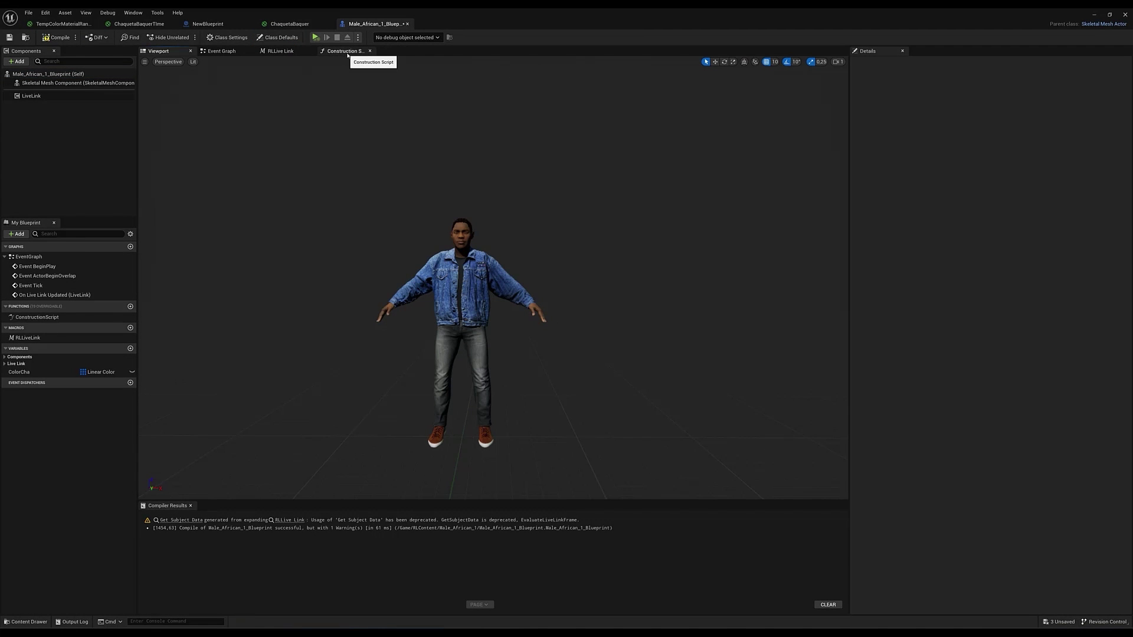
left_click(347, 53)
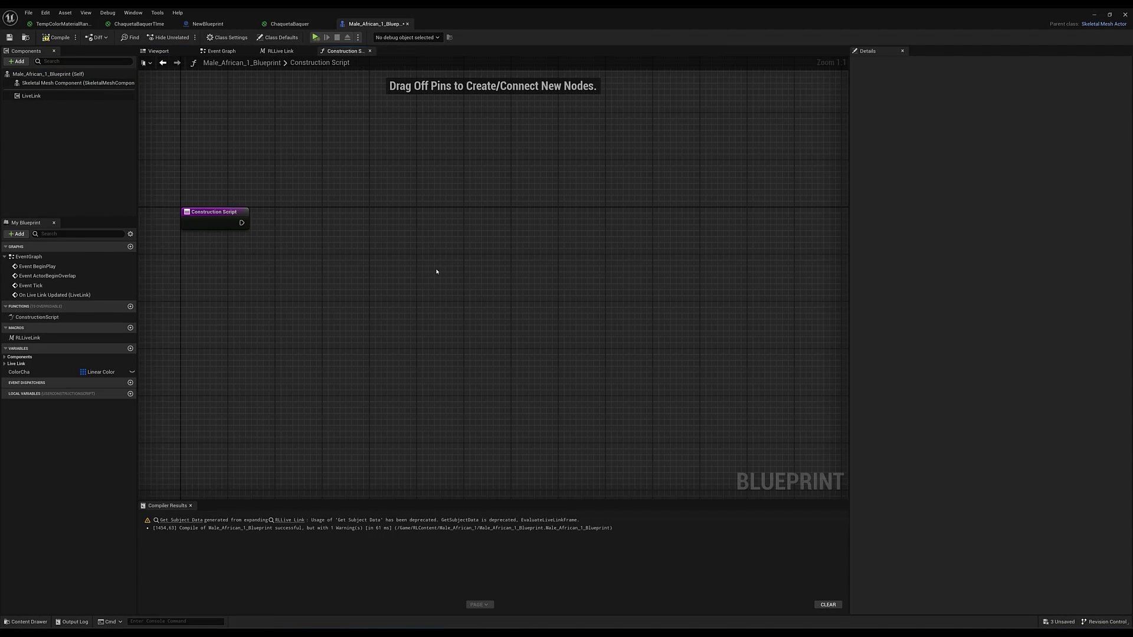
Step: Add a Create Dynamic Material Instance node for the Skeletal Mesh Component, driven by the Construction Script's execution output
left_click_drag(341, 270, 509, 278)
type("cre")
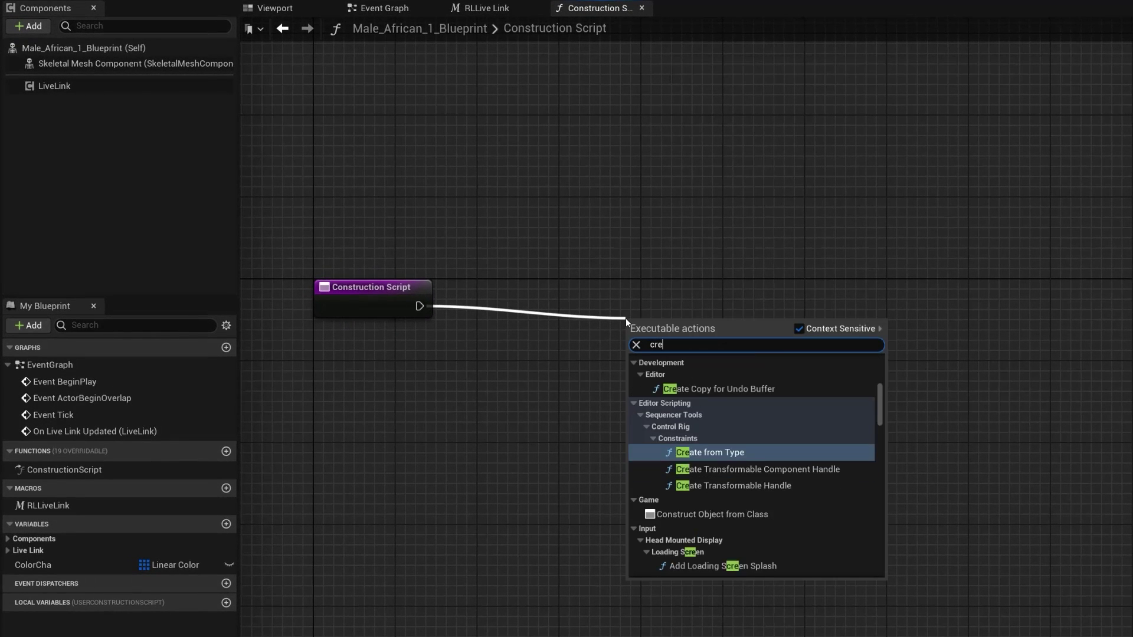
type("ate dynami")
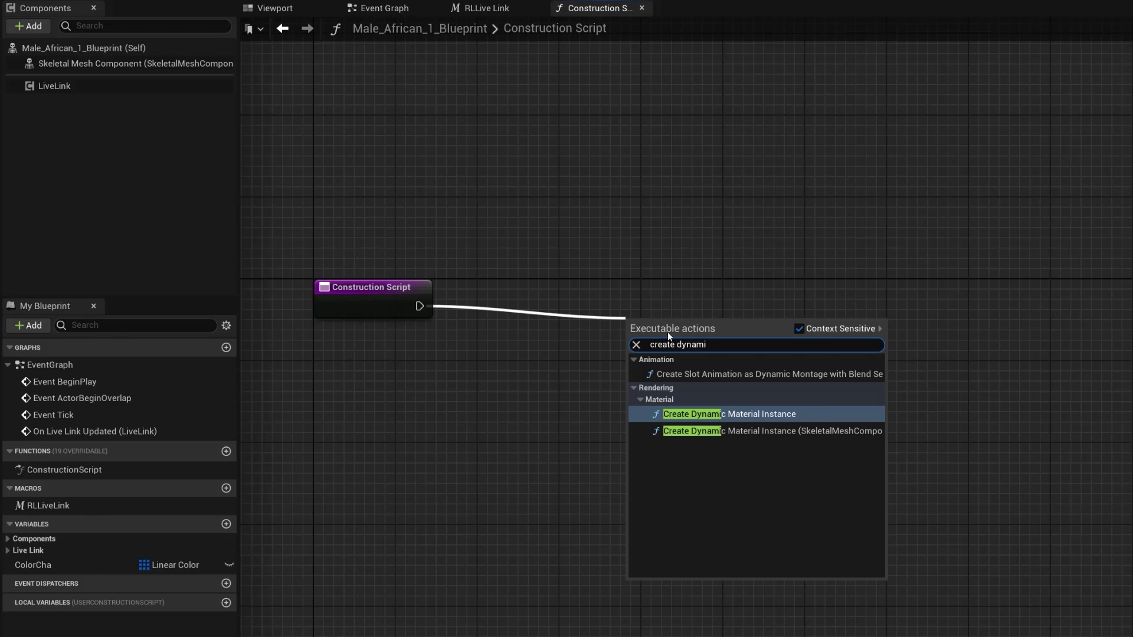
left_click(859, 435)
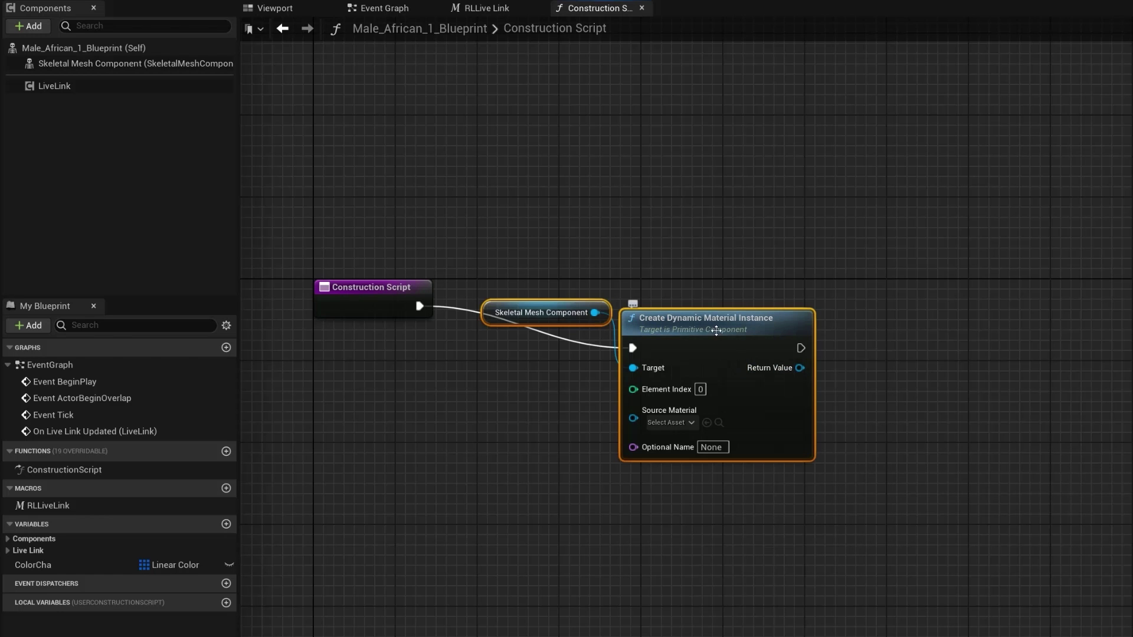
Step: Align the Create Dynamic Material Instance node with the Construction Script node and add a Set Vector Parameter Value node from its execution output
left_click_drag(706, 308, 702, 285)
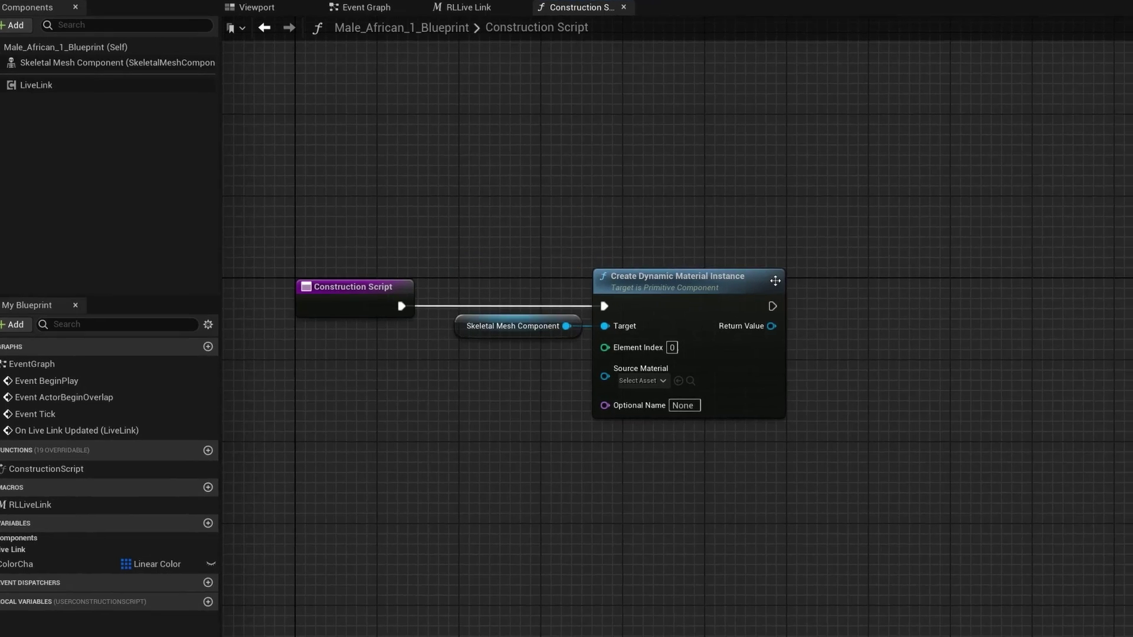
left_click_drag(706, 303, 943, 314)
type("set v")
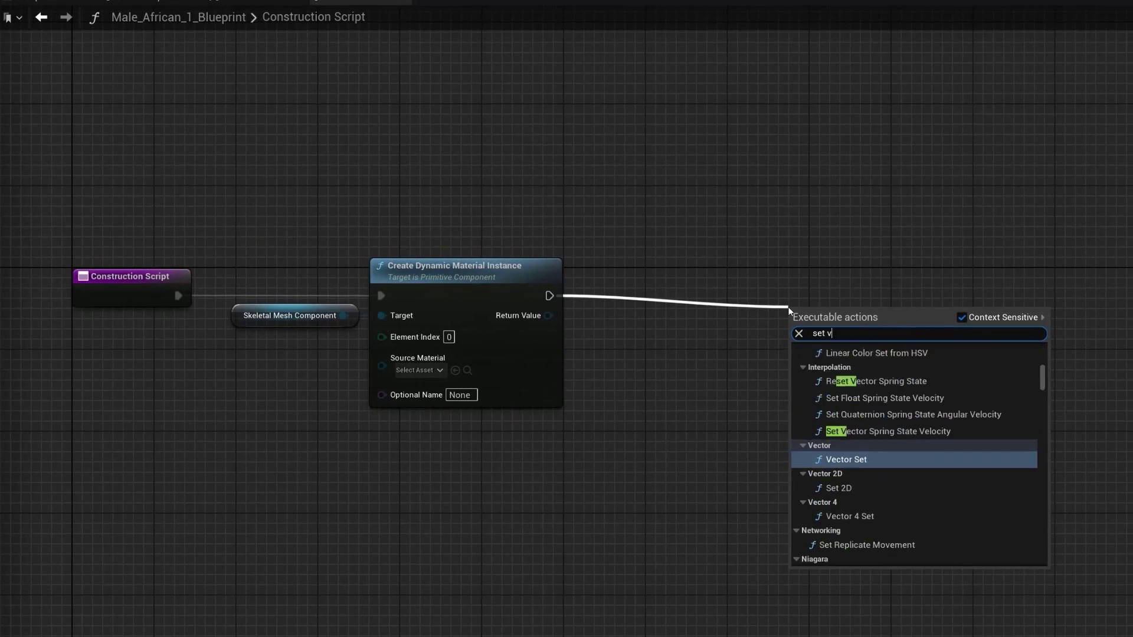
type("ector parame")
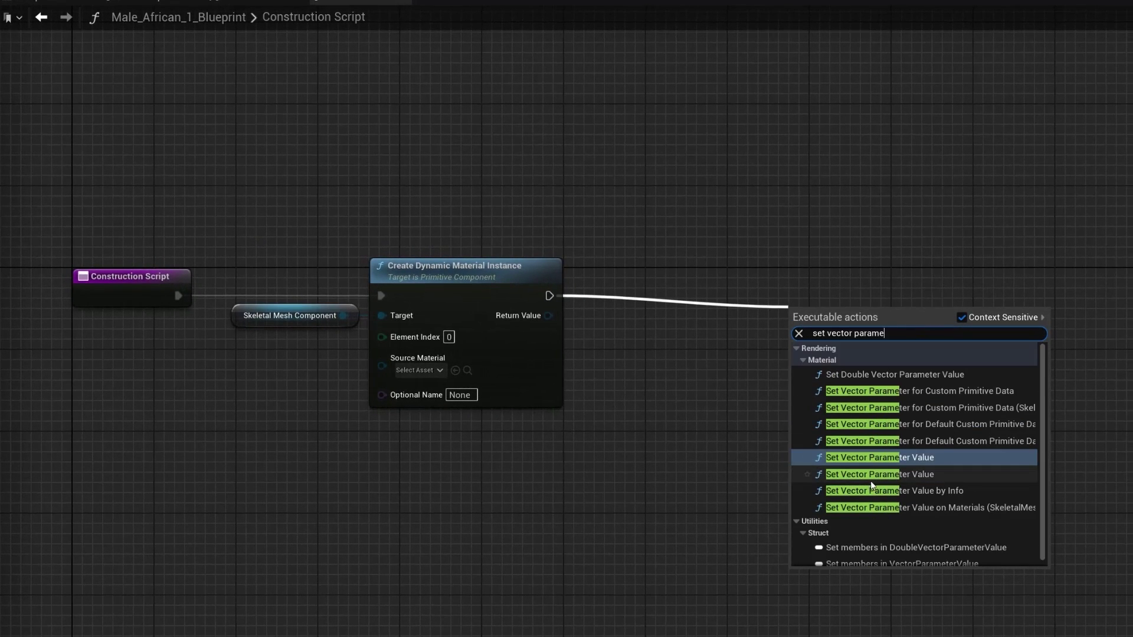
left_click(928, 479)
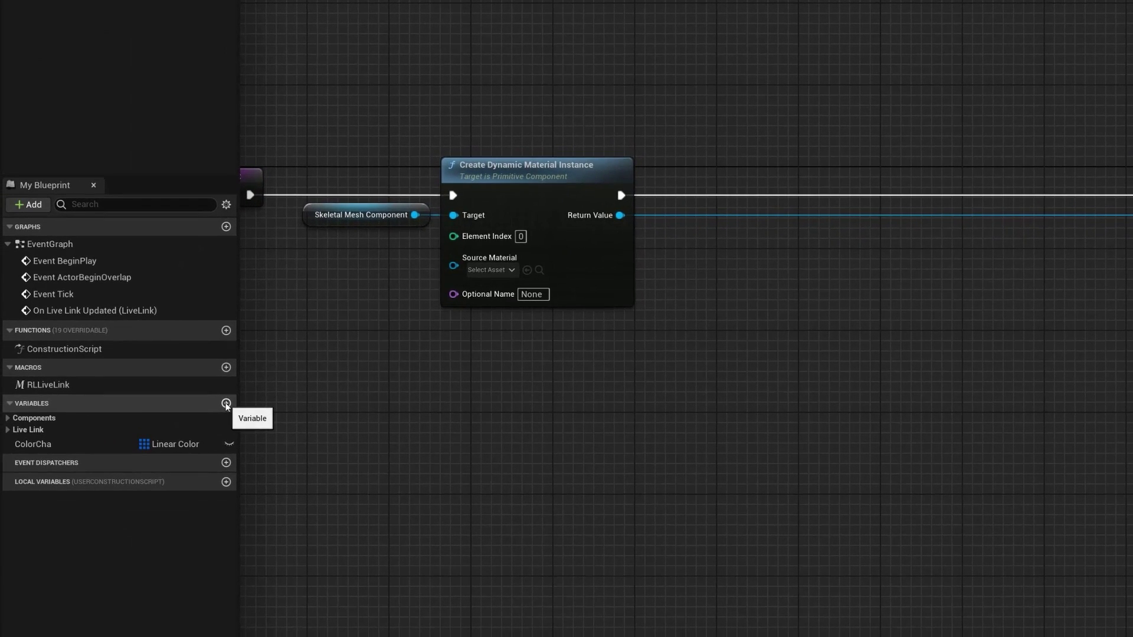
Step: Create a blueprint variable named Increment with the Integer type
left_click(226, 404)
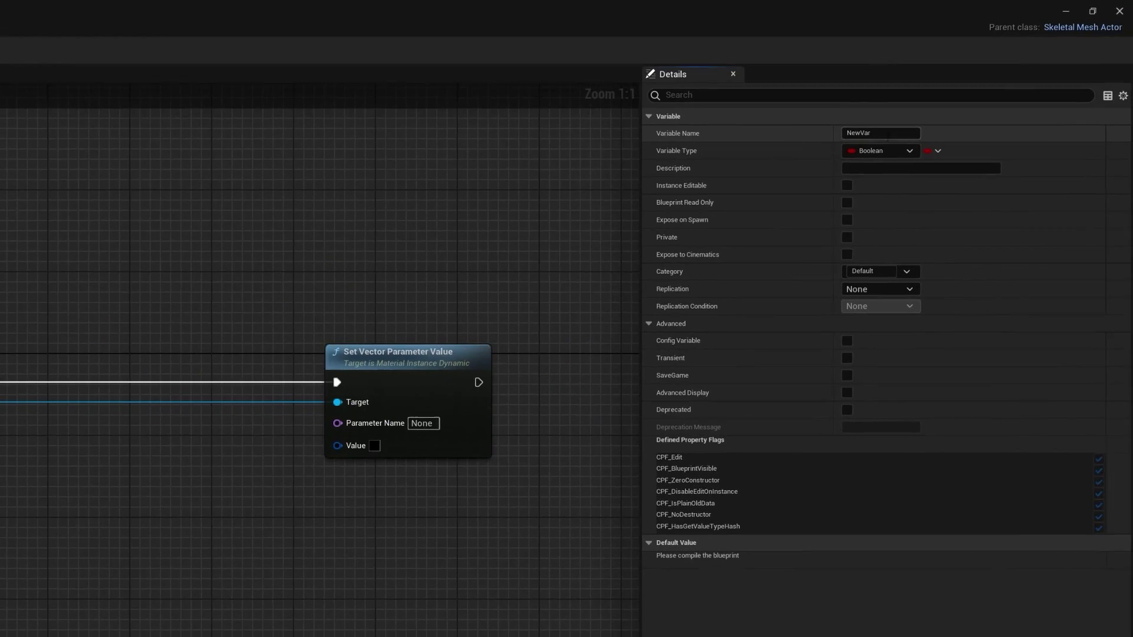
type("Increment")
key("Return")
left_click(909, 151)
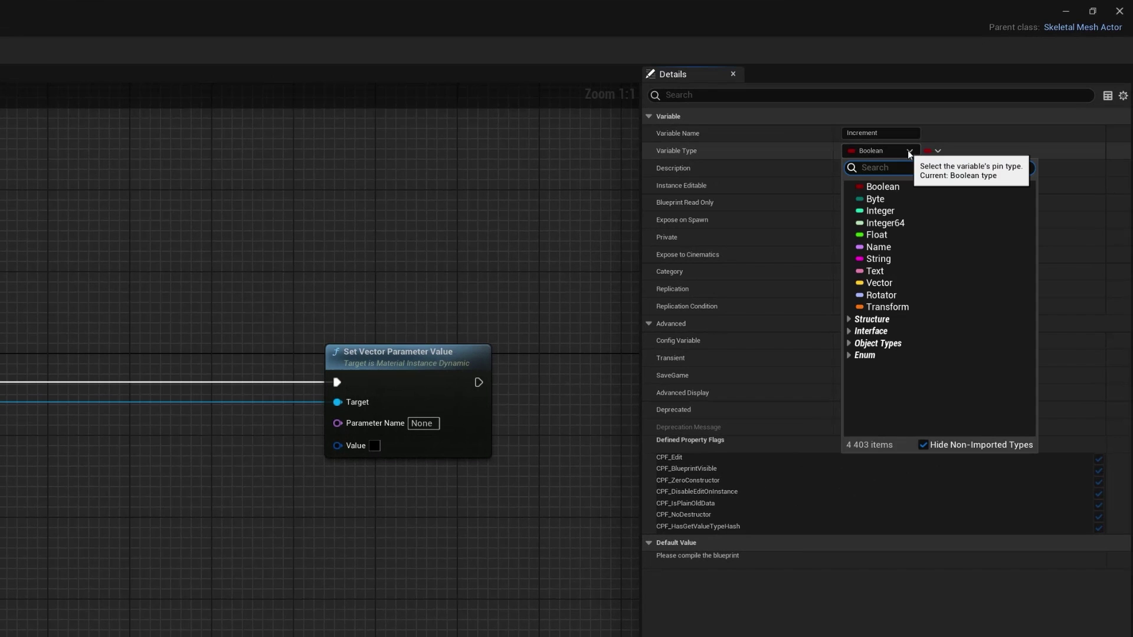
left_click(909, 211)
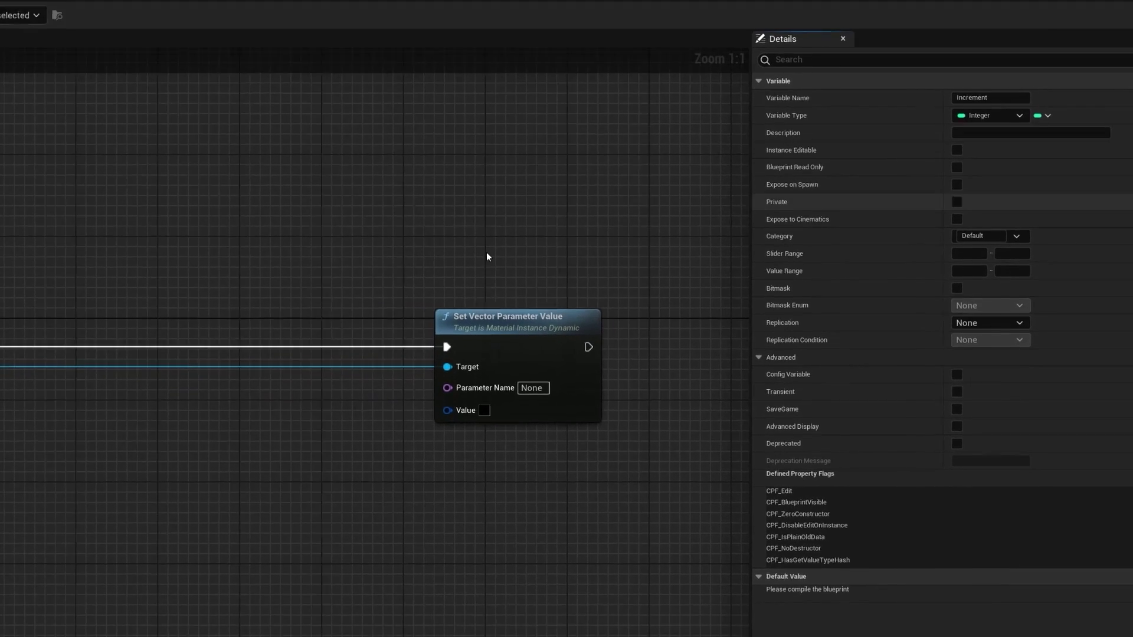
Step: Add a Get Increment node and a Make Literal Float node, feeding the Increment value into the literal float
left_click_drag(29, 430, 566, 344)
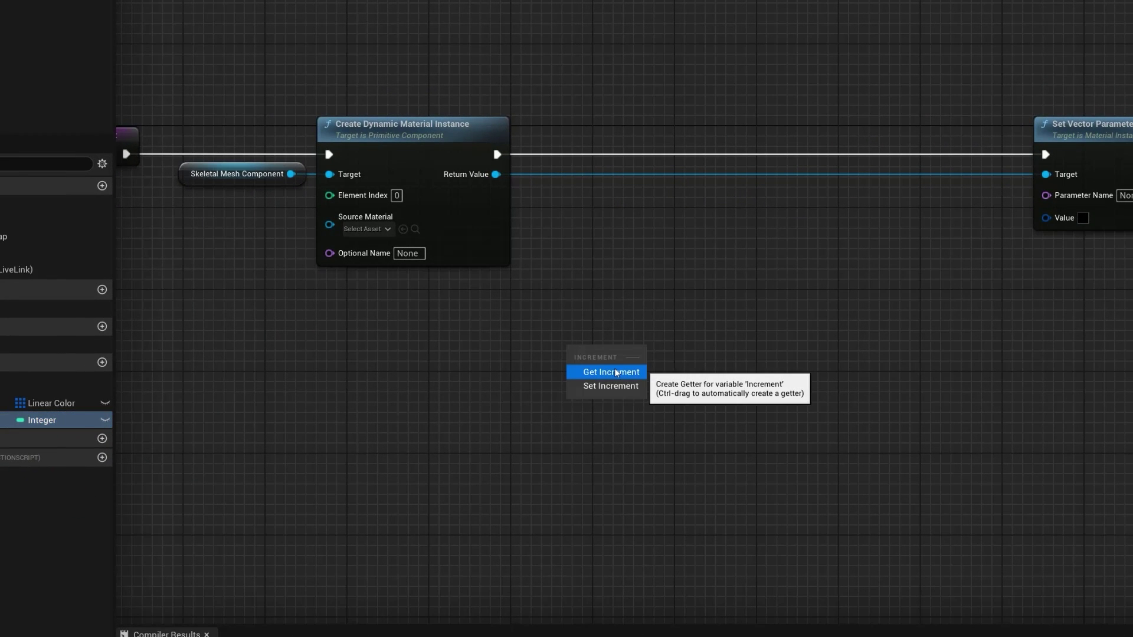
left_click(614, 371)
right_click(798, 317)
type("make literal flo")
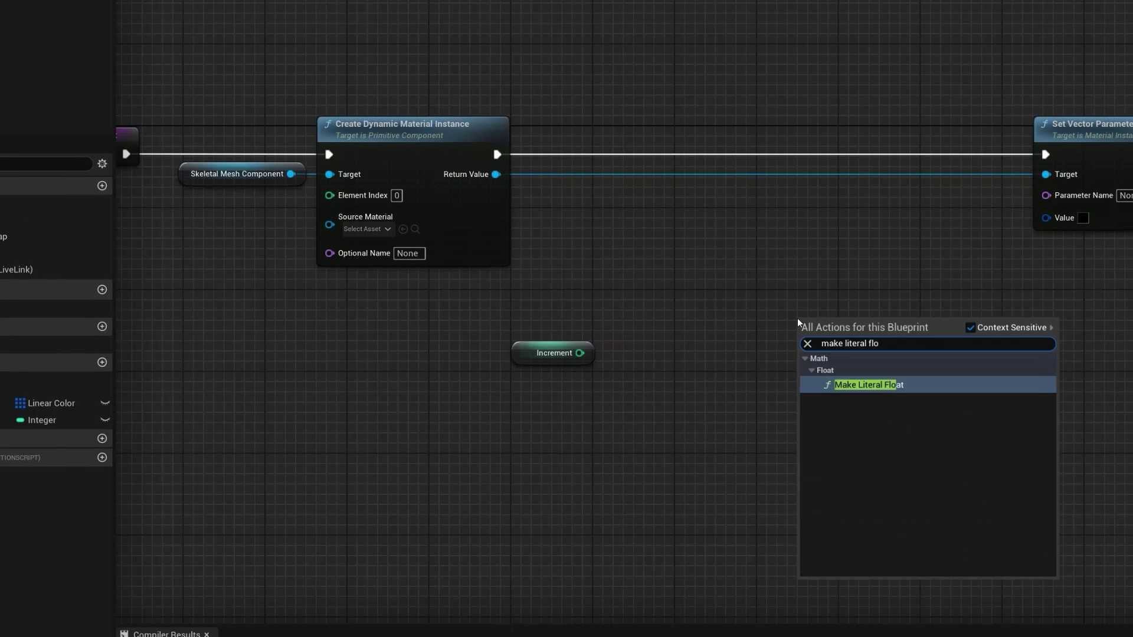
key("Return")
left_click_drag(729, 359, 882, 298)
Step: Add a Random Integer node with Max driven by Increment and insert a reroute point on that wire
right_click(838, 275)
type("random")
key("Return")
double_click(636, 296)
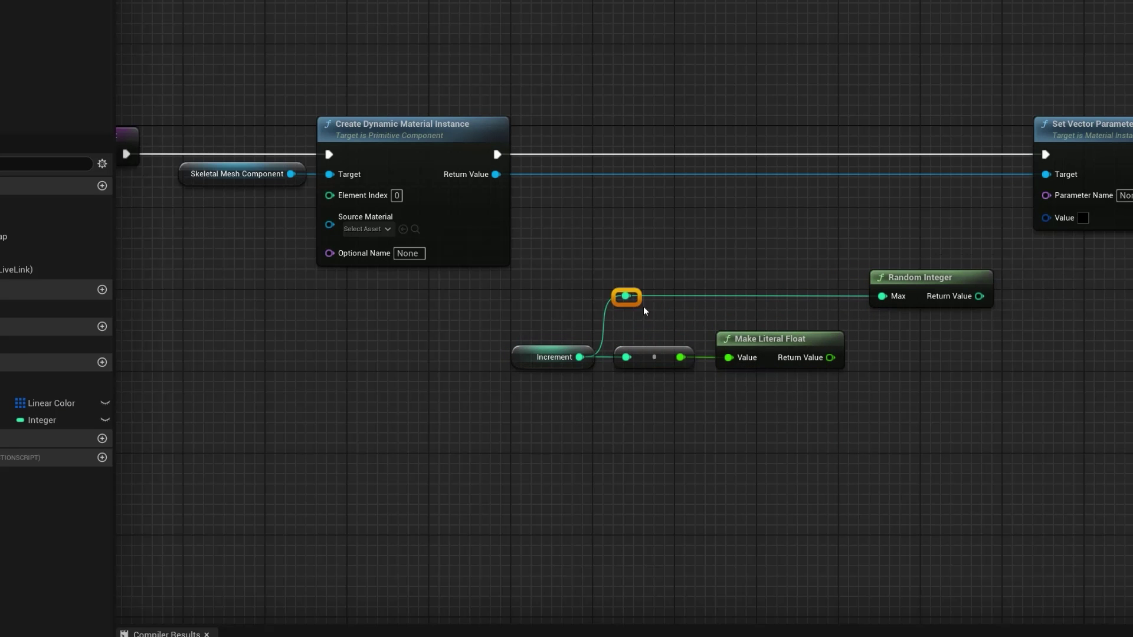
Step: Feed the Make Literal Float return value into a Divide node as the divisor of 1.0
right_click_drag(830, 357, 741, 365)
left_click_drag(740, 365, 875, 402)
type("/")
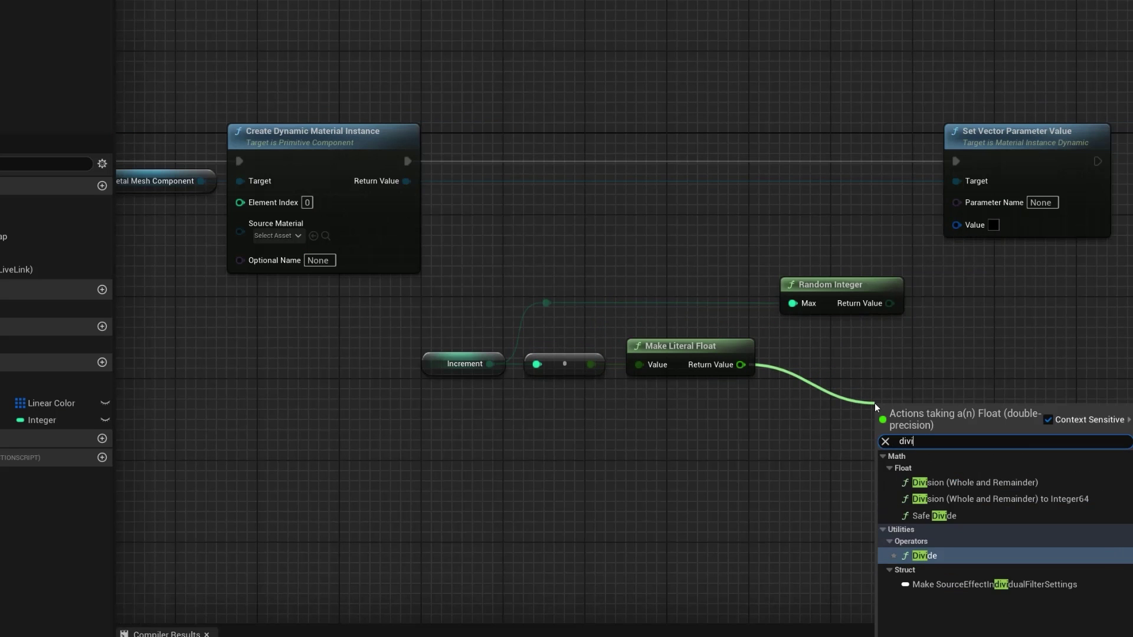
key("Return")
Step: Add a Multiply node that multiplies the Random Integer return value by the Divide result
left_click_drag(774, 362, 979, 344)
key("ctrl+z")
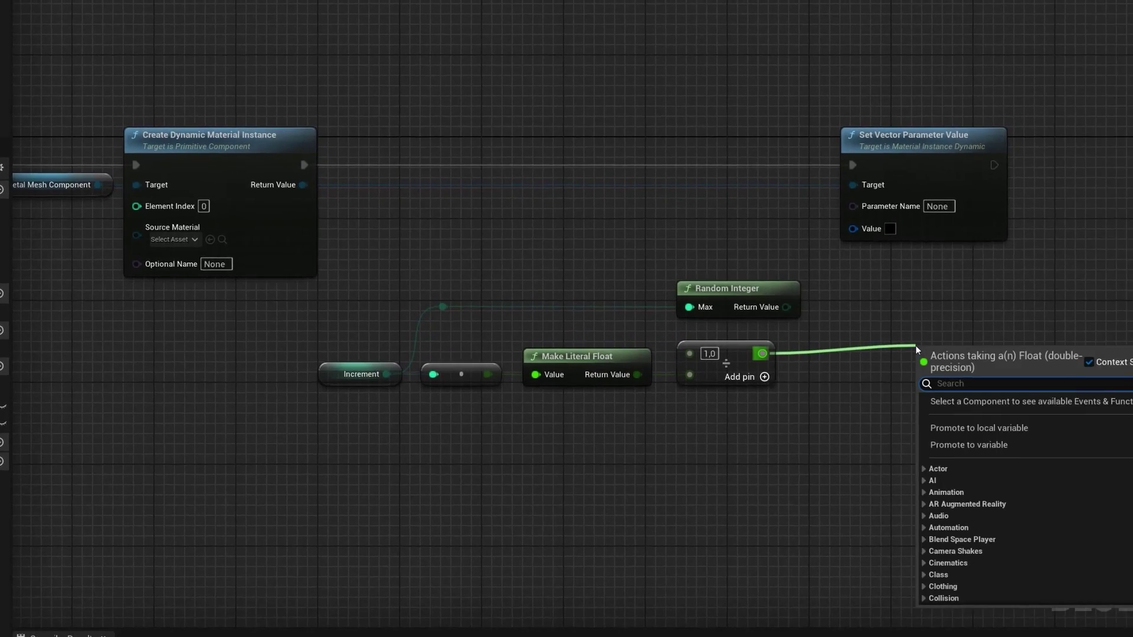
type("*")
key("Return")
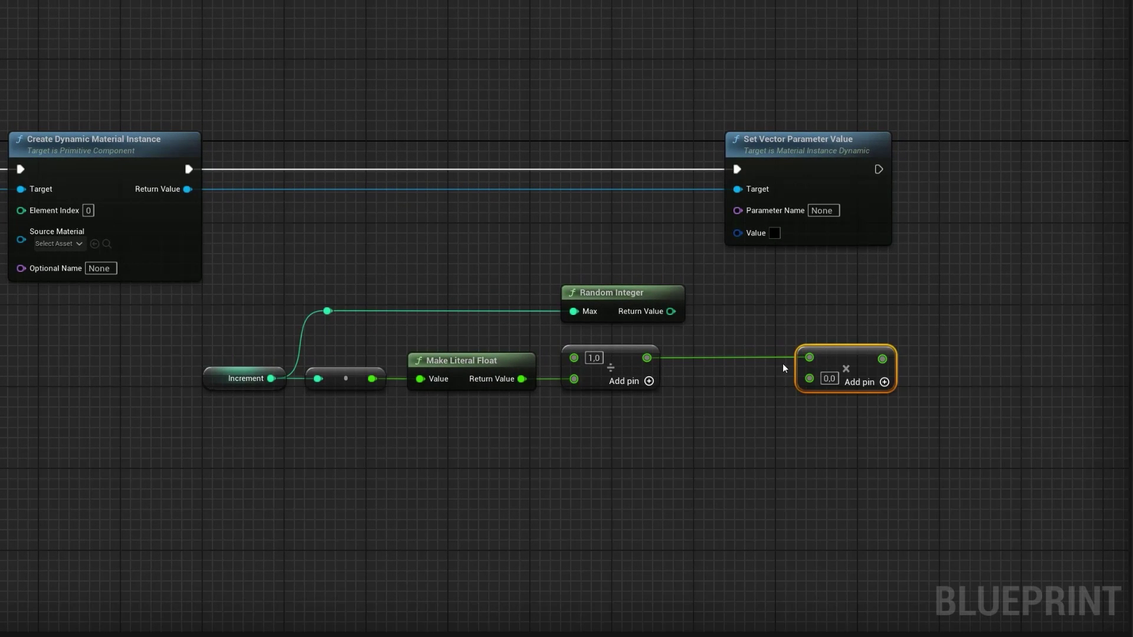
left_click_drag(671, 311, 781, 308)
Step: Add a Make Color node from the Multiply node's output
right_click_drag(781, 308, 662, 245)
left_click_drag(694, 247, 779, 246)
type("make")
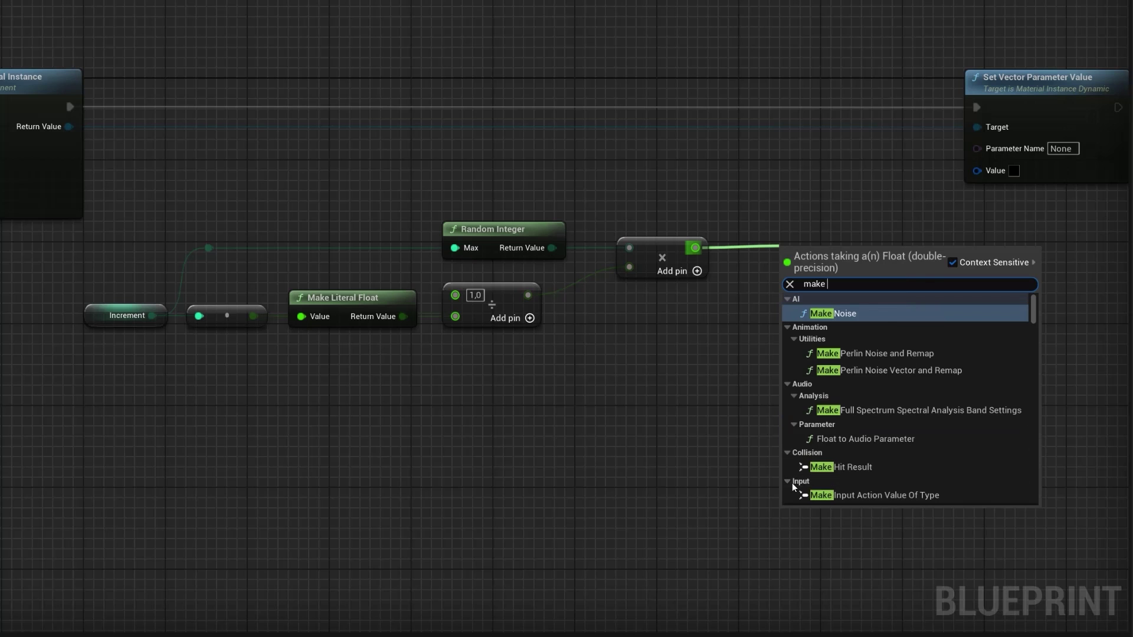
type(" color")
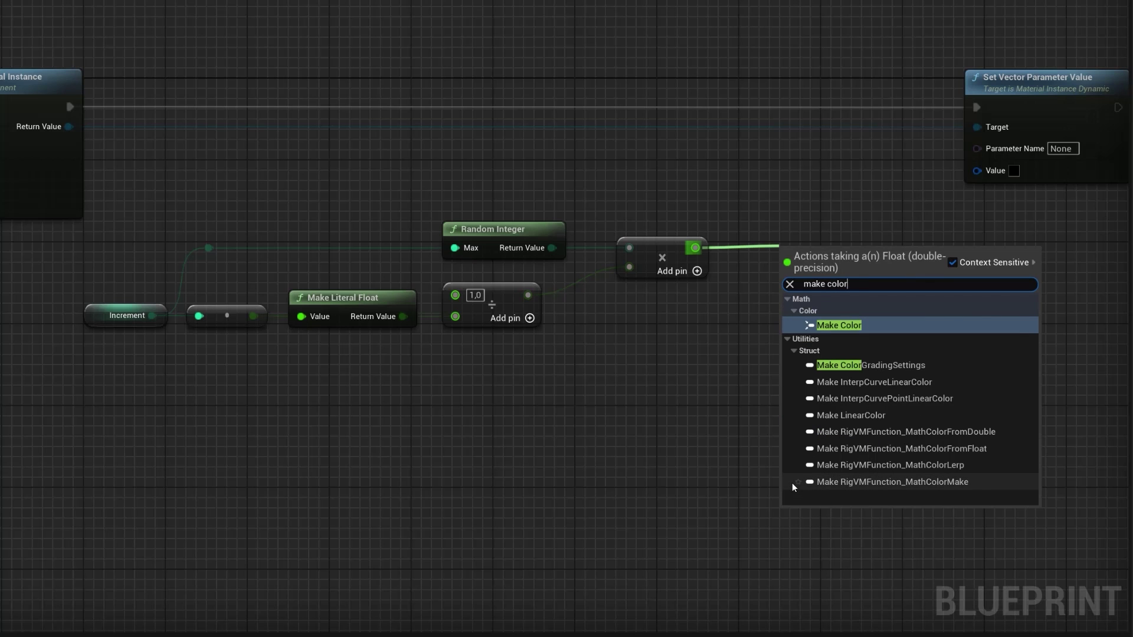
key("Return")
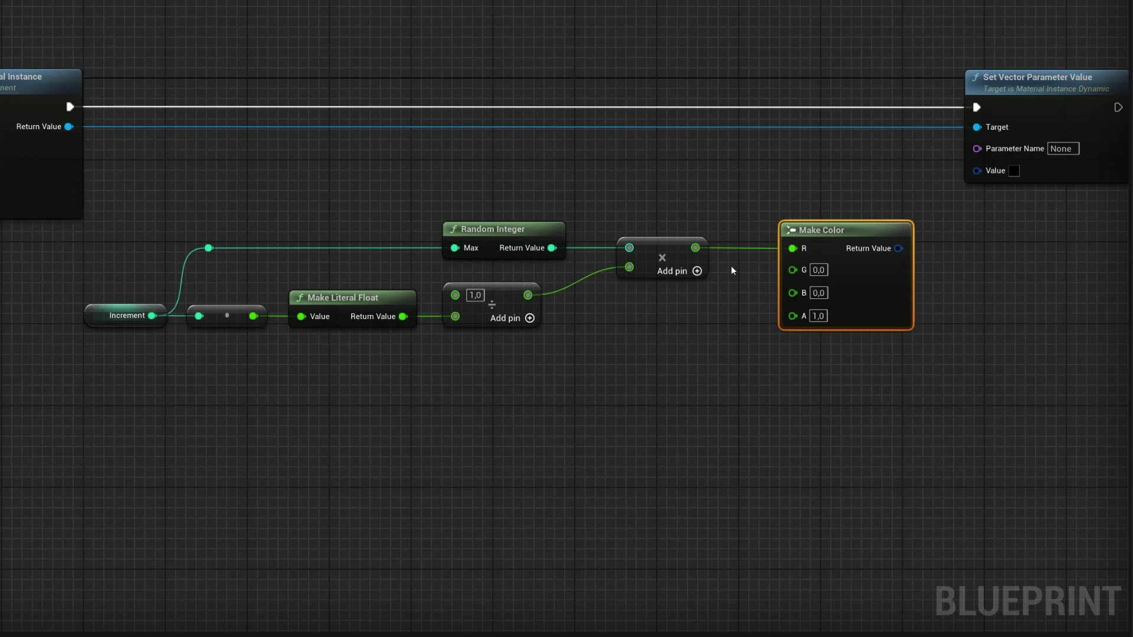
Step: Move the Multiply connection from Make Color's R input to its B input, then reposition the node and straighten the wires
left_click_drag(792, 249, 793, 295, "ctrl")
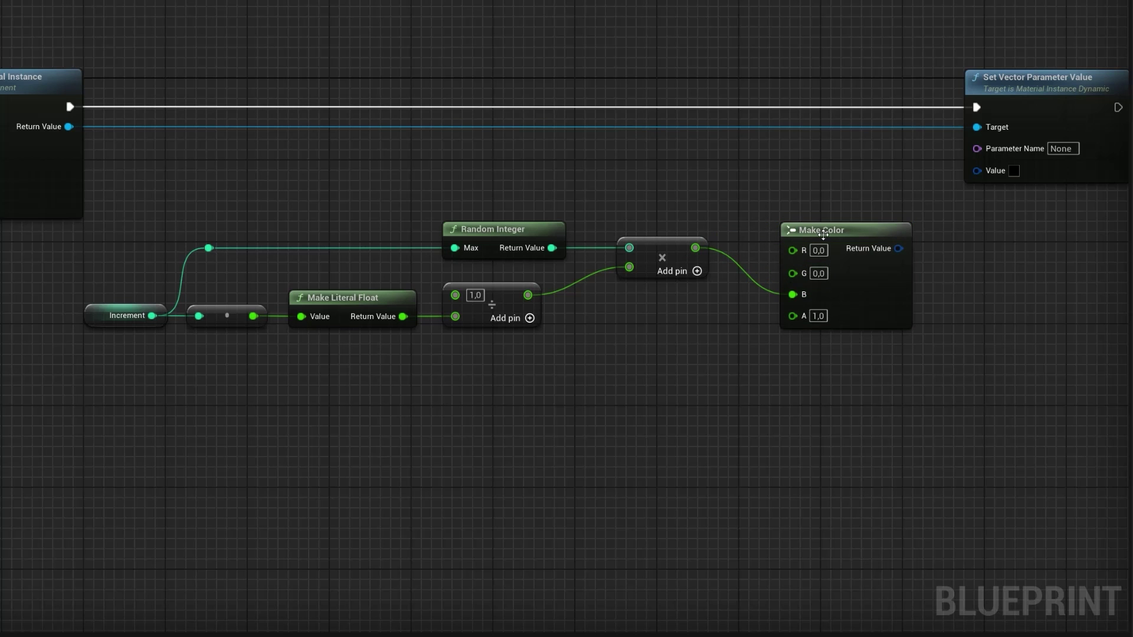
left_click_drag(823, 235, 820, 193)
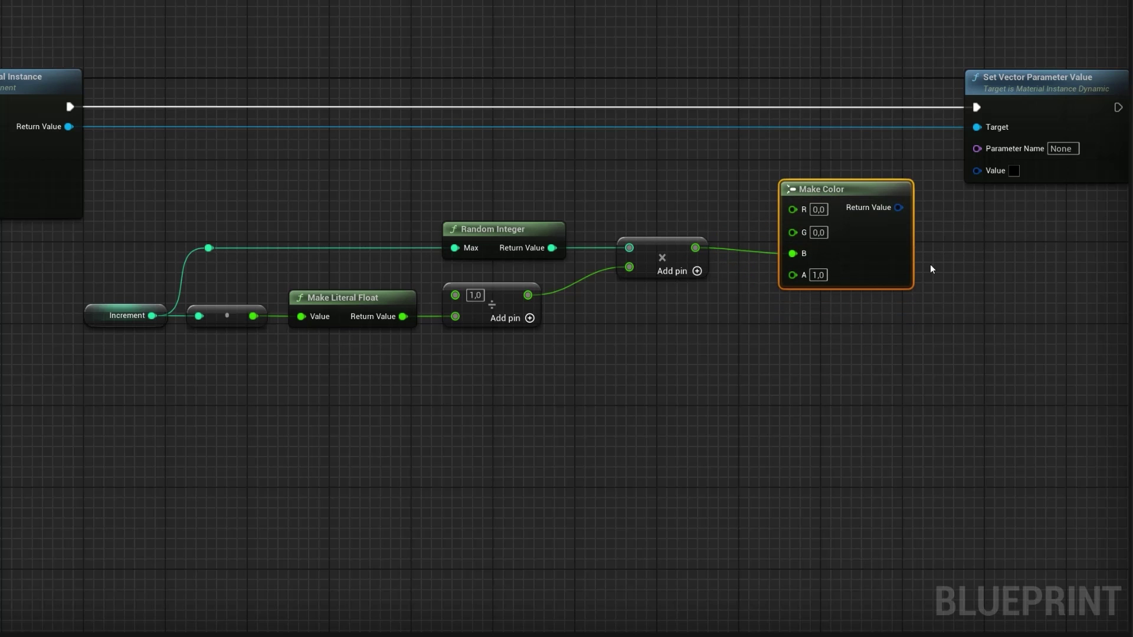
left_click_drag(956, 268, 323, 257)
left_click_drag(207, 261, 208, 260)
key("q")
left_click(809, 360)
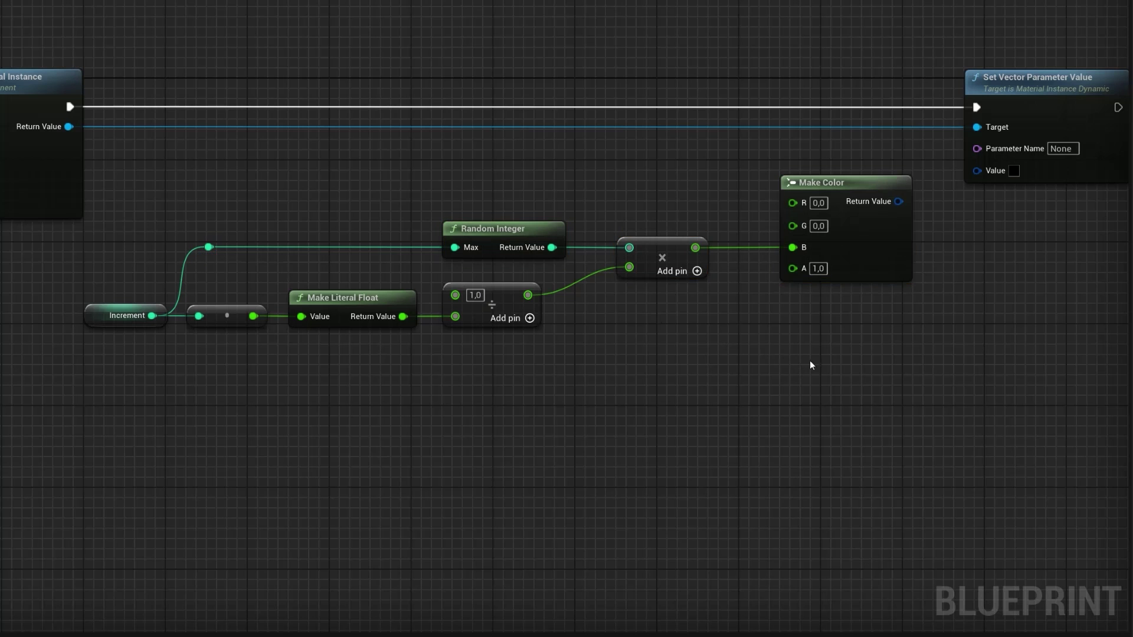
Step: Connect Make Color's return value to Set Vector Parameter Value's Value input and choose ChaquetaBaquer as the dynamic instance's source material
right_click_drag(816, 360, 723, 360)
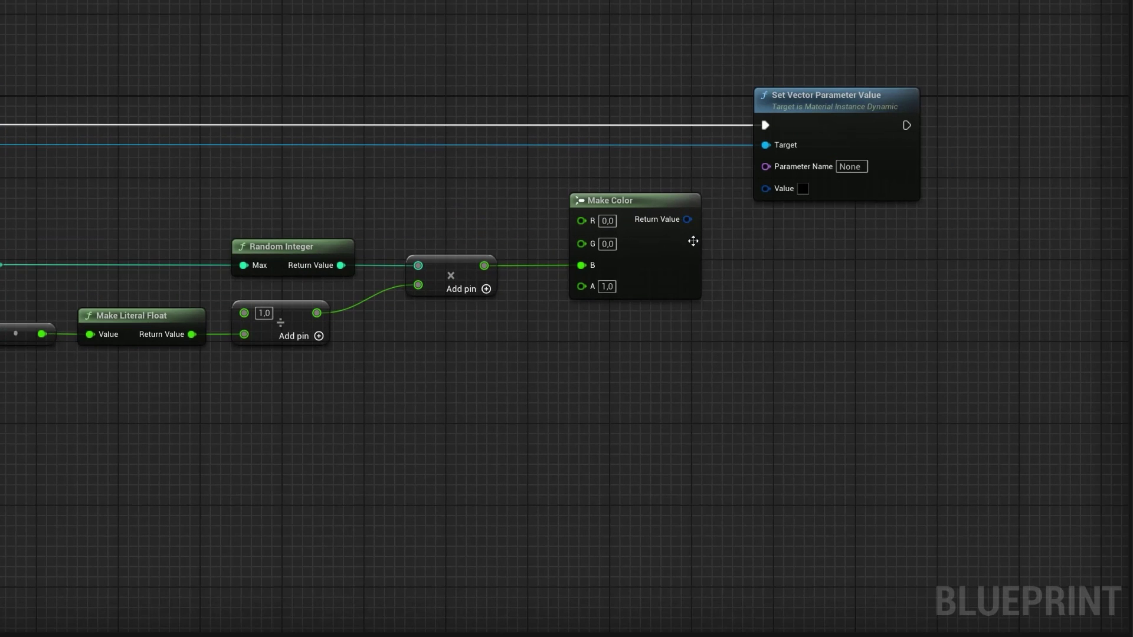
left_click_drag(687, 219, 765, 187)
left_click(354, 266)
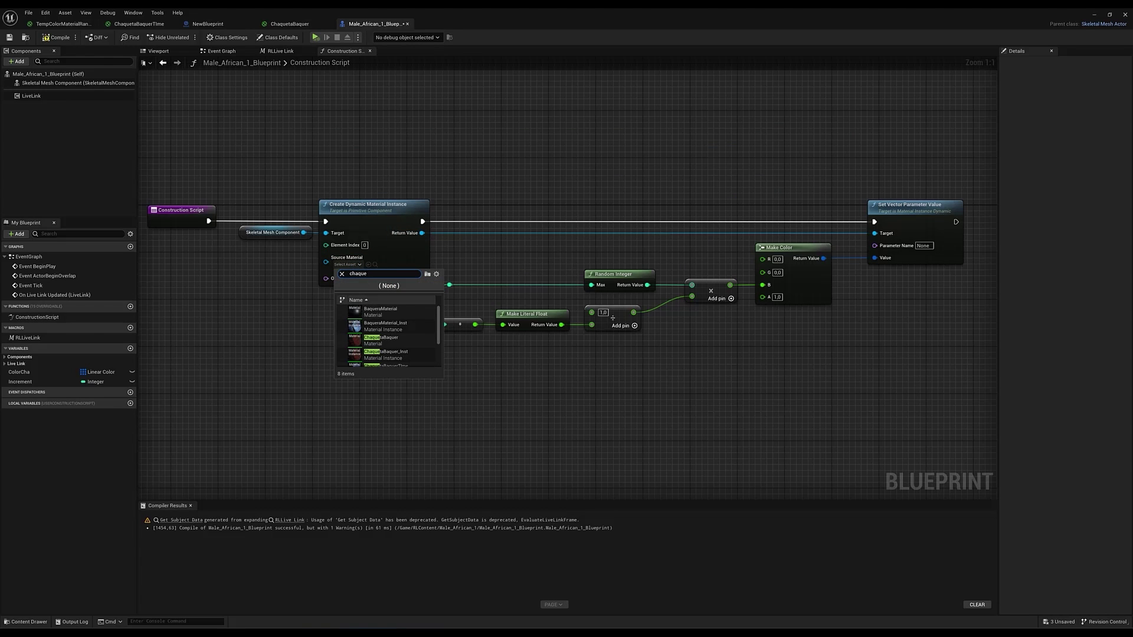
left_click(381, 340)
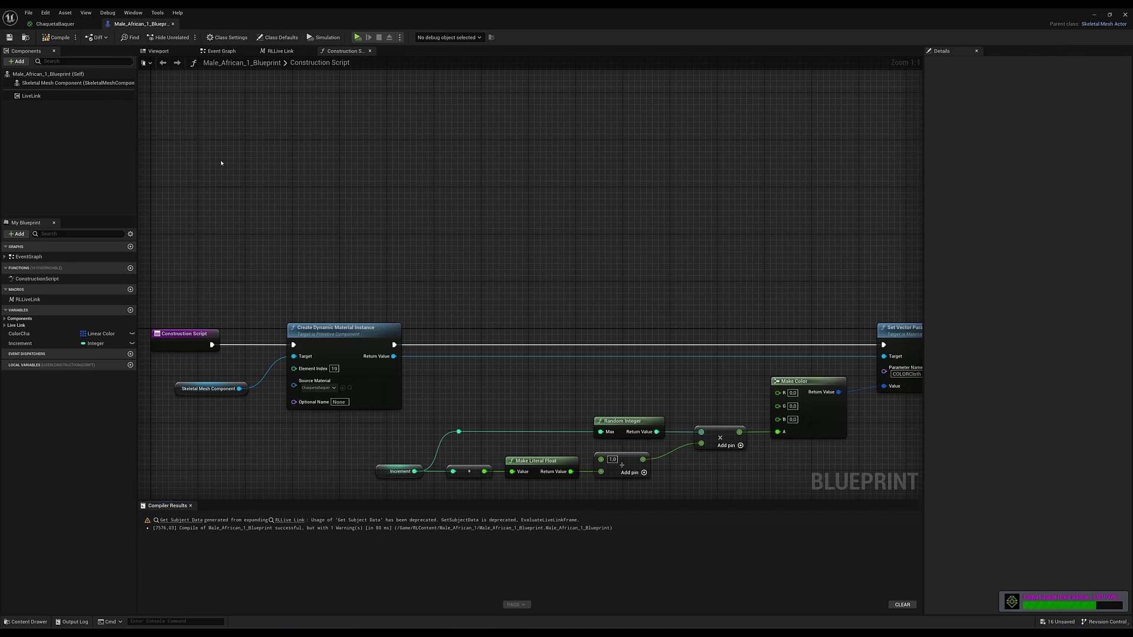
Step: Set the Element Index of Create Dynamic Material Instance to 19 and compile the blueprint
left_click(400, 471)
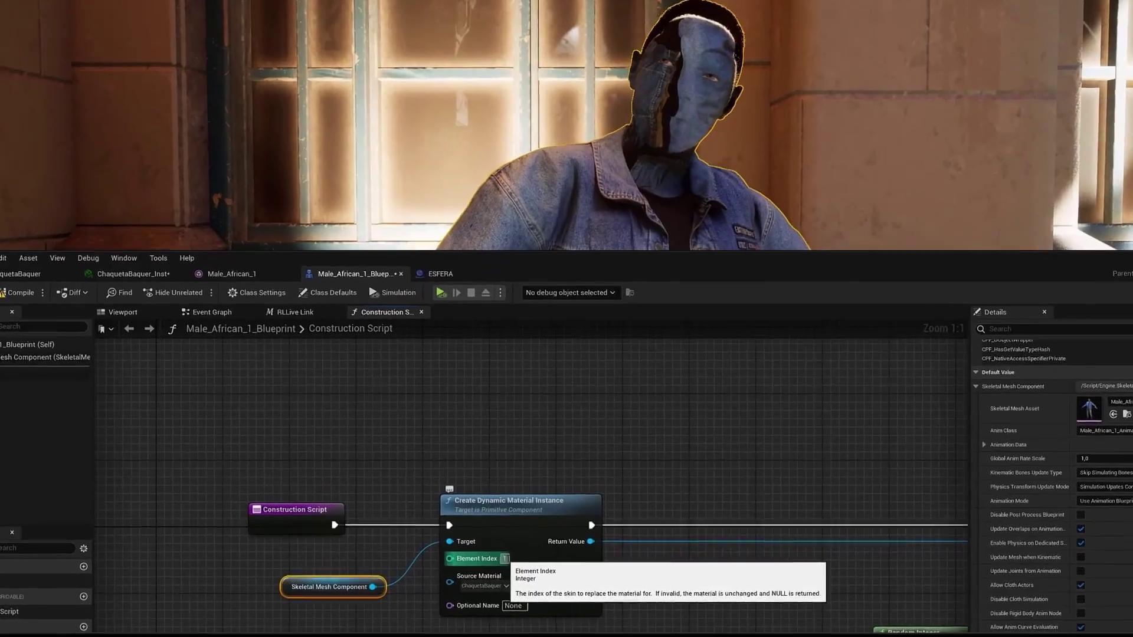
type("19")
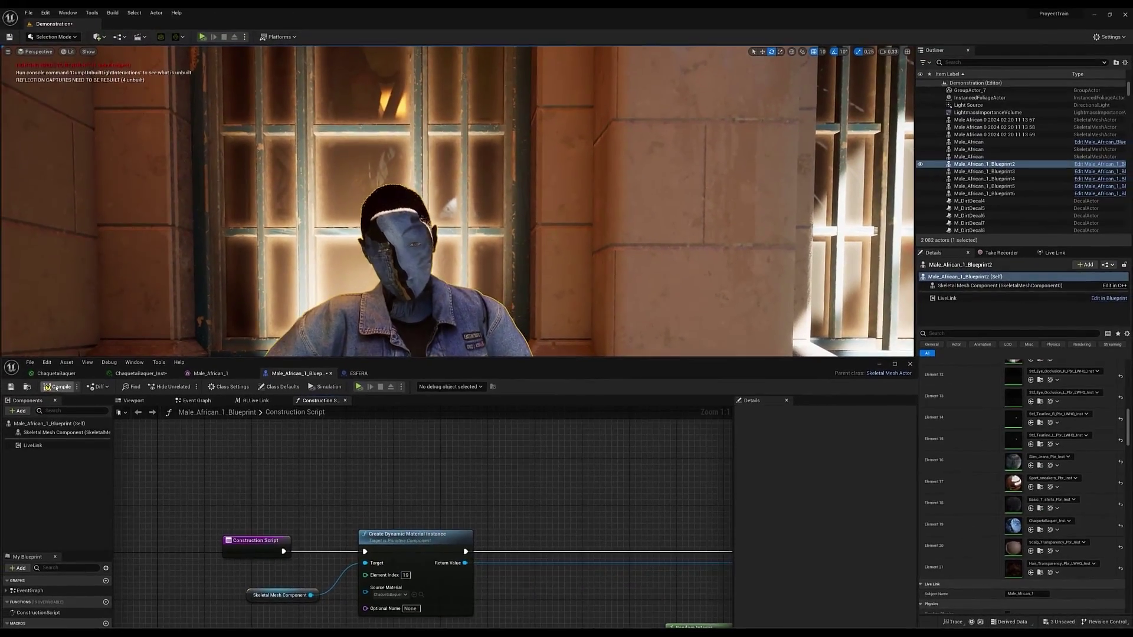
left_click(5, 377)
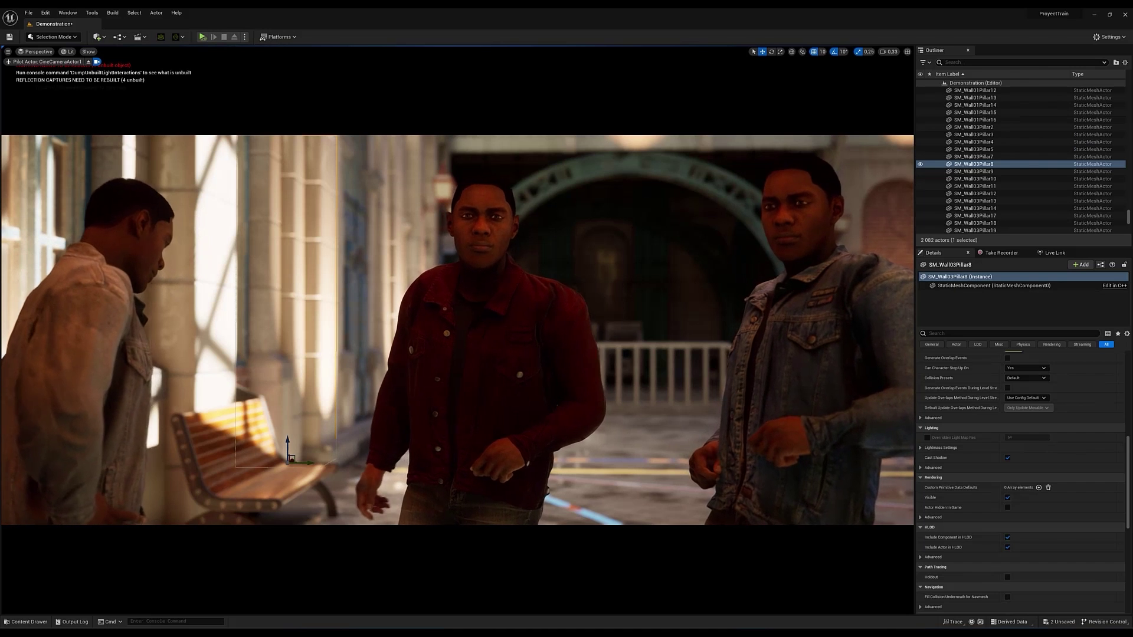
Step: Find the African male character in the level's actor list and open its head skin material instance
scroll(1122, 175, "up", 5)
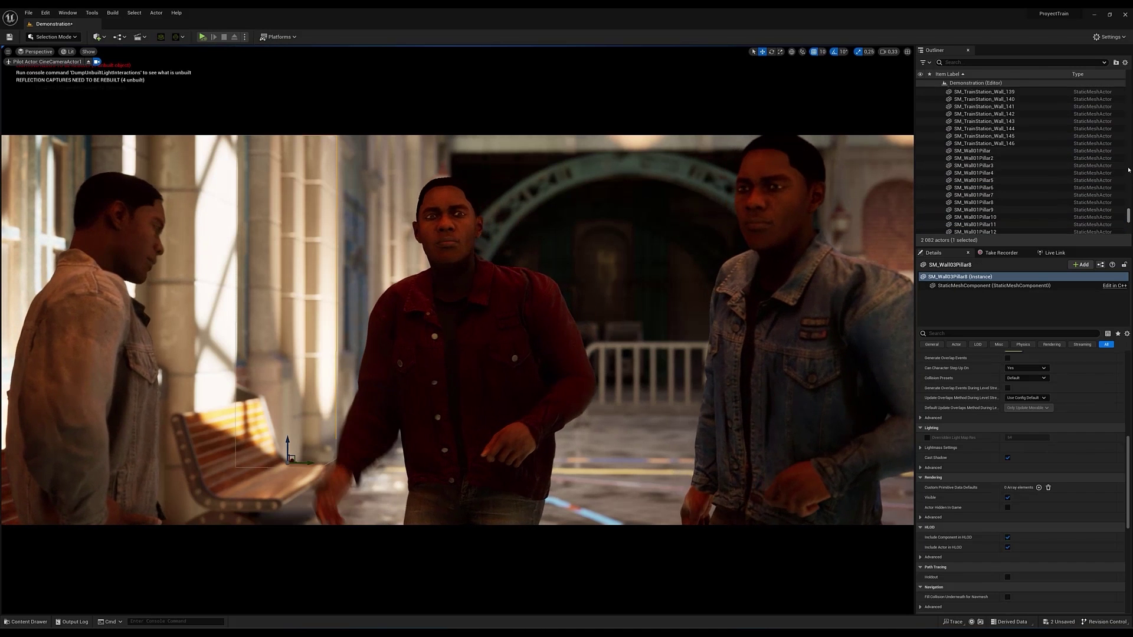
scroll(1033, 142, "up", 15)
left_click(1000, 92)
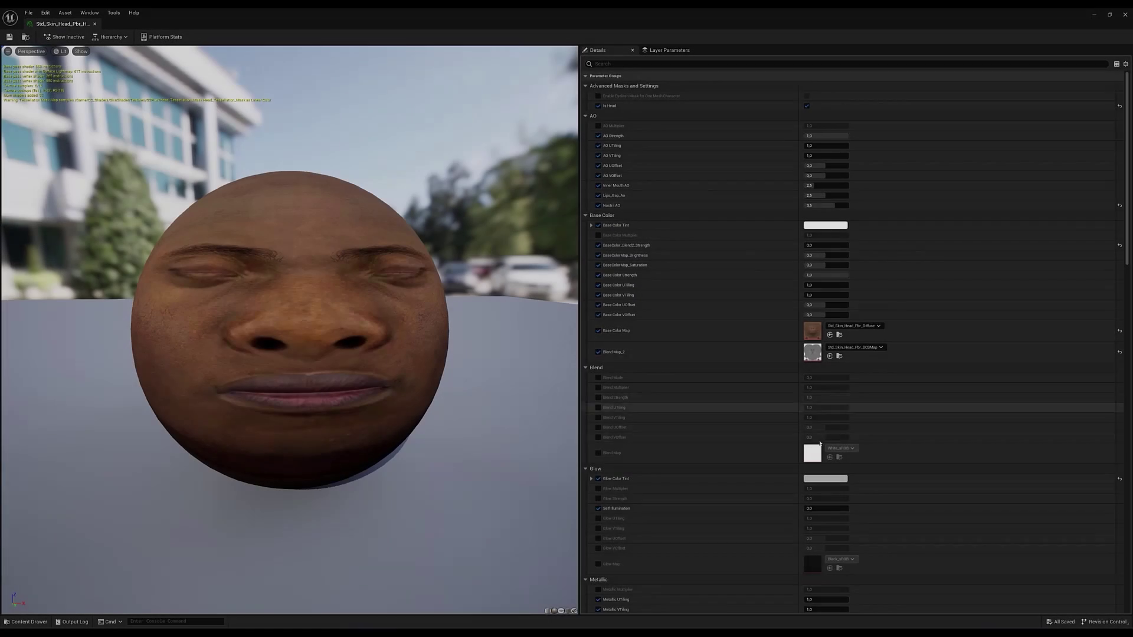
Step: Open the head skin instance's parent material, RL_HQSkin, from its General settings
scroll(818, 460, "down", 3)
scroll(818, 460, "down", 15)
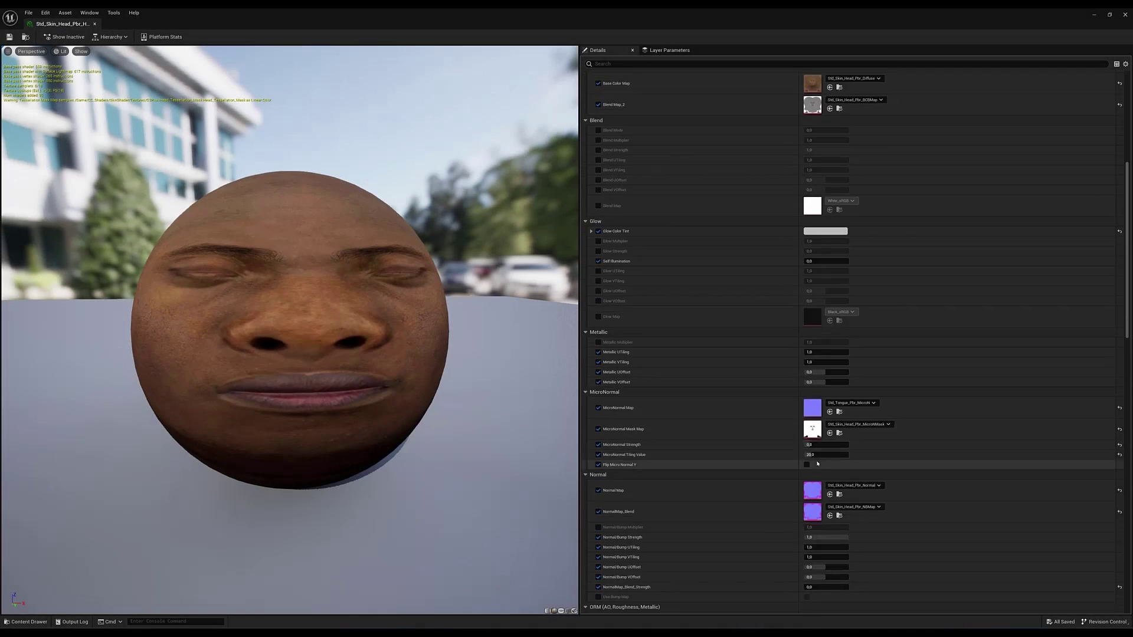
scroll(812, 466, "down", 3)
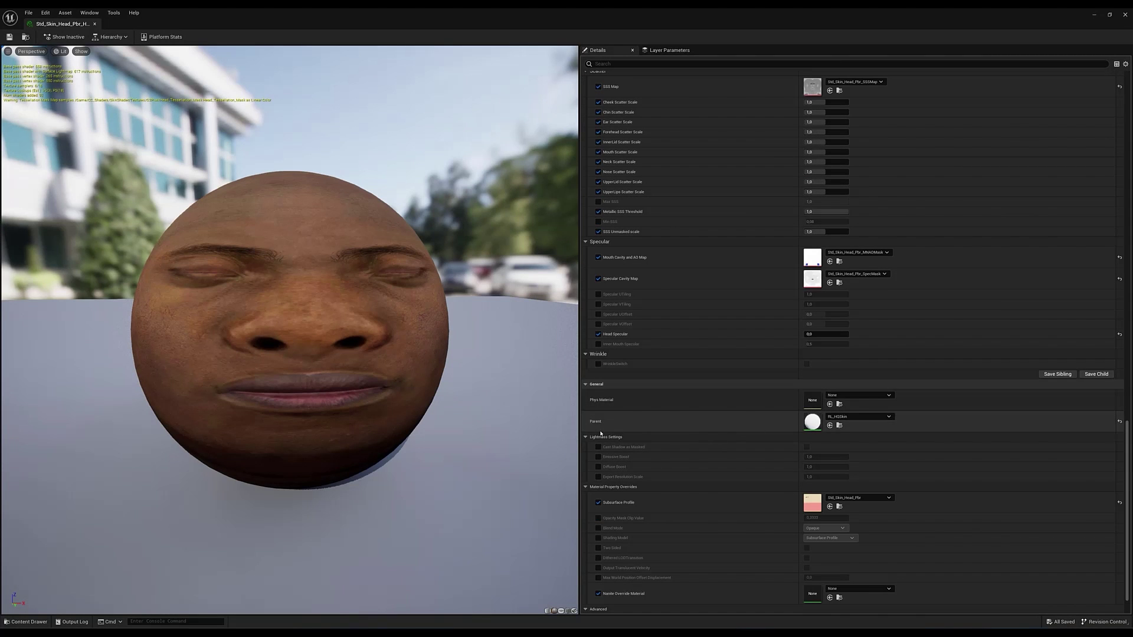
double_click(810, 428)
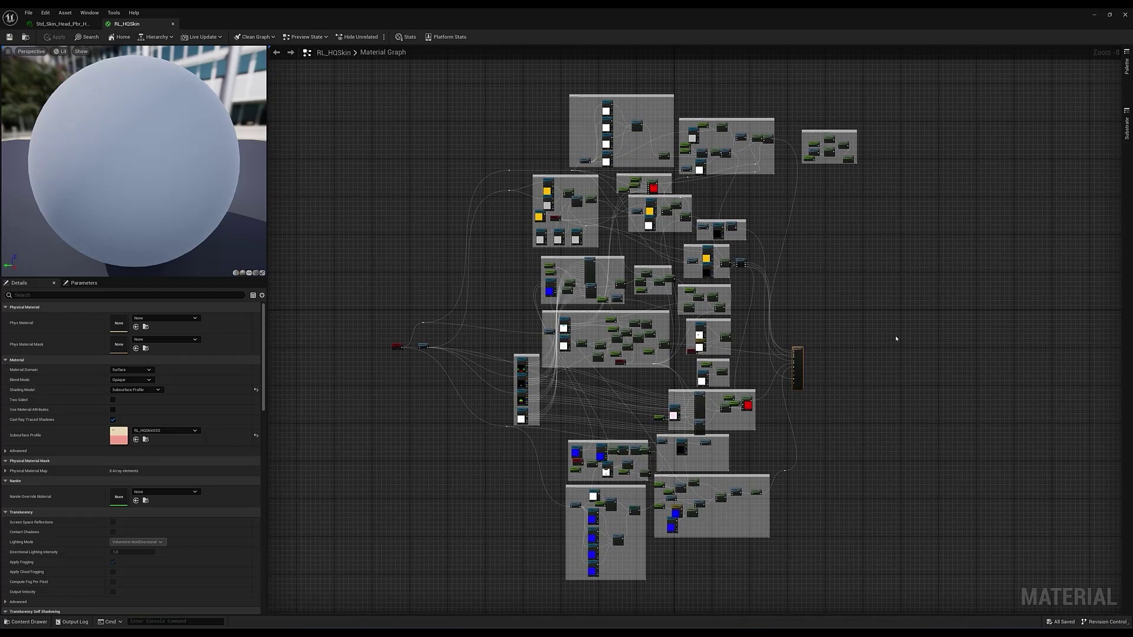
Step: In the BaseColor group, move UVBaseColor away from the texture nodes and place Base Color Map above CM1
scroll(618, 163, "up", 9)
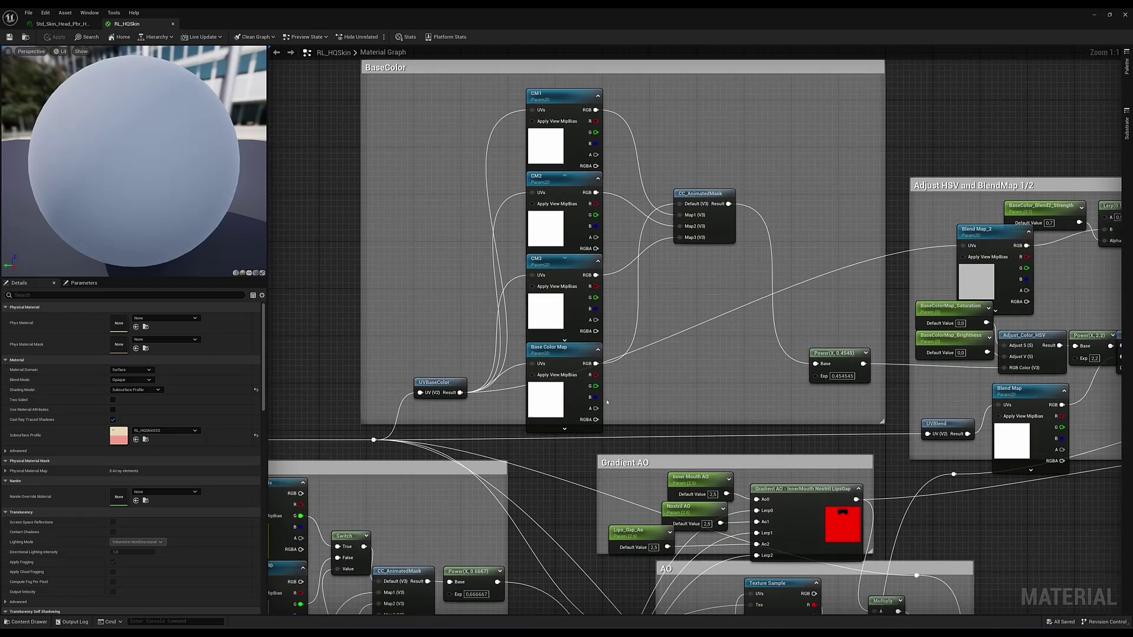
left_click_drag(442, 384, 341, 230)
scroll(721, 337, "down", 1)
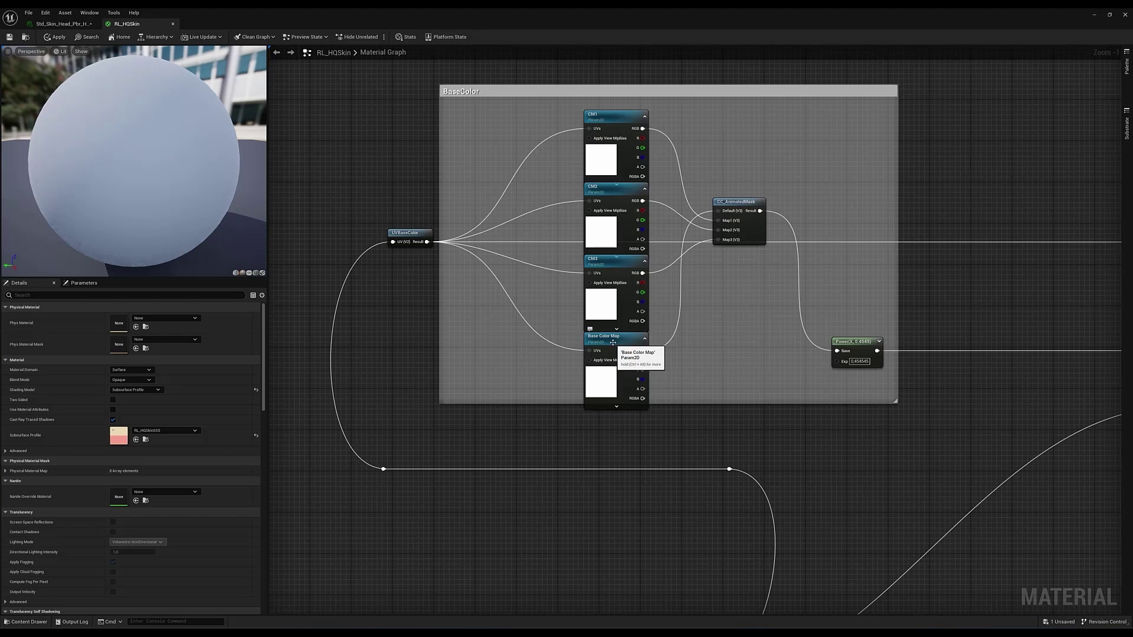
left_click_drag(613, 342, 613, 70)
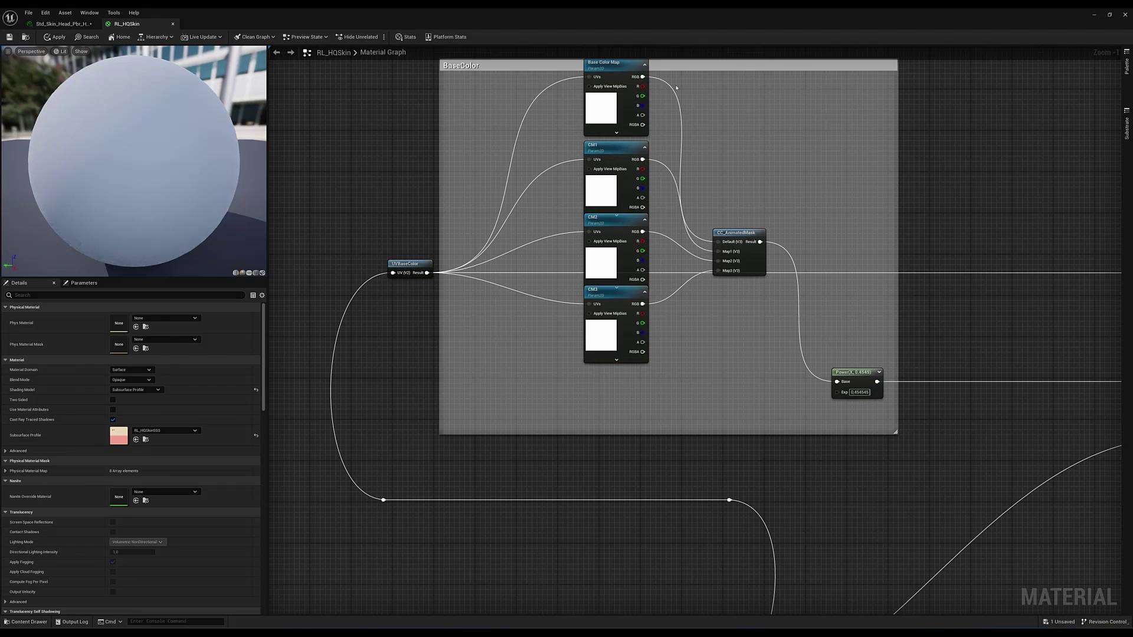
Step: Build a Base Color Map 1 to 4 set in the BaseColor group, feeding a Switch whose output goes to CC_AnimatedMask's Default
left_click(614, 147)
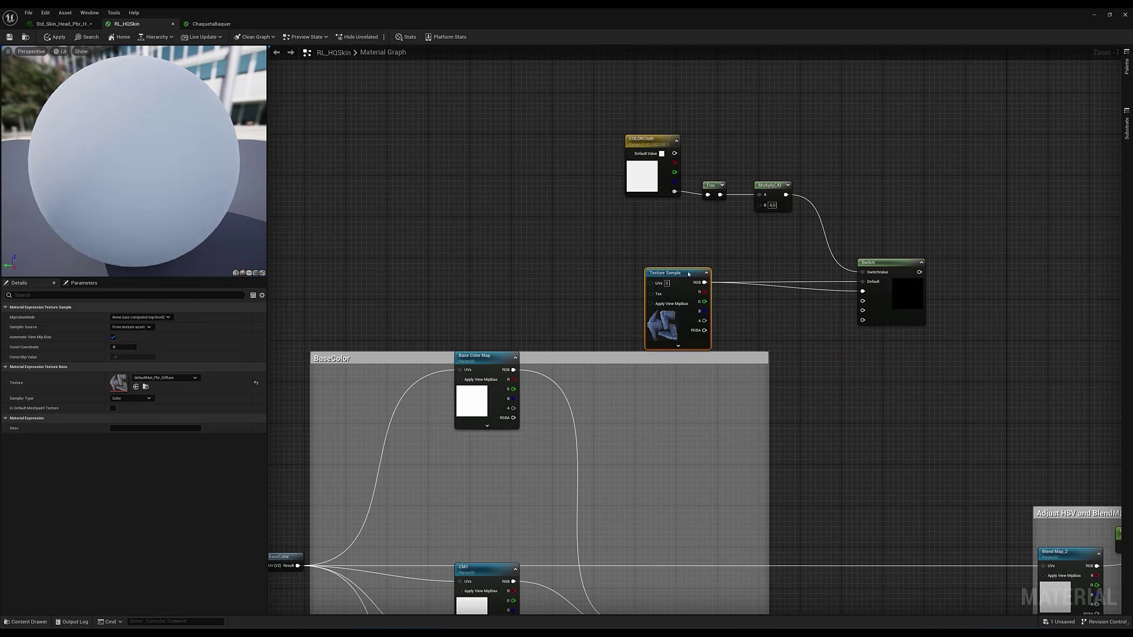
scroll(533, 304, "up", 3)
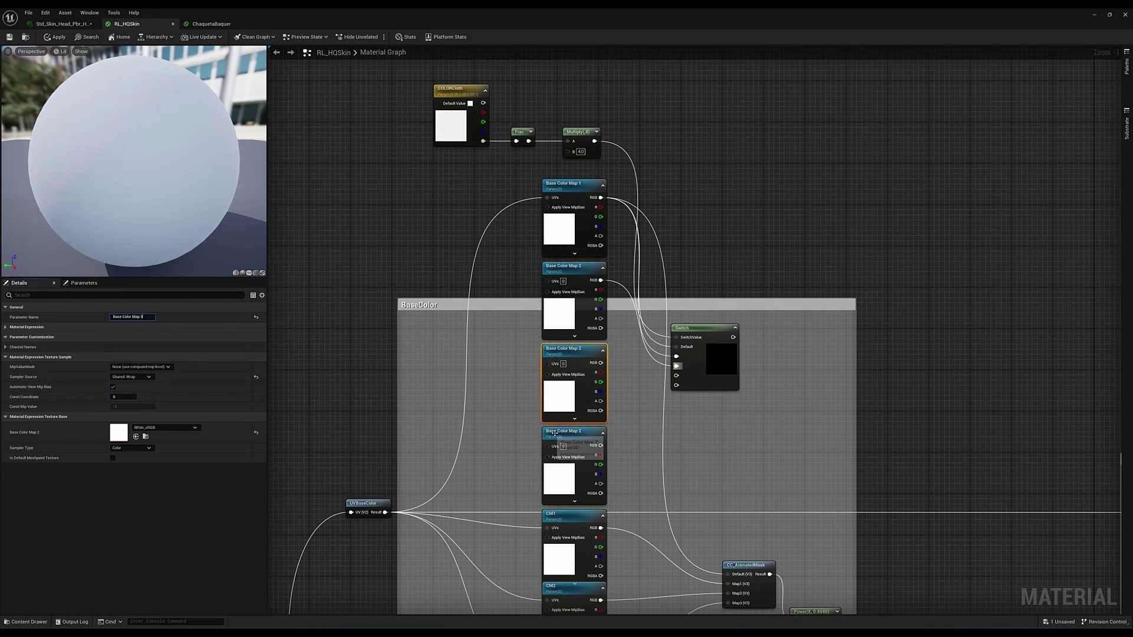
left_click(703, 295)
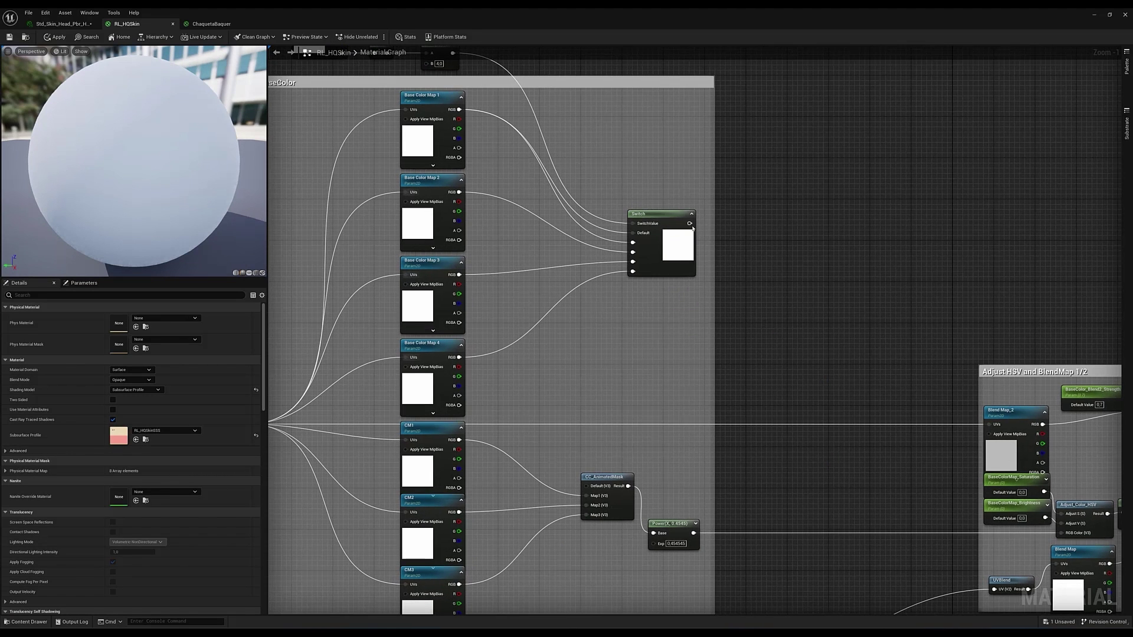
left_click_drag(689, 223, 574, 535)
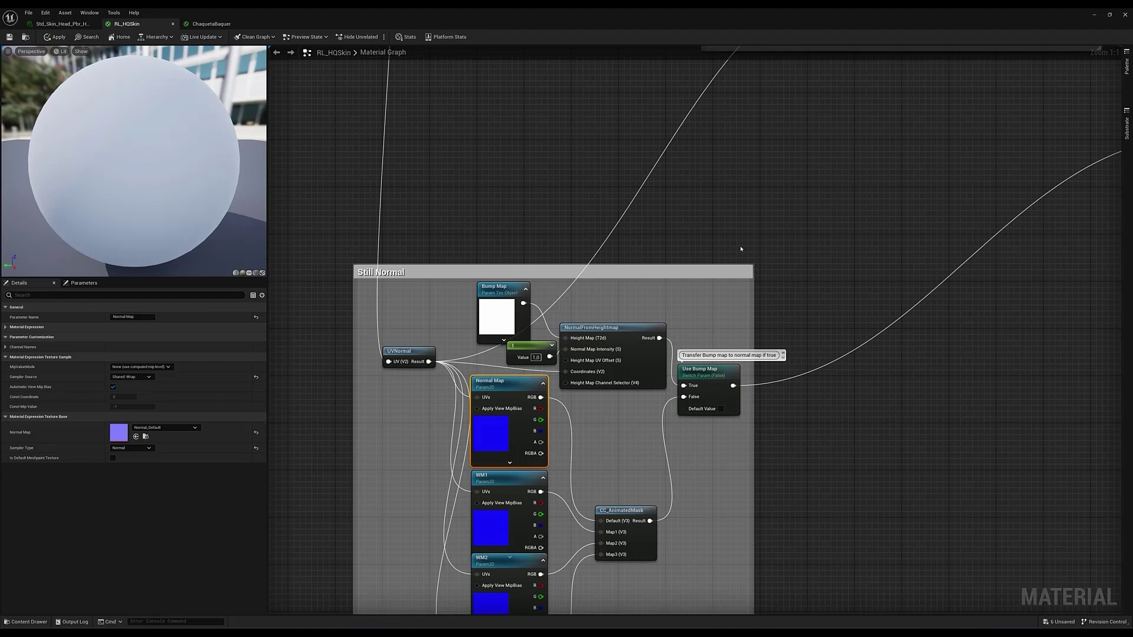
Step: In the Still Normal group, clear room beside the normal maps, name the last copy Normal Map 4 and connect its RGB to the Switch
left_click_drag(509, 321, 724, 340)
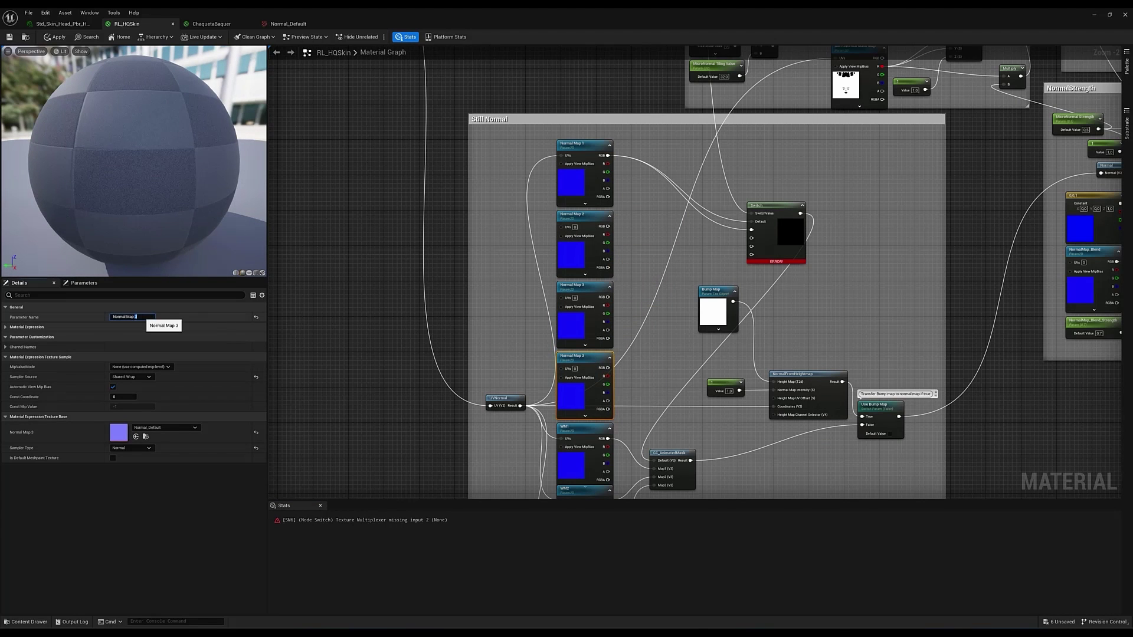
type("4")
left_click_drag(609, 368, 756, 253)
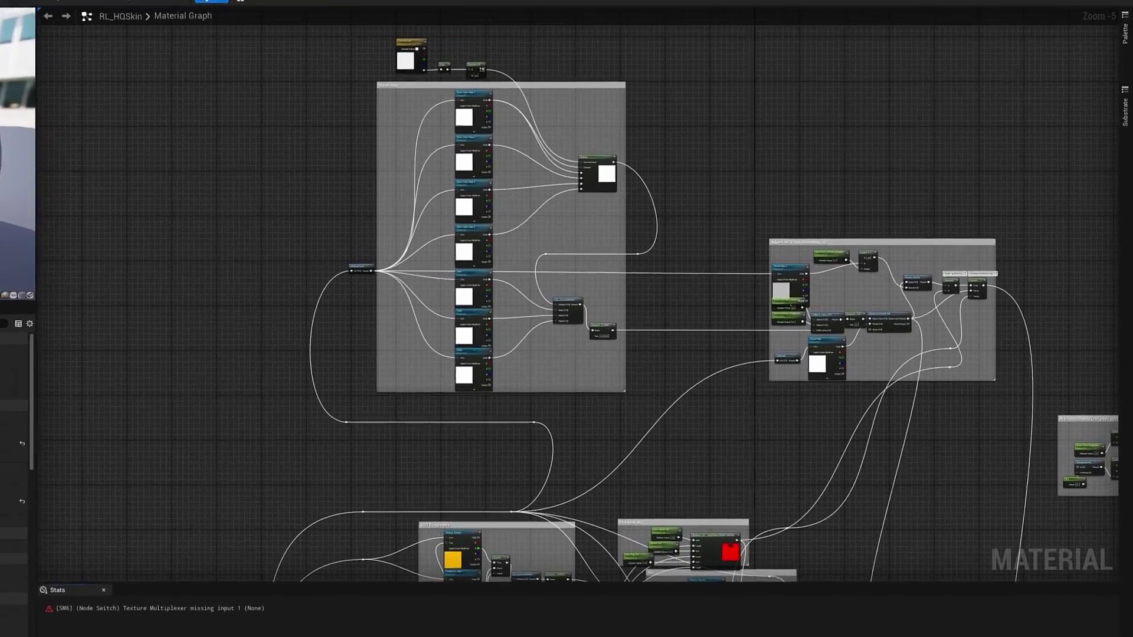
Step: Wire the Multiply output above the BaseColor group into the SwitchValue of the Still Normal group's Switch
left_click_drag(603, 92, 634, 501)
left_click_drag(454, 610, 460, 564)
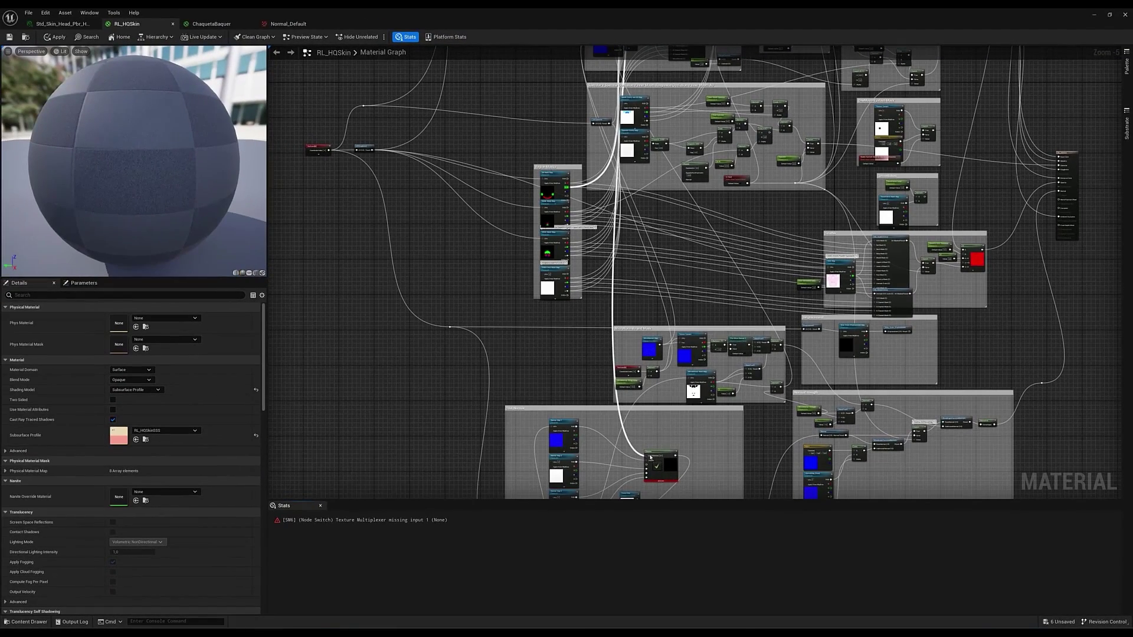
left_click_drag(651, 457, 651, 457)
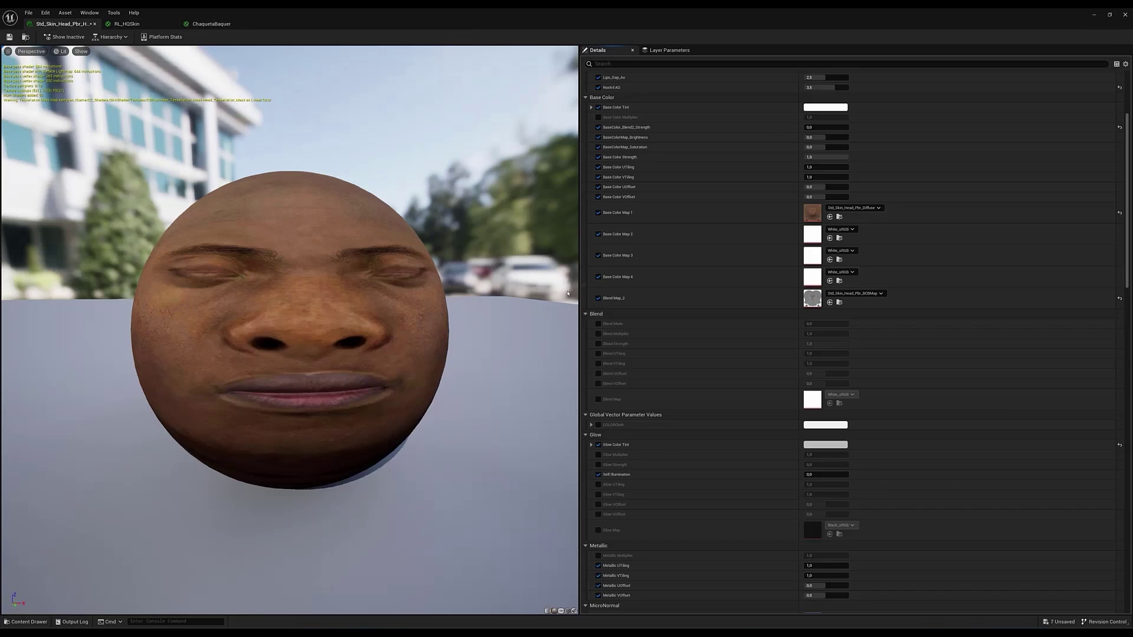
Step: In the head skin instance, assign 1Diffuse, 2Diffuse and 3Diffuse to Base Color Map 2, 3 and 4
key("ctrl+space")
left_click_drag(246, 383, 814, 232)
left_click_drag(313, 384, 635, 341)
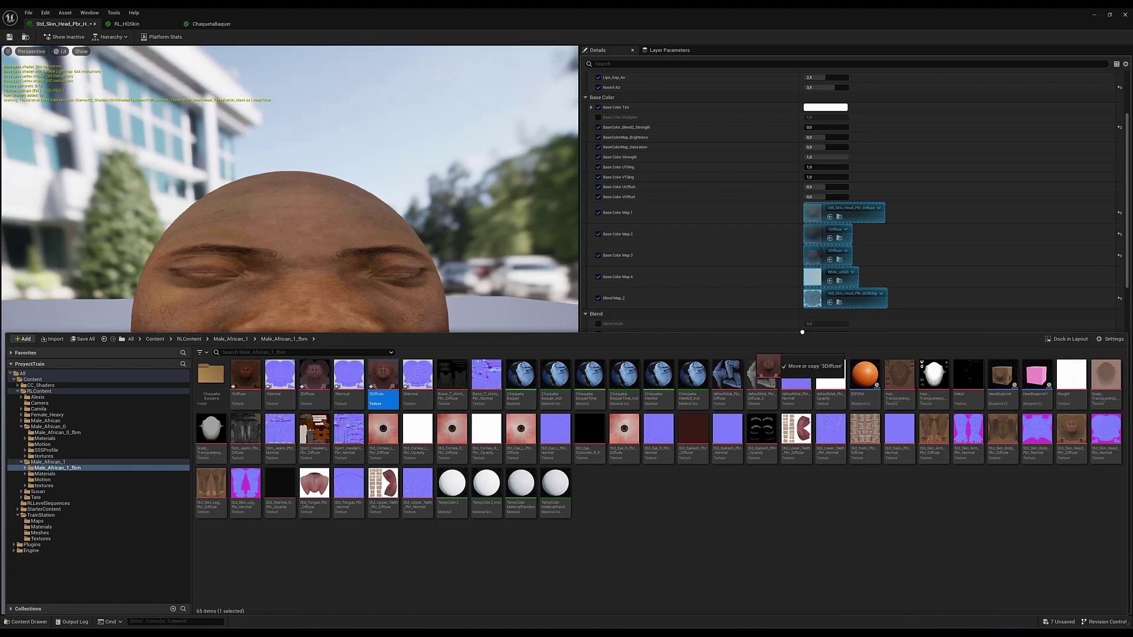
left_click(478, 251)
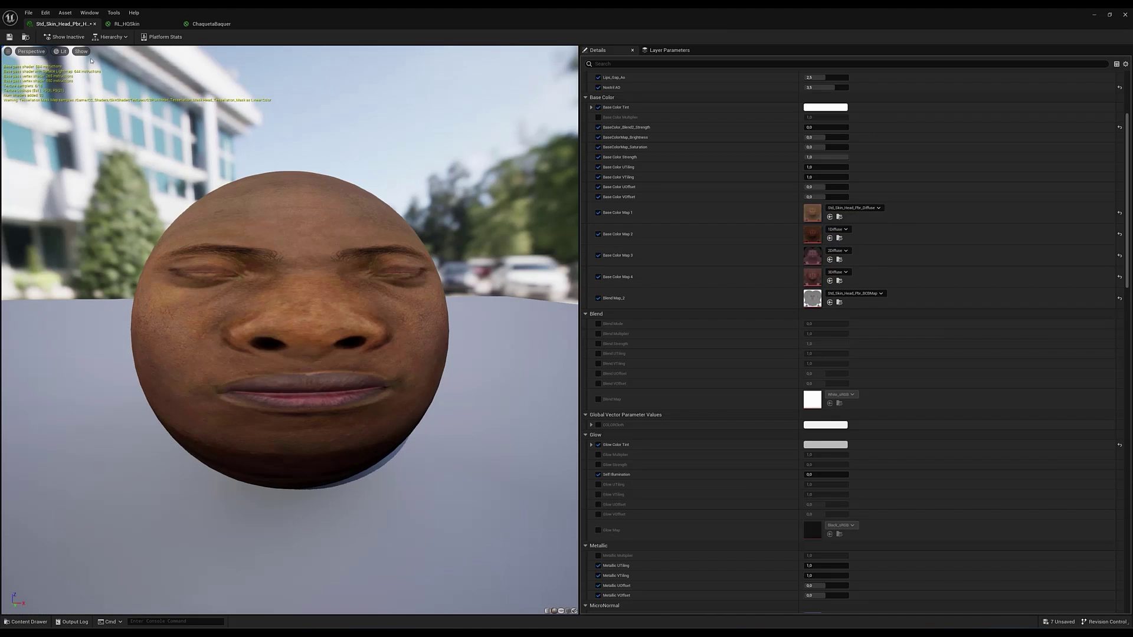
Step: Enable Normal Map 2, 3 and 4 in the head skin instance and assign the matching numbered normal textures to them
scroll(646, 344, "down", 10)
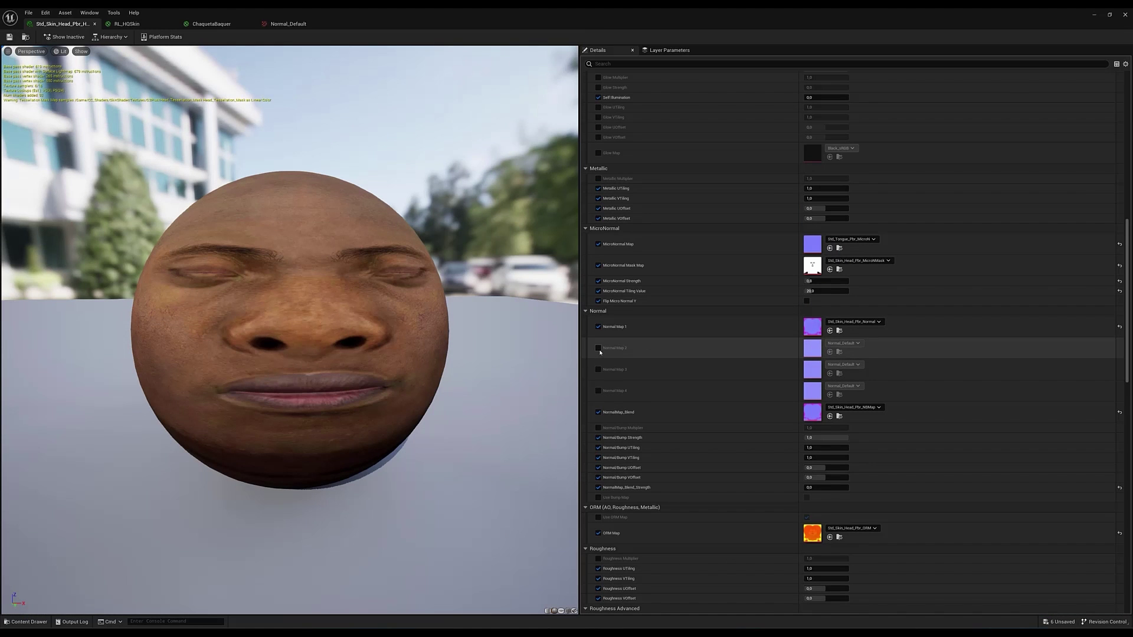
left_click(598, 348)
left_click(599, 369)
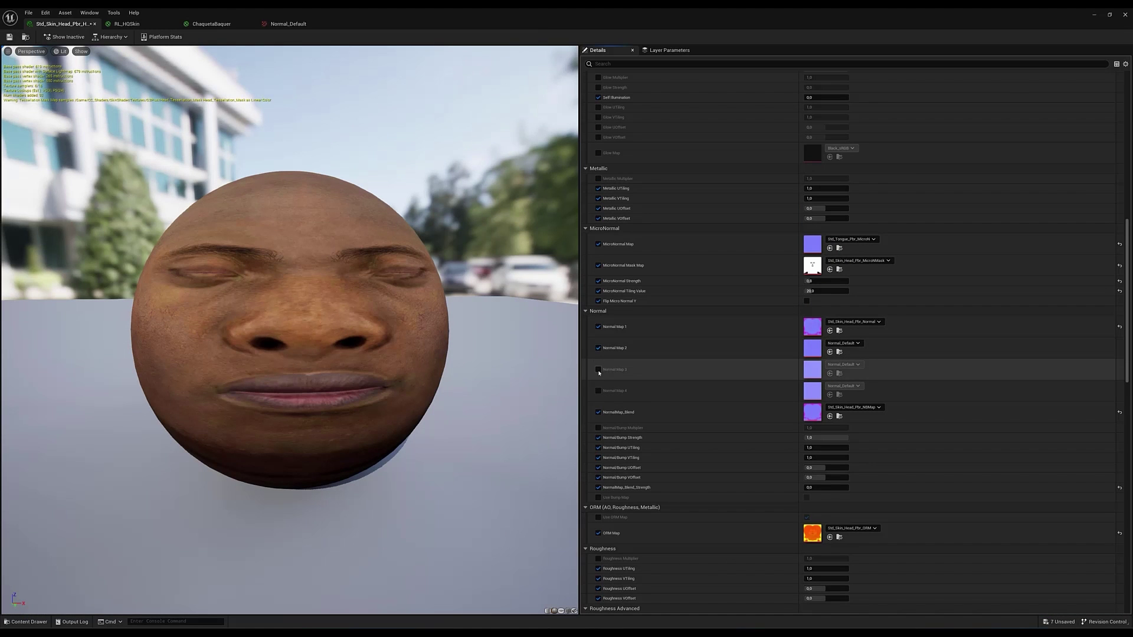
left_click(598, 391)
scroll(599, 390, "down", 3)
key("ctrl+space")
left_click_drag(280, 383, 743, 256)
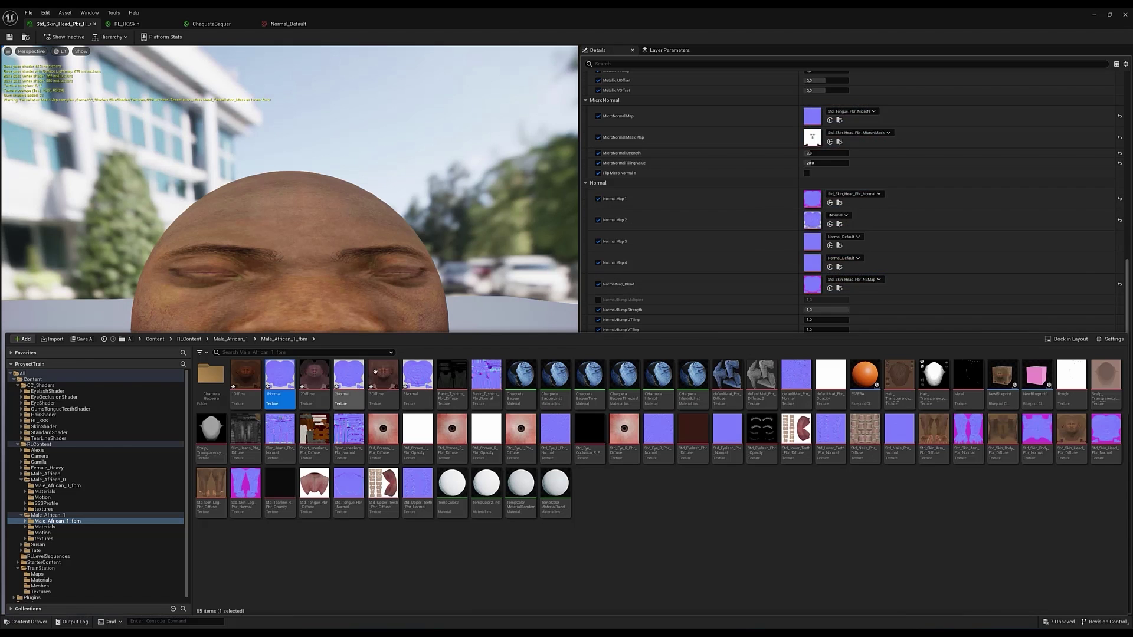
left_click_drag(692, 340, 812, 262)
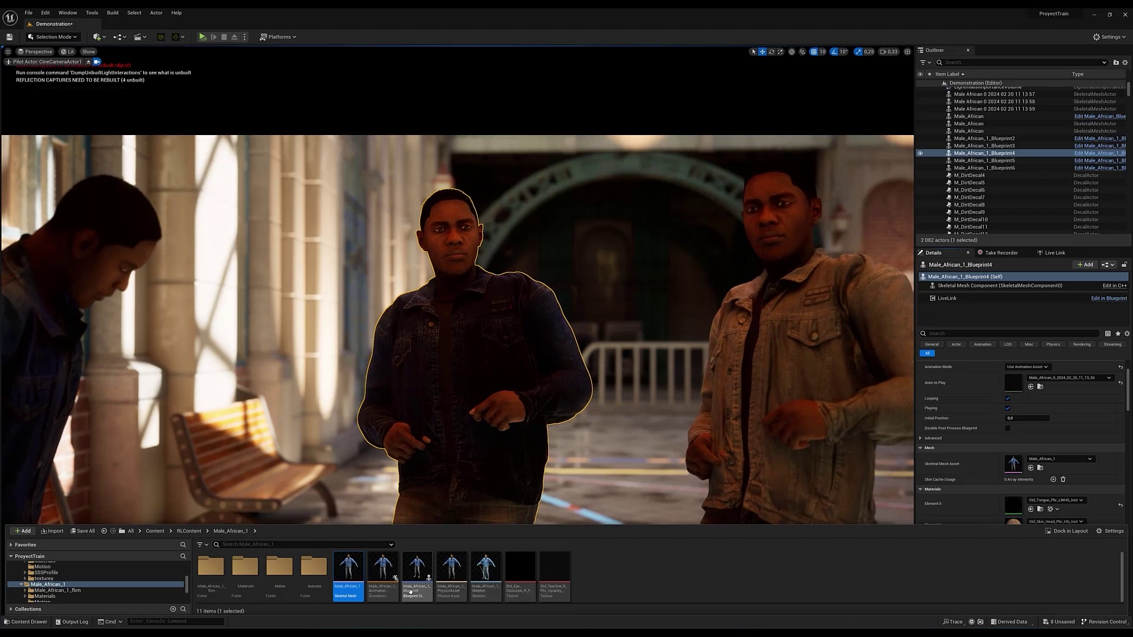
Step: In Male_African_1_Blueprint's Construction Script, duplicate the dynamic material node chain and connect it after the first Set Vector Parameter Value
double_click(425, 561)
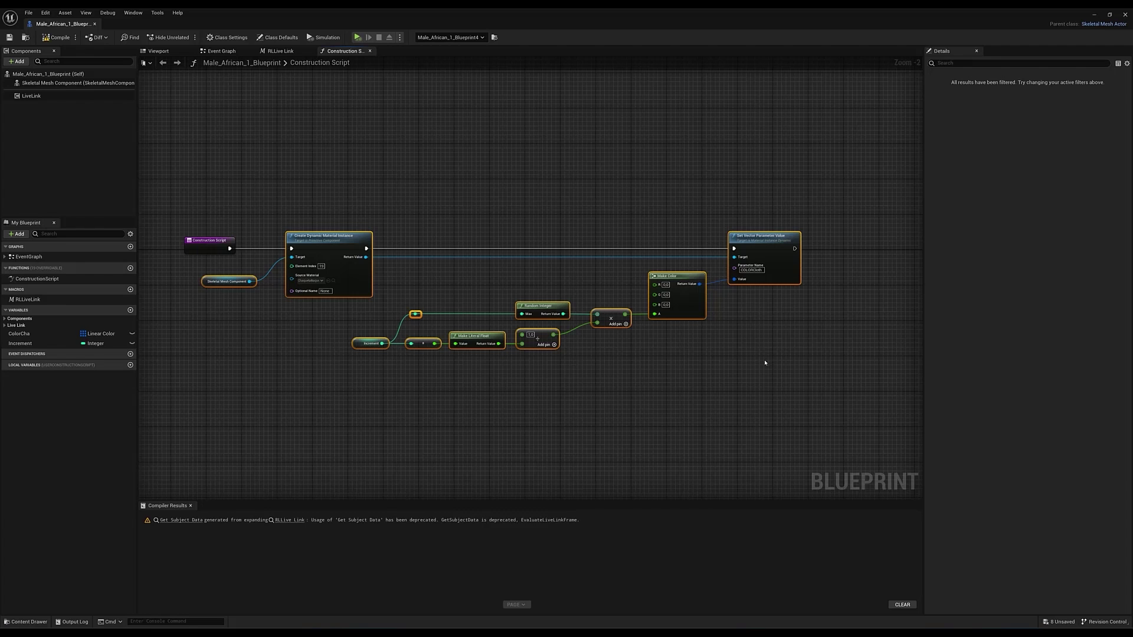
right_click_drag(765, 357, 478, 348)
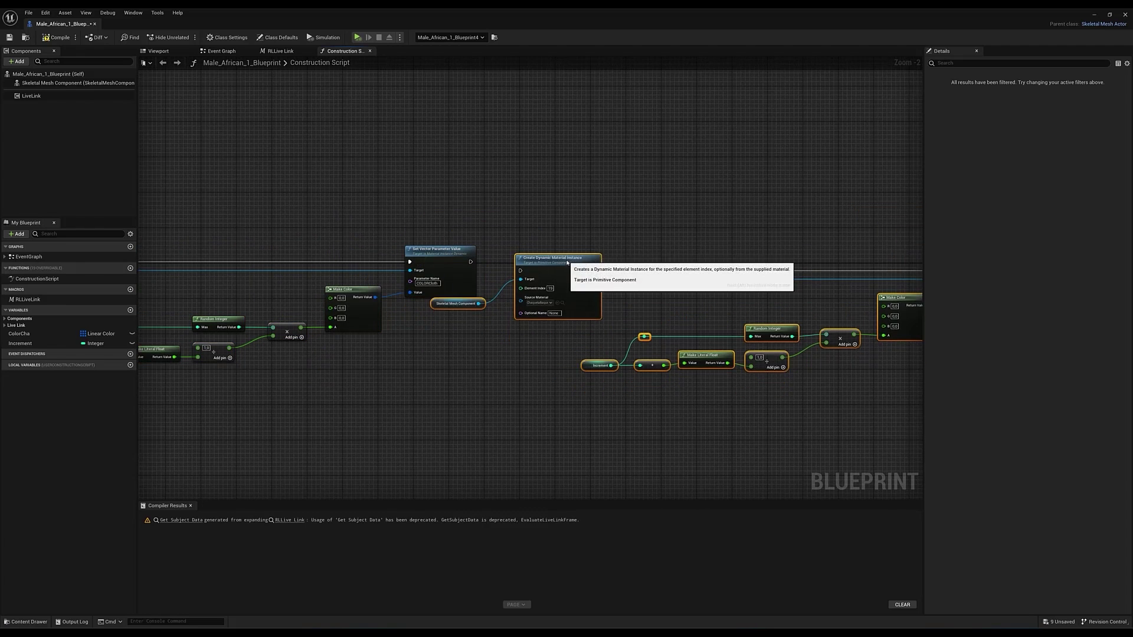
left_click_drag(617, 256, 566, 252)
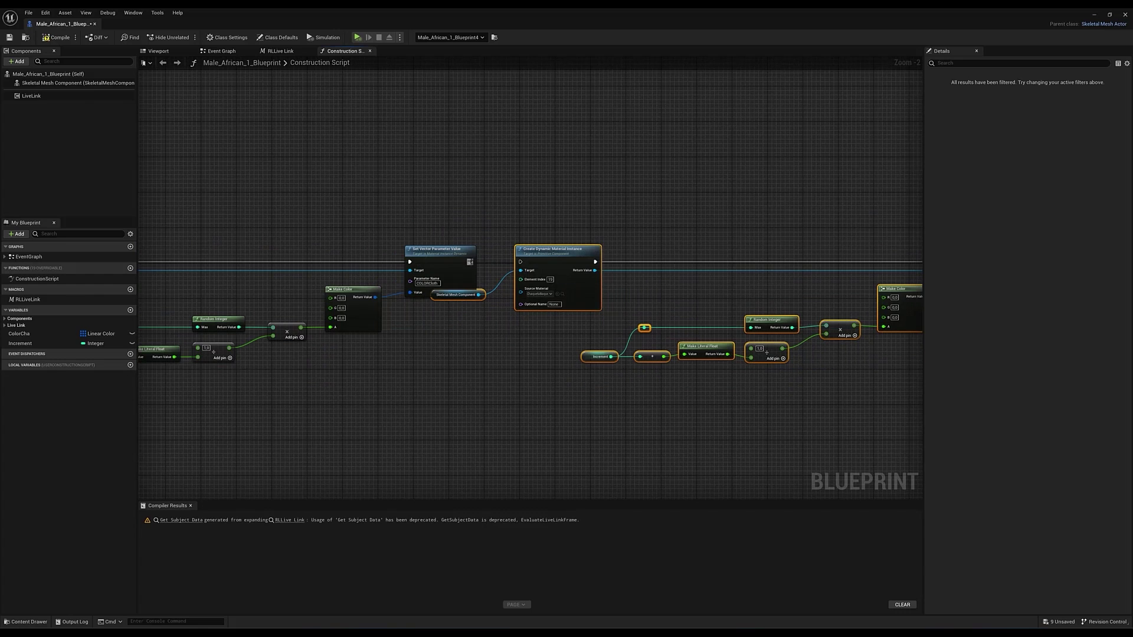
left_click(519, 262)
Step: Set the duplicated Create Dynamic Material Instance to Element Index 1 with the Std_Skin_Head material instance as Source Material
right_click_drag(519, 348, 480, 397)
scroll(629, 281, "up", 2)
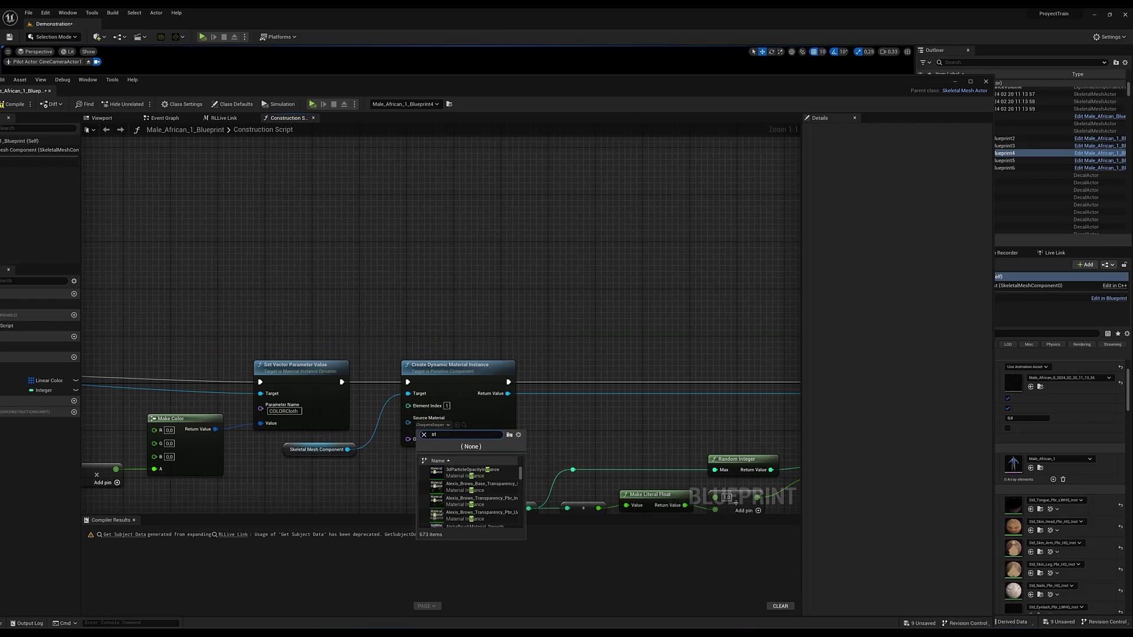
left_click(472, 496)
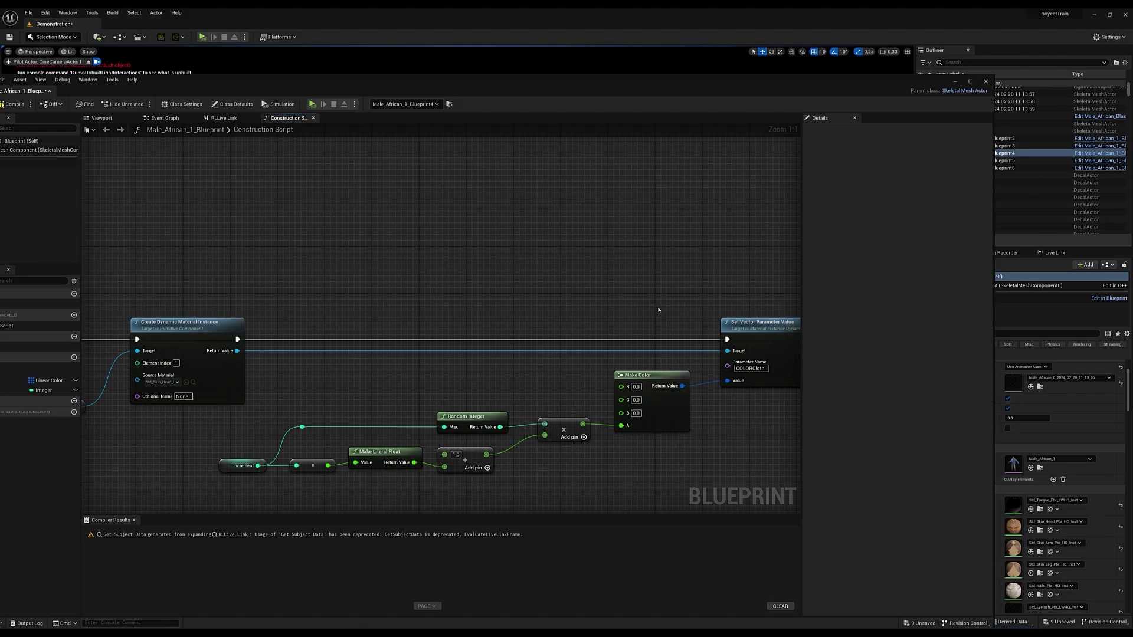
right_click_drag(658, 310, 517, 279)
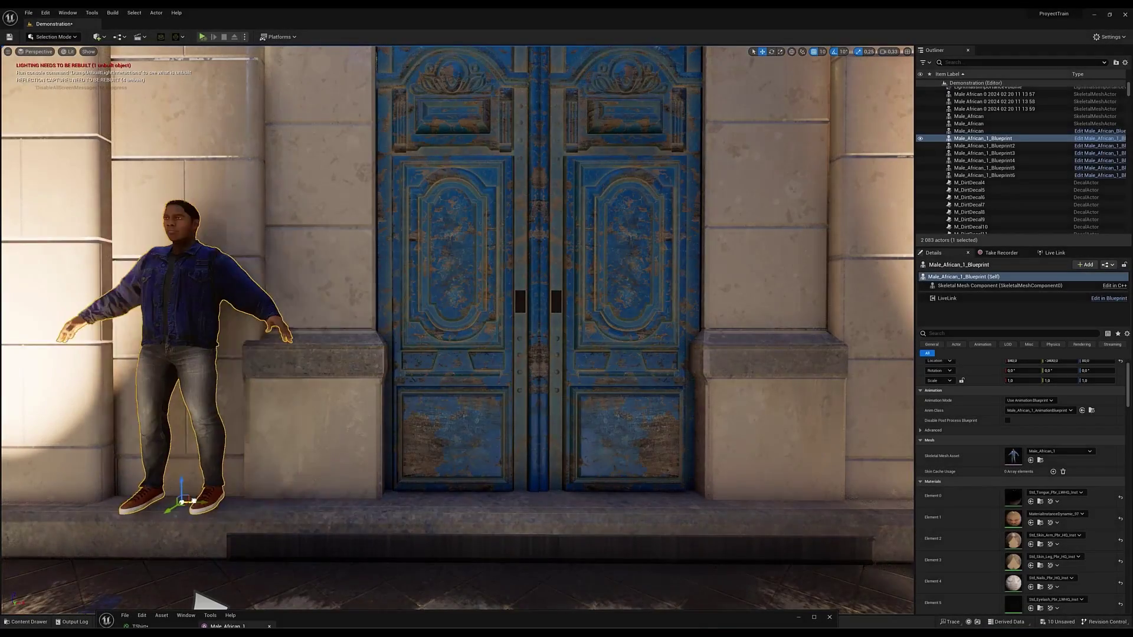
Step: Duplicate the Male_African_1_Blueprint character six times in a row in front of the blue doors
left_click_drag(194, 501, 885, 515)
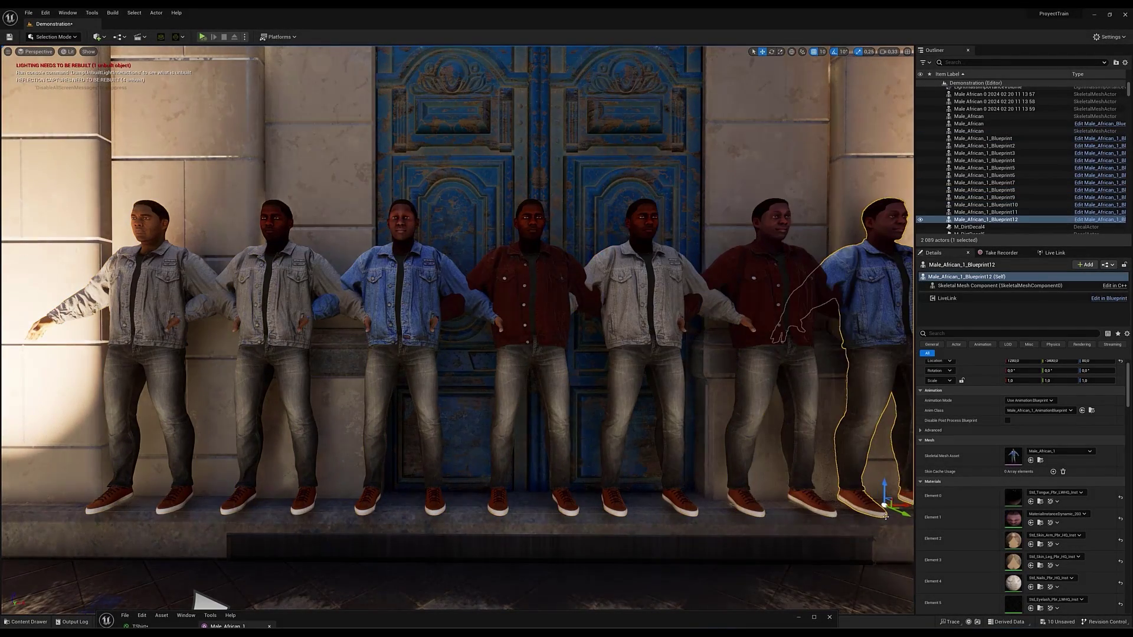
right_click_drag(826, 449, 864, 471)
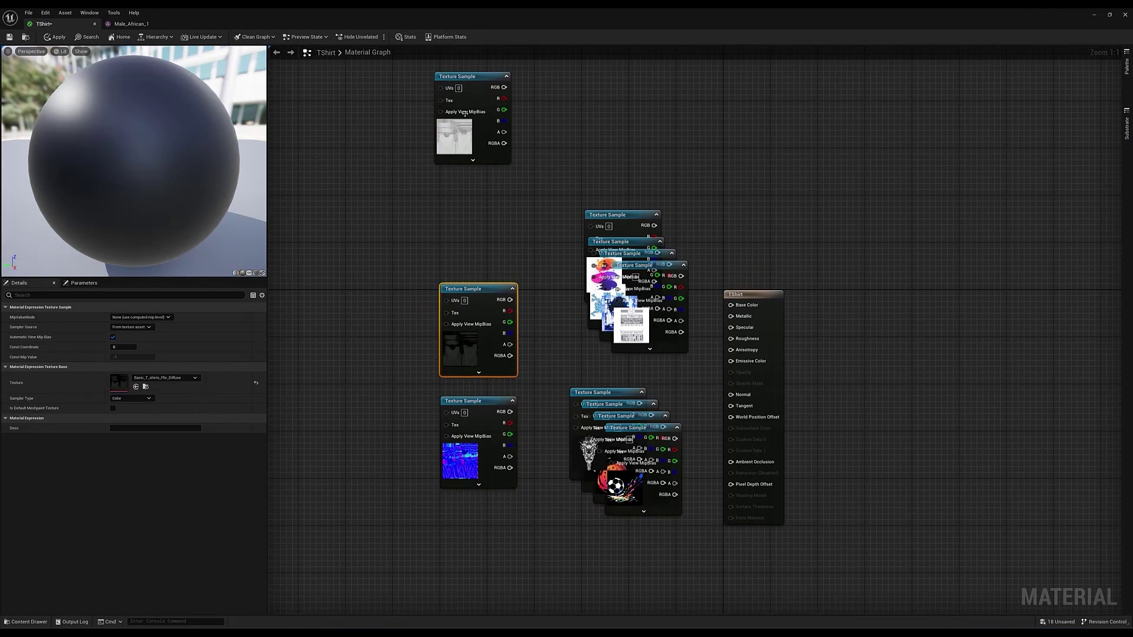
Step: Spread out the fabric and print Texture Sample nodes in the TShirt material graph, stacking the print textures in a column
left_click_drag(465, 113, 471, 202)
left_click_drag(484, 406, 483, 506)
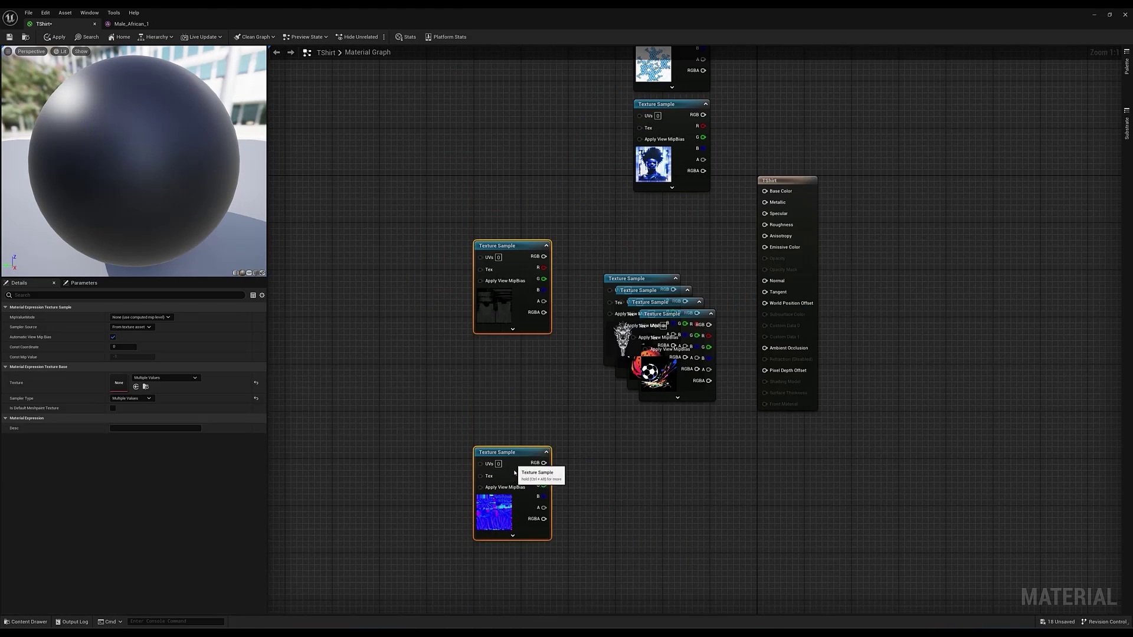
left_click_drag(514, 471, 514, 513)
left_click_drag(635, 279, 671, 218)
left_click_drag(631, 291, 643, 482)
left_click_drag(660, 313, 661, 393)
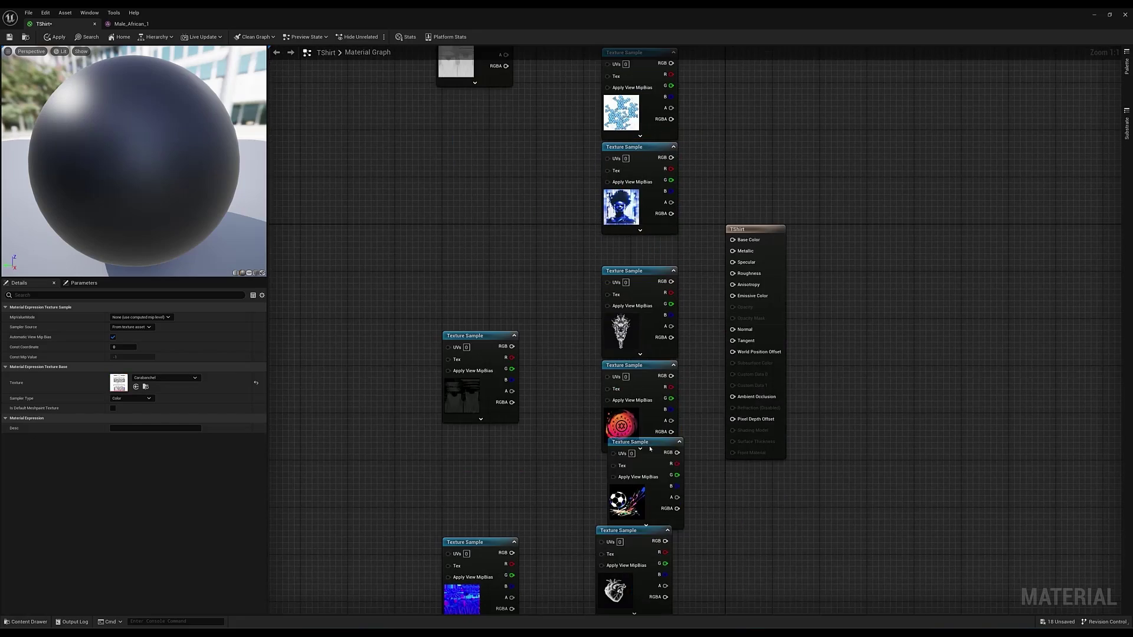
left_click_drag(651, 449, 641, 457)
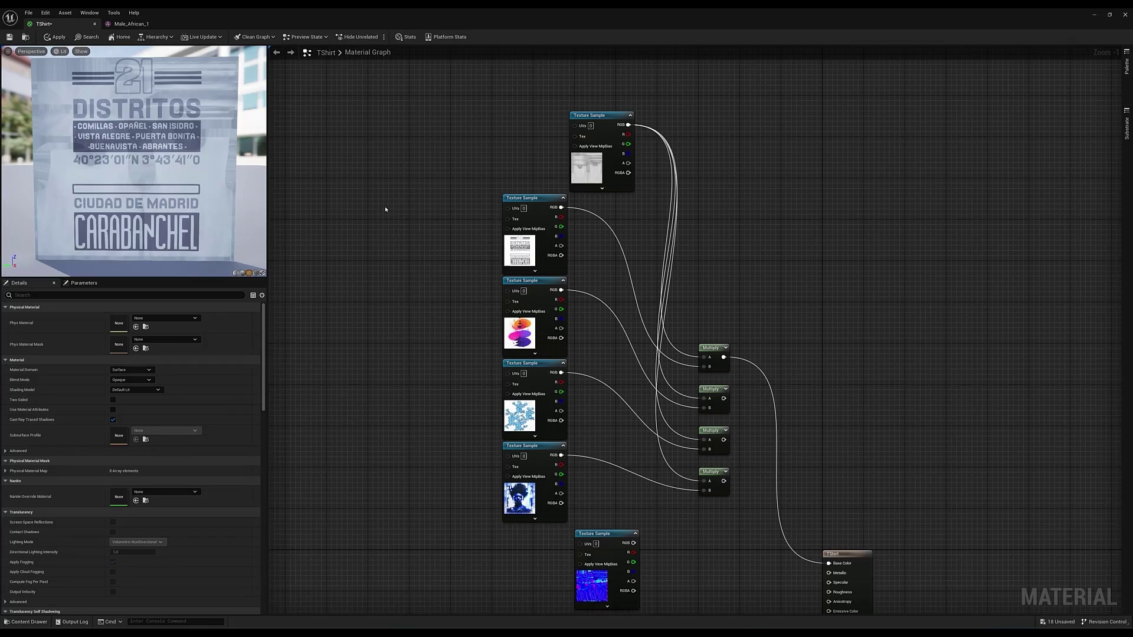
Step: Add a TexCoord node to the TShirt graph and connect it to the UVs of the Carabanchel print Texture Sample
right_click(381, 207)
type("text c")
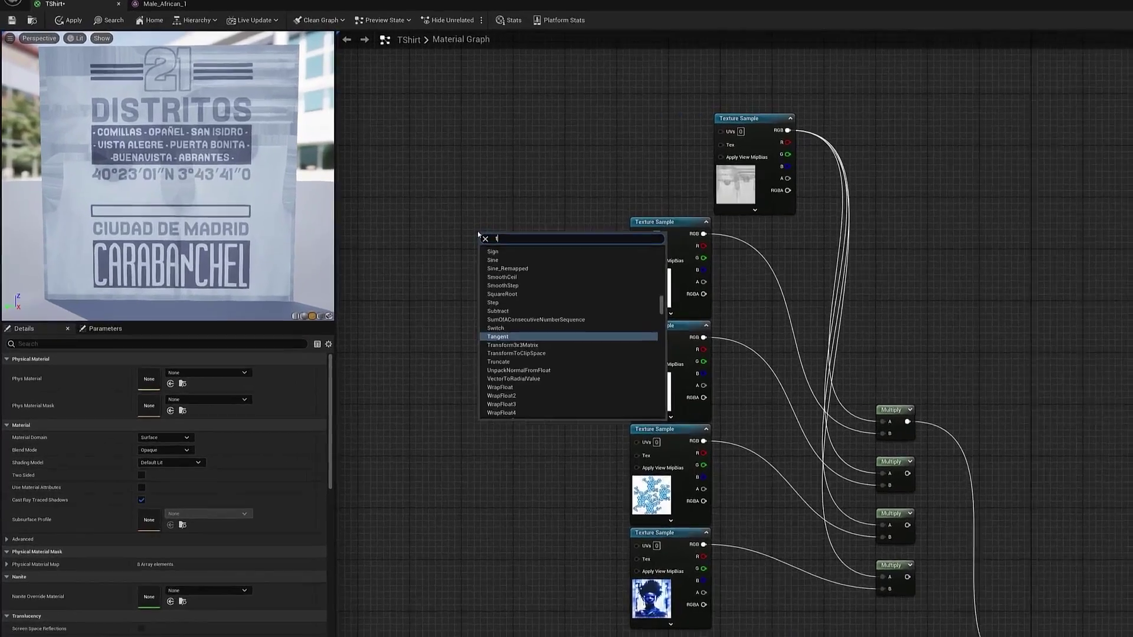
type("oord")
key("Return")
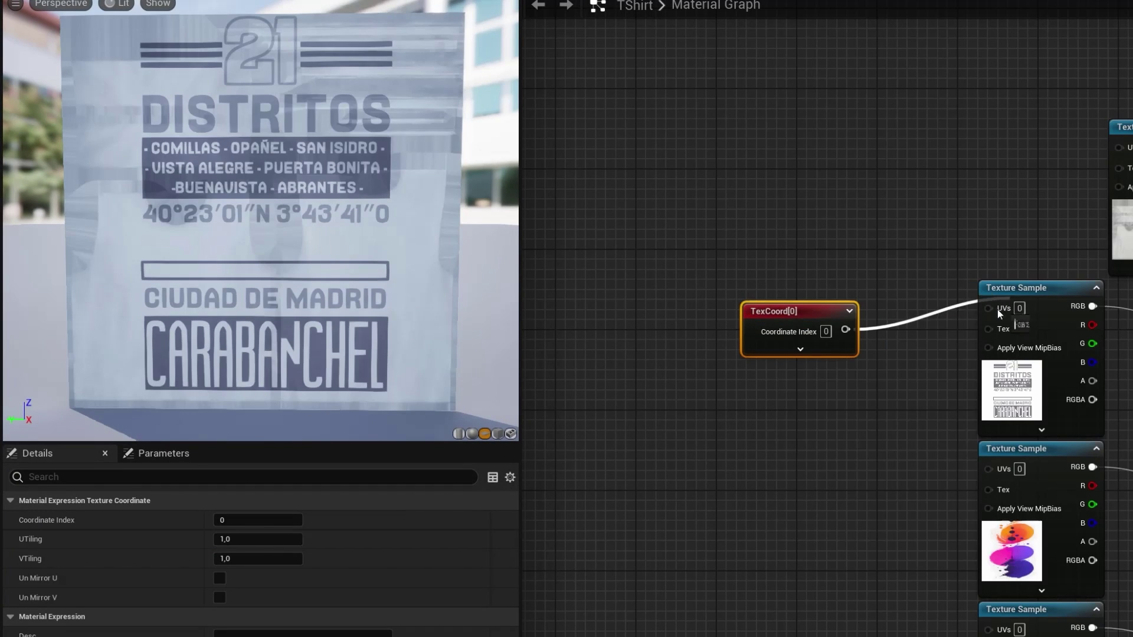
left_click_drag(997, 311, 995, 309)
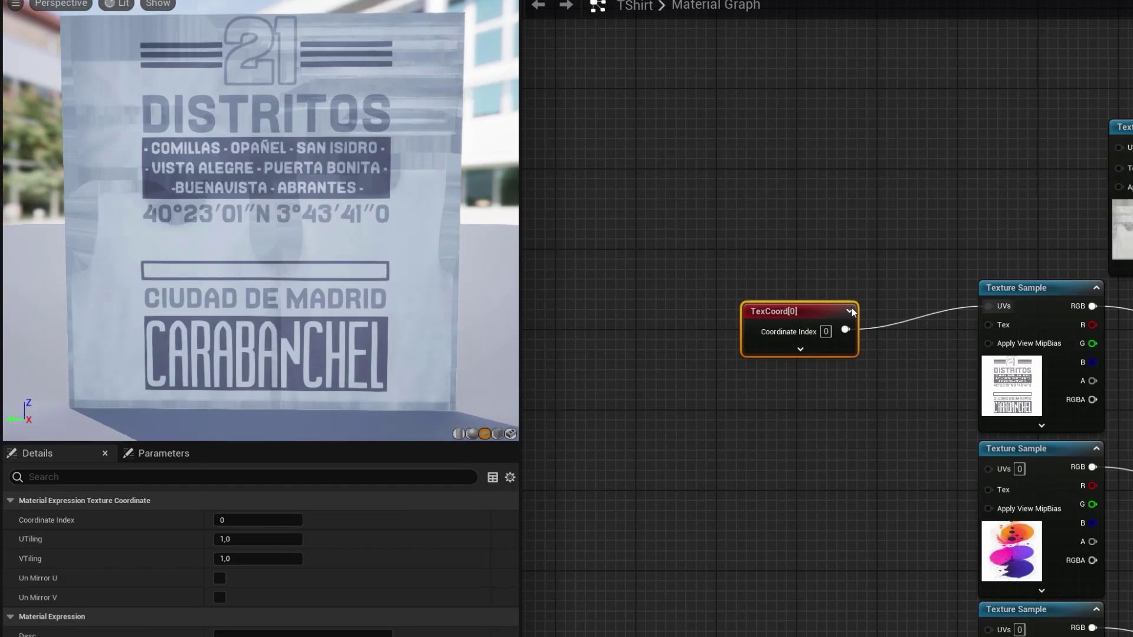
Step: Align the TexCoord node with the print's UVs input, expand it and set its UTiling to 2
left_click_drag(799, 349, 793, 326)
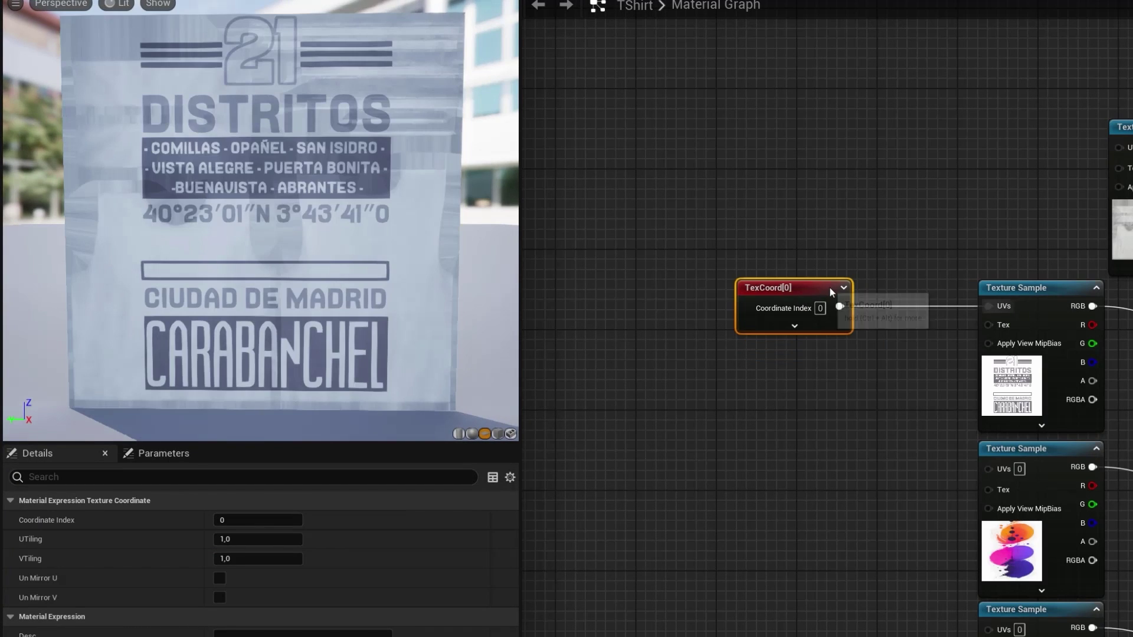
left_click(793, 326)
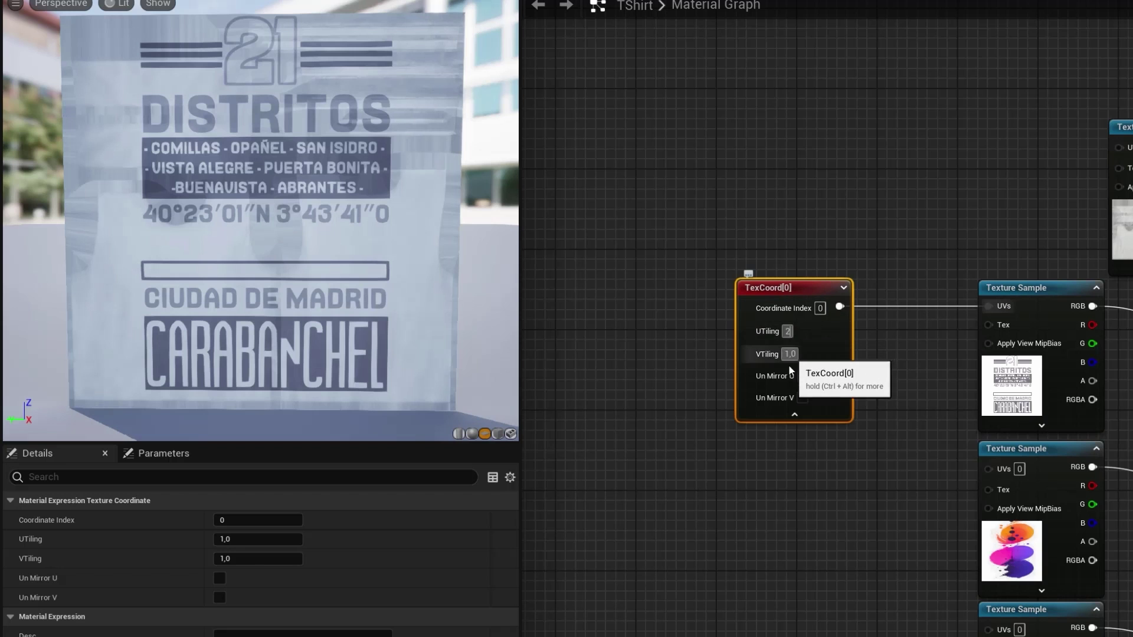
left_click(770, 509)
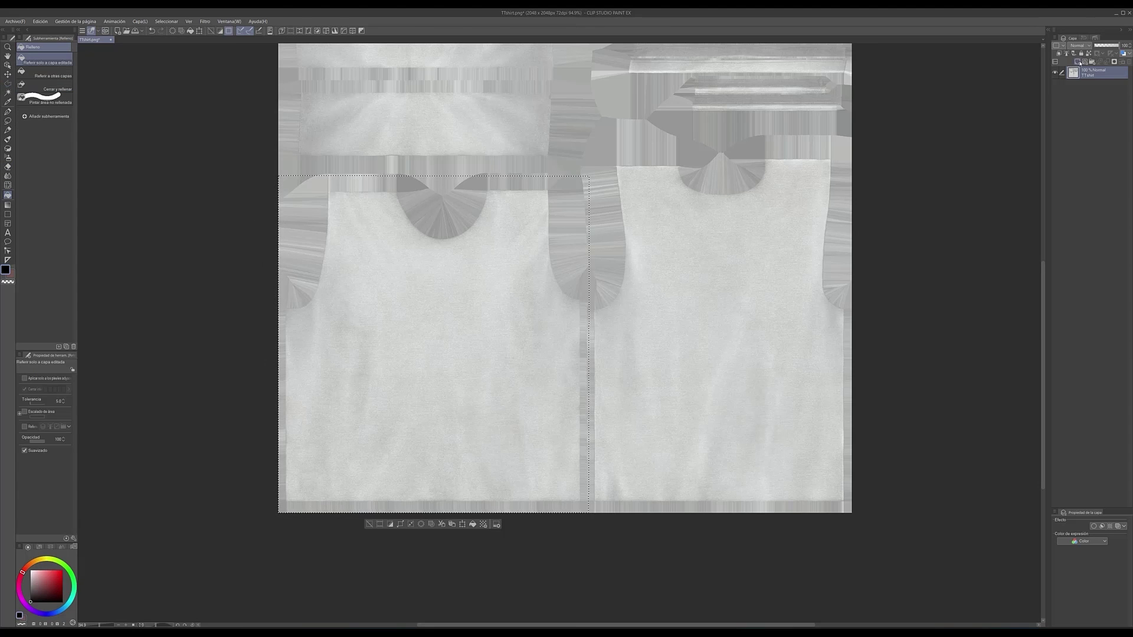
Step: In Clip Studio Paint, fill the T-shirt's selected front panel white and the rest black on a new layer, and change the image resolution
key("alt+BackSpace")
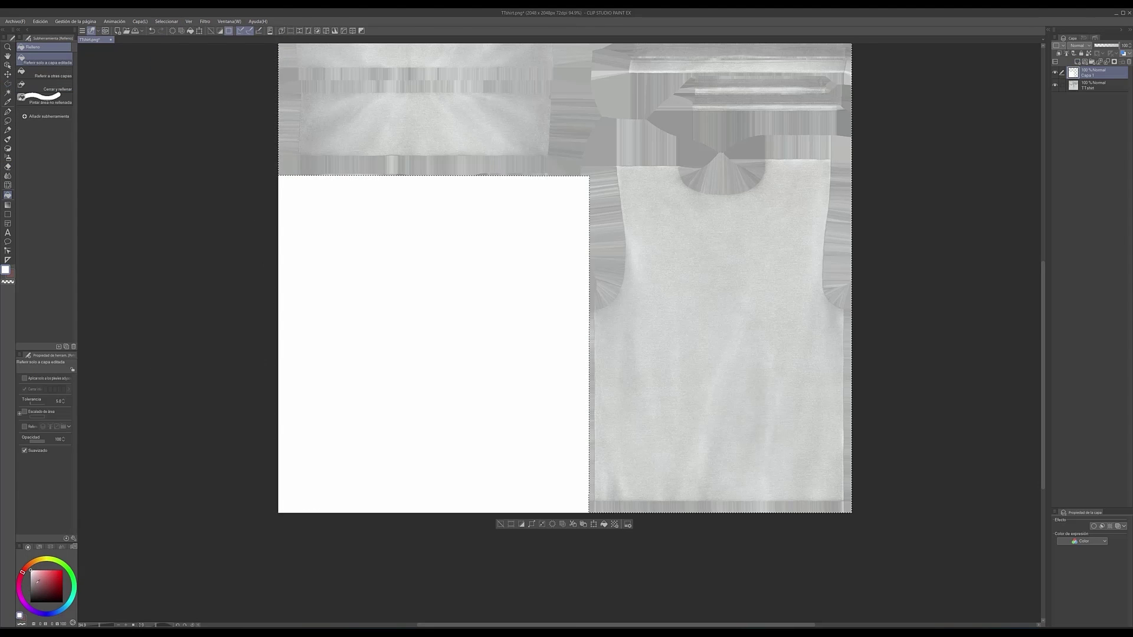
key("alt+BackSpace")
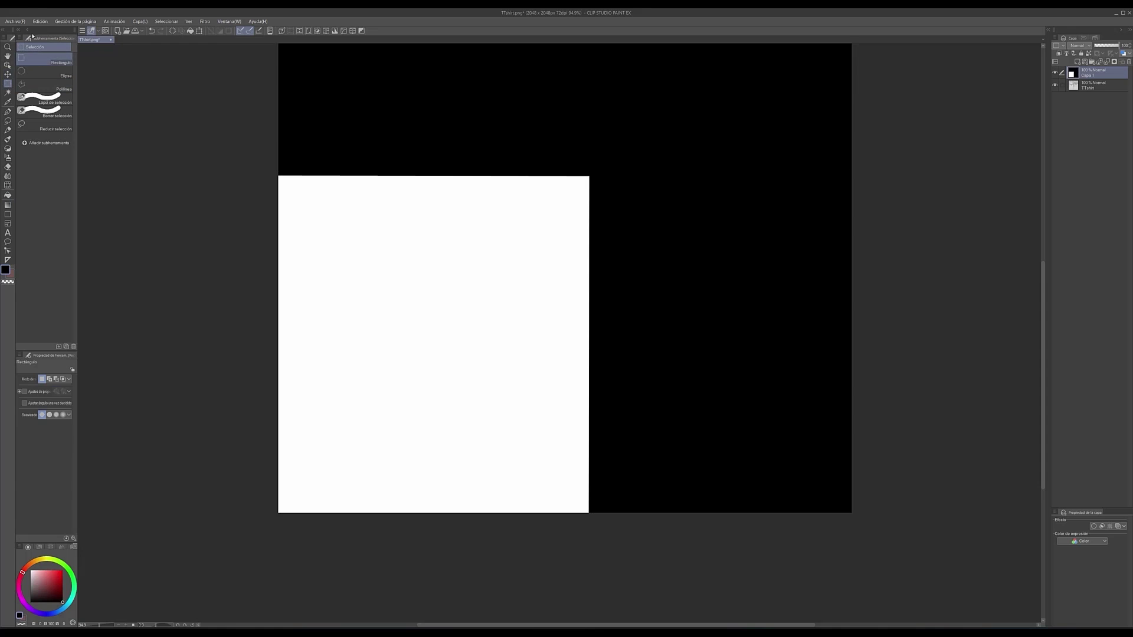
left_click(308, 31)
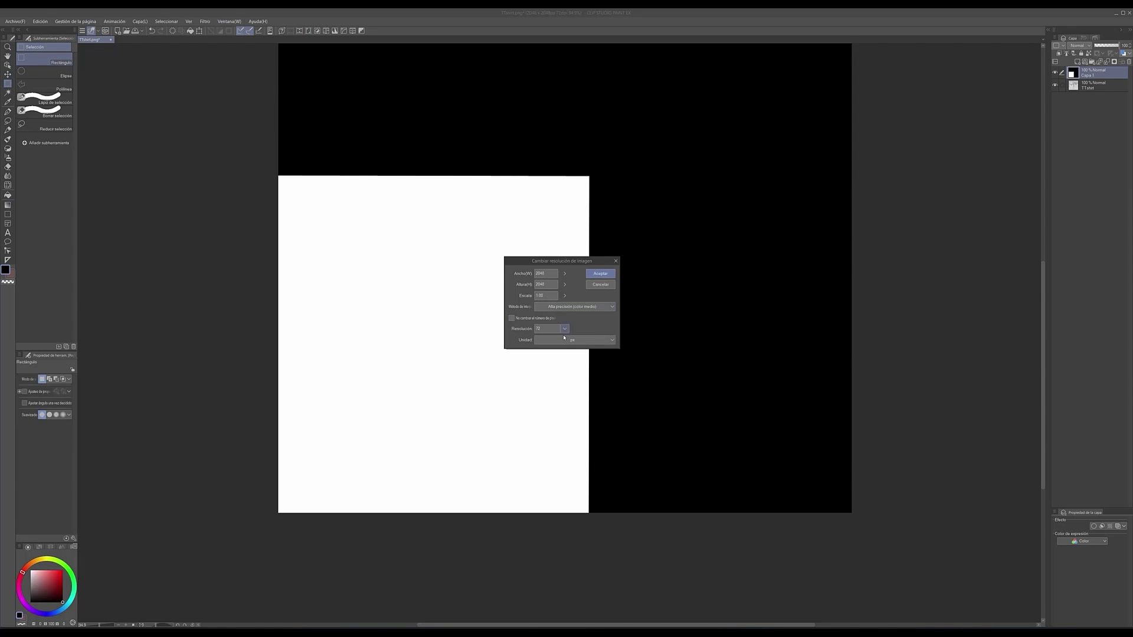
left_click(599, 274)
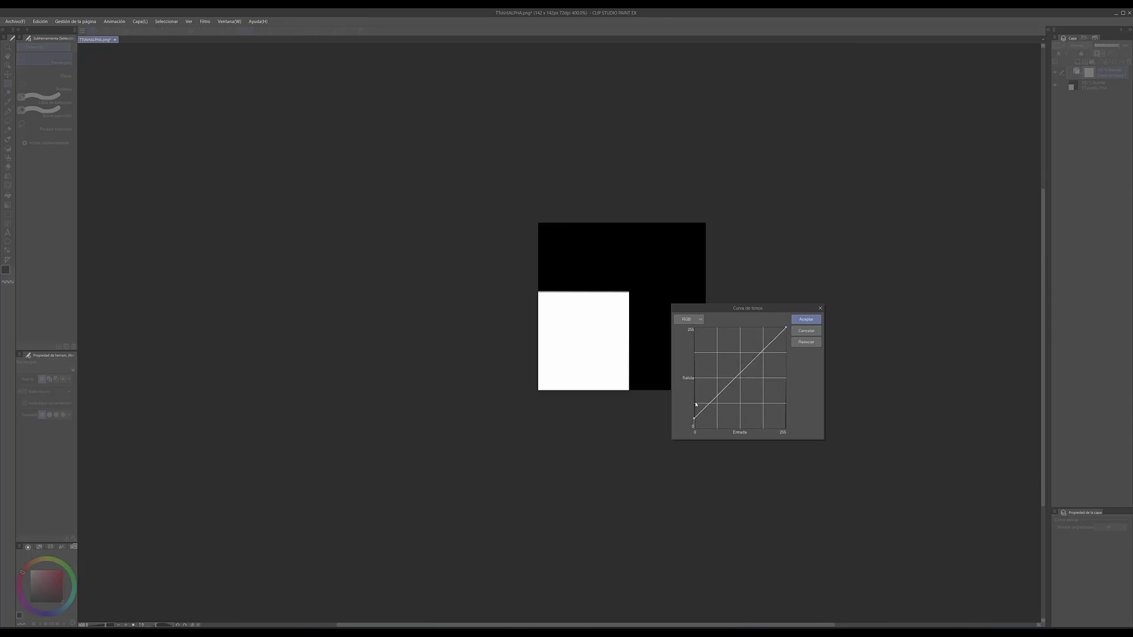
Step: Invert the T-shirt mask's black and white areas with the tone curve and accept the adjustment
left_click_drag(696, 405, 687, 323)
left_click_drag(781, 324, 776, 460)
left_click(802, 318)
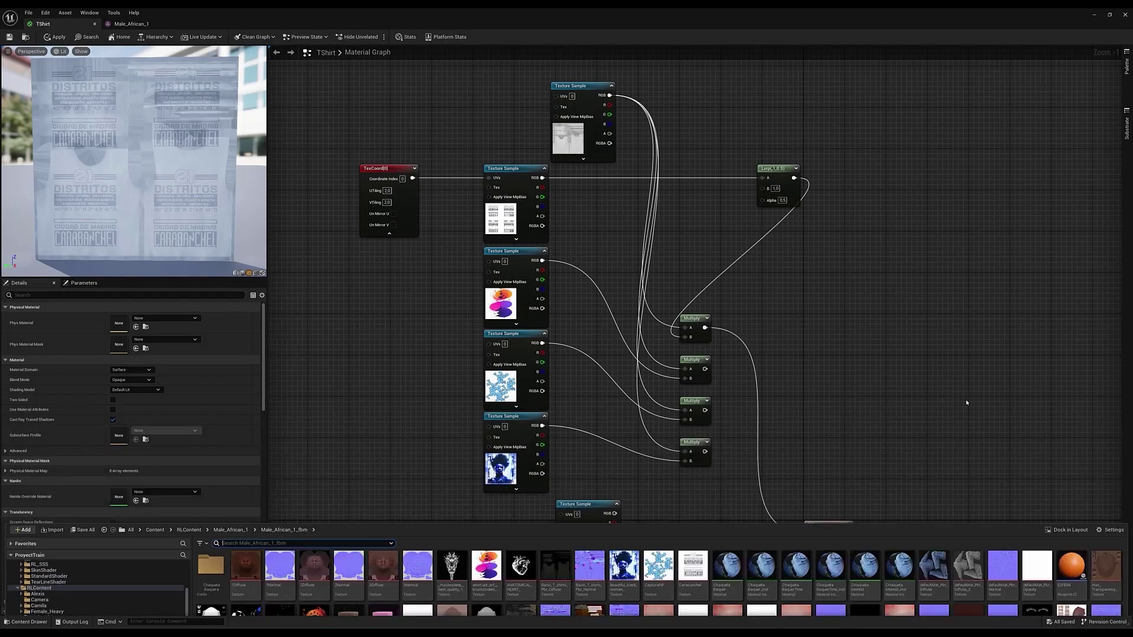
Step: In Unreal's TShirt graph, add the TShirtALPHA mask as a Texture Sample, connect it to the Lerp's Alpha and straighten the row
key("ctrl+space")
left_click(703, 223)
left_click_drag(704, 222, 688, 196)
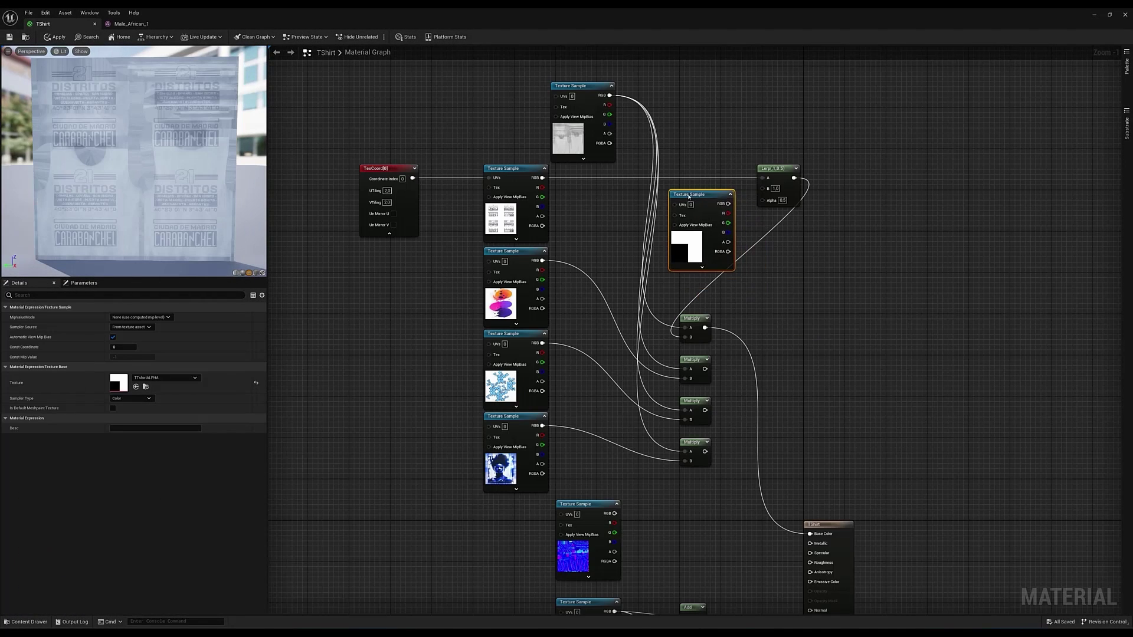
left_click_drag(765, 205, 703, 187)
key("ctrl+z")
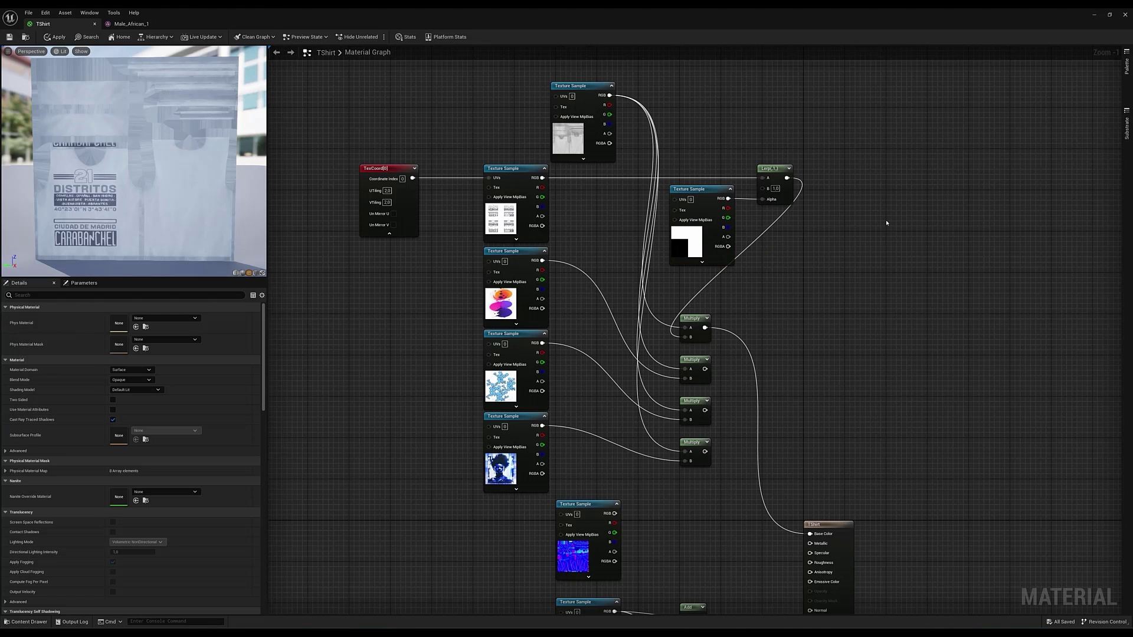
key("ctrl+z")
left_click(696, 183)
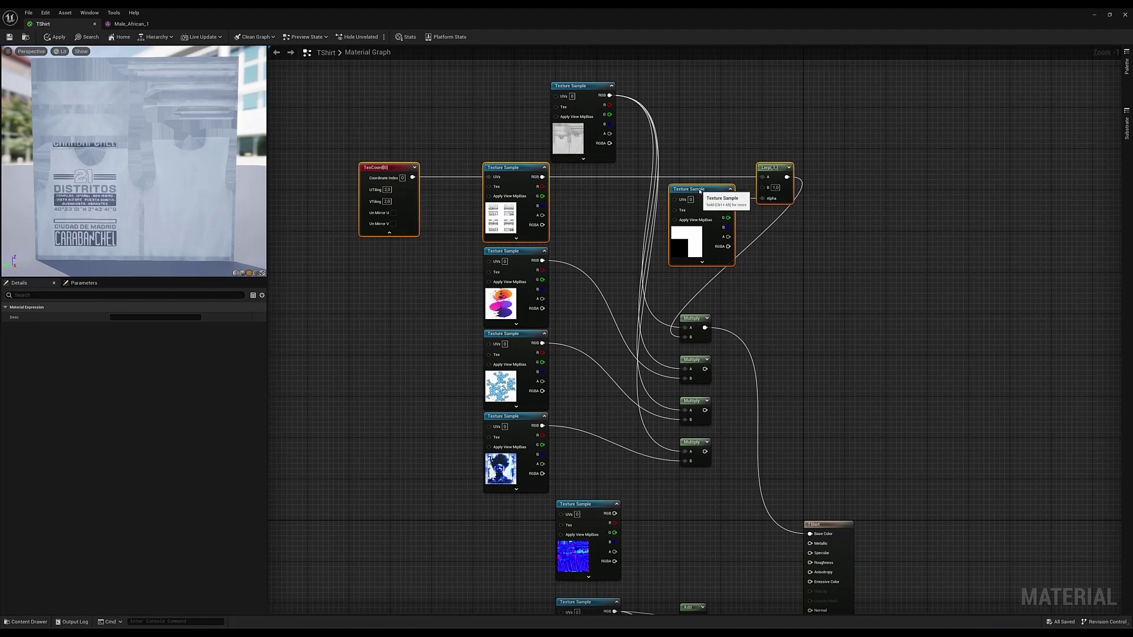
scroll(99, 208, "up", 3)
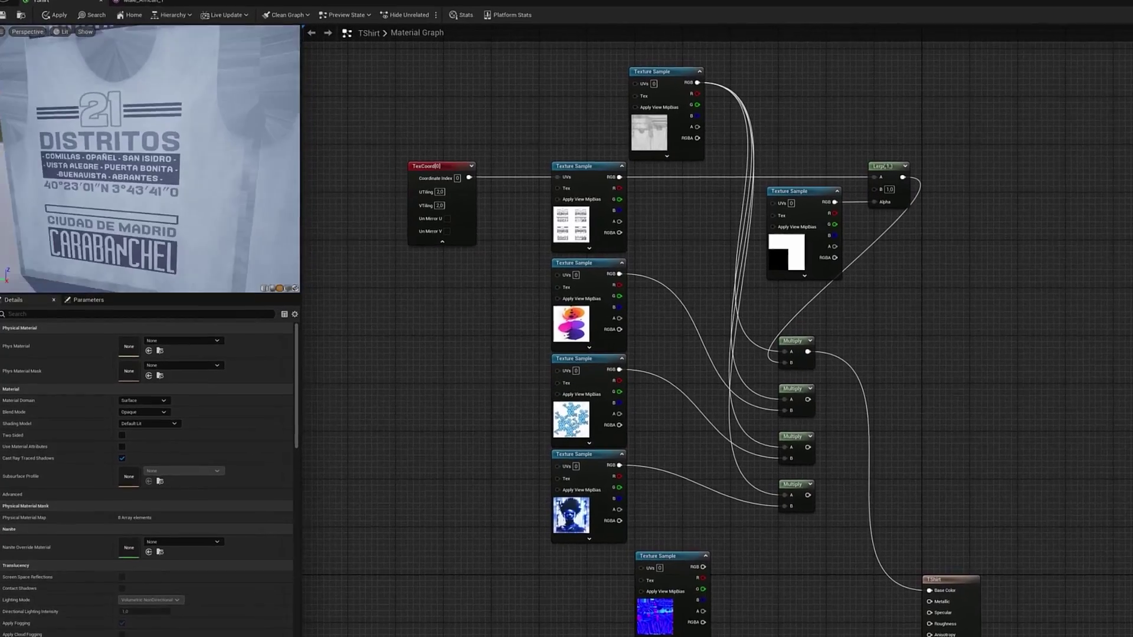
Step: Shift the four Multiply nodes away from the print textures and give each remaining print its own mask Texture Sample and Lerp
left_click_drag(714, 318, 764, 488)
left_click_drag(735, 461, 865, 459)
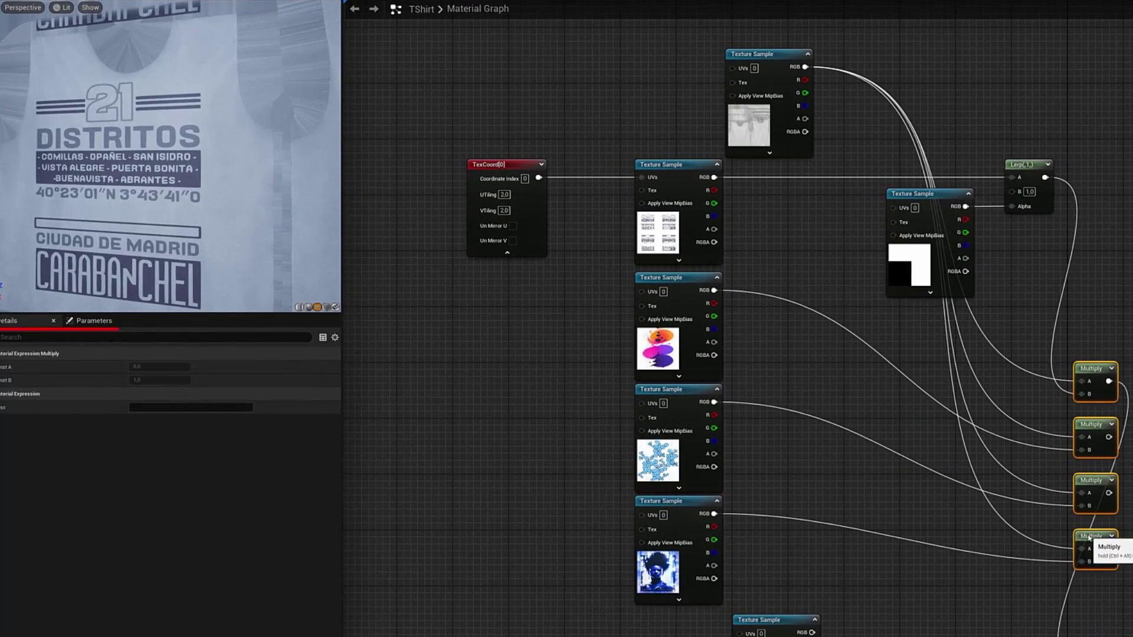
key("ctrl+v")
left_click_drag(908, 195, 856, 354)
left_click_drag(1043, 138, 944, 236)
left_click_drag(1038, 194, 994, 204)
Step: Paste the vector parameter and Switch node chain from the ChaquetaVaquer material into the TShirt graph and straighten its connections
scroll(1002, 236, "down", 1)
left_click_drag(1056, 183, 629, 493)
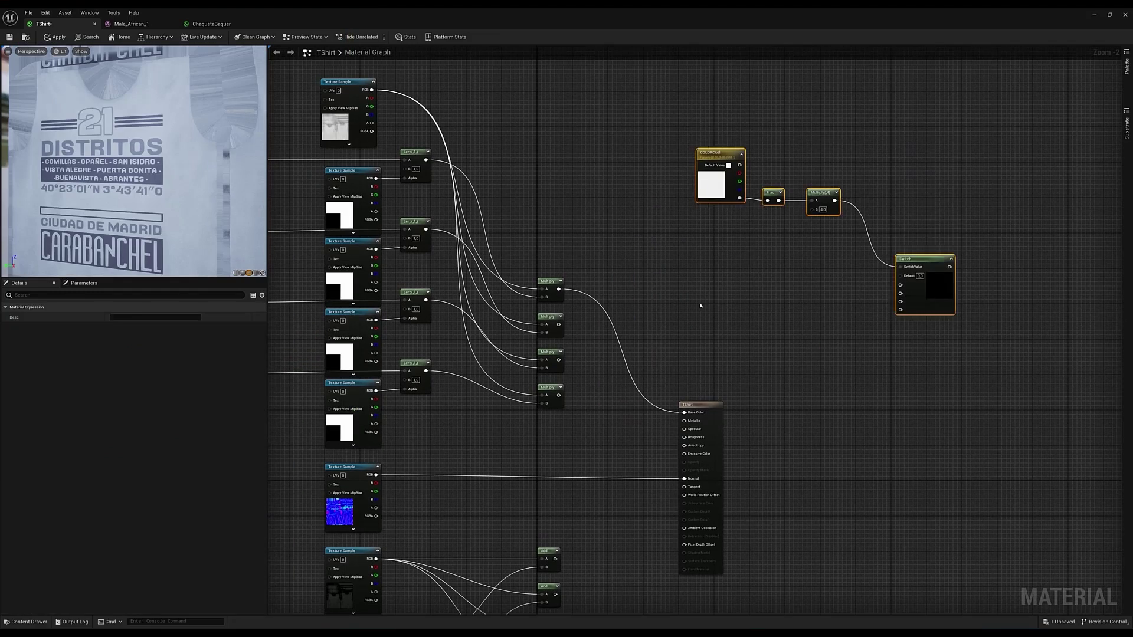
key("q")
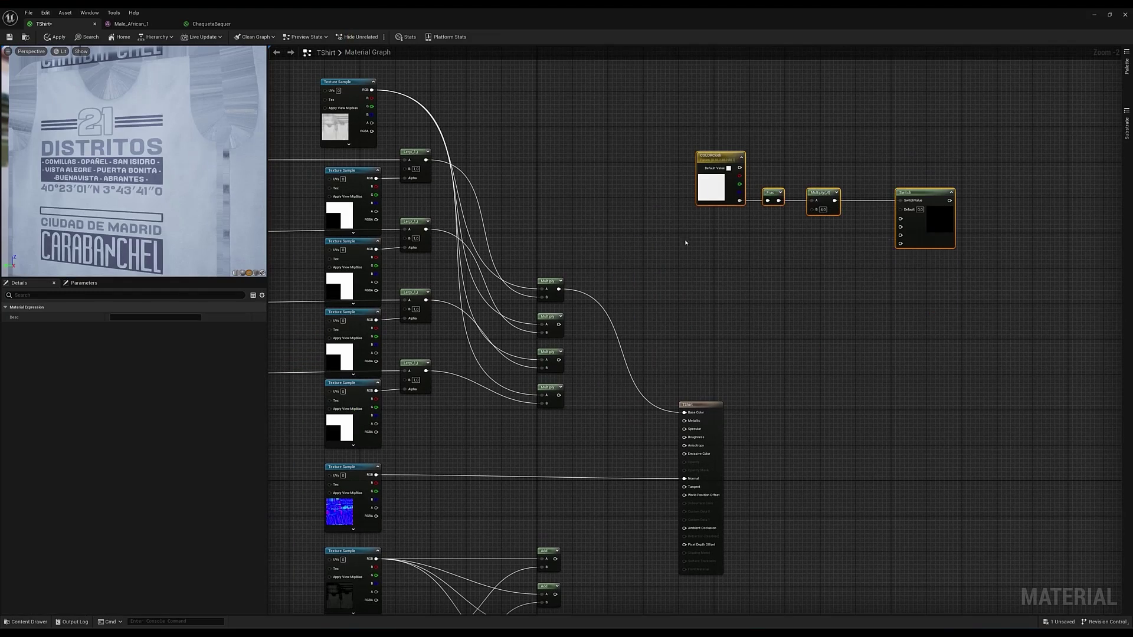
scroll(834, 303, "down", 2)
scroll(819, 277, "up", 2)
left_click(908, 189)
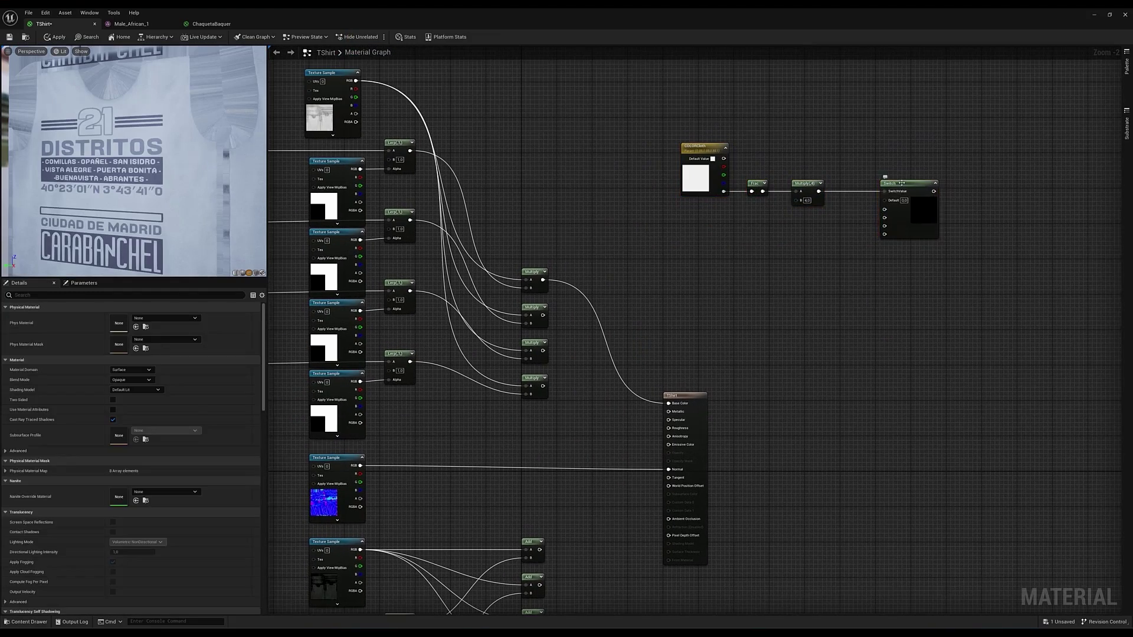
Step: Duplicate the compacted parameter and Switch chain below the original and rename the copied vector parameter
left_click_drag(959, 162, 749, 228)
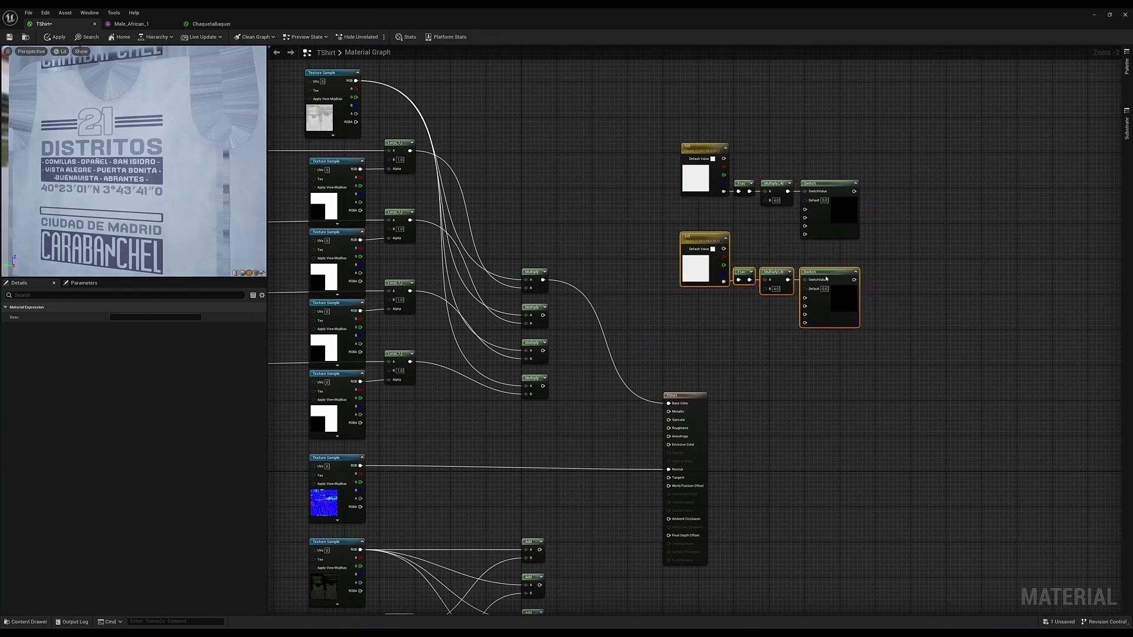
left_click(705, 243)
double_click(124, 317)
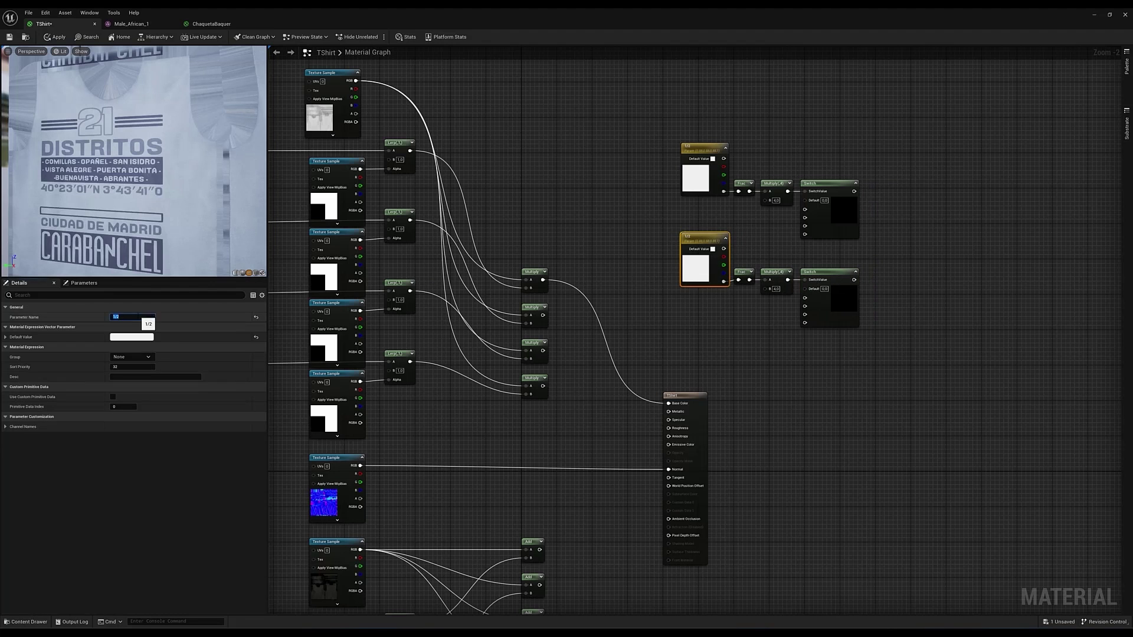
right_click_drag(706, 328, 642, 252)
Step: Reduce the upper Switch node to two inputs, move the material output node aside and disconnect its Base Color
left_click(755, 147)
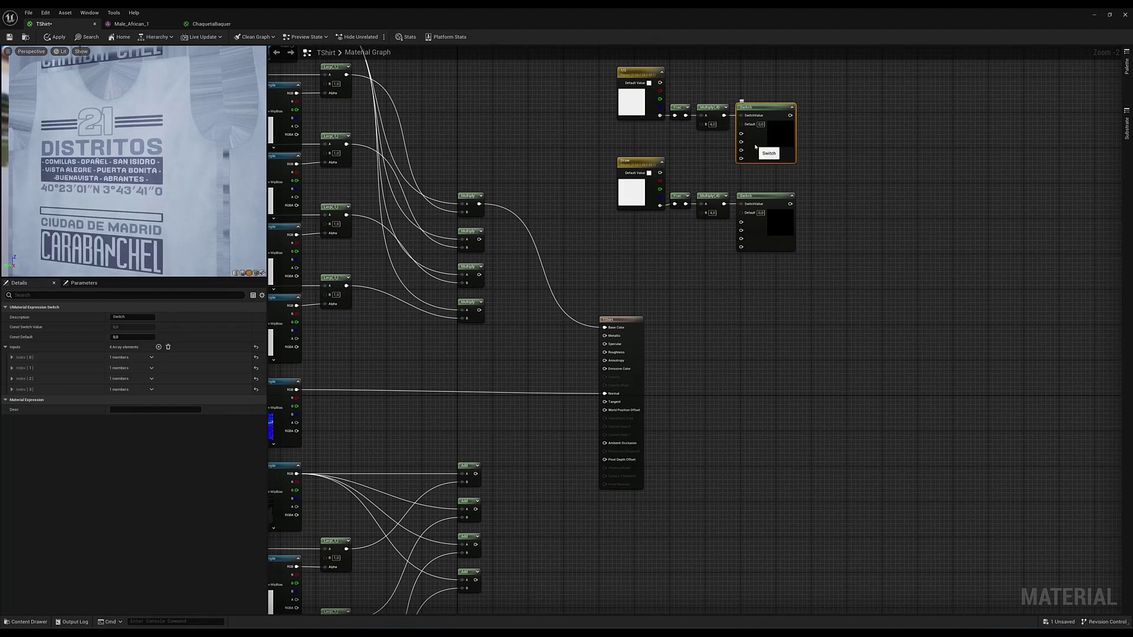
left_click(168, 346)
left_click_drag(605, 325, 759, 317)
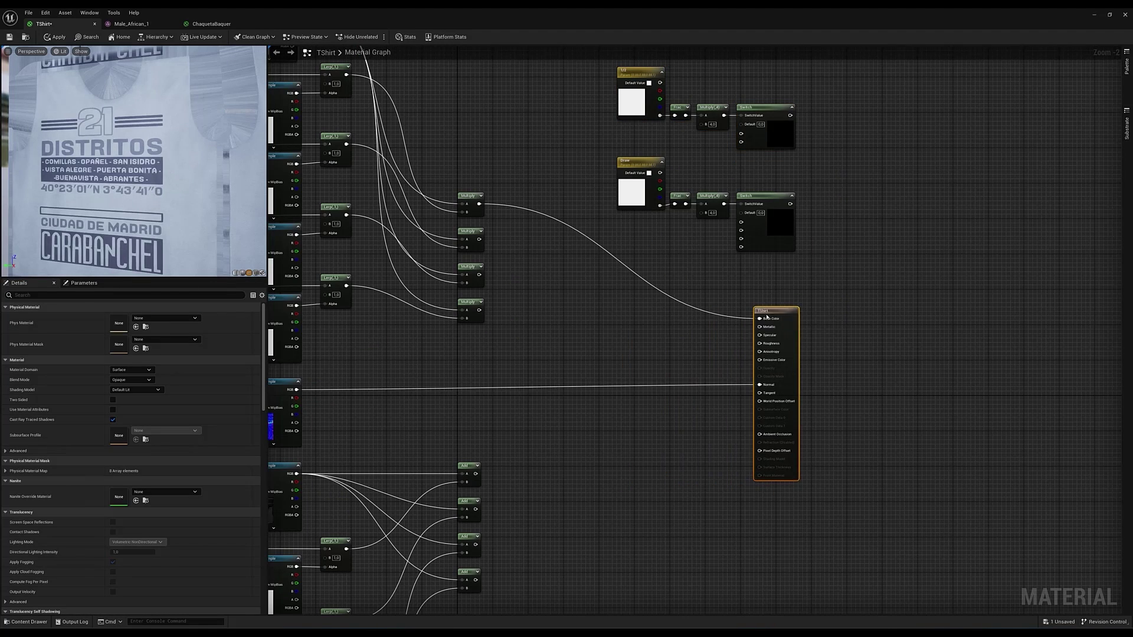
left_click(760, 318, "alt")
Step: Move the two-input Switch and its parameter chain beside the material output and connect the Switch to Base Color
left_click_drag(607, 59, 802, 155)
left_click_drag(640, 70, 578, 339)
left_click_drag(783, 312, 836, 317)
left_click_drag(549, 327, 738, 422)
left_click_drag(633, 376, 654, 342)
left_click_drag(751, 349, 812, 322)
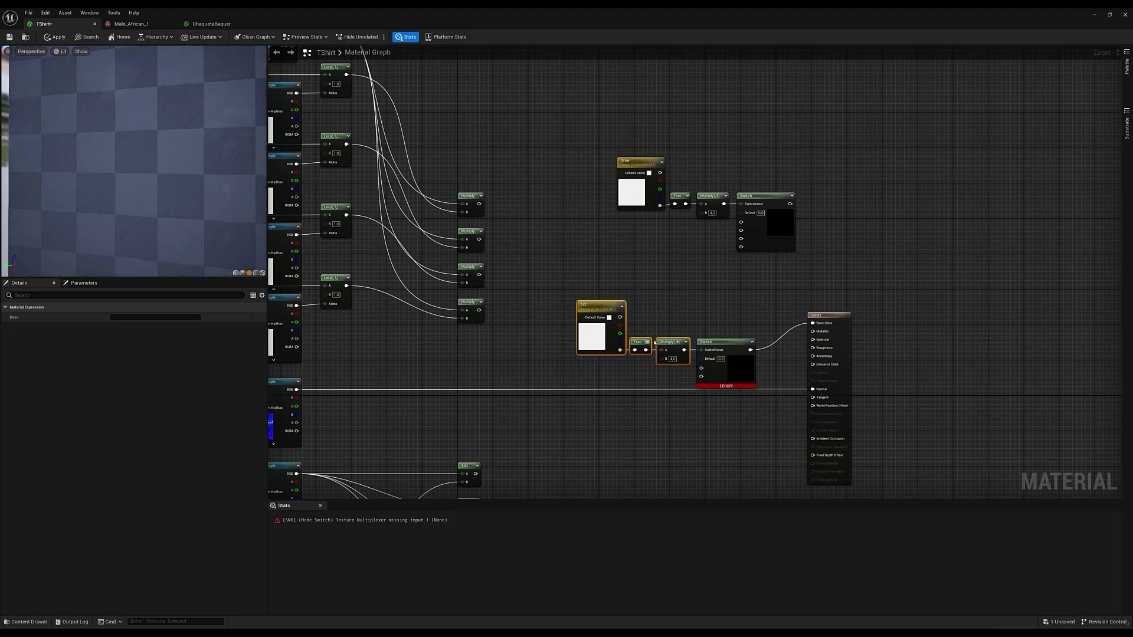
Step: Stack the parameter chain above the two-input Switch with reroute nodes on the wire, then shift the group with the material output
left_click_drag(654, 342, 727, 294)
left_click_drag(691, 329, 699, 328)
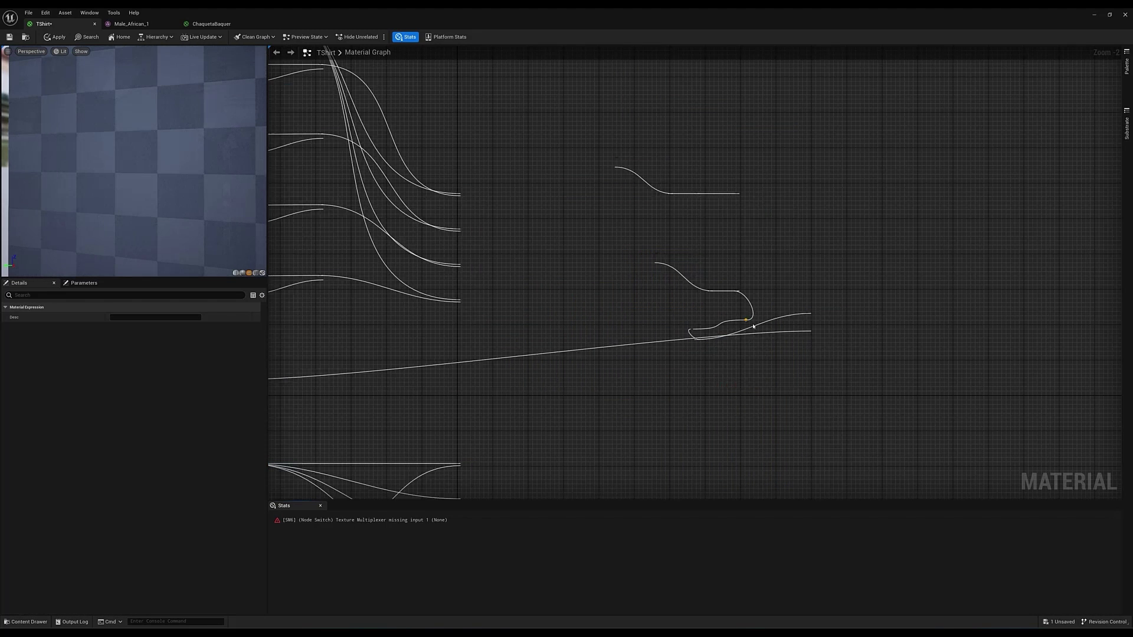
left_click(604, 350)
right_click_drag(489, 206, 533, 182)
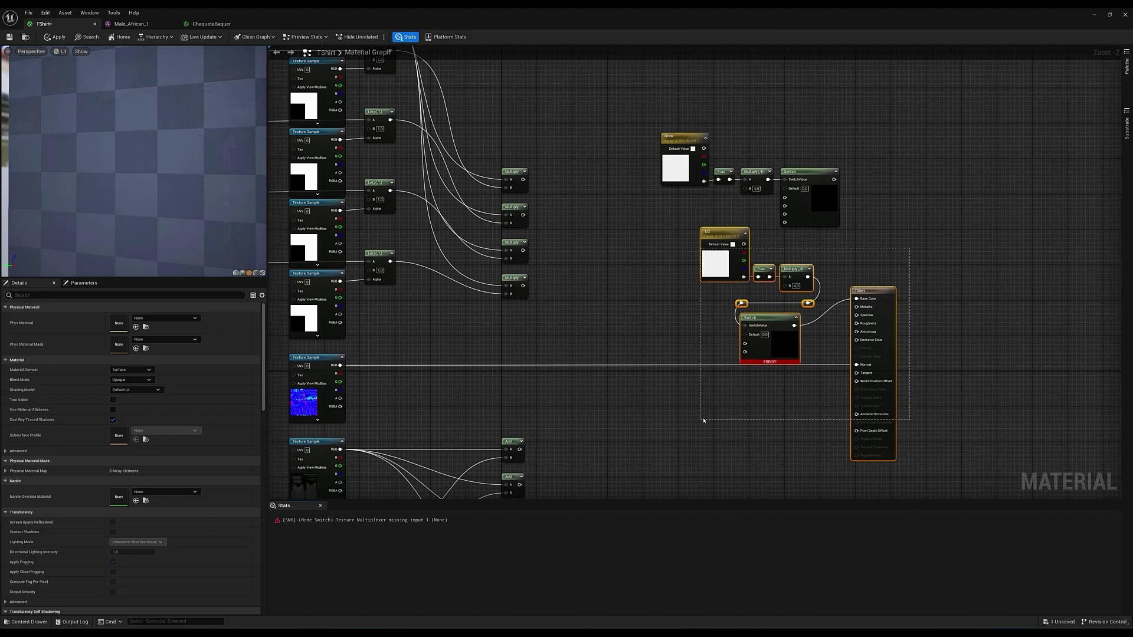
left_click_drag(723, 234, 797, 234)
Step: Arrange the four-input Switch below its parameter chain with reroute points, duplicate it, and wire the Multiply outputs into the original
mouse_move(813, 170)
left_mouse_down()
mouse_move(733, 257)
mouse_move(742, 203)
left_mouse_up()
left_click(734, 233)
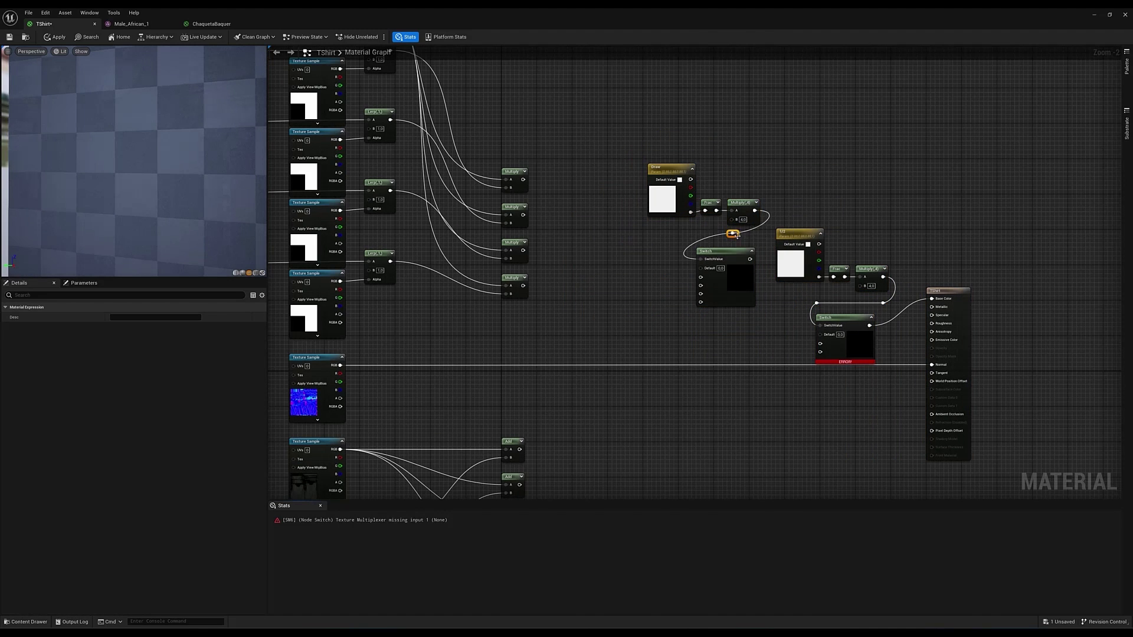
key("ctrl+c")
key("ctrl+v")
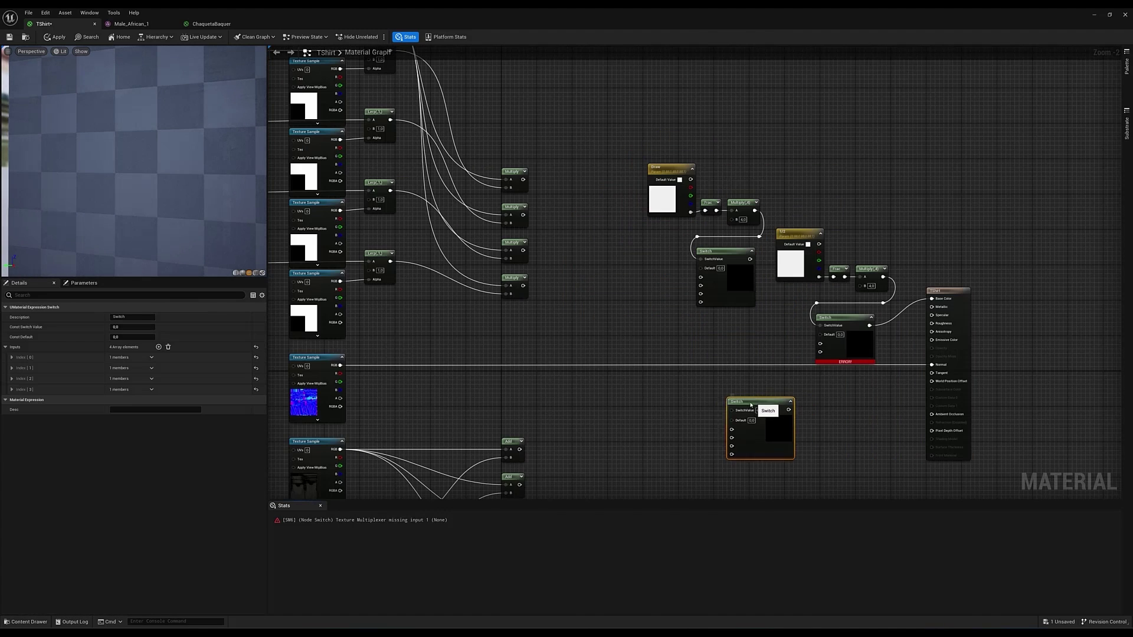
left_click(679, 378)
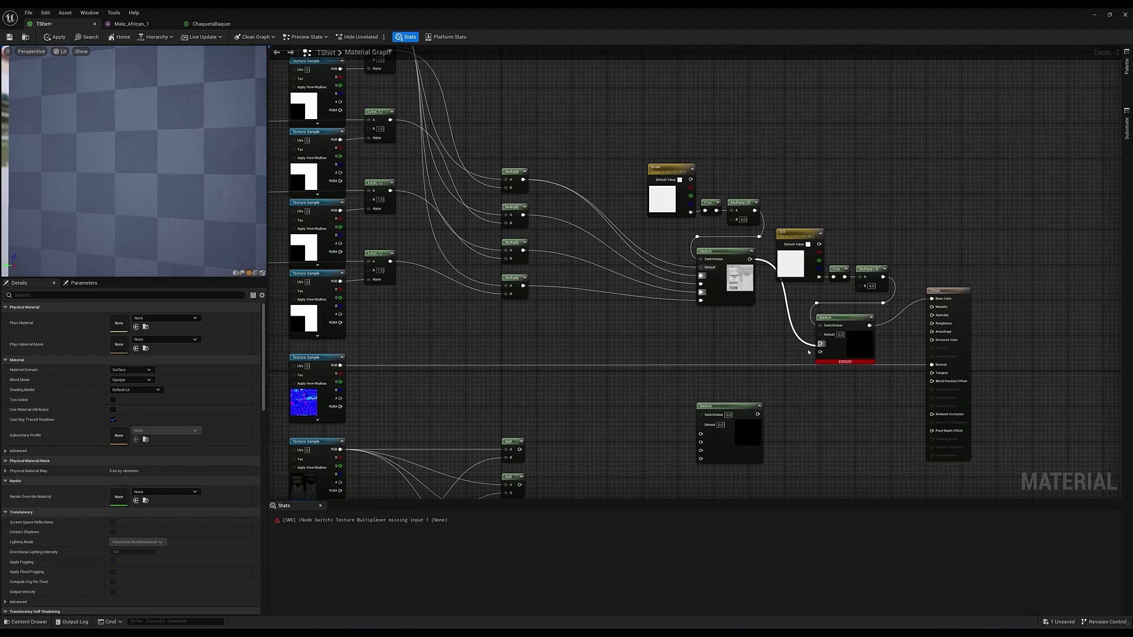
Step: Rearrange the switch section so a single Switch collects the print and lower shirt variants and feeds the material's Base Color
right_click_drag(808, 352, 798, 315)
left_click_drag(761, 186, 885, 259)
left_click_drag(788, 196, 788, 170)
left_click(569, 384)
right_click_drag(569, 384, 698, 334)
left_click_drag(565, 360, 746, 298)
right_click_drag(746, 297, 640, 423)
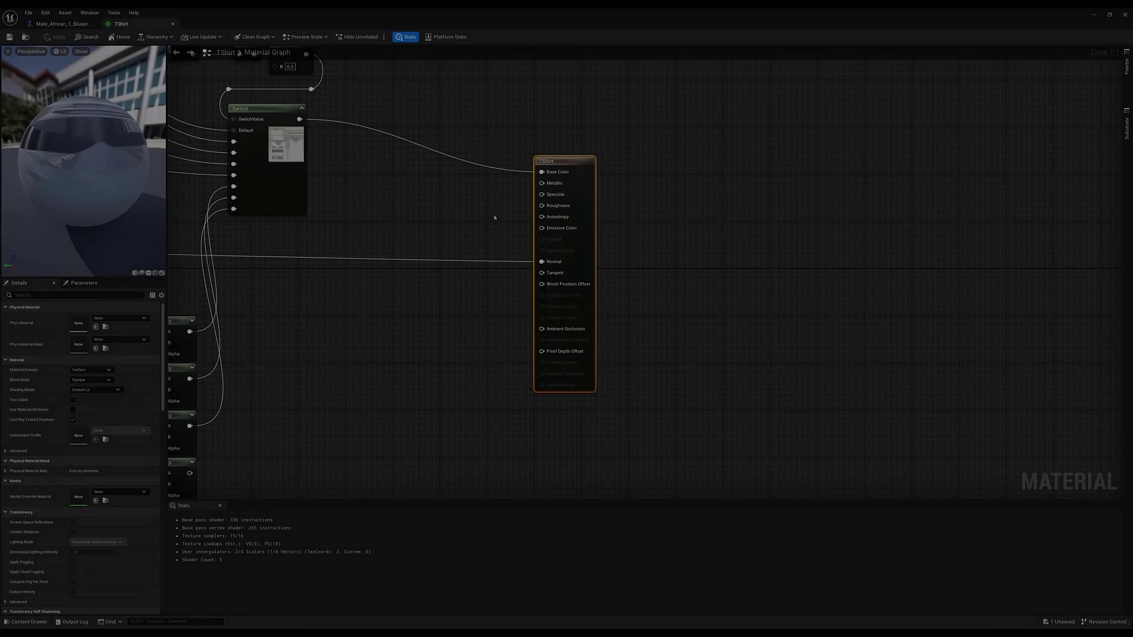
right_click_drag(493, 224, 763, 347)
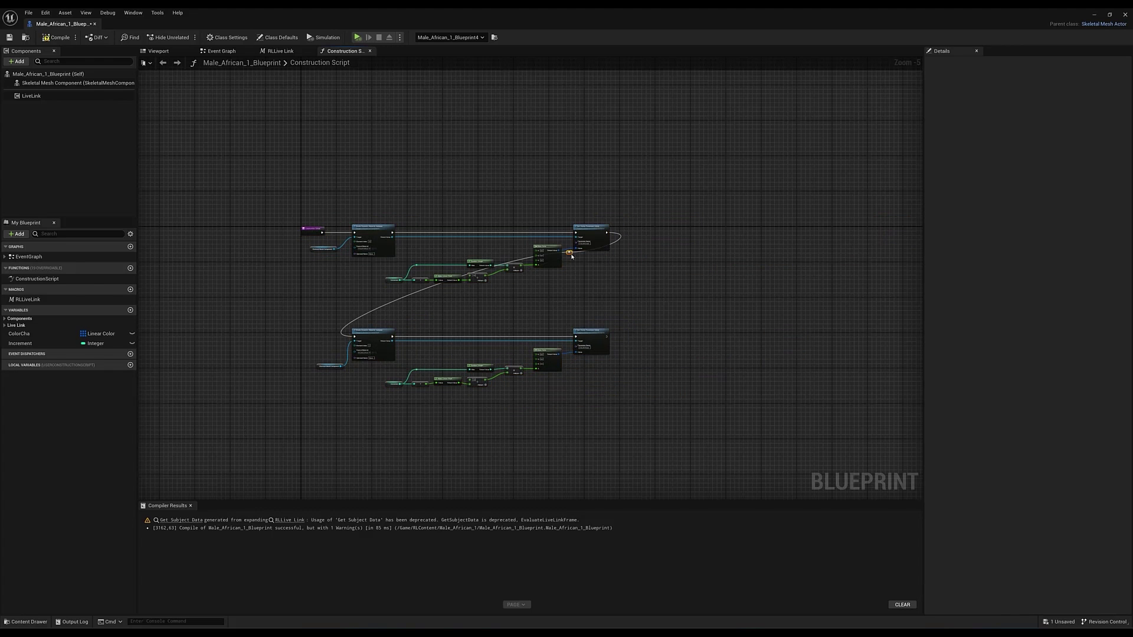
Step: In the Male_African_1 Construction Script, tidy the execution wire with reroute nodes and duplicate the second dynamic material row twice below it
left_click_drag(582, 247, 596, 291)
double_click(356, 302)
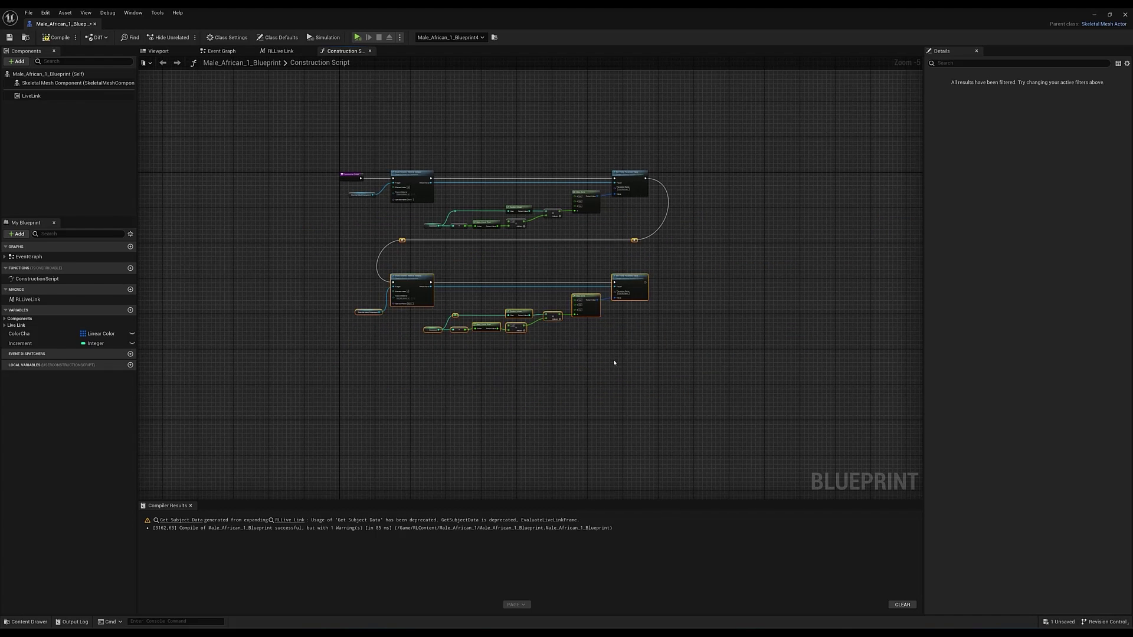
key("ctrl+c")
key("ctrl+v")
left_click_drag(677, 264, 325, 469)
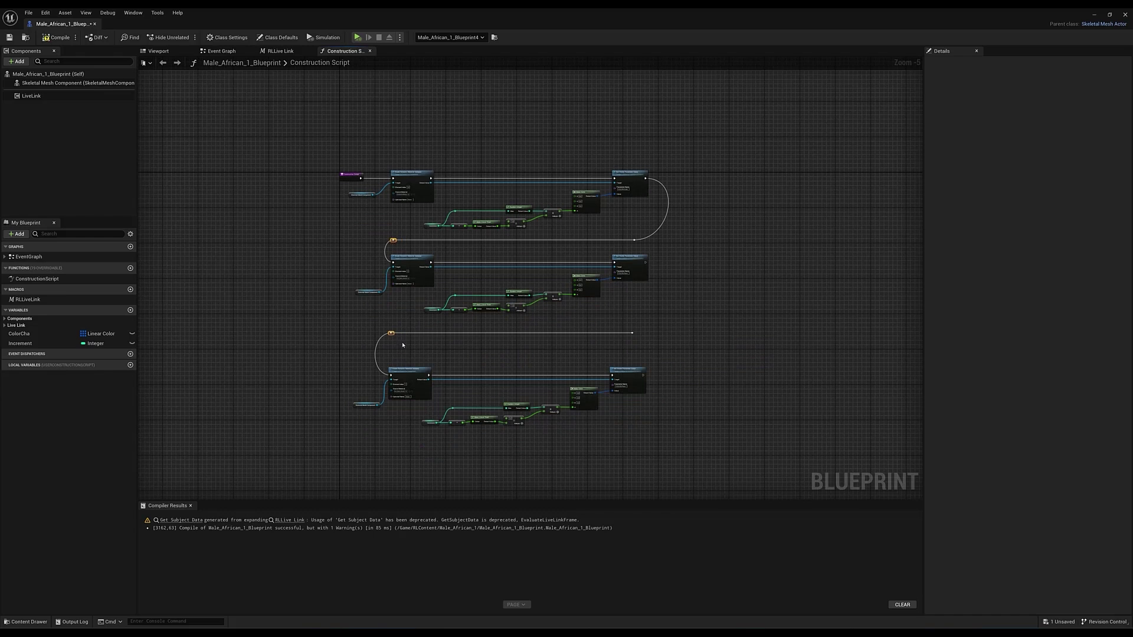
left_click_drag(632, 327, 625, 374)
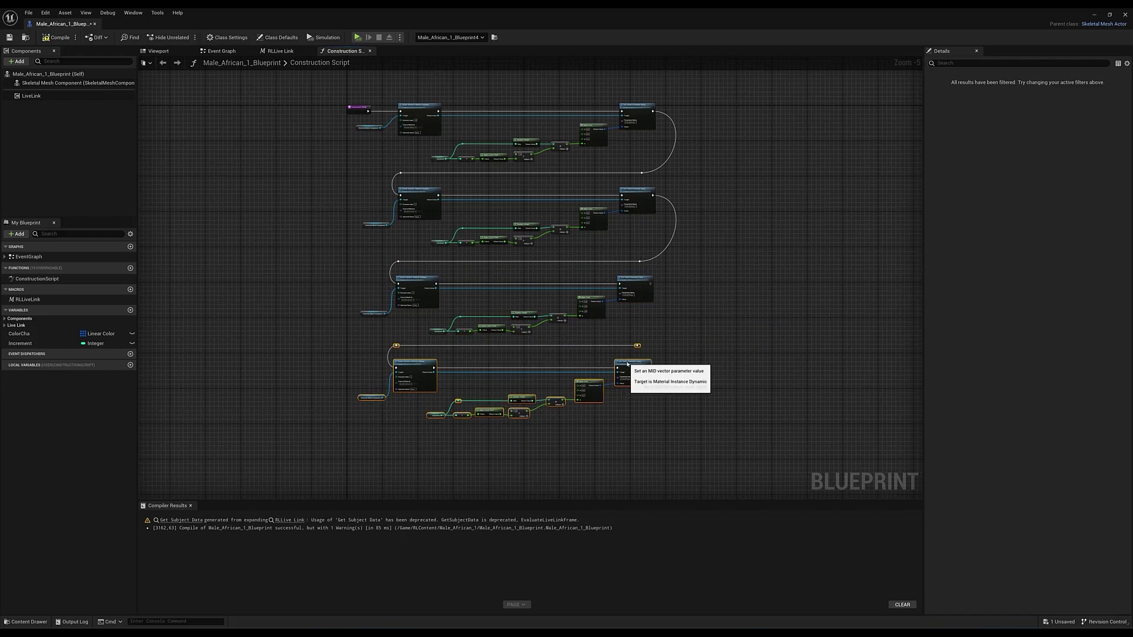
Step: Set Element Index 18 and the TShirt source material on both new Create Dynamic Material Instance nodes
scroll(437, 255, "up", 6)
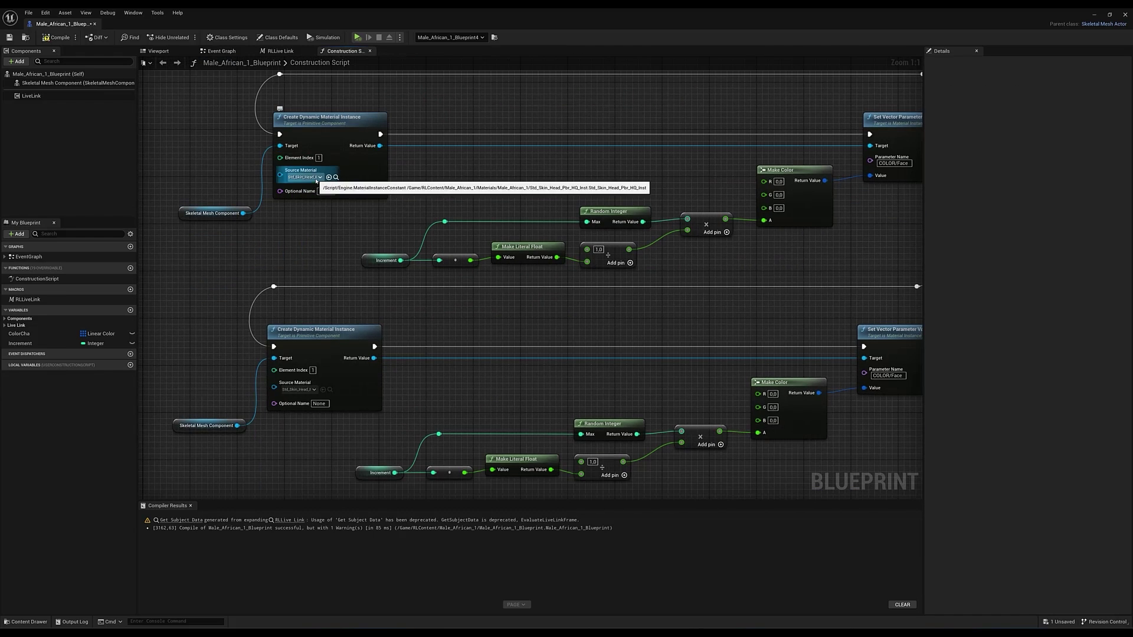
left_click(303, 177)
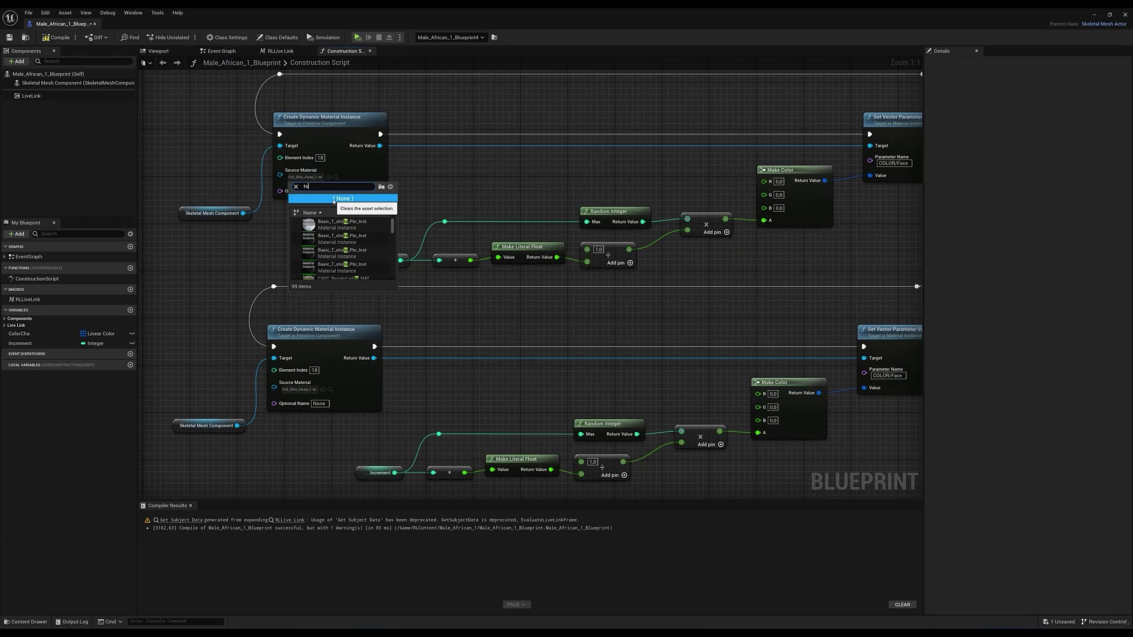
type("tshirt")
left_click(317, 222)
left_click(299, 389)
left_click(319, 449)
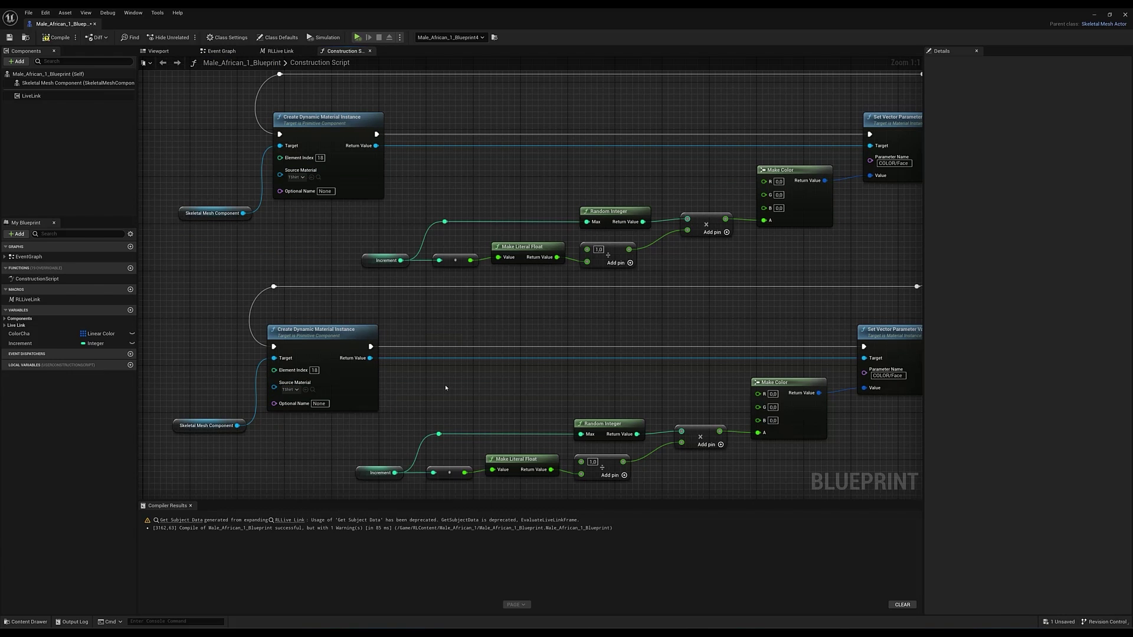
right_click_drag(882, 221, 748, 227)
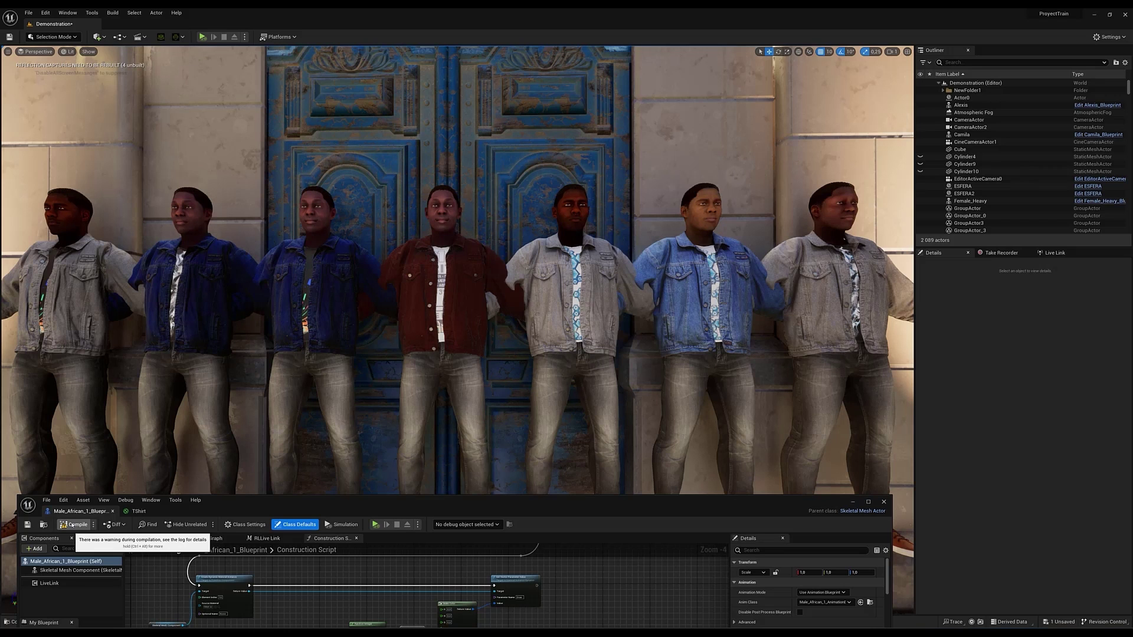
Step: Compile the Male_African_1 blueprint repeatedly to randomize the jackets, skin and T-shirt prints of the character row
left_click(72, 524)
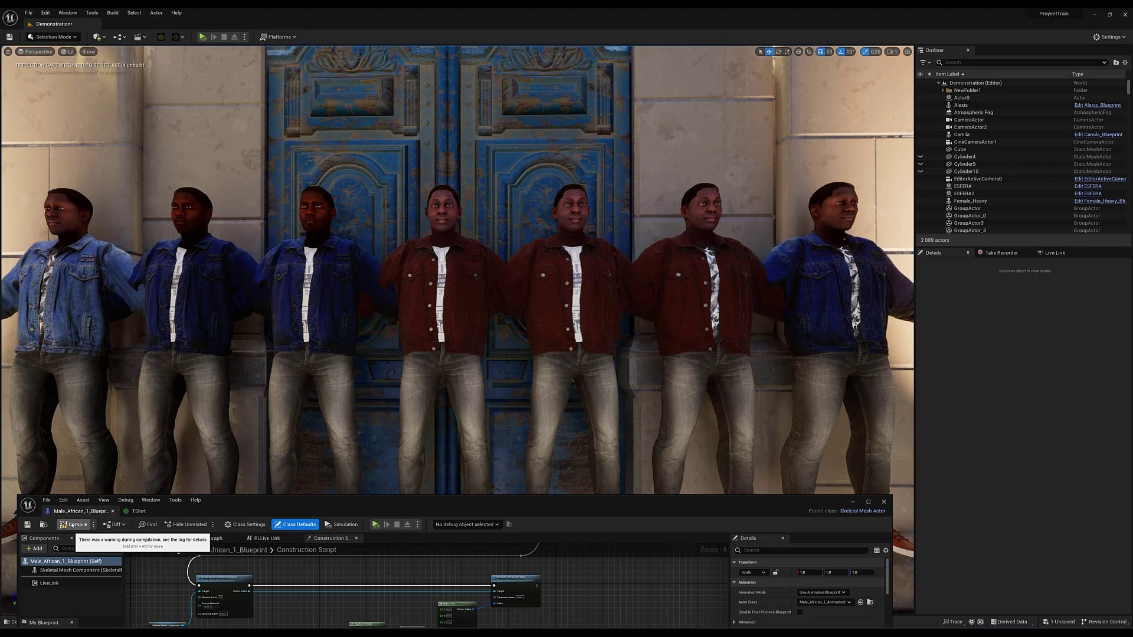
left_click(72, 524)
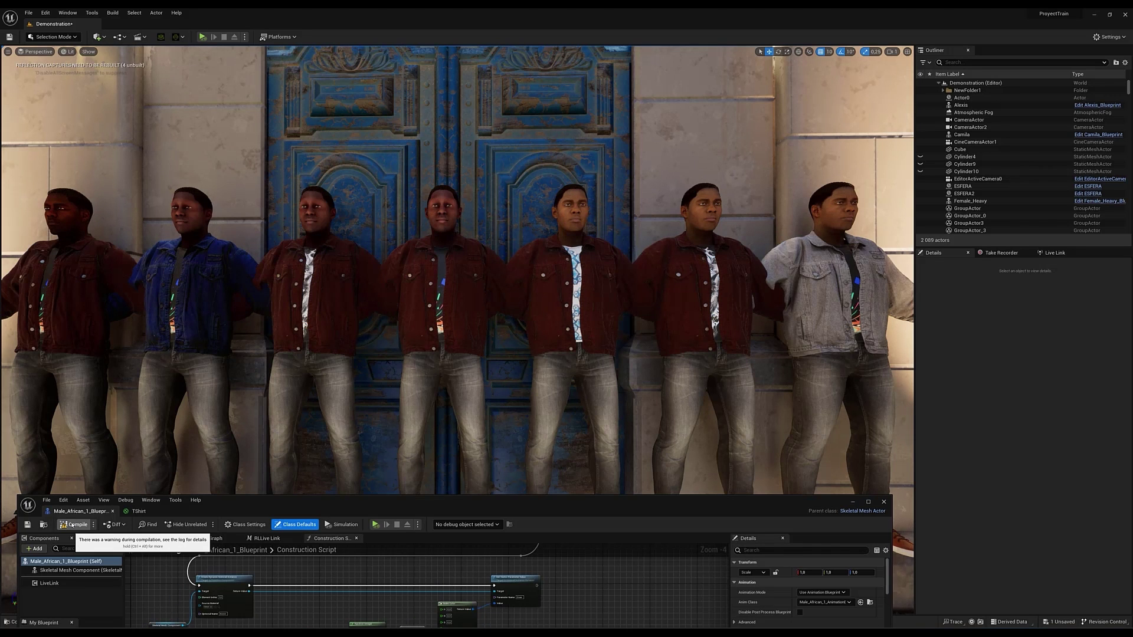
left_click(72, 524)
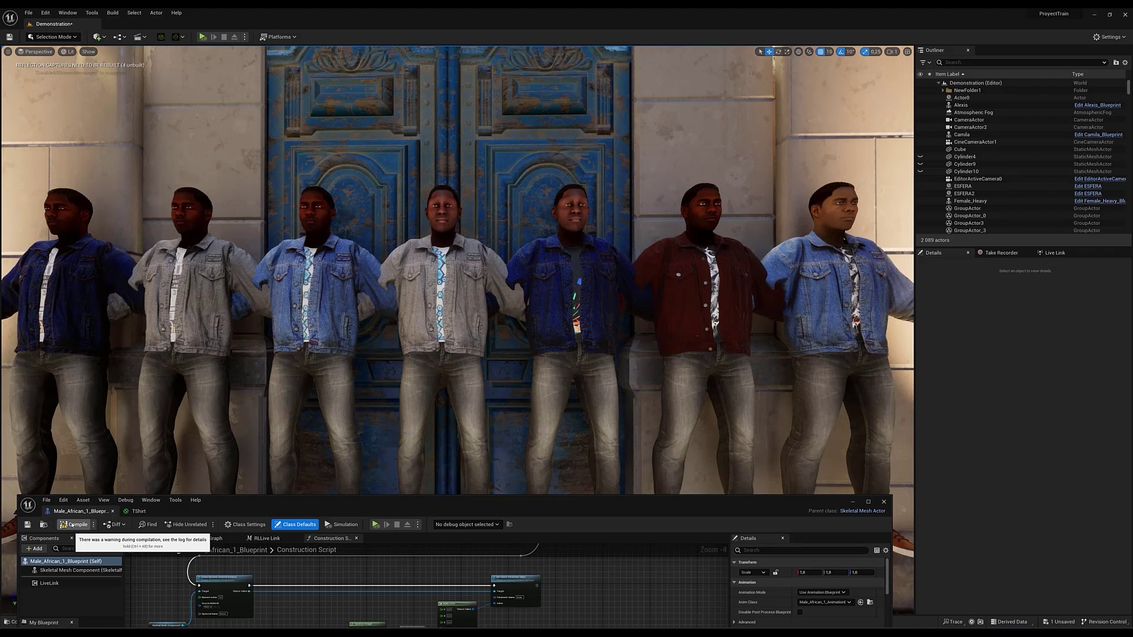
left_click(72, 524)
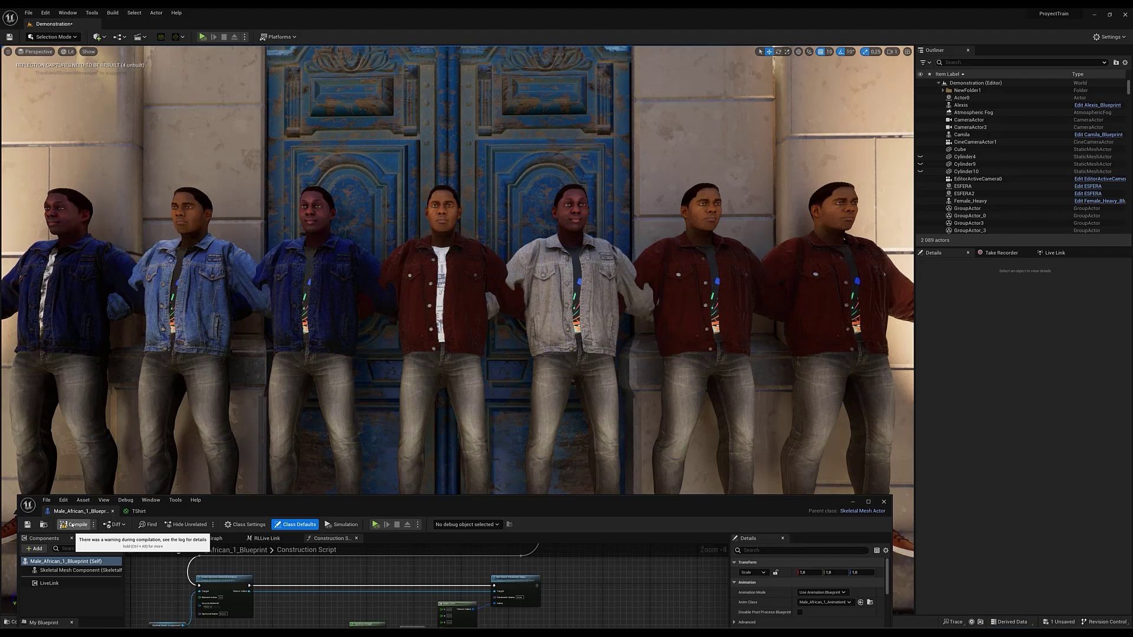
left_click(72, 525)
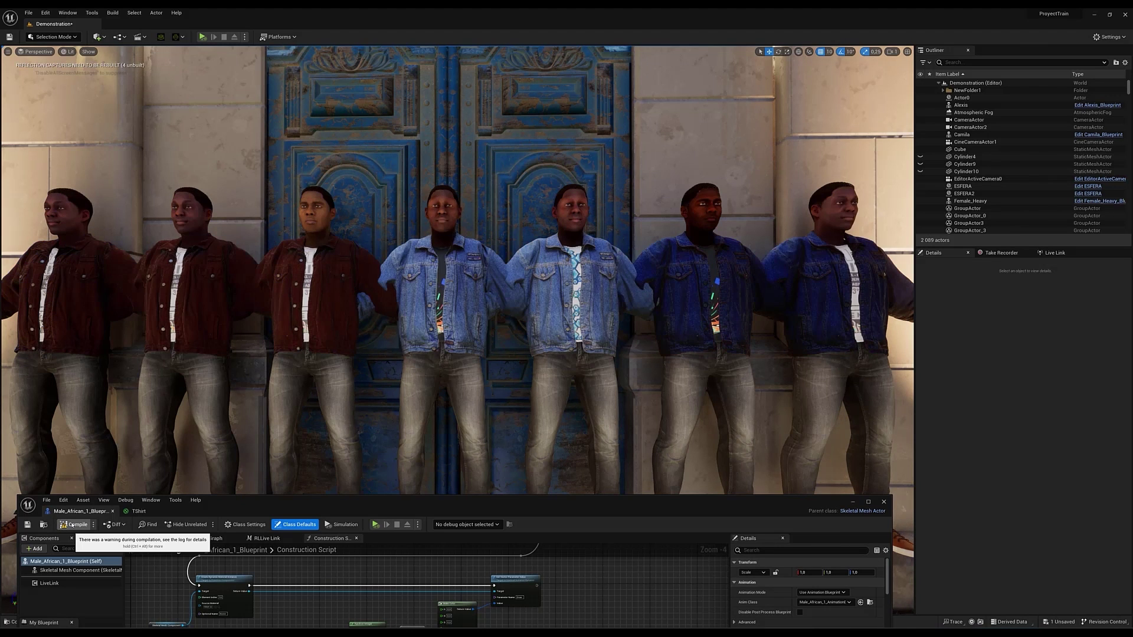
left_click(72, 525)
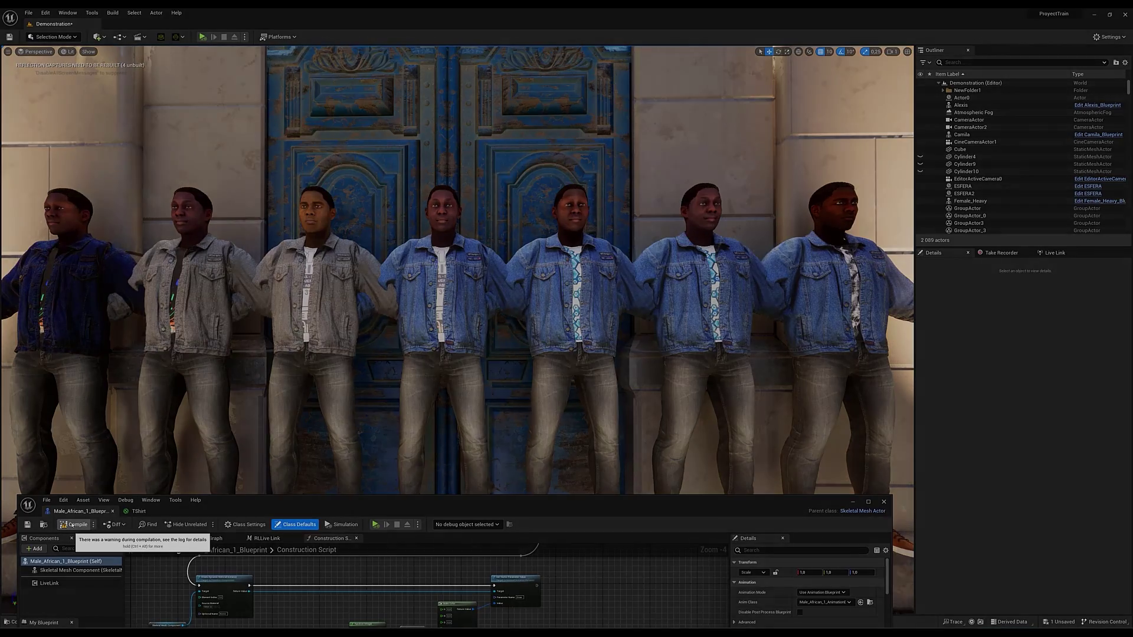